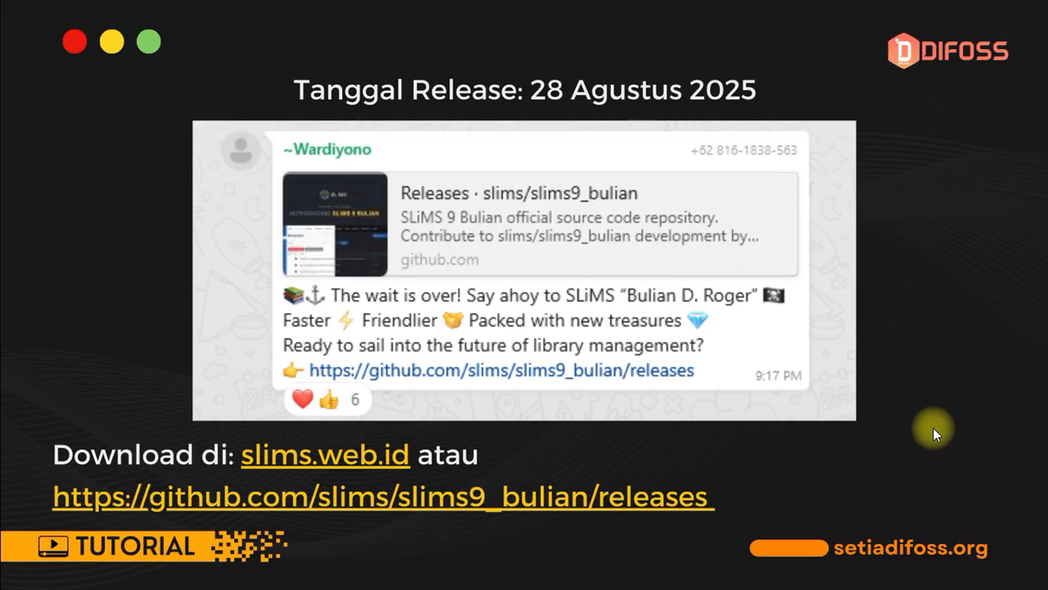
Switch to Microsoft Edge, load the localhost/lib portal and open its Katalog Buku Tercetak site
key(Escape)
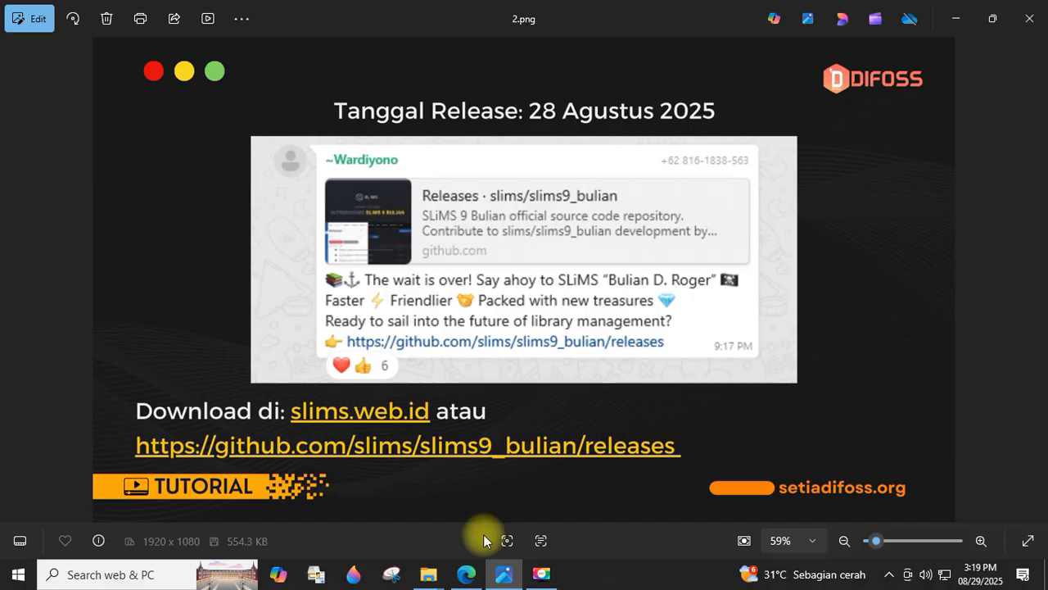
click(466, 573)
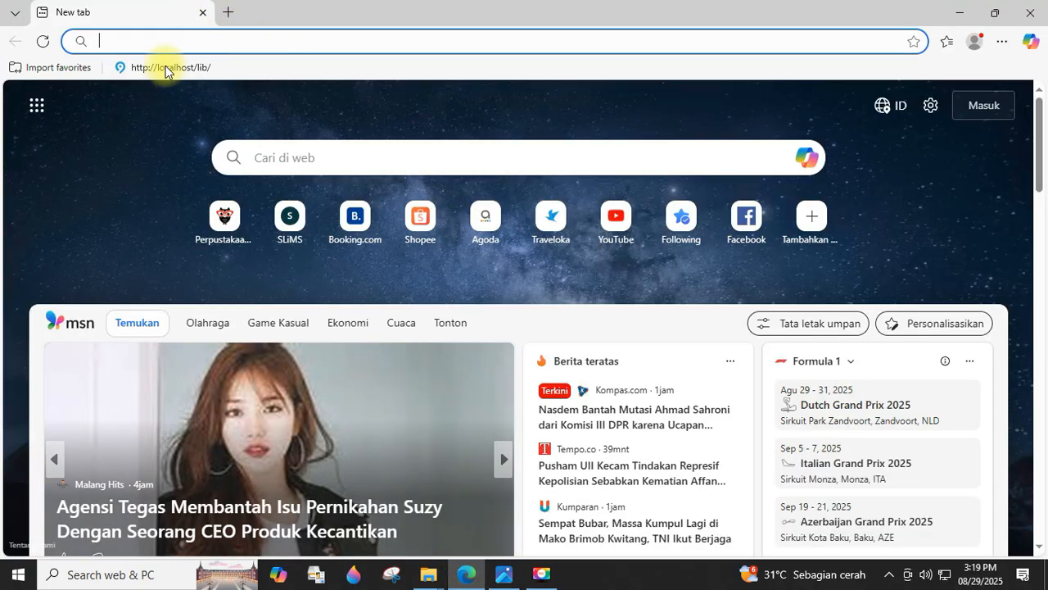
click(163, 67)
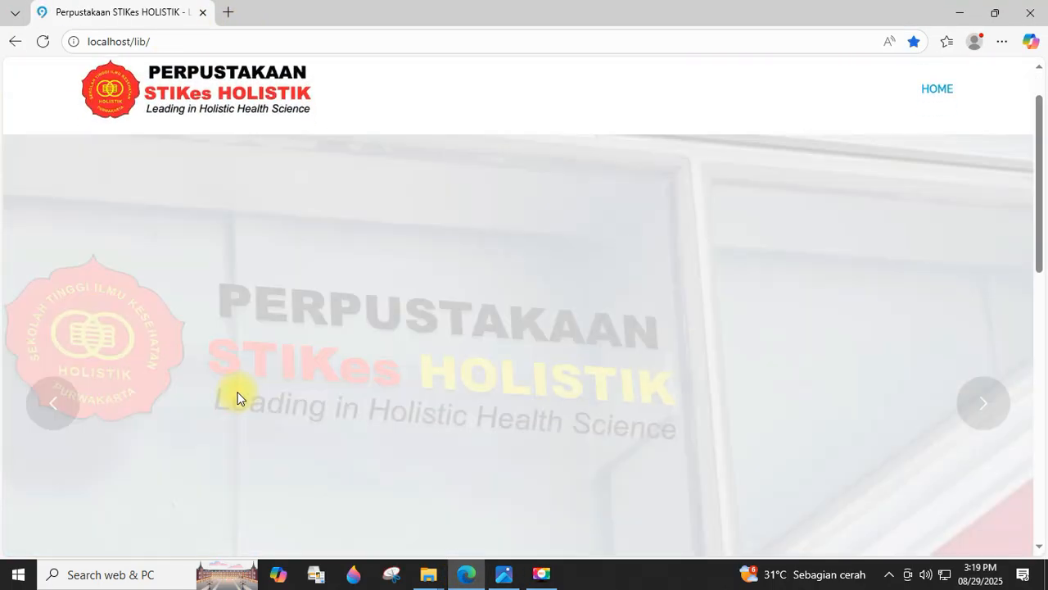
scroll(238, 393, down, 7)
click(185, 260)
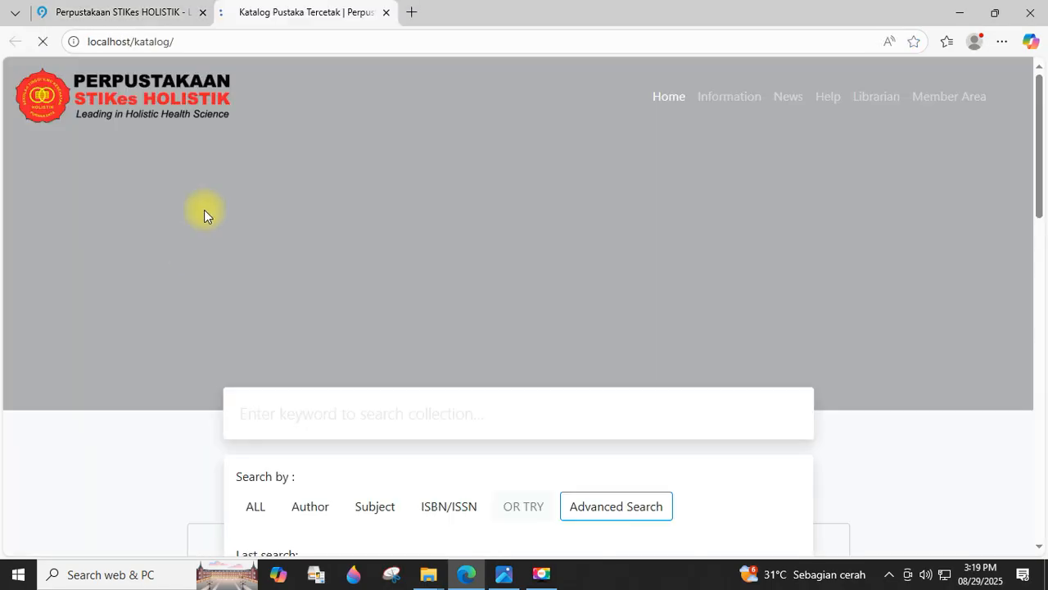
Open the catalogue's index.php?p=slimsinfo page and check the installed SLiMS version
click(729, 96)
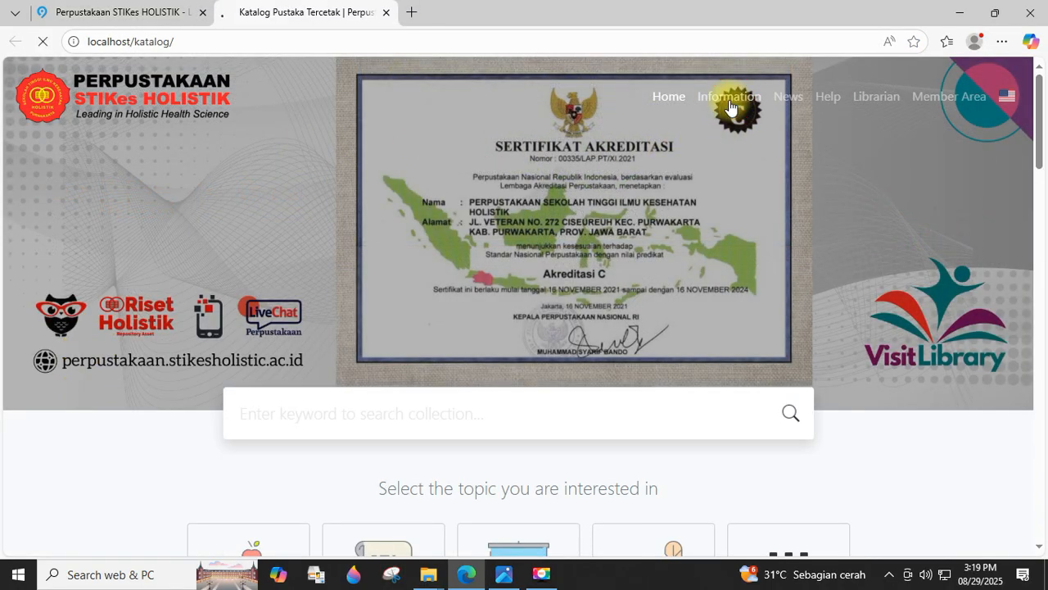
double_click(263, 42)
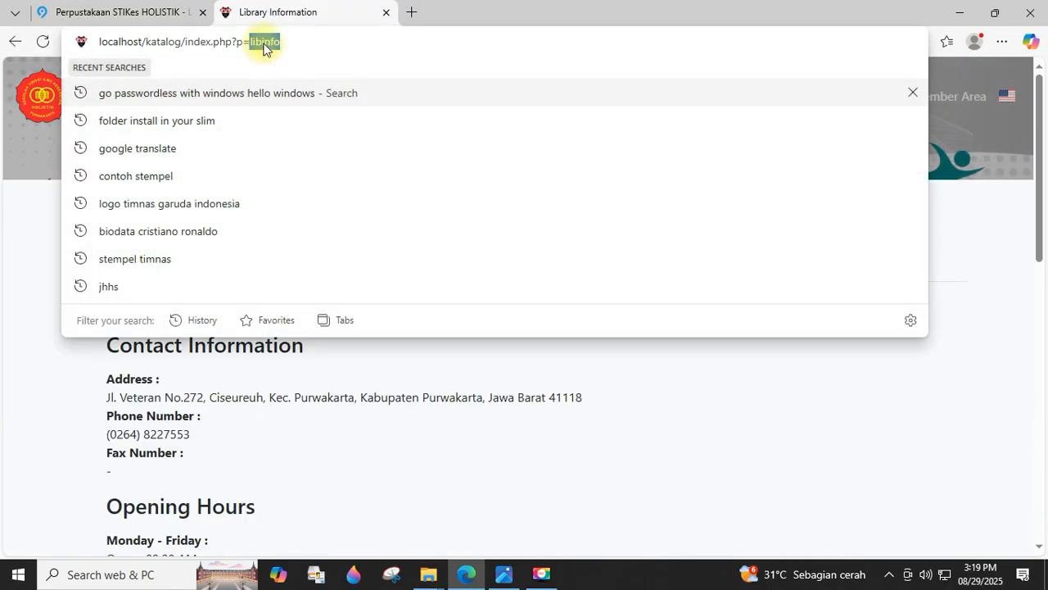
text(slimsinfo)
key(Return)
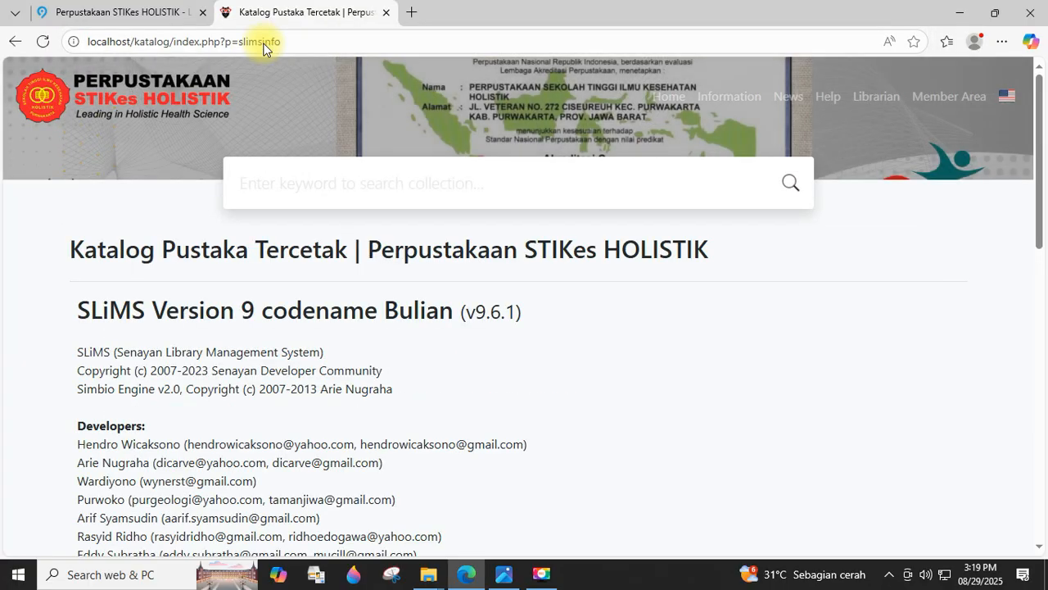
scroll(463, 403, down, 2)
scroll(463, 402, down, 1)
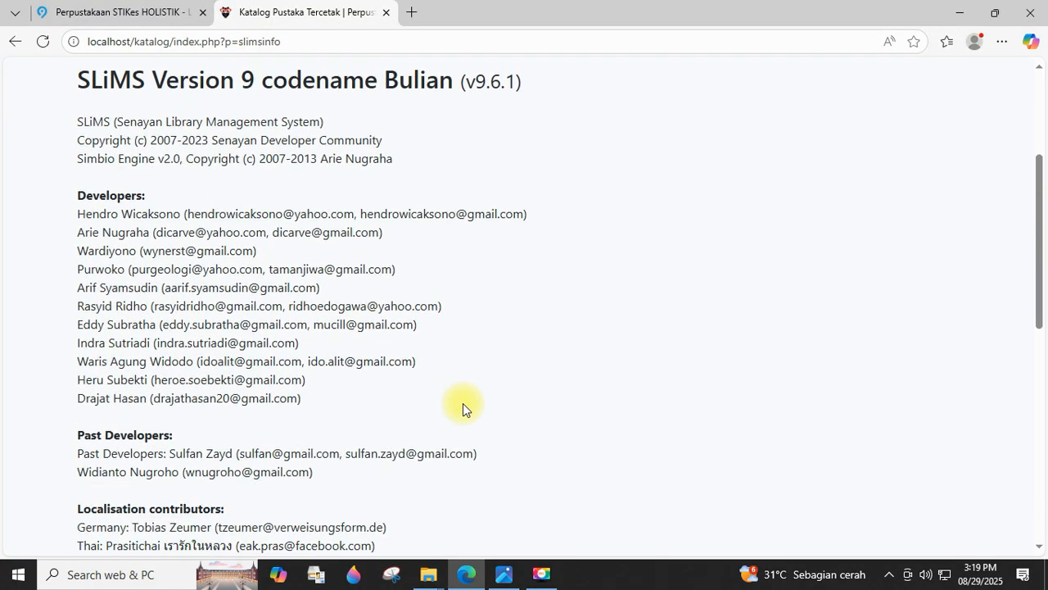
drag(467, 82, 514, 82)
mouse_move(523, 156)
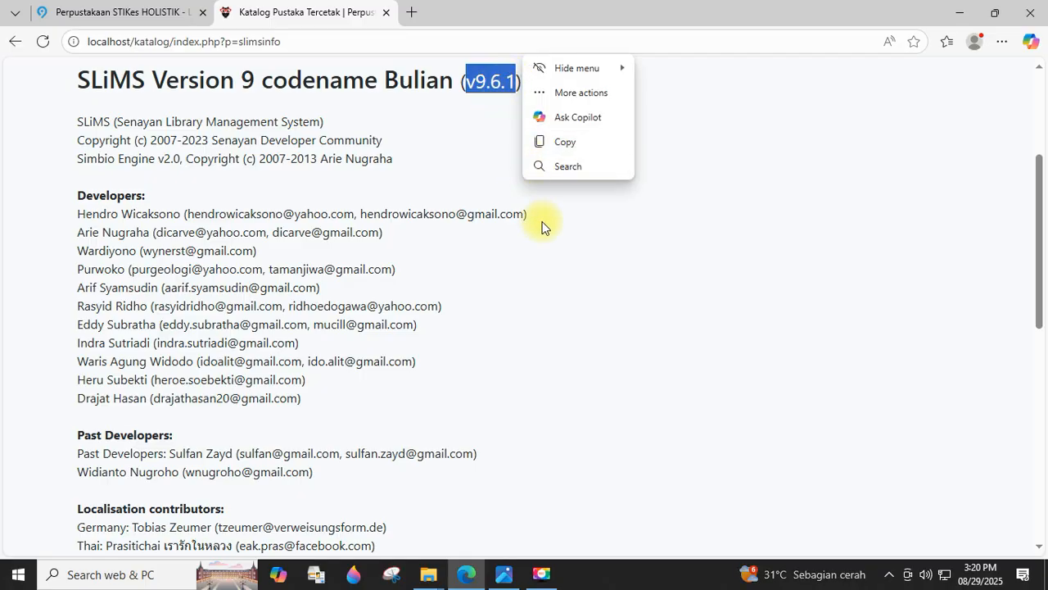
click(601, 280)
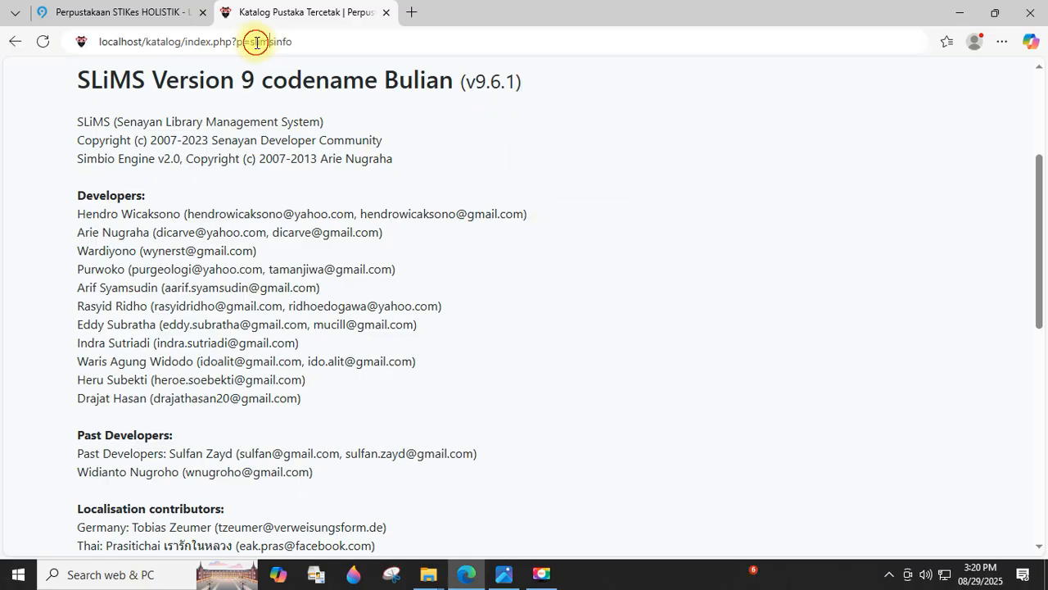
Open the catalogue's index.php?p=login page and log in as admin with the saved credentials
double_click(256, 42)
text(login)
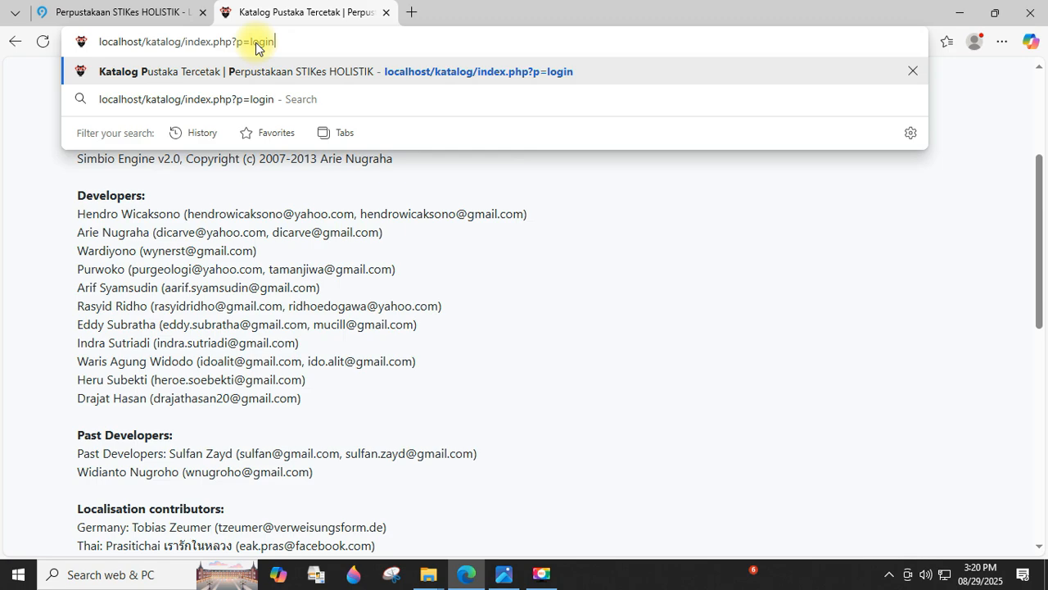
key(Return)
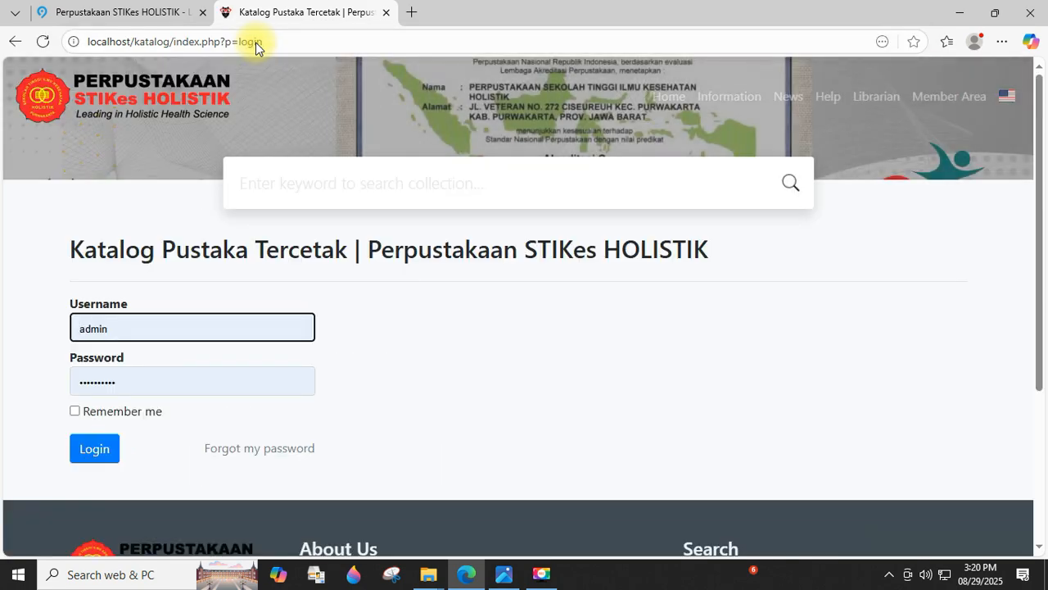
click(91, 449)
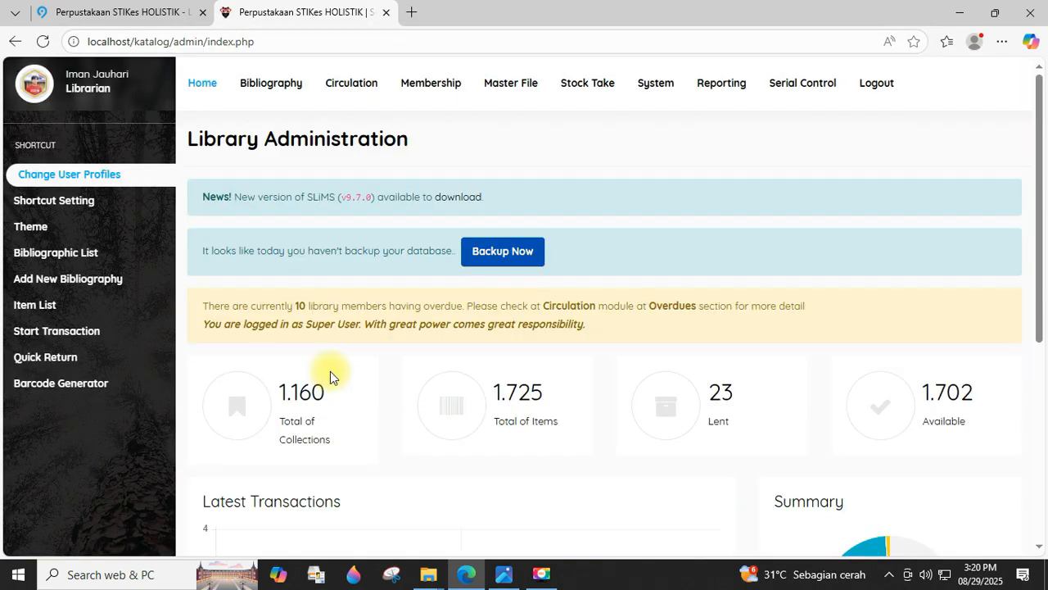
Examine the new SLiMS version notice on the admin home page, open its download link and close that page again
drag(203, 195, 480, 200)
click(546, 207)
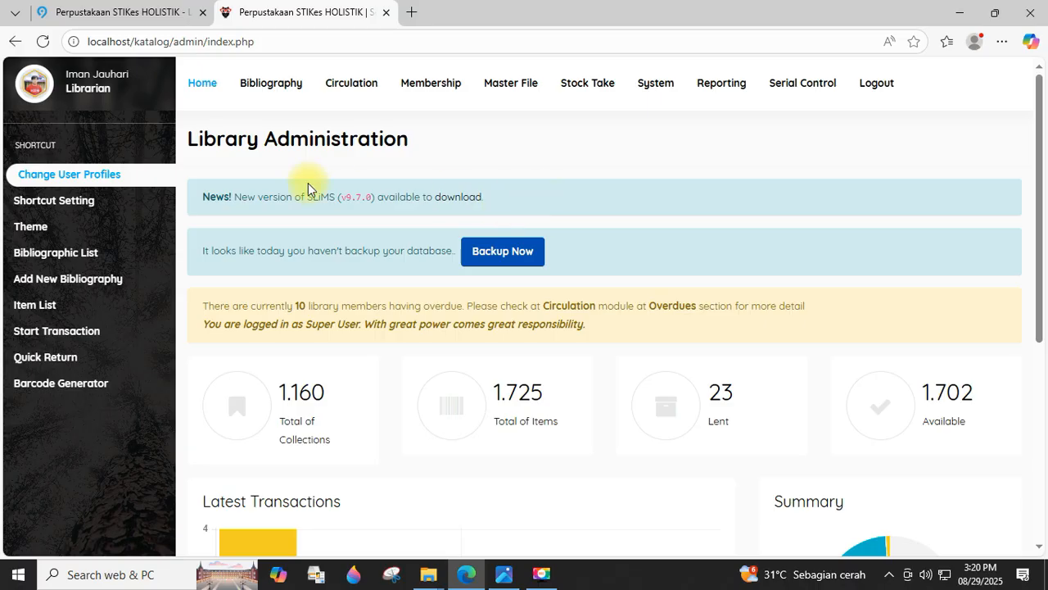
drag(253, 198, 449, 205)
click(460, 205)
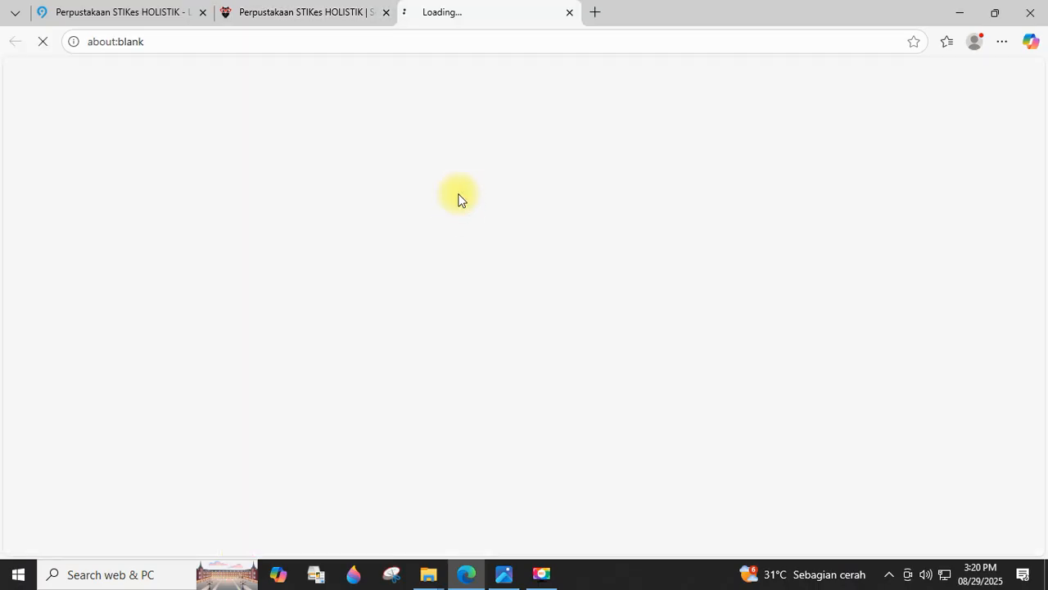
click(569, 12)
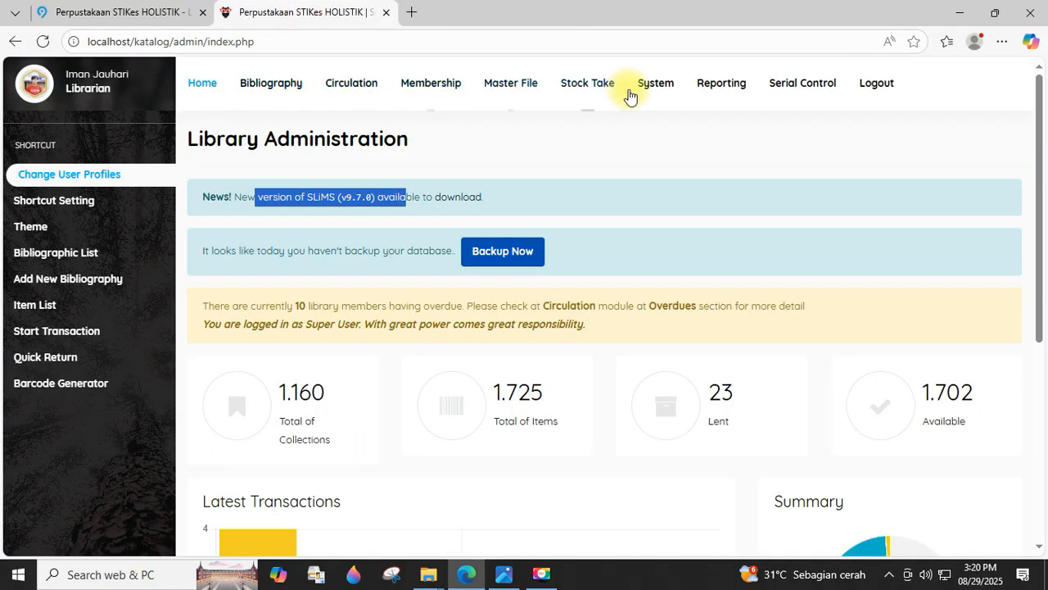
Start a new database backup from the system module's Database Backup page
click(655, 85)
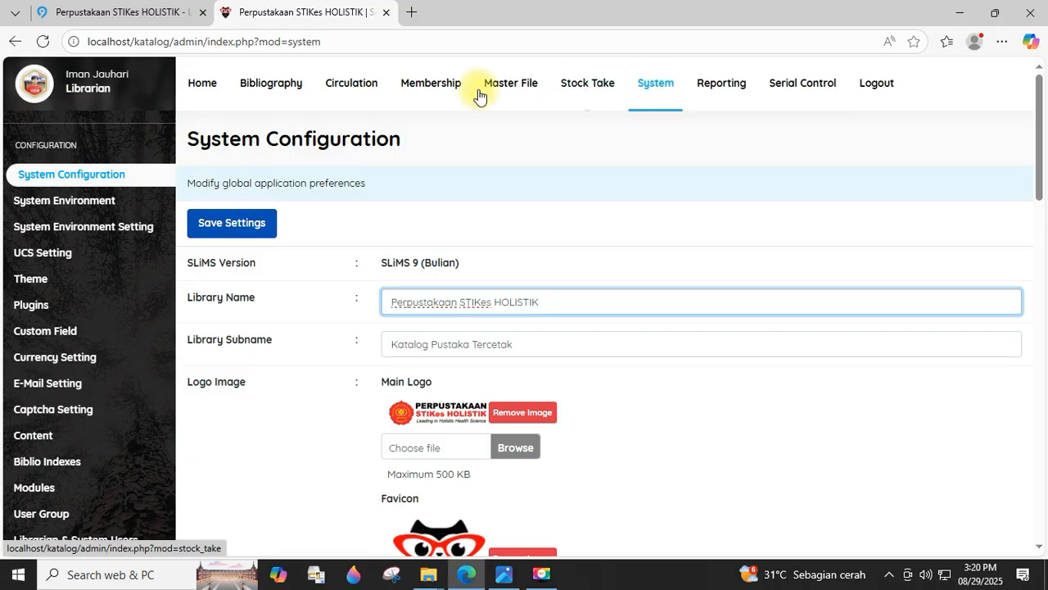
scroll(115, 328, down, 3)
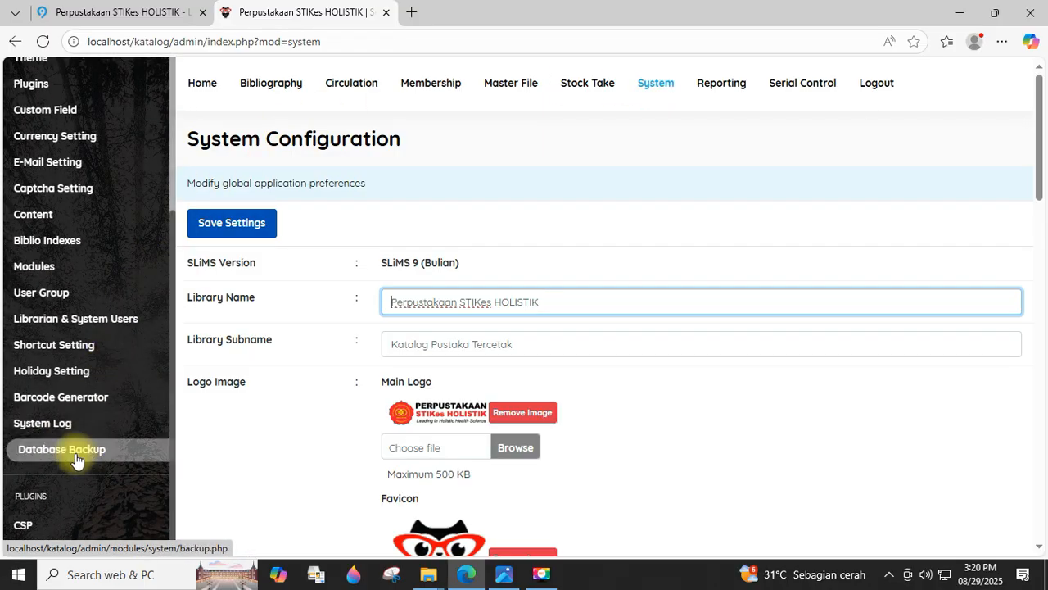
click(75, 453)
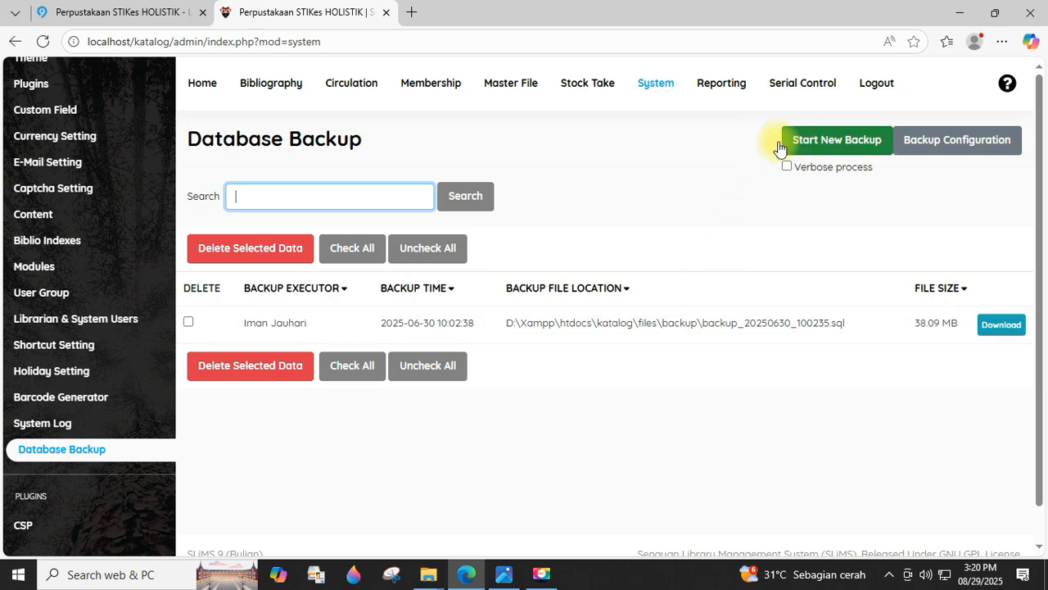
click(816, 149)
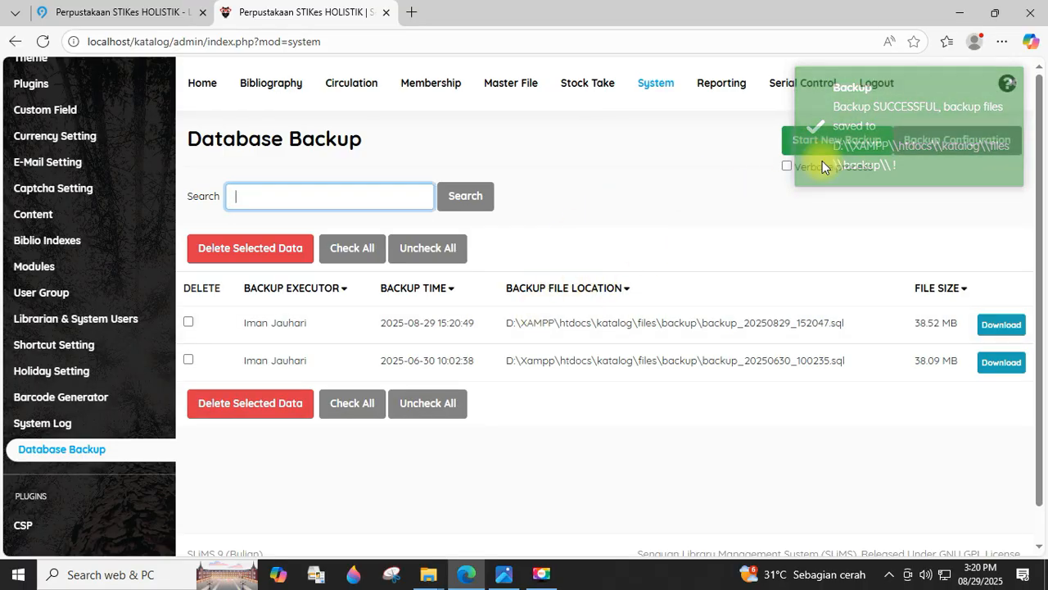
Highlight the folder path of the newest backup file in the backup list
click(506, 329)
drag(506, 329, 701, 339)
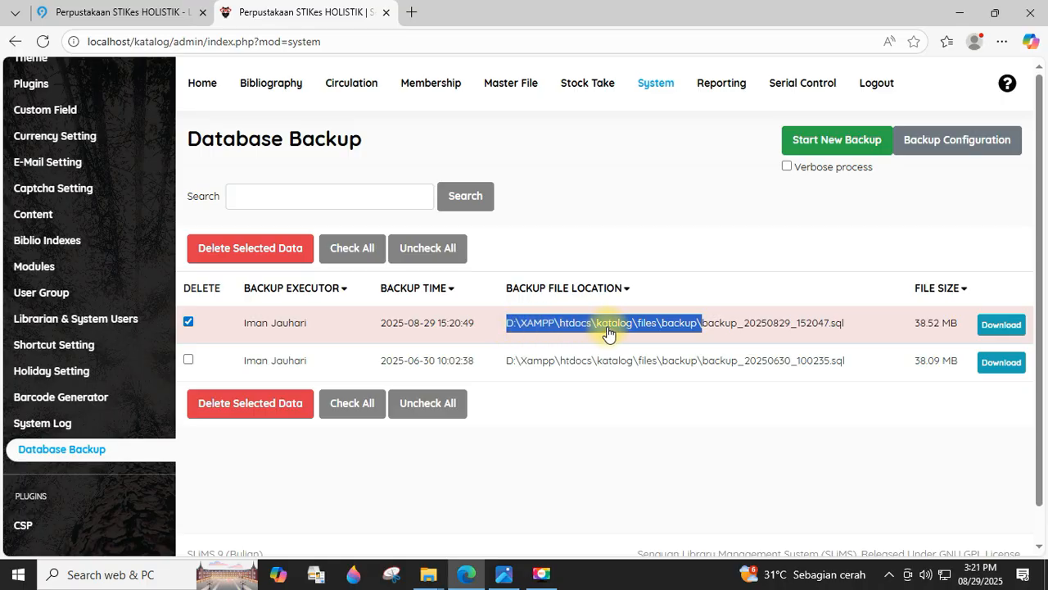
click(674, 330)
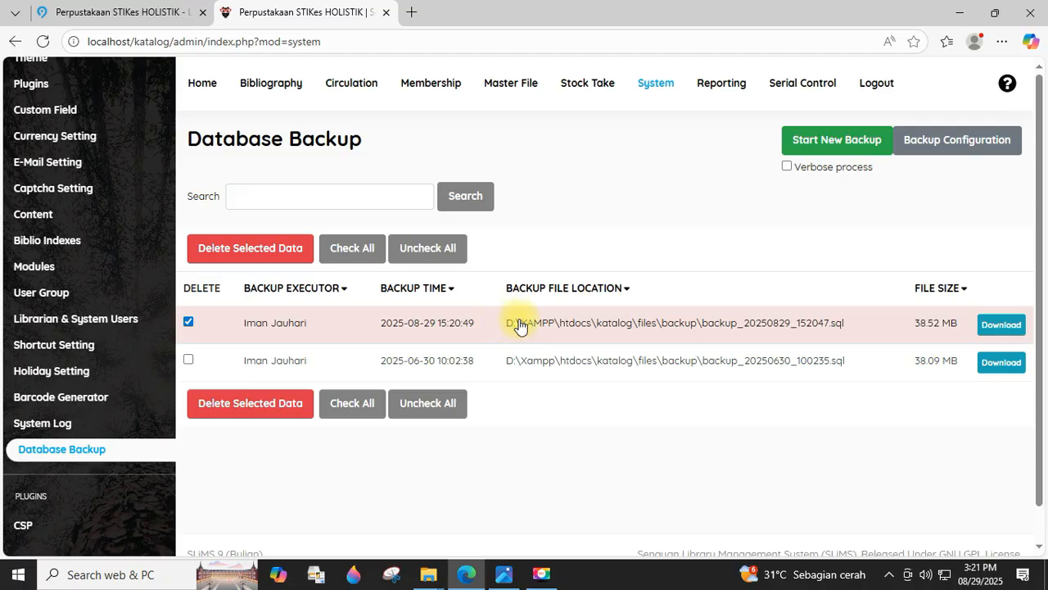
Switch to File Explorer, open D:\XAMPP\htdocs\katalog\files\backup and select backup_20250829_152047.sql
click(417, 569)
click(373, 516)
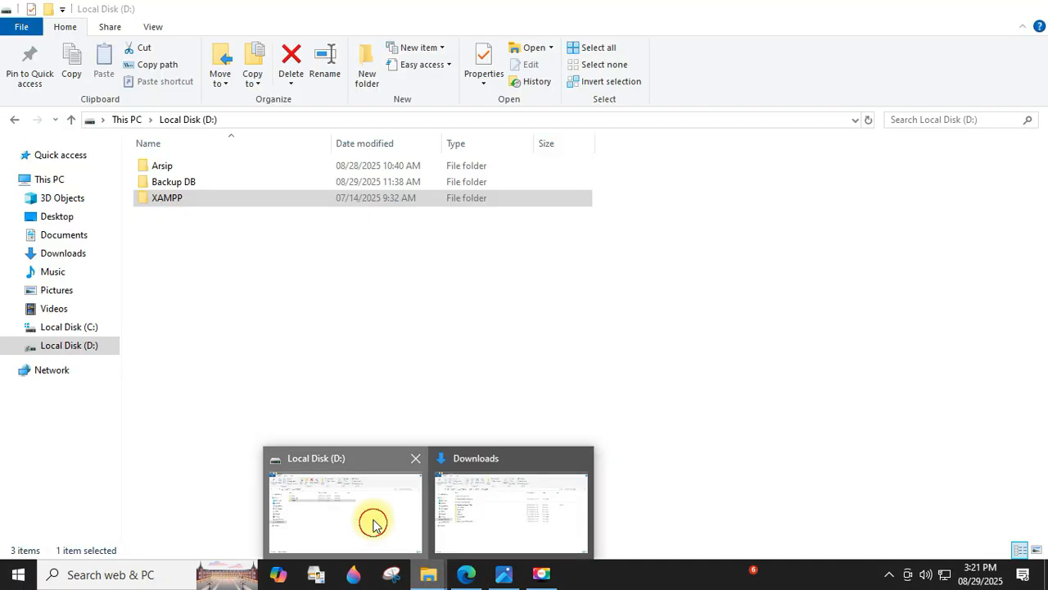
click(68, 348)
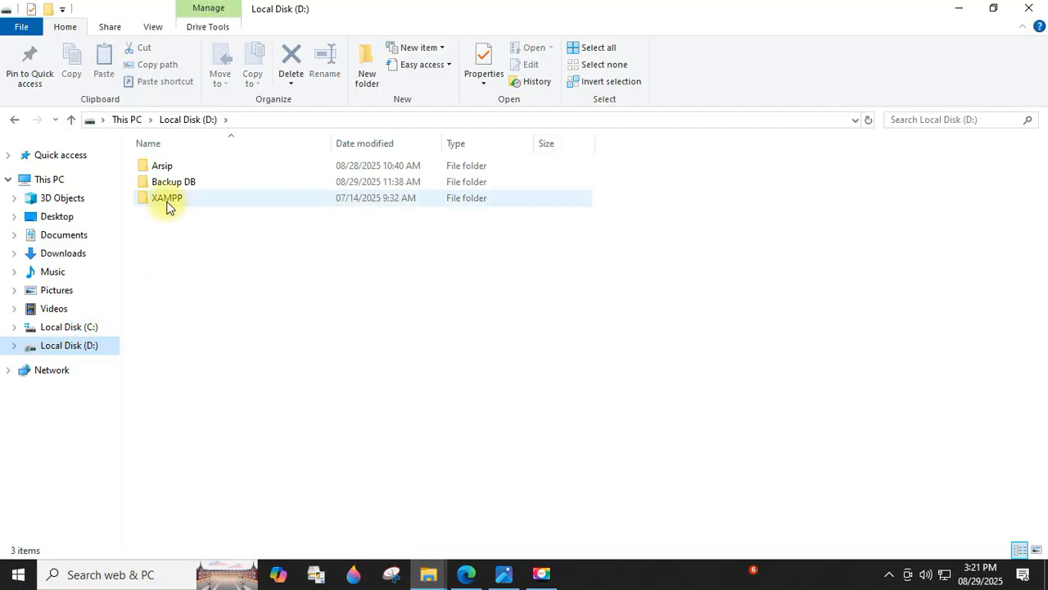
double_click(168, 201)
double_click(170, 248)
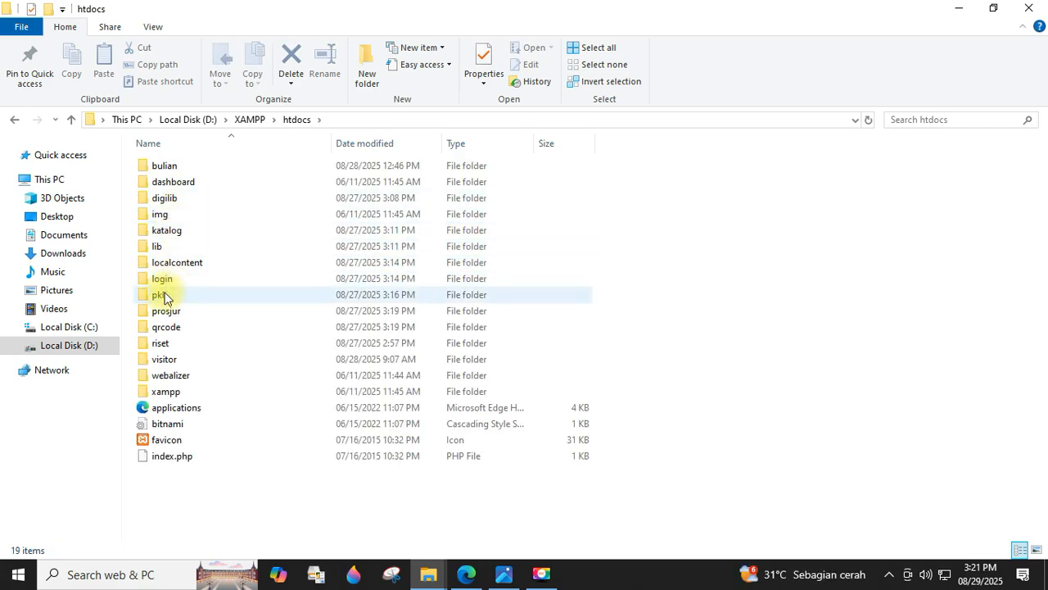
double_click(170, 236)
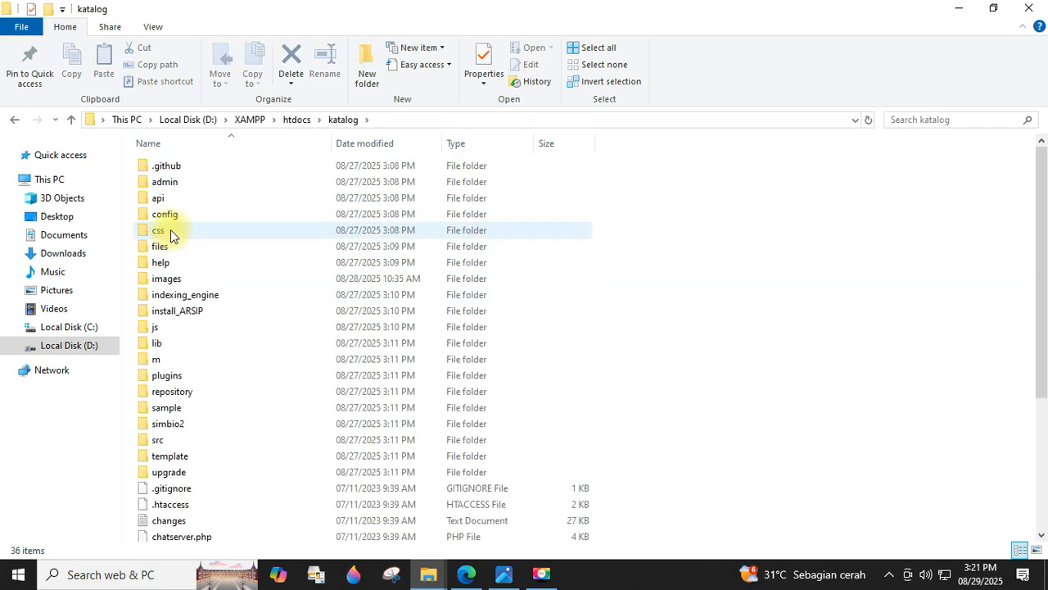
click(170, 254)
double_click(171, 255)
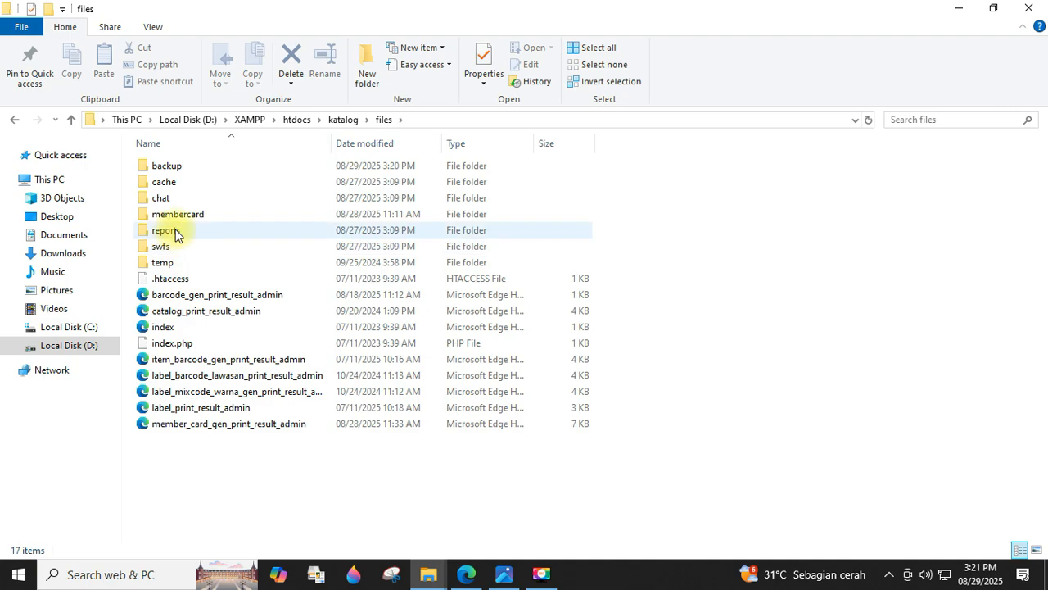
double_click(174, 165)
click(210, 168)
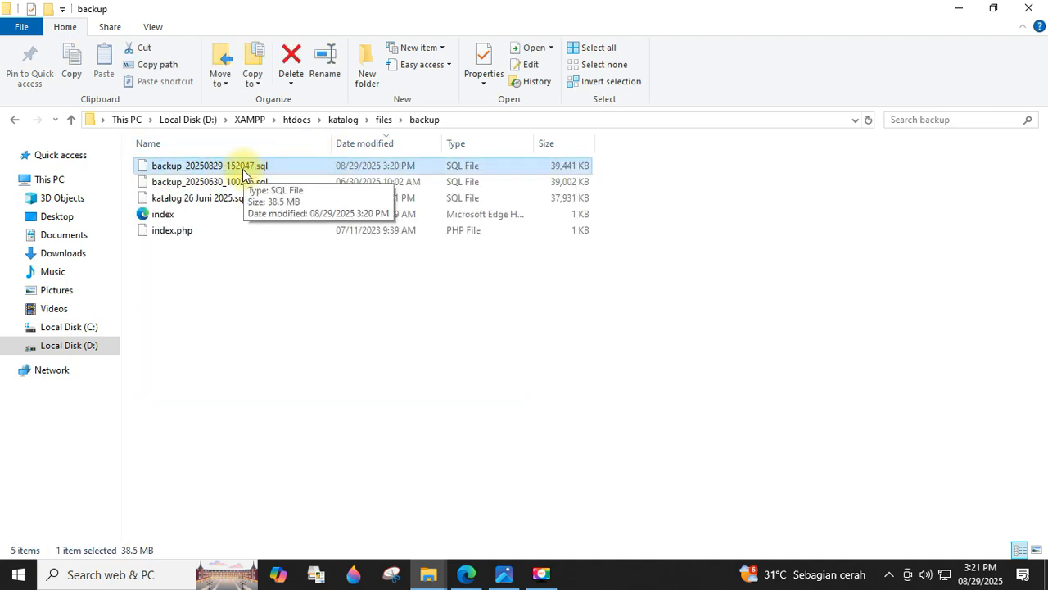
Compare the selected backup file's name in File Explorer with the newest entry in the SLiMS backup list
click(440, 565)
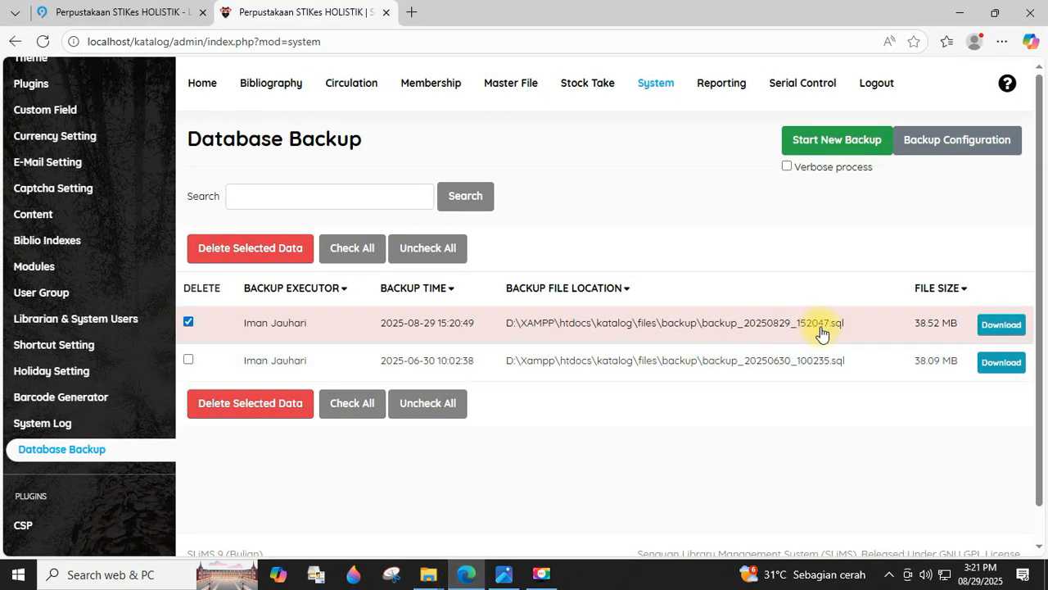
key(alt+Tab)
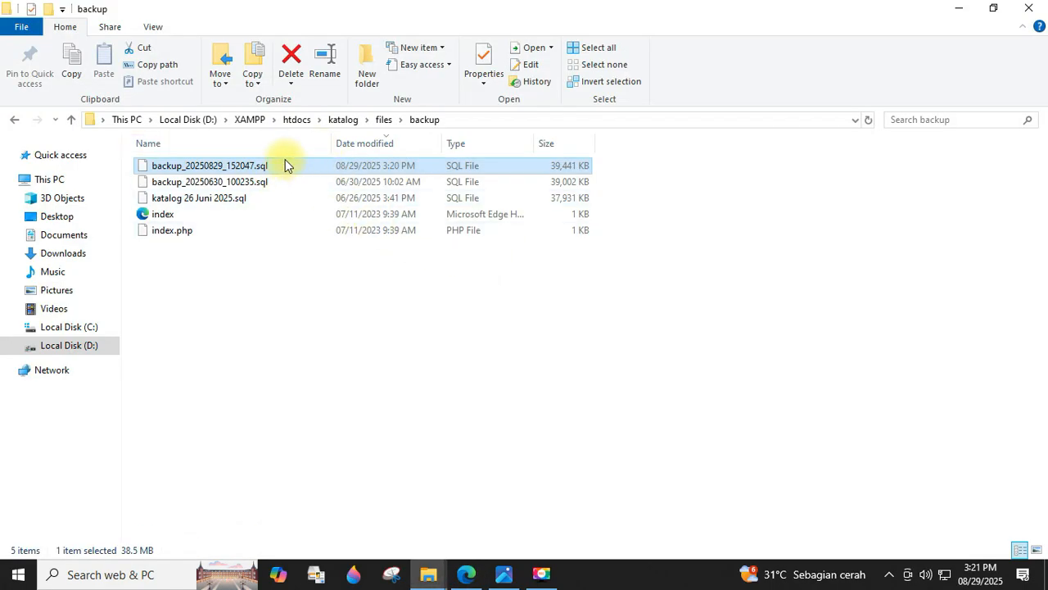
key(alt+Tab)
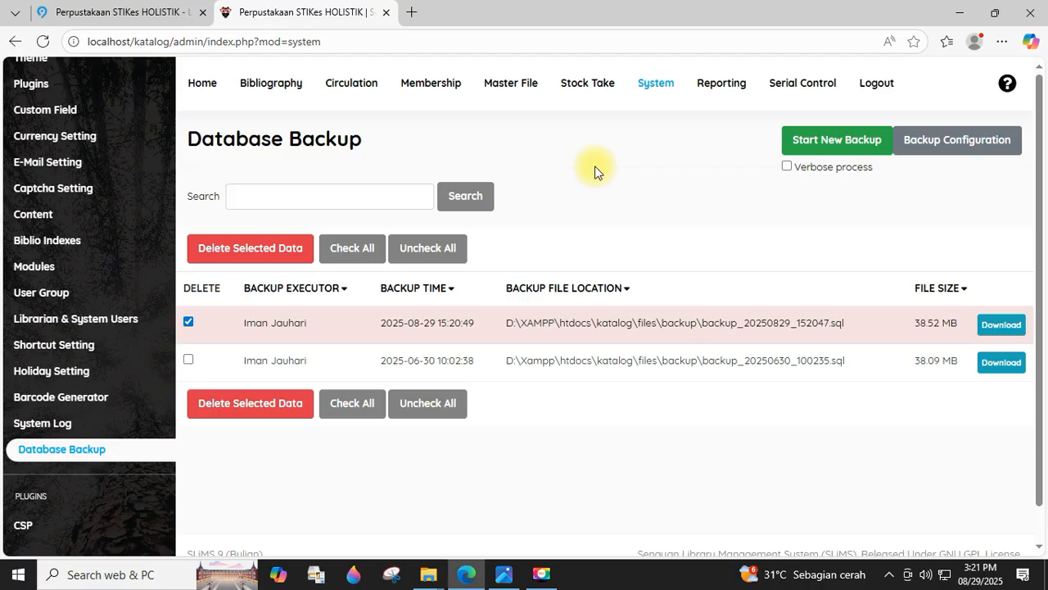
Open phpMyAdmin on localhost in a new browser tab
click(143, 15)
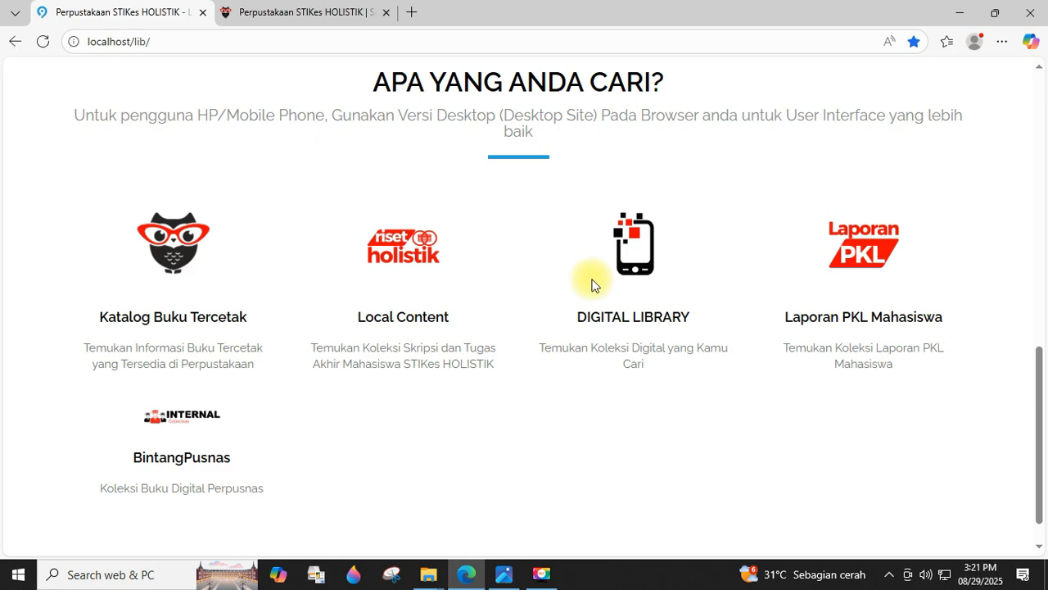
click(323, 12)
click(411, 13)
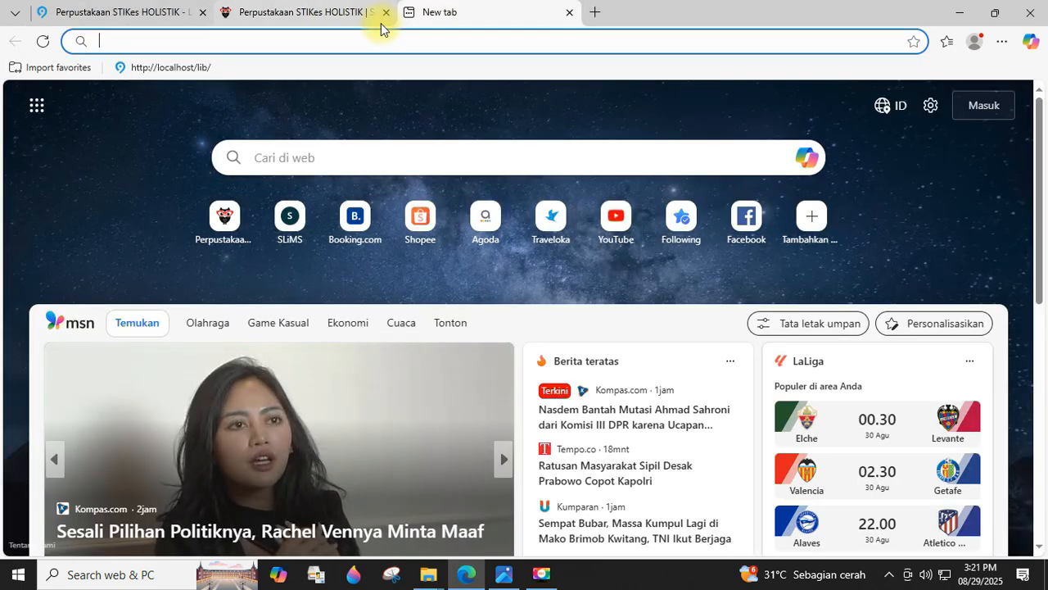
text(localhost/katalog/index.php?p=login)
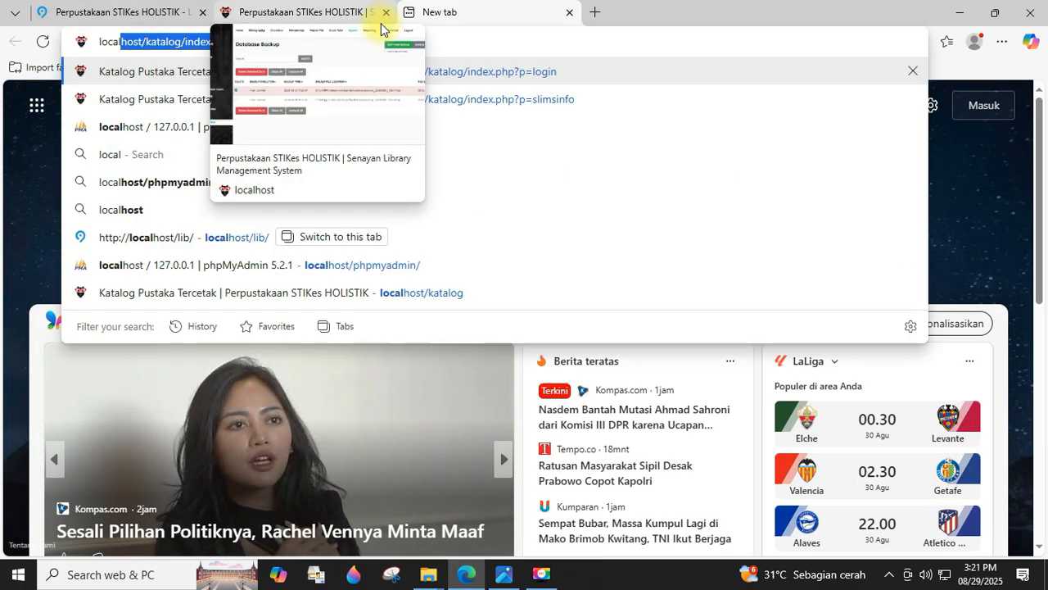
click(191, 127)
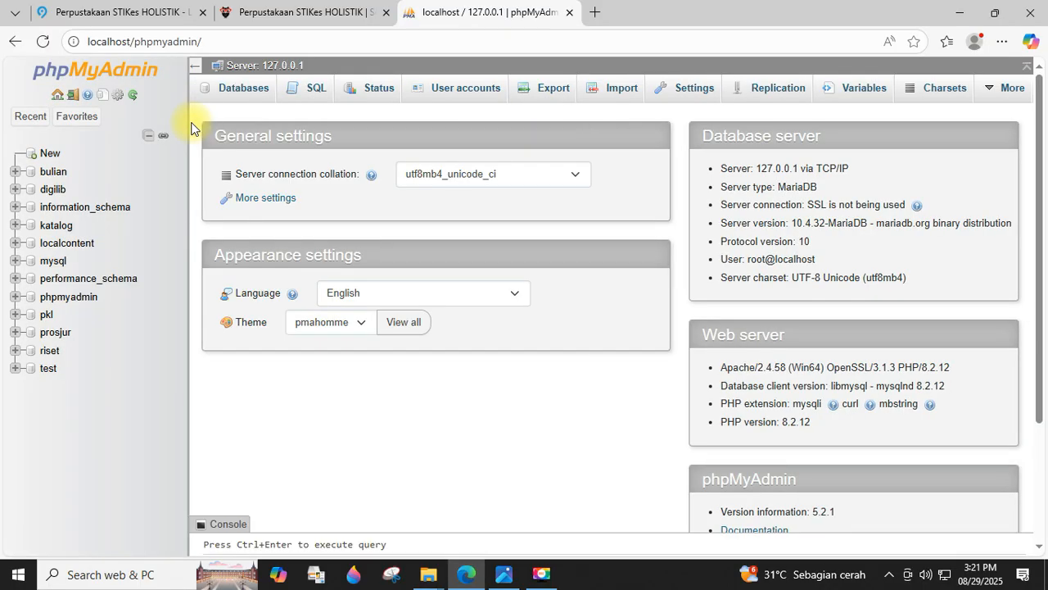
Open the katalog database in phpMyAdmin and look through its list of tables
click(50, 226)
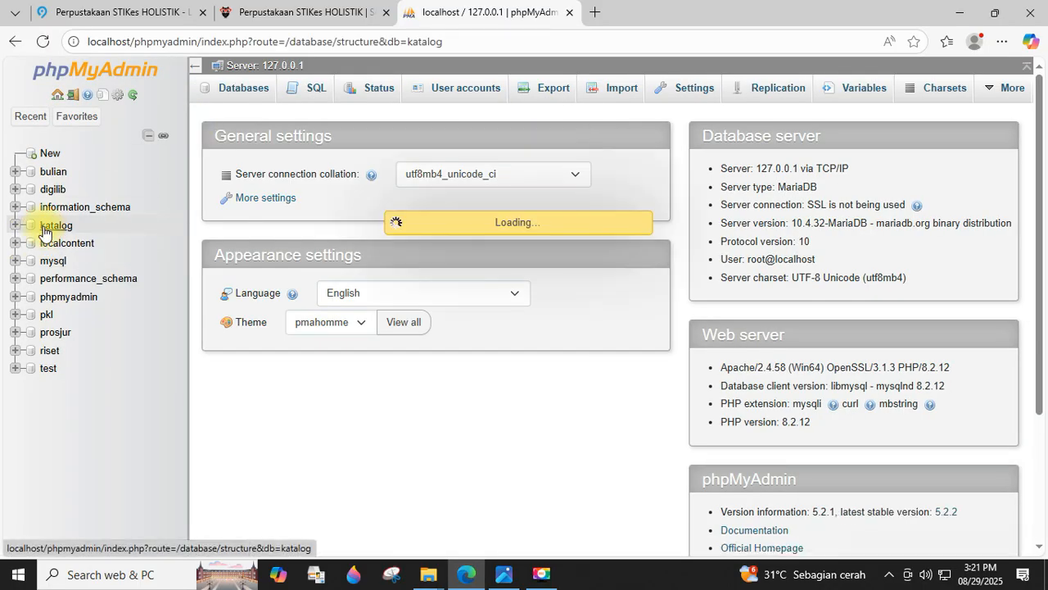
scroll(300, 328, down, 3)
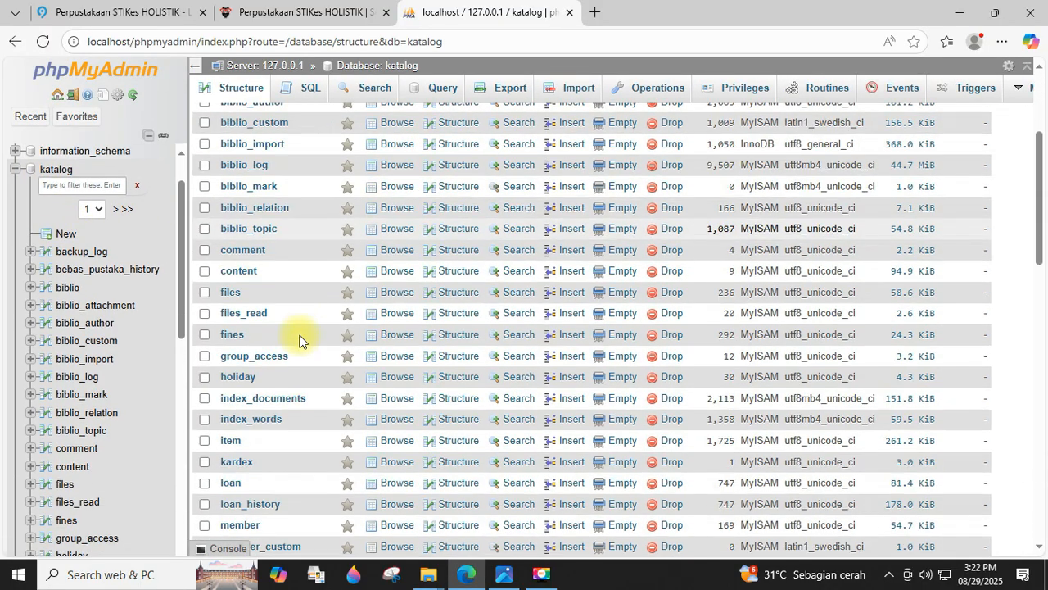
scroll(300, 340, down, 7)
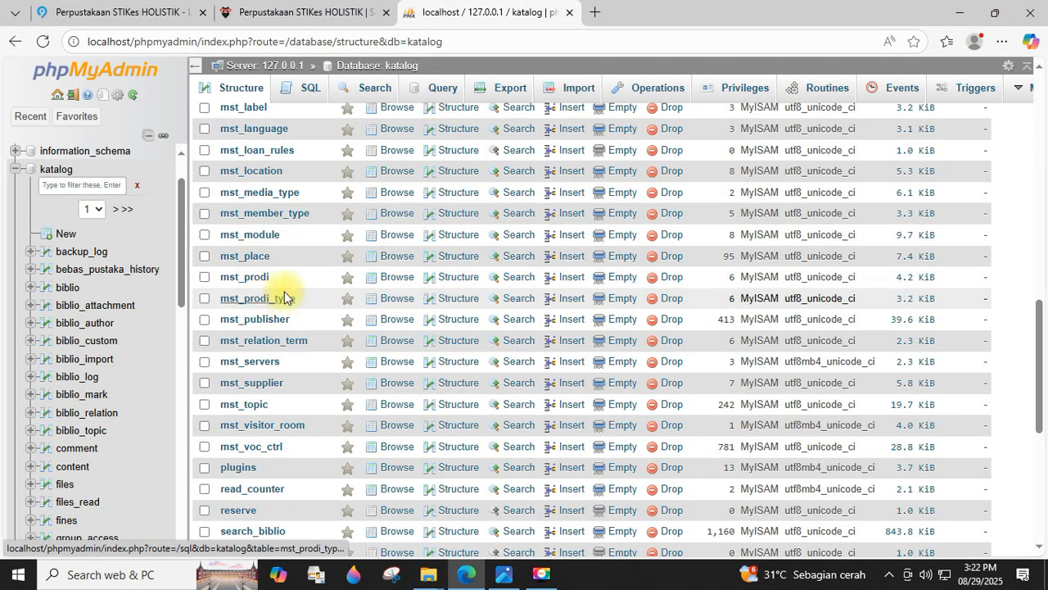
scroll(322, 403, up, 9)
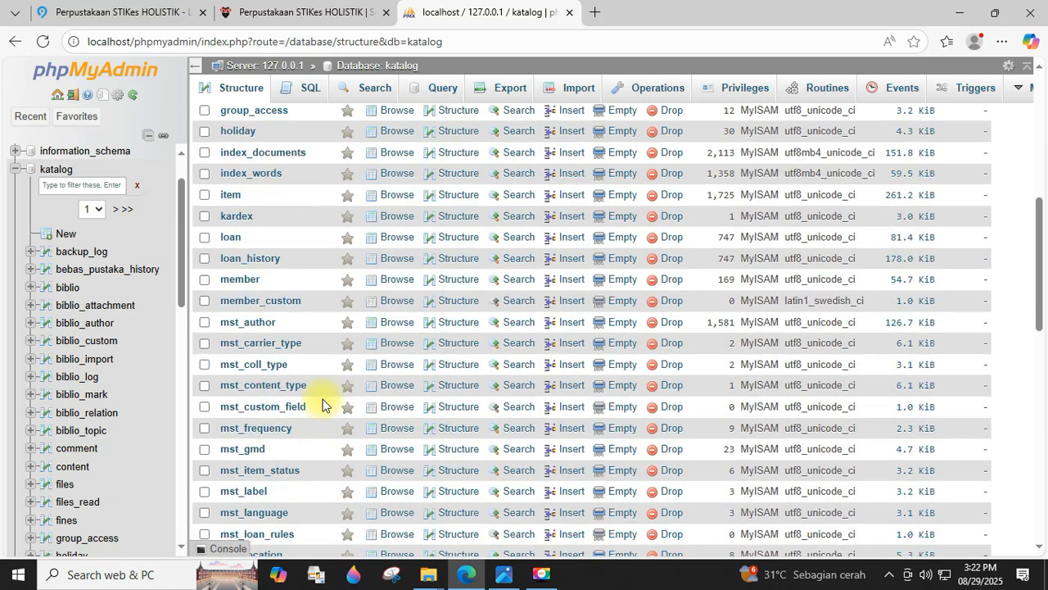
scroll(323, 401, up, 2)
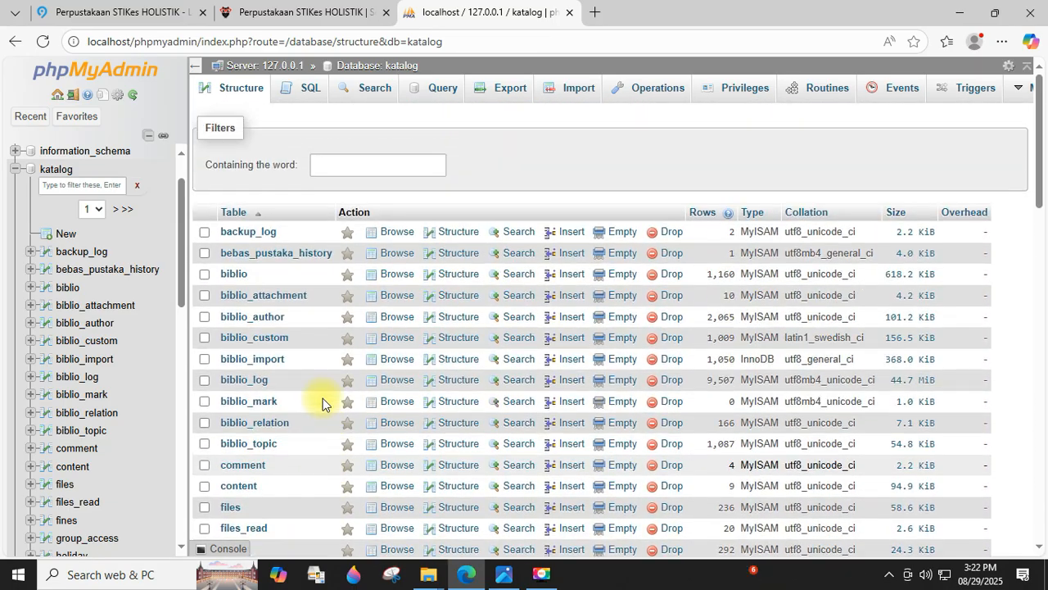
Export the whole katalog database using the Quick export method in SQL format
click(59, 170)
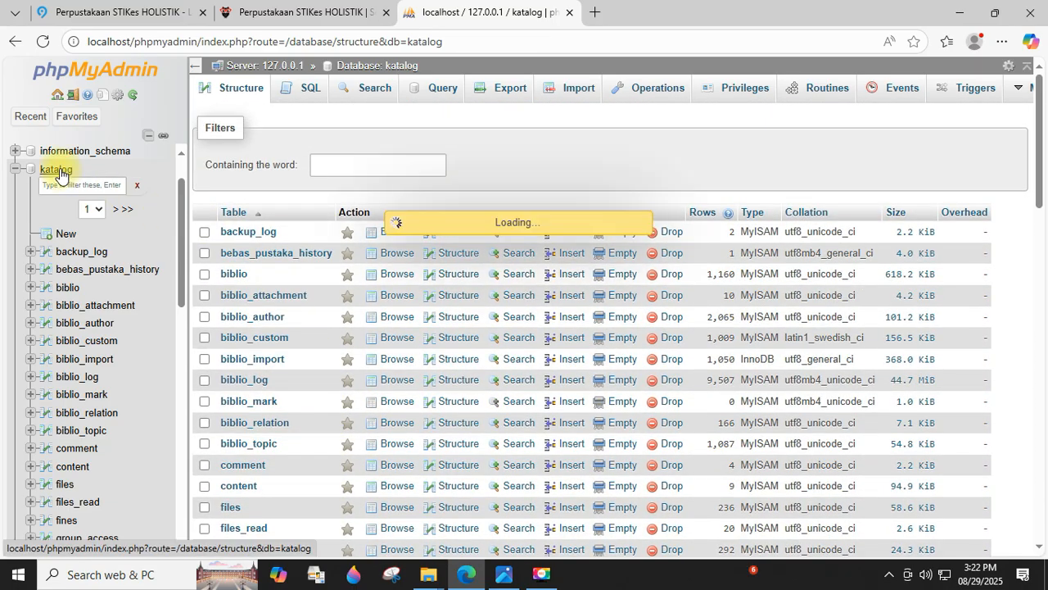
click(508, 88)
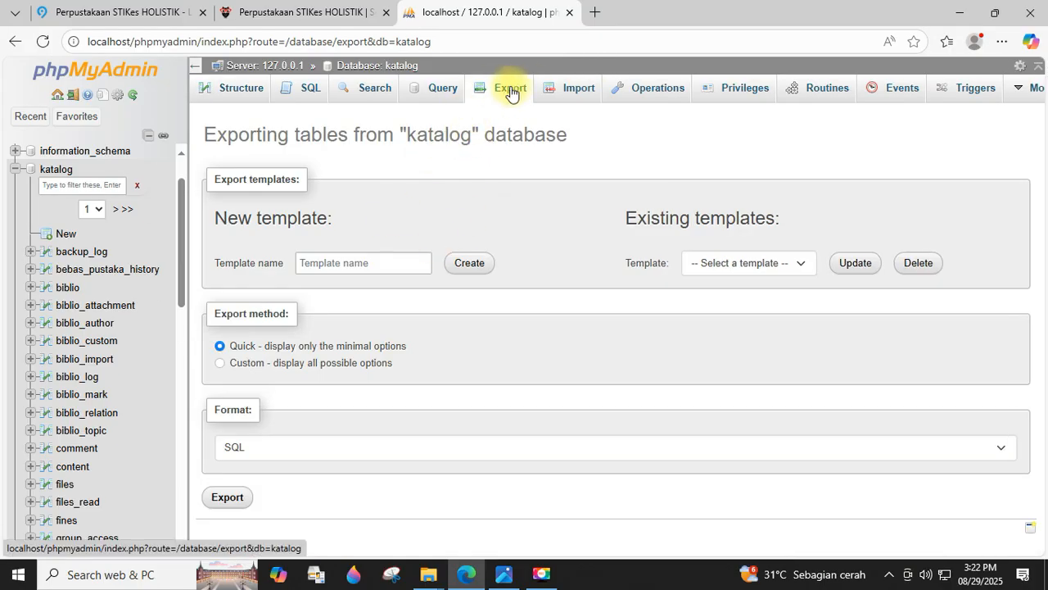
click(230, 497)
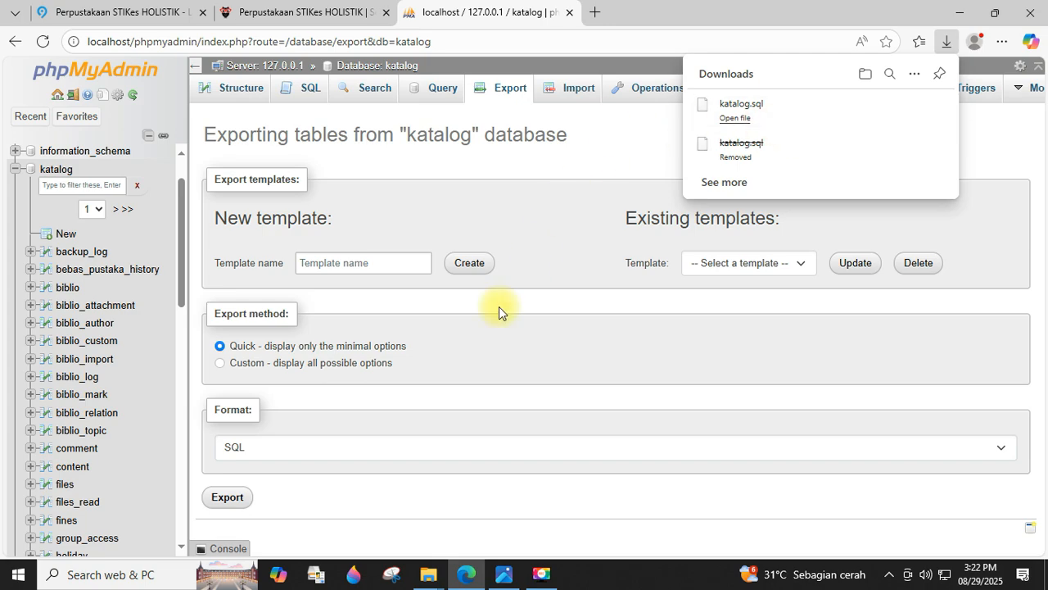
Deselect the newest backup entry in the SLiMS Database Backup list, and return to the phpMyAdmin export page
click(311, 16)
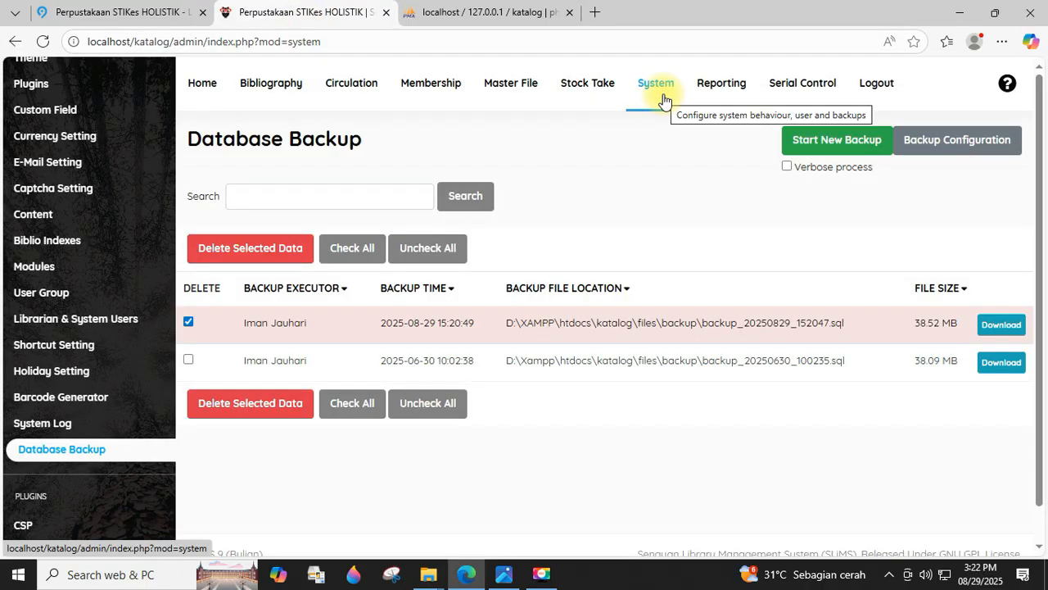
click(189, 324)
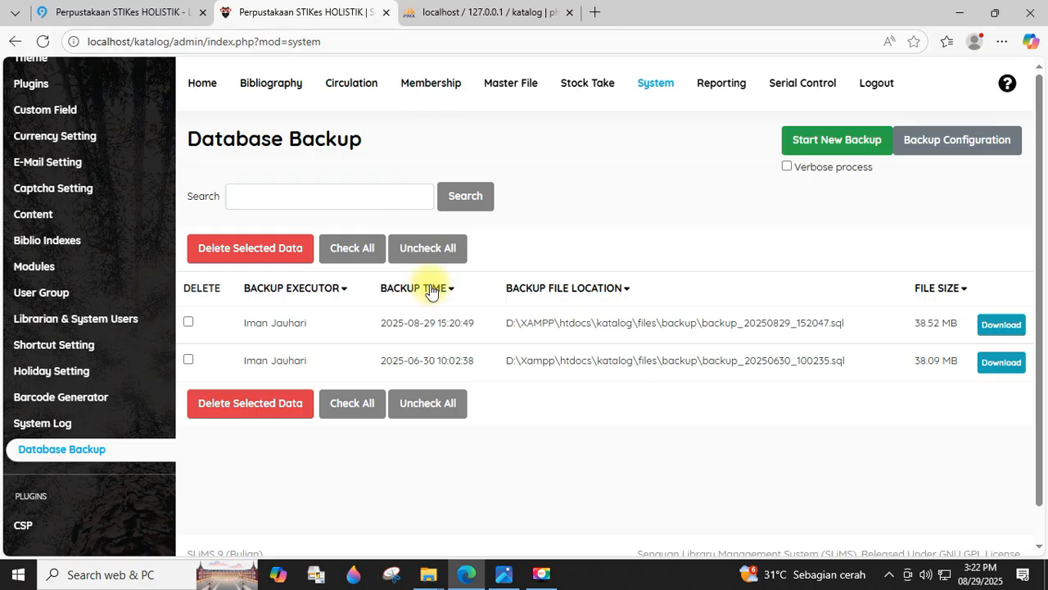
click(506, 16)
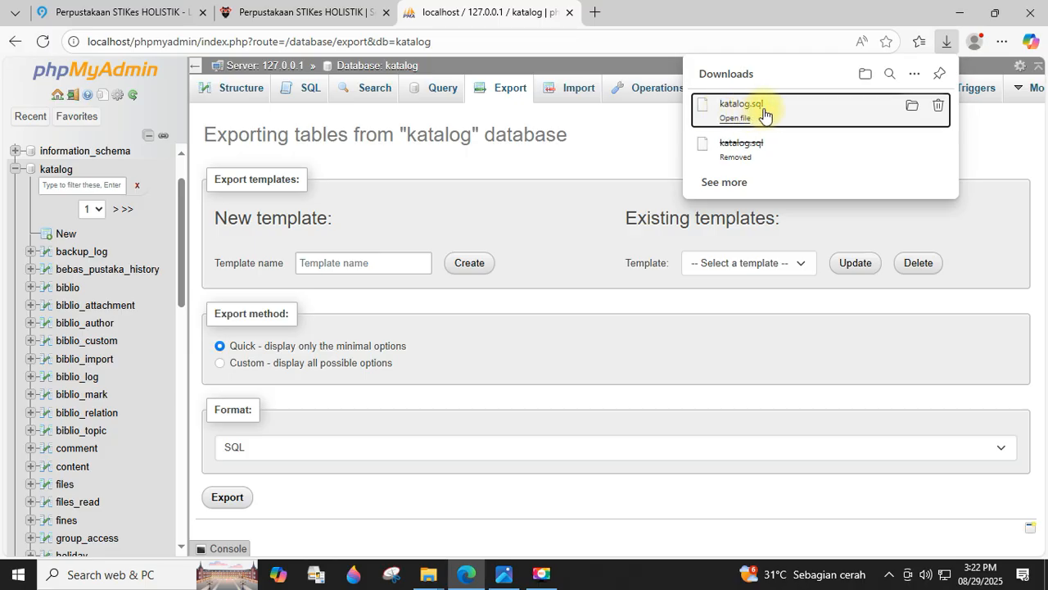
Show the downloaded katalog.sql in File Explorer's Downloads folder and copy the file
click(909, 109)
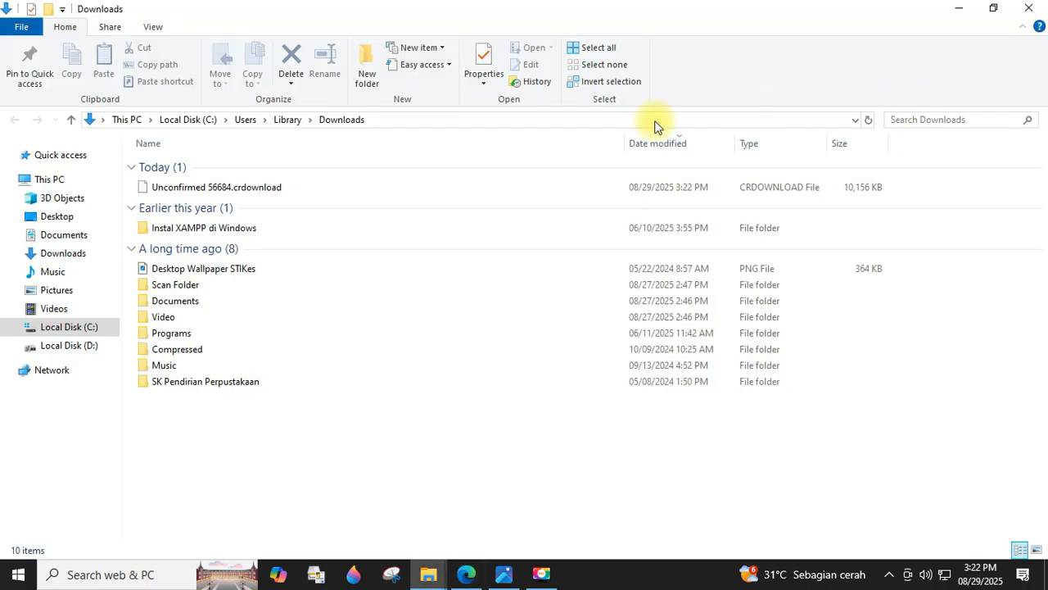
click(72, 255)
click(159, 187)
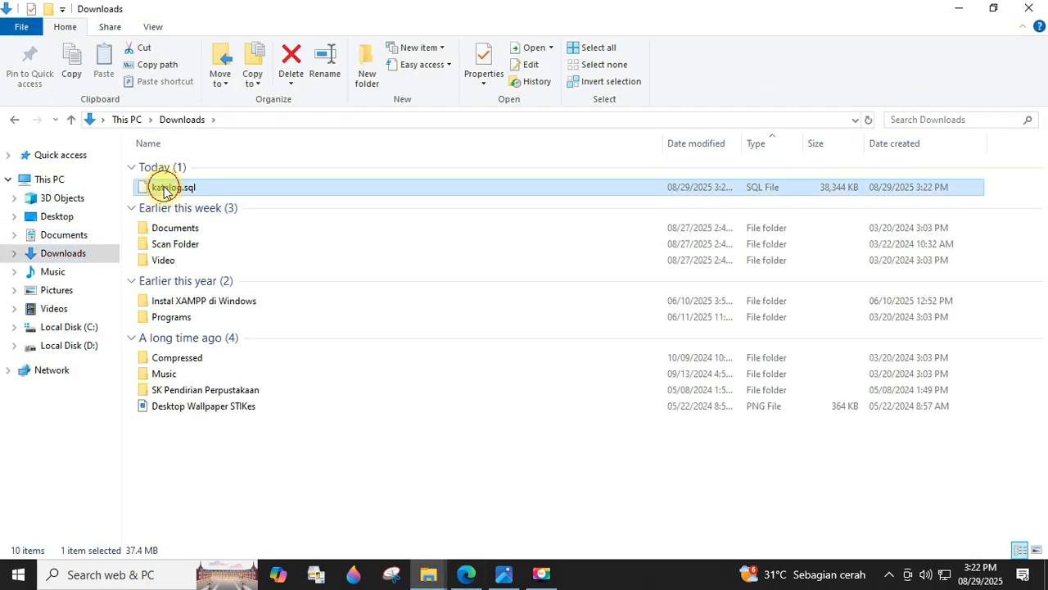
click(47, 253)
click(168, 188)
key(ctrl+c)
Paste the copied katalog.sql into the D:\XAMPP\htdocs\katalog\files\backup folder
click(434, 581)
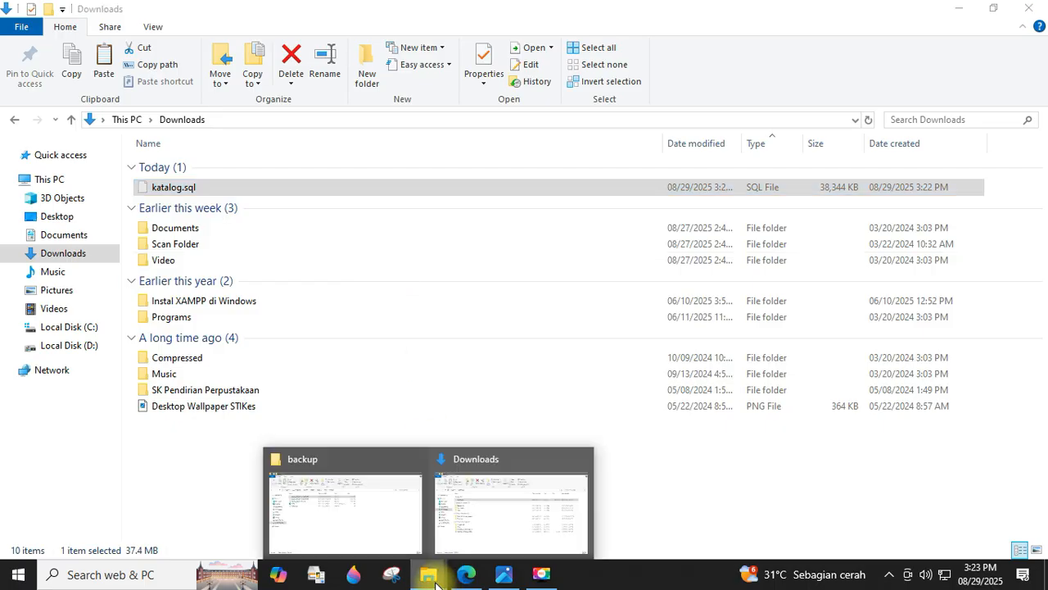
click(338, 508)
click(228, 322)
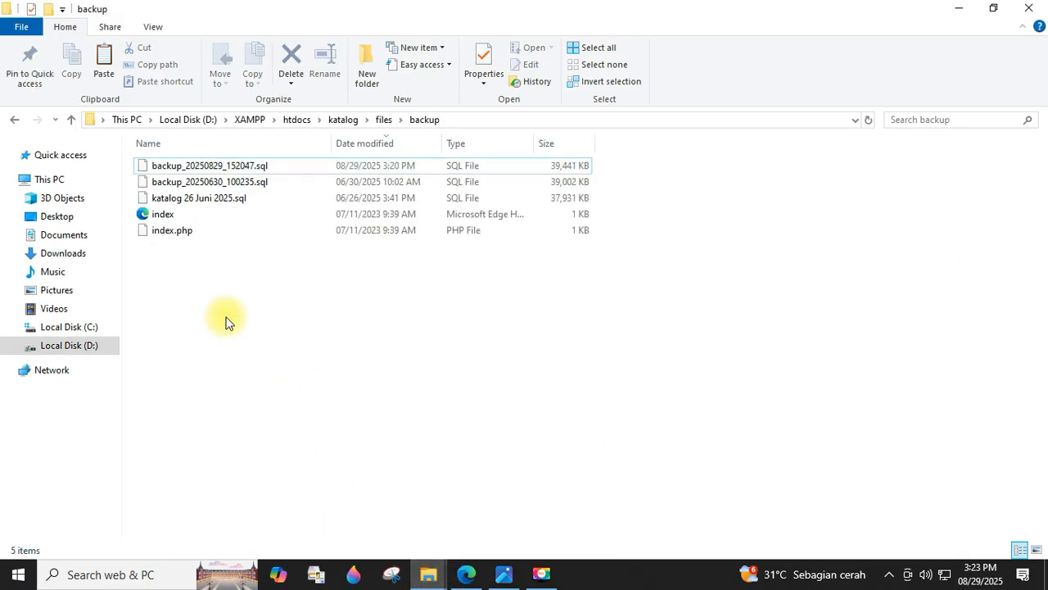
key(ctrl+v)
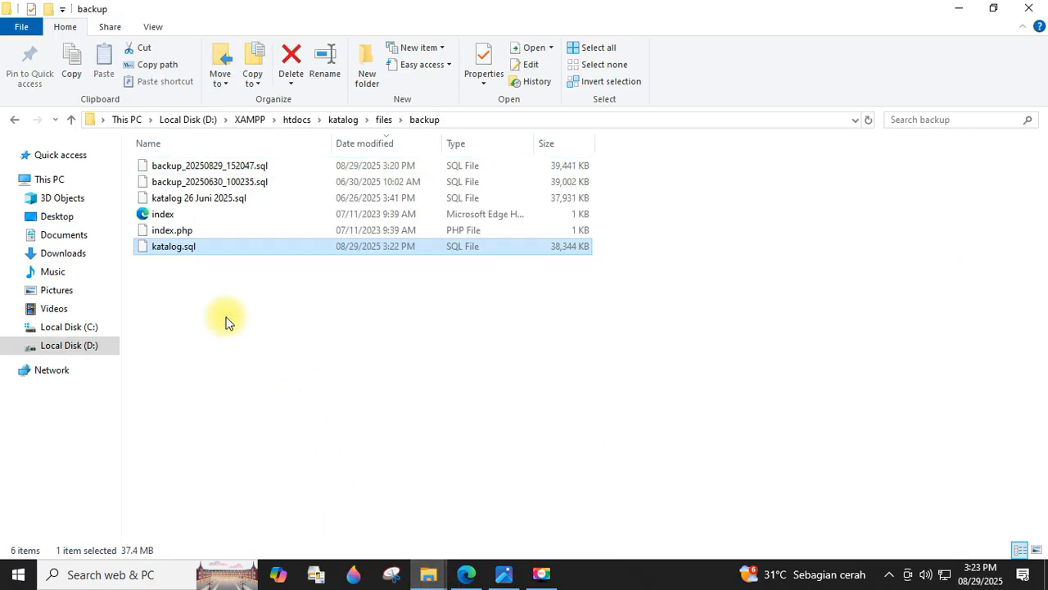
Rename the pasted katalog.sql in the backup folder as katalog 29 Agustus 2025.sql
click(175, 247)
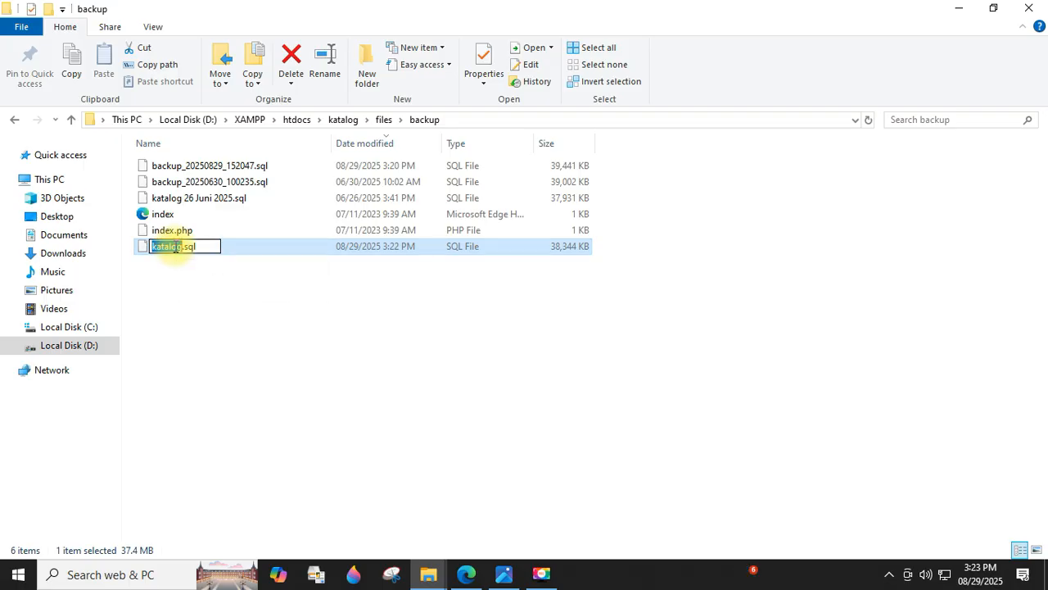
click(181, 246)
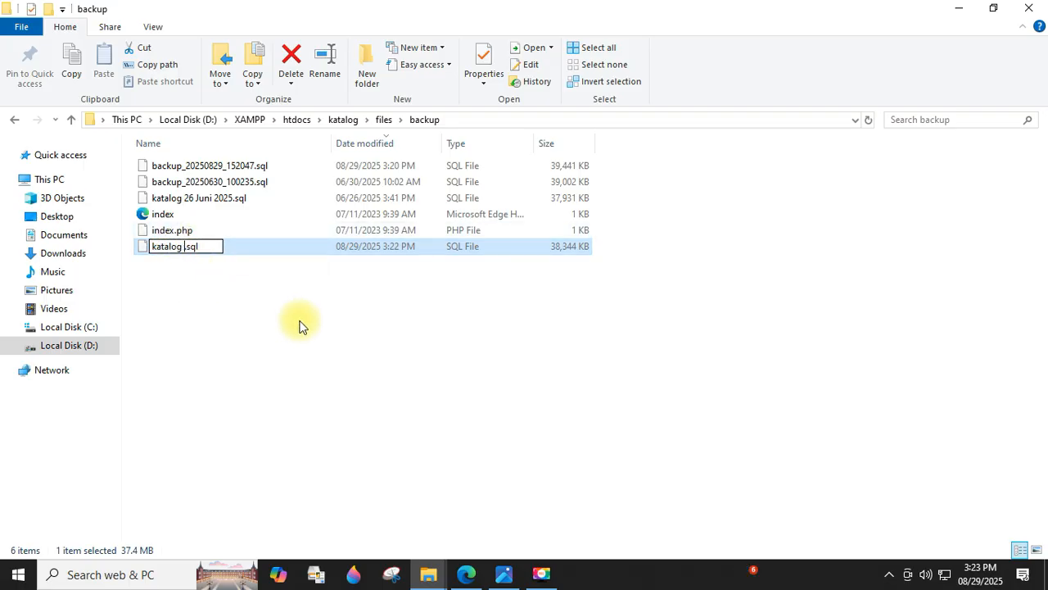
text(29 Agustus 2025)
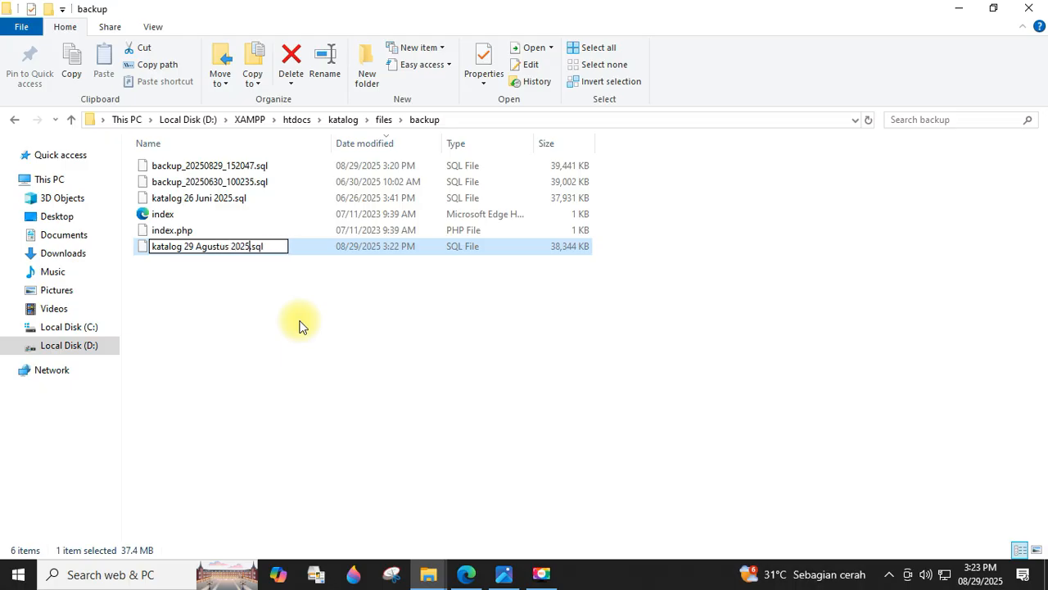
key(Return)
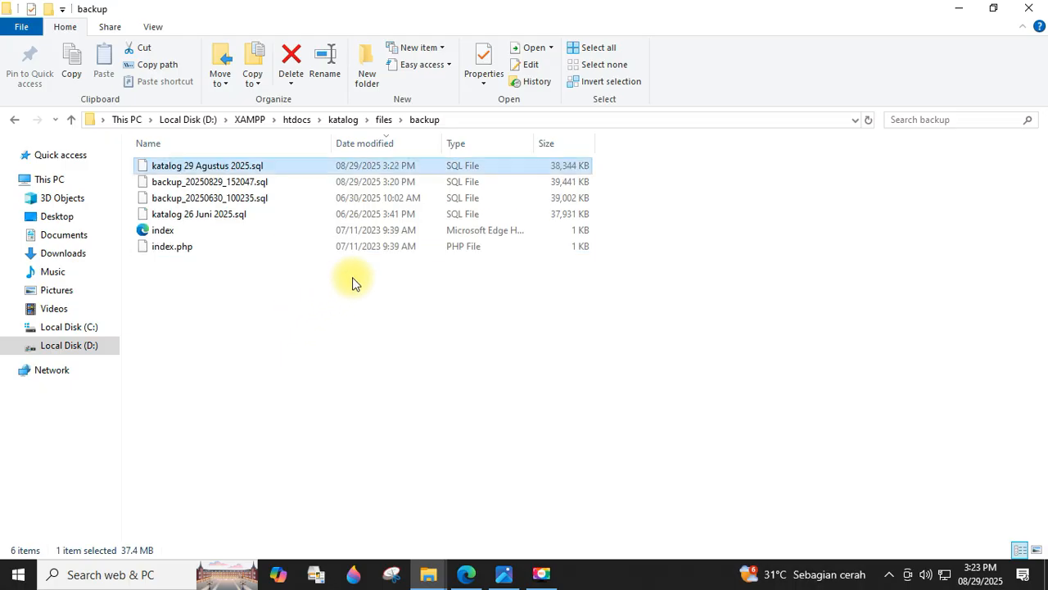
Compare the phpMyAdmin export katalog 29 Agustus 2025.sql with the SLiMS backup backup_20250829_152047.sql
click(232, 184)
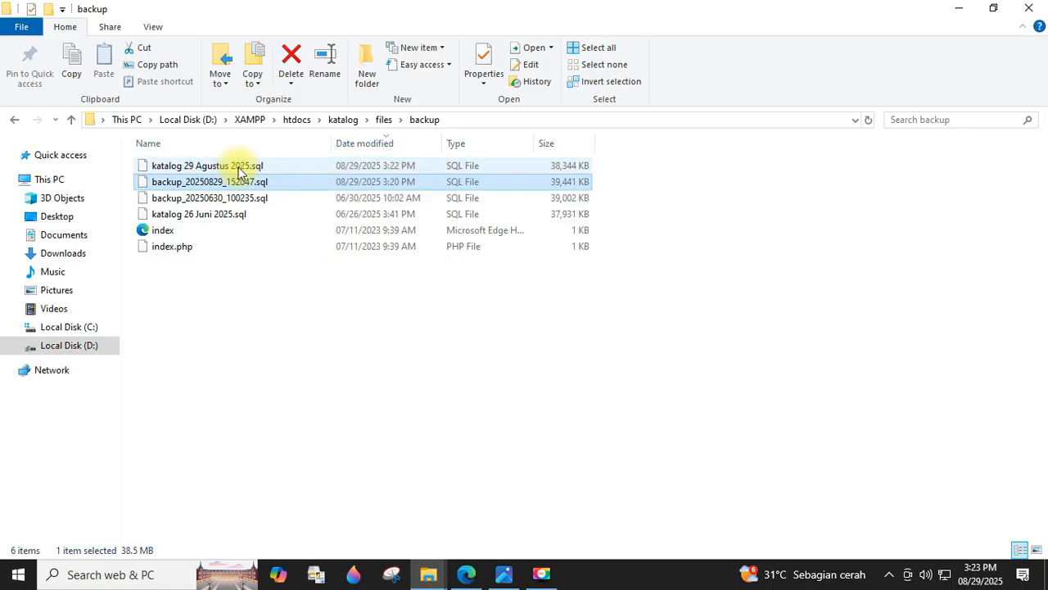
click(239, 172)
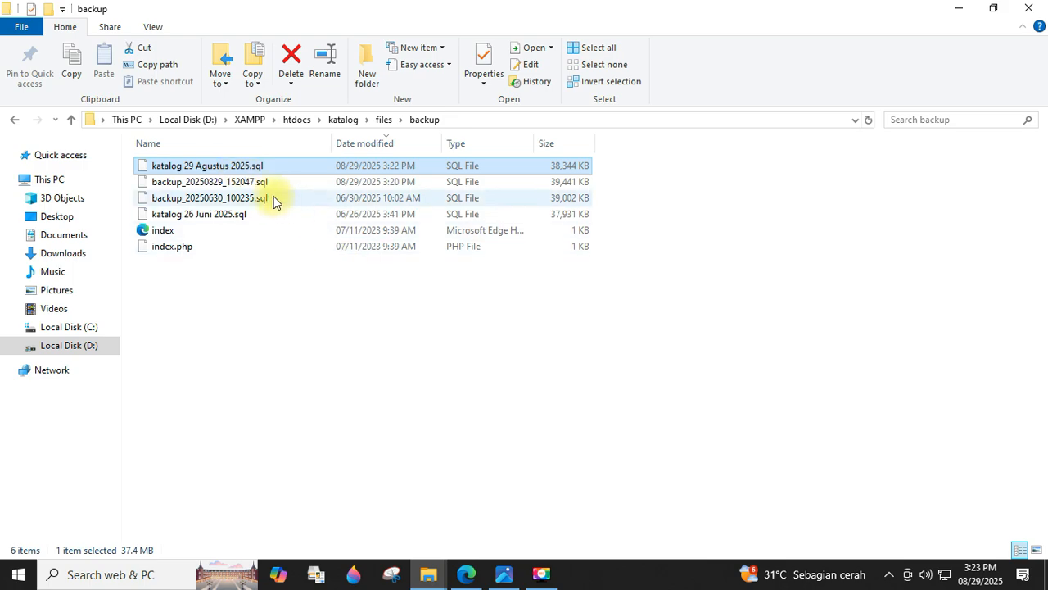
click(246, 184)
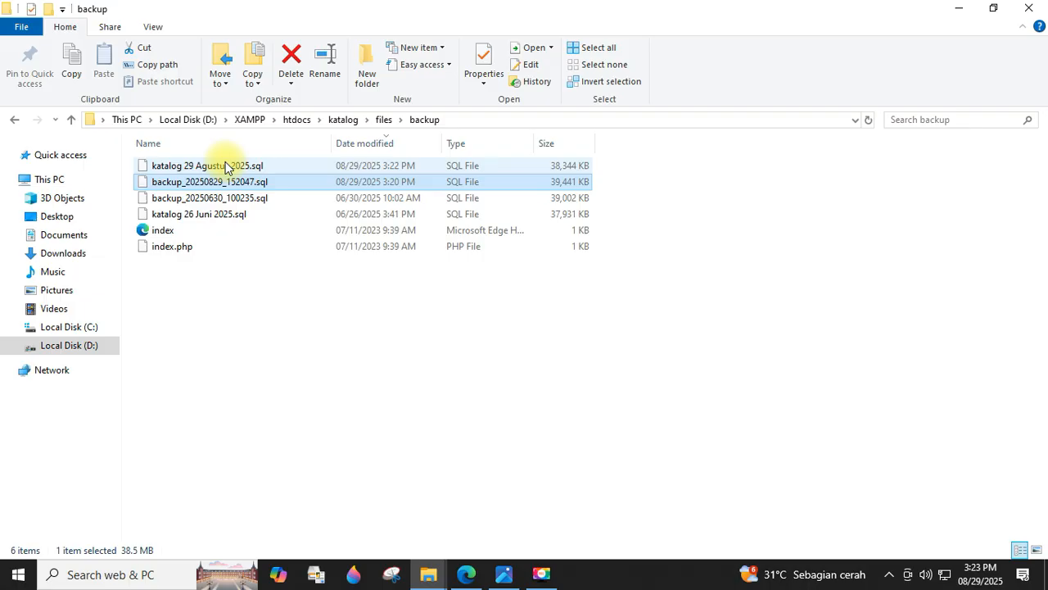
click(225, 168)
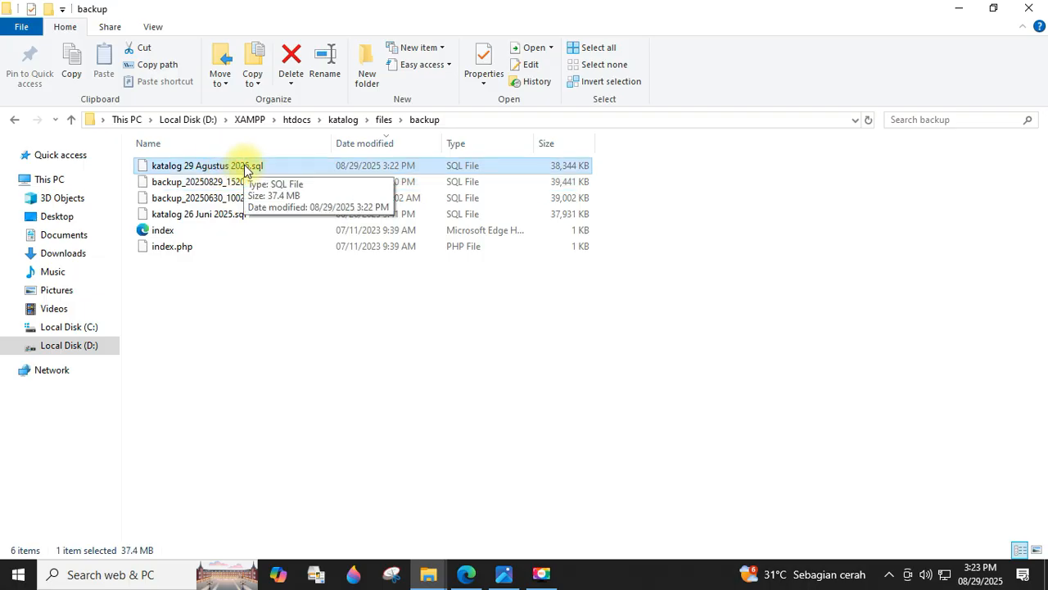
click(435, 366)
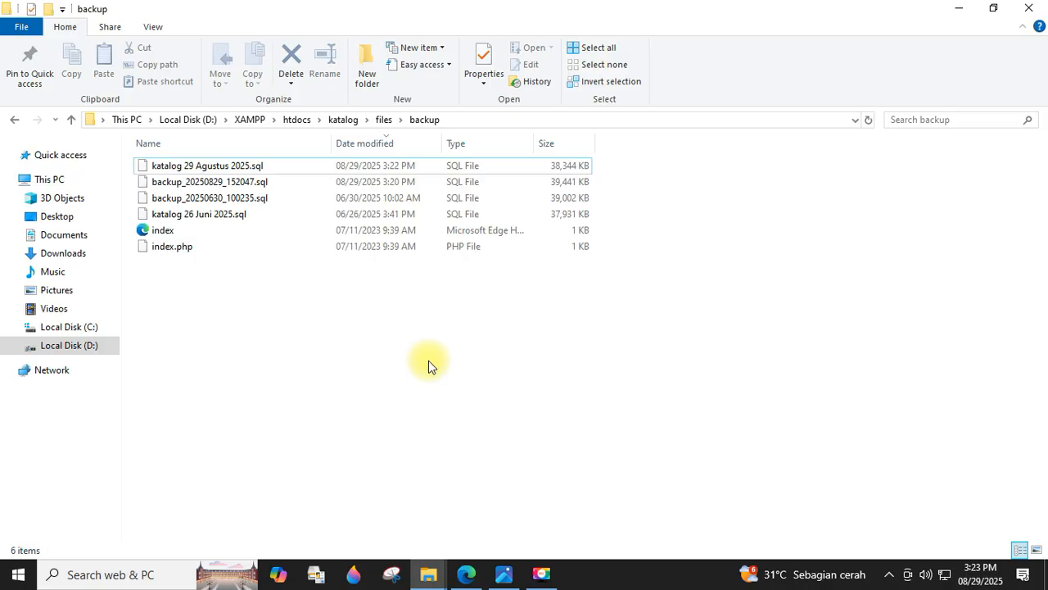
Trace the backup location by going up to htdocs and reopening katalog, files and backup in turn
click(382, 121)
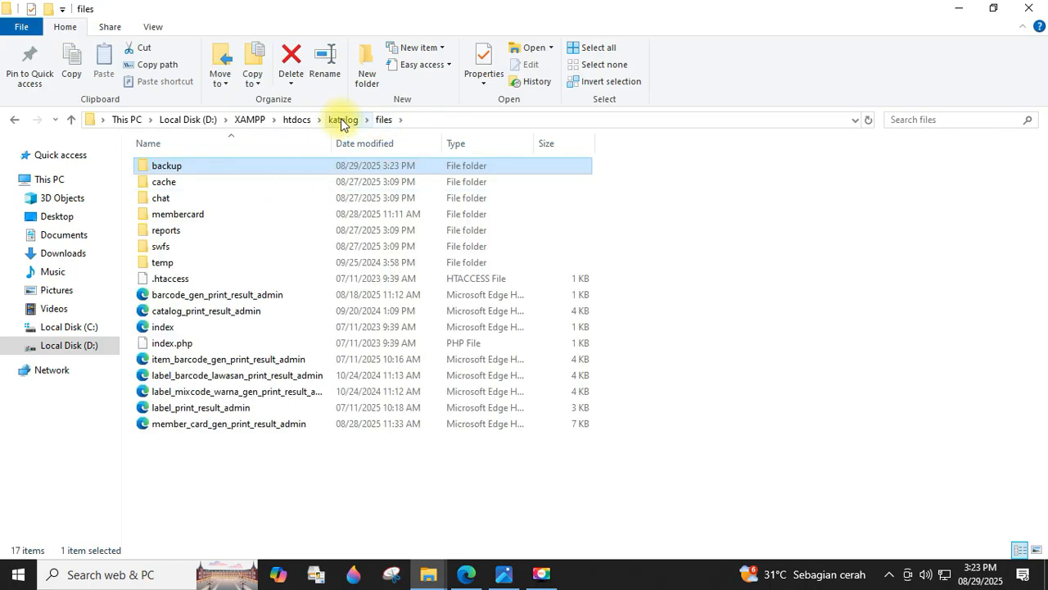
click(343, 120)
click(295, 119)
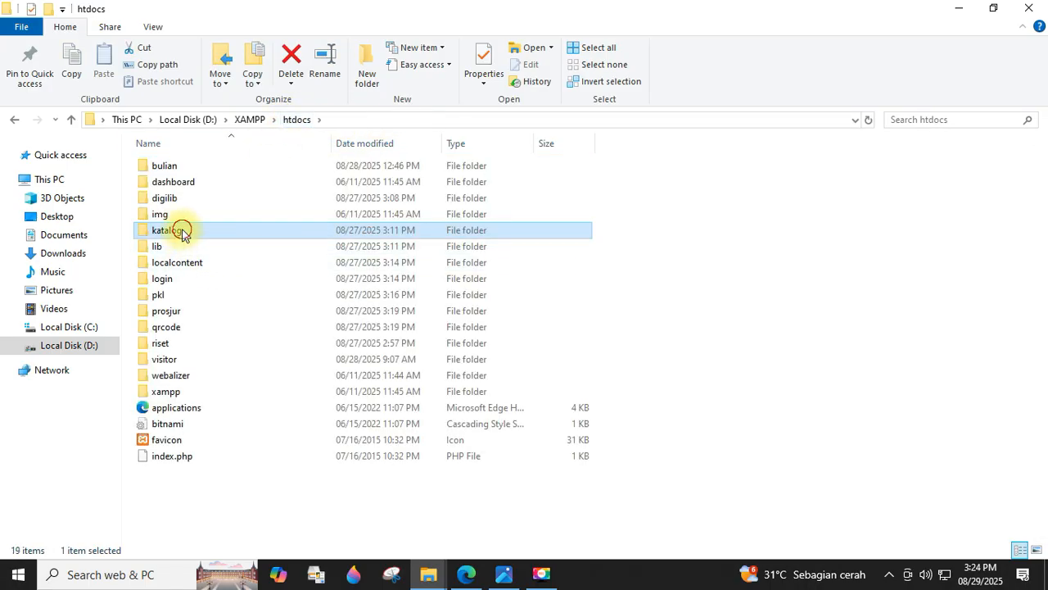
double_click(180, 231)
scroll(225, 492, down, 3)
scroll(226, 500, up, 3)
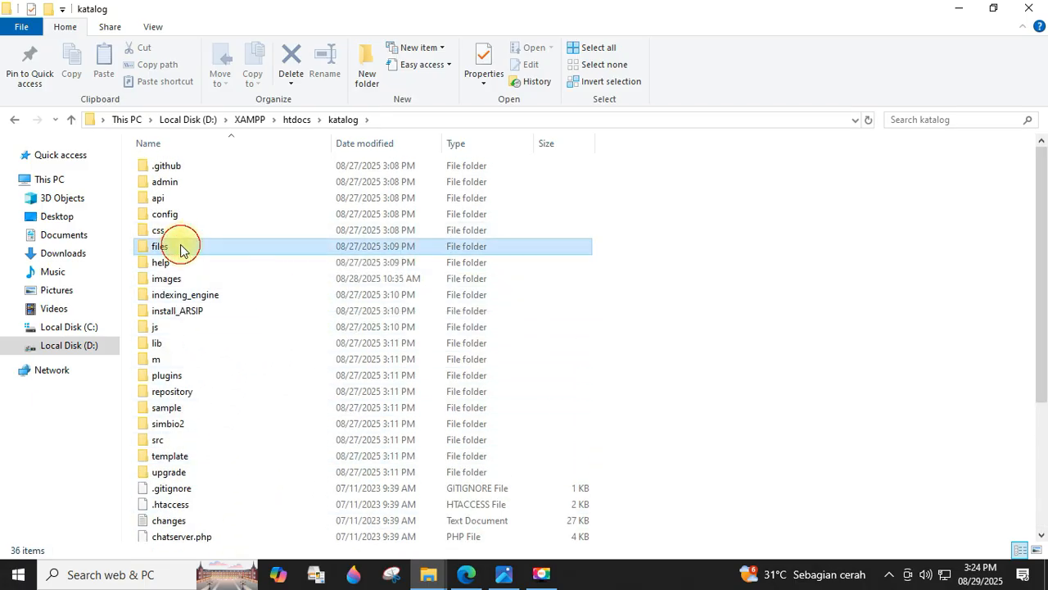
double_click(180, 244)
double_click(182, 165)
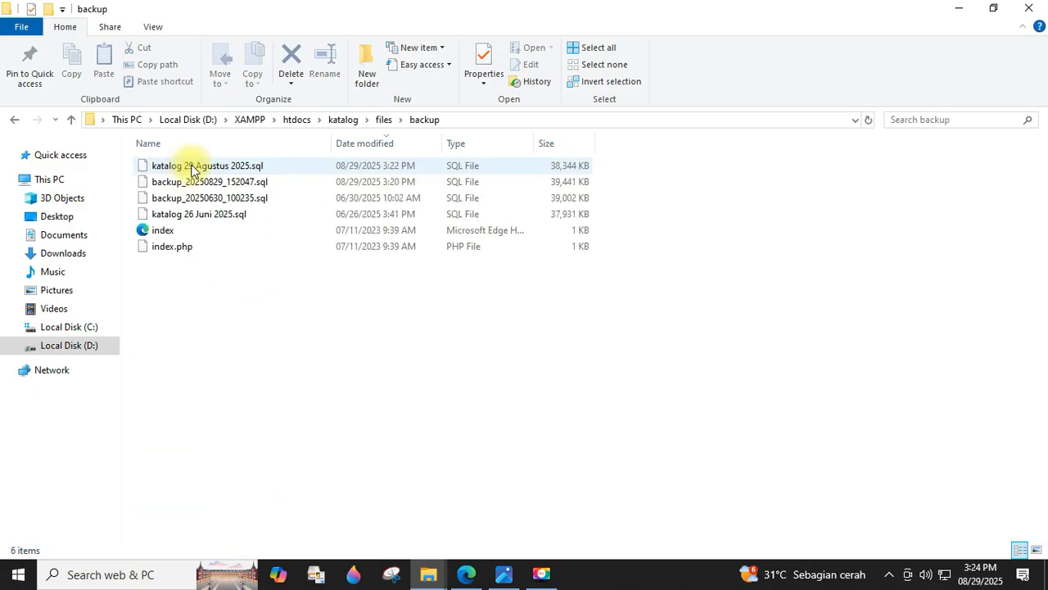
Go up to the htdocs folder and open the archive settings for the katalog folder
click(344, 120)
click(296, 120)
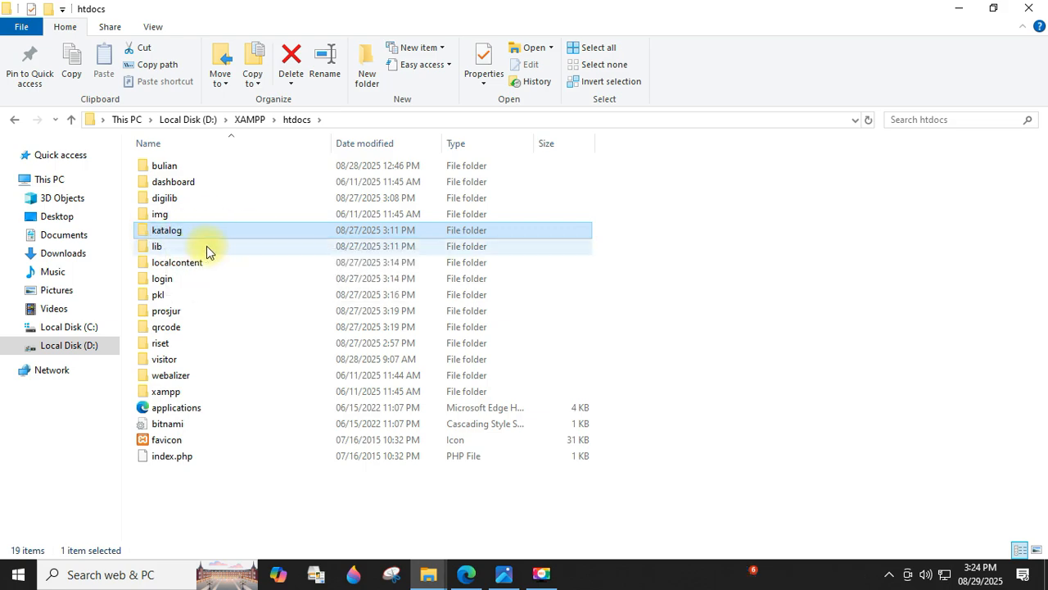
right_click(189, 234)
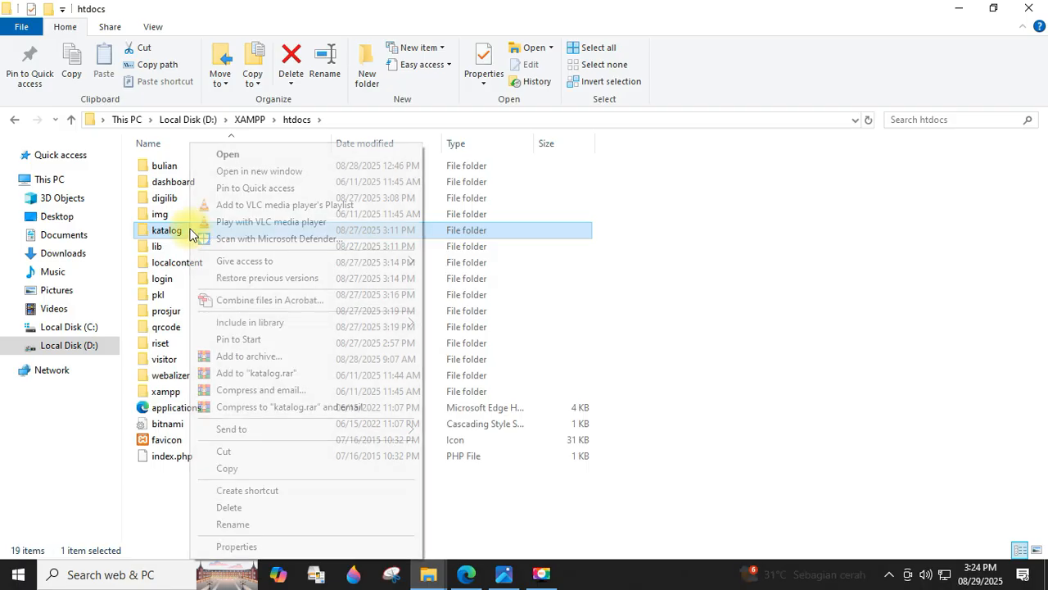
click(255, 356)
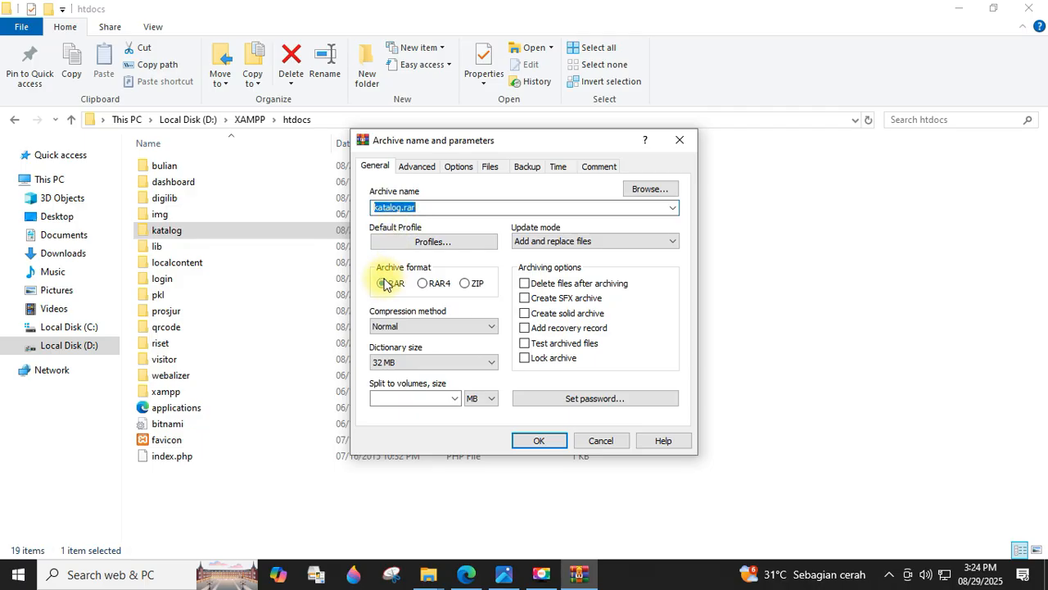
Archive the katalog folder in RAR format as katalog 29 Agustus 2025.rar, using Best compression and the solid archive option
click(464, 283)
click(393, 284)
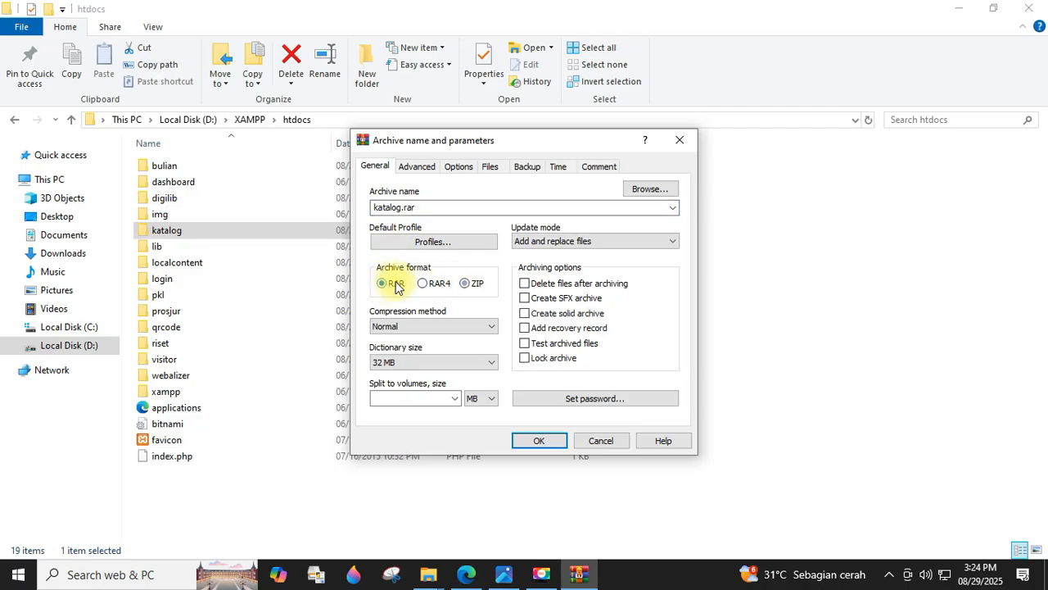
click(466, 284)
click(391, 283)
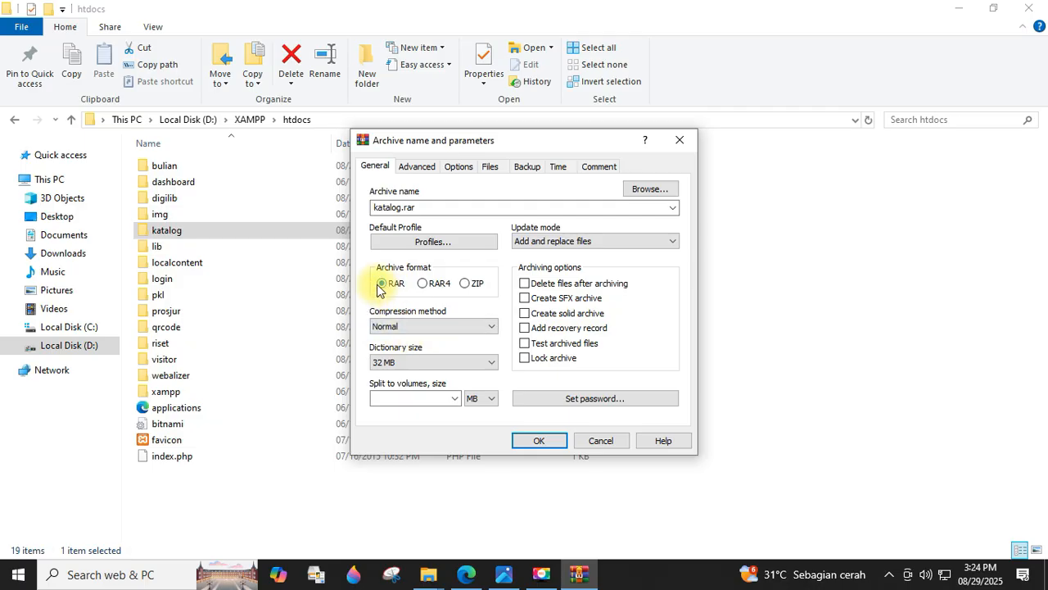
click(395, 327)
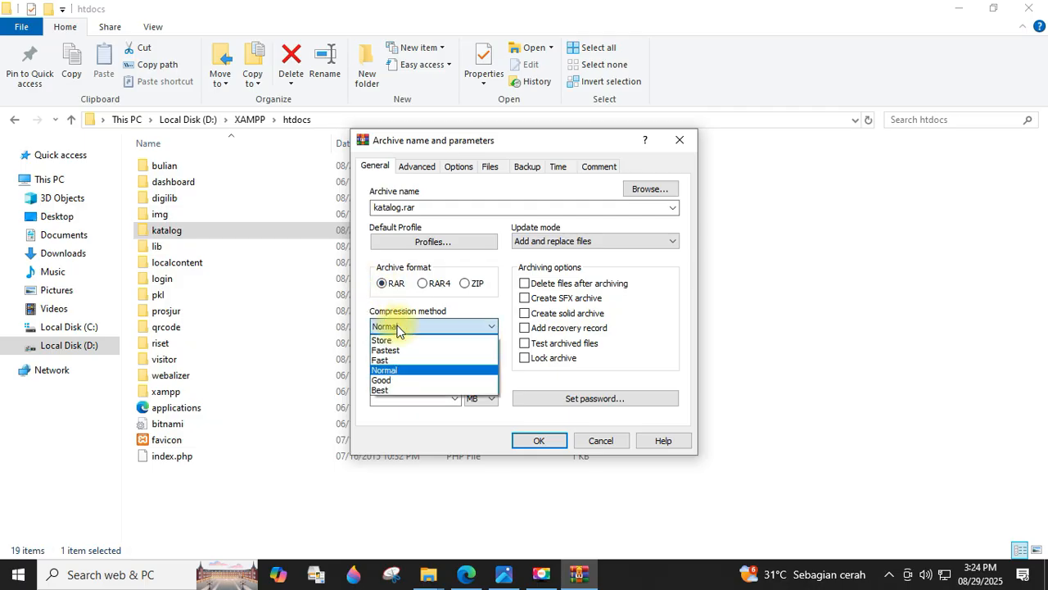
click(389, 390)
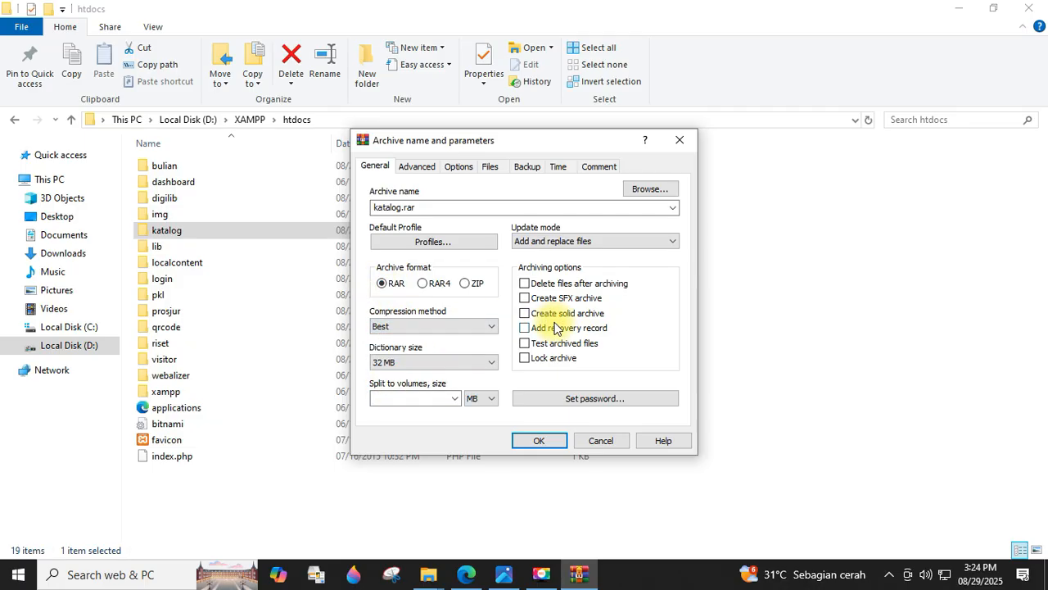
click(524, 313)
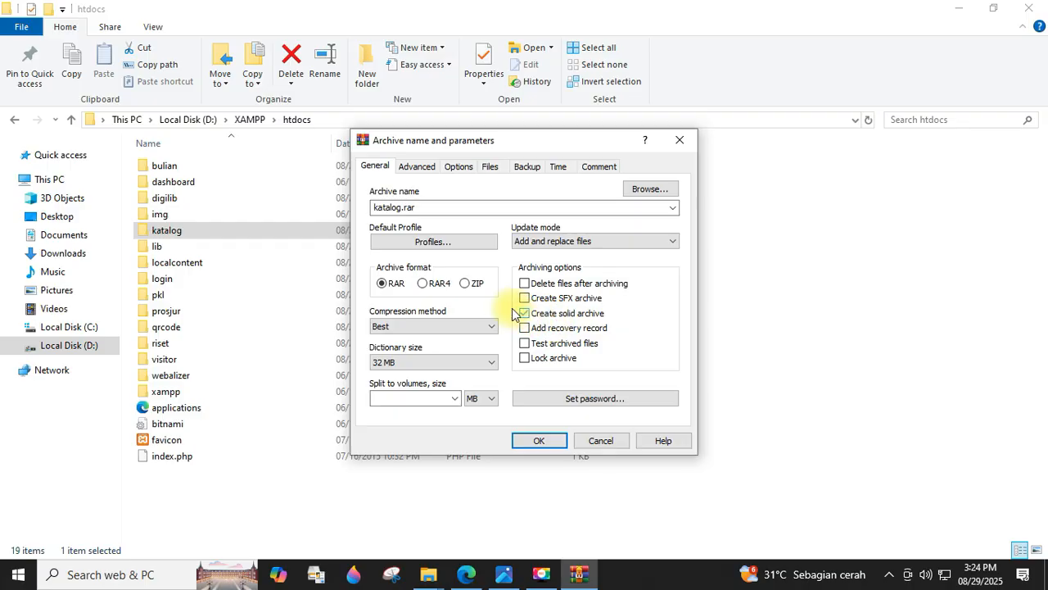
click(403, 208)
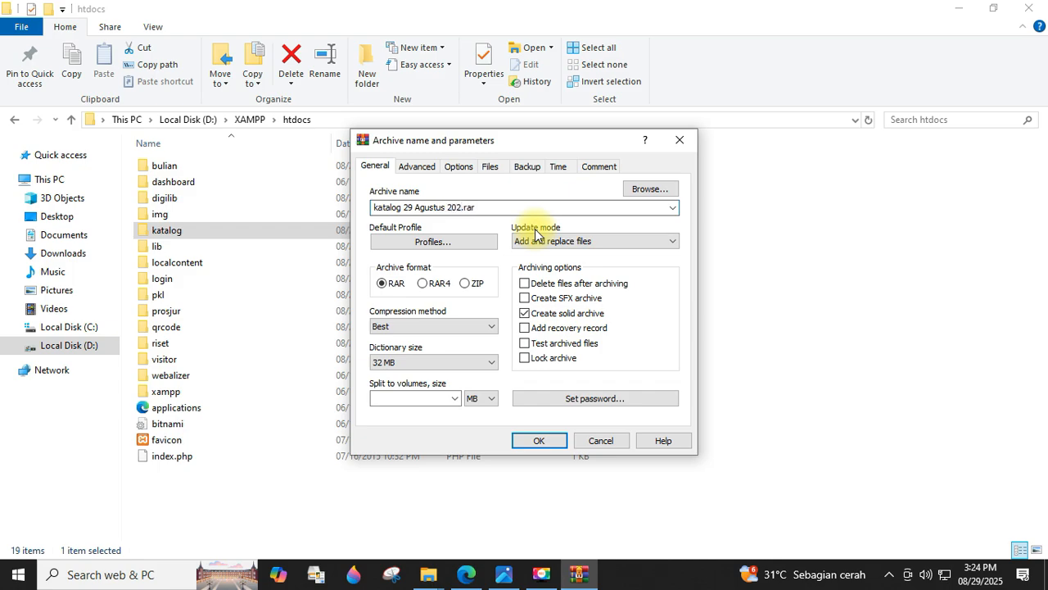
click(539, 441)
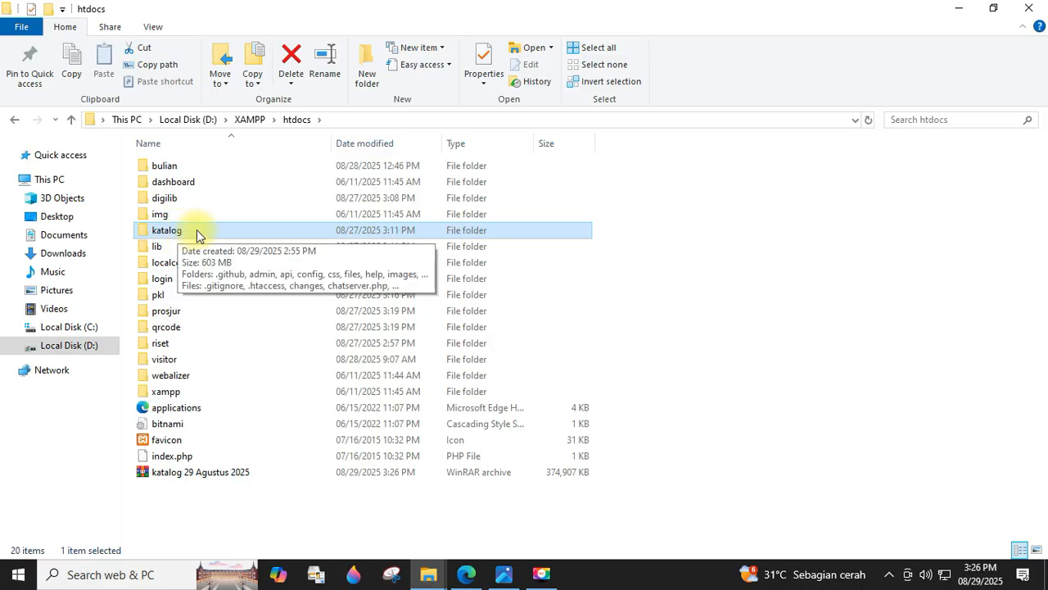
Compare the katalog folder with its archive katalog 29 Agustus 2025 in htdocs
click(201, 474)
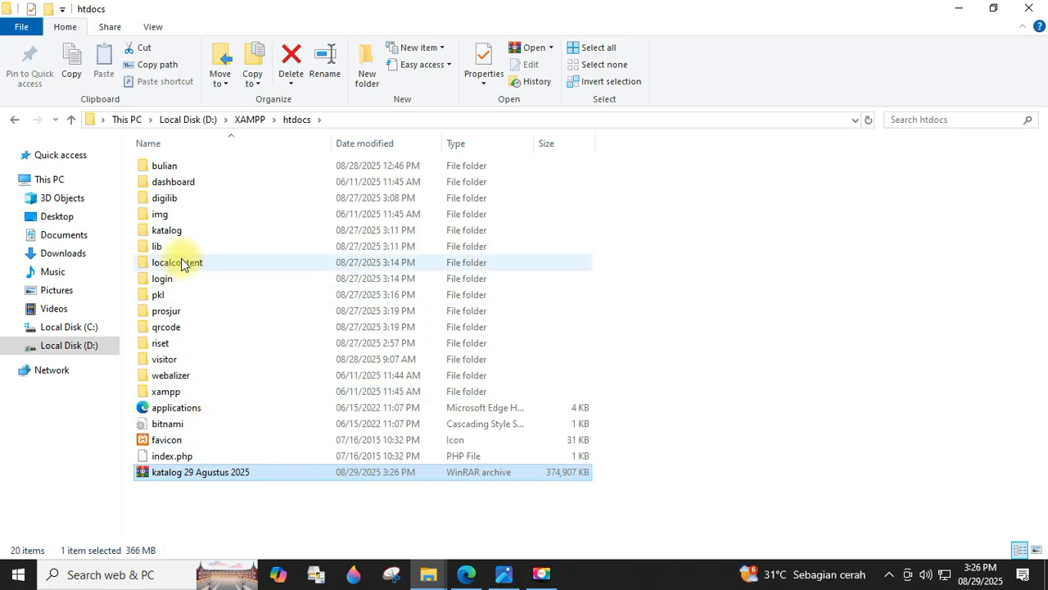
click(178, 234)
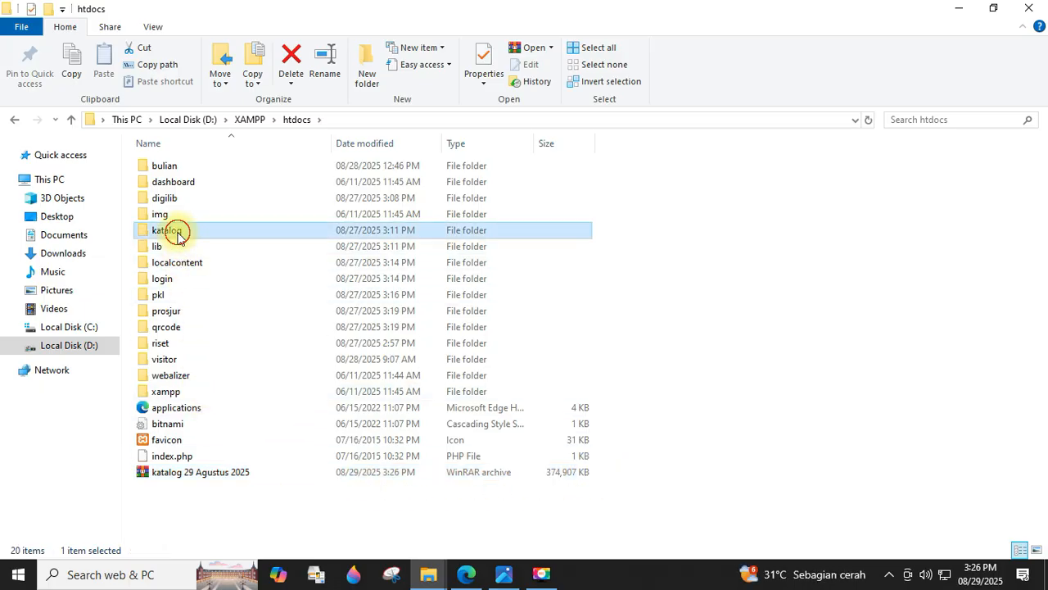
click(181, 475)
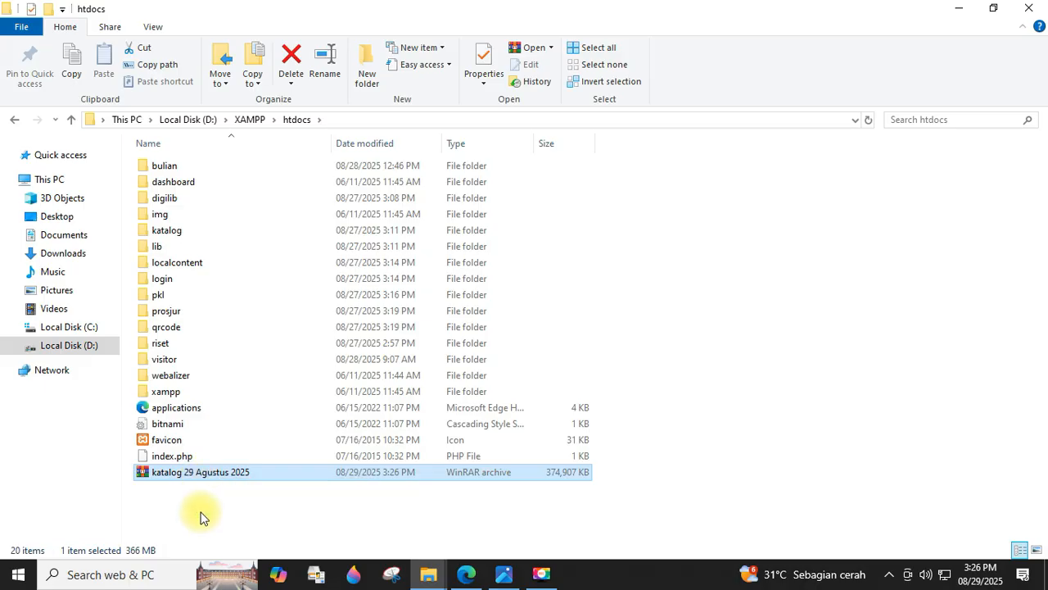
Switch to Edge, return to the SLiMS administration home page and open the download page for version v9.7.0
click(465, 573)
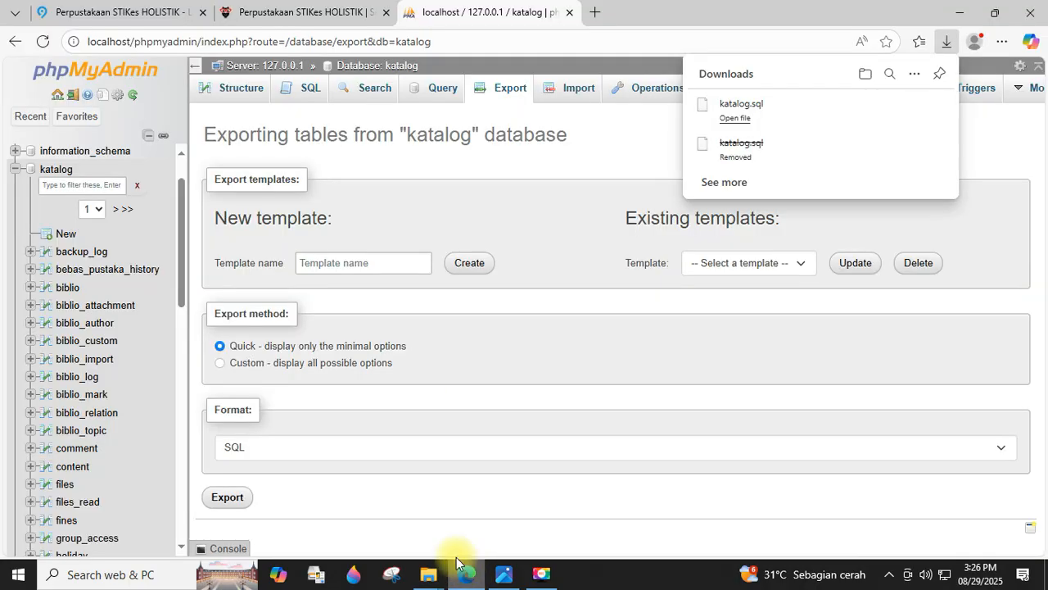
click(318, 16)
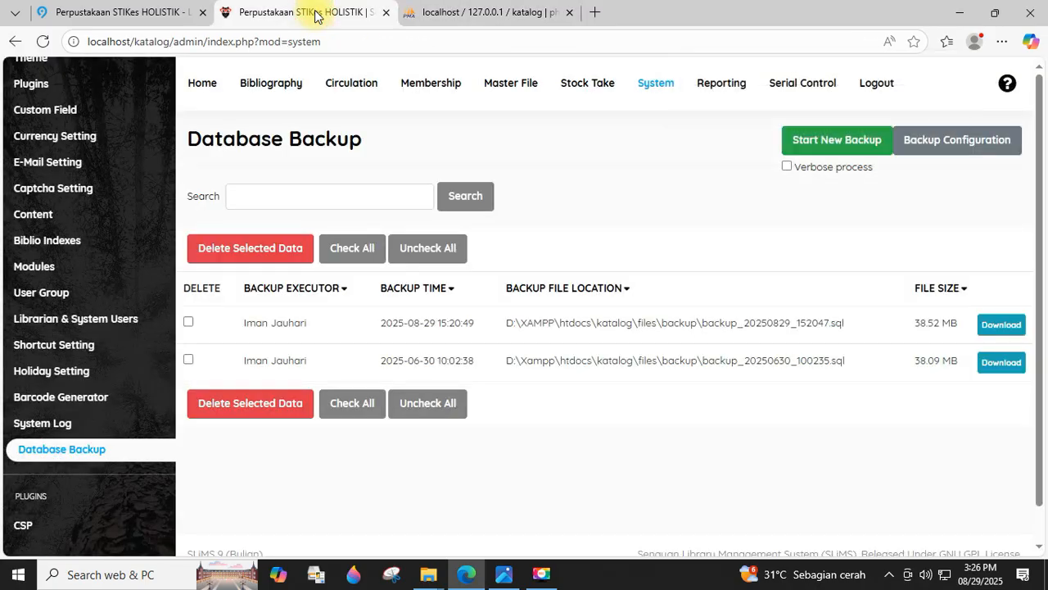
click(198, 84)
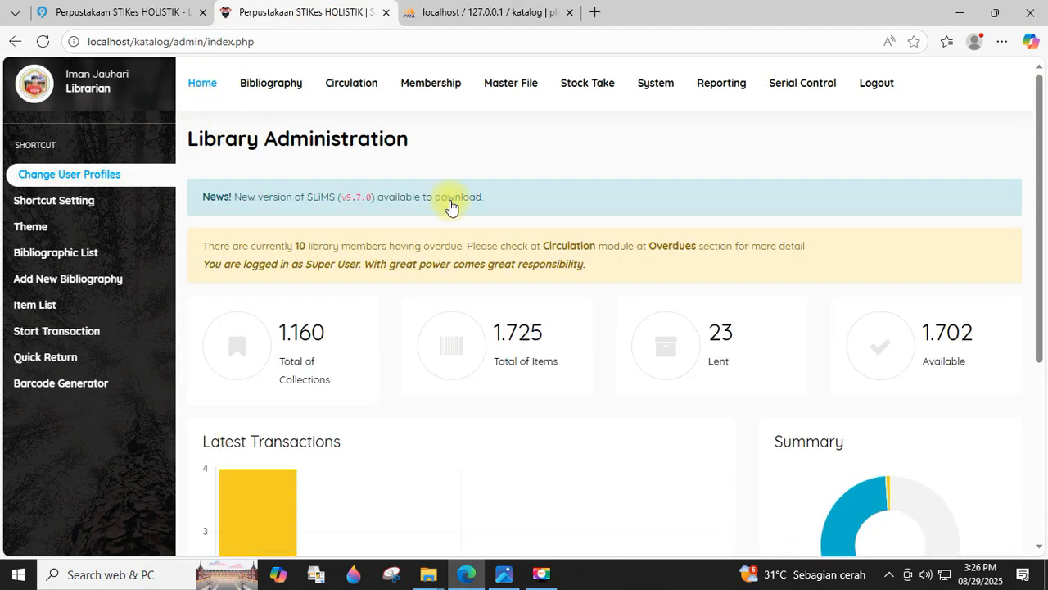
click(450, 204)
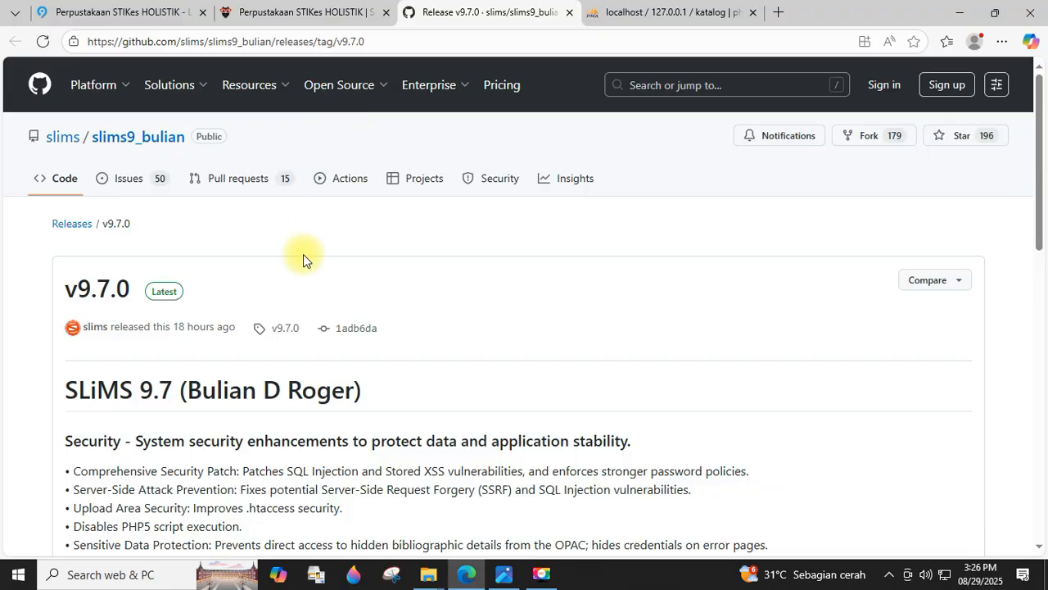
Review the v9.7.0 release notes on GitHub, from the release date and security changes through bug fixes to the downloadable assets
scroll(303, 260, down, 1)
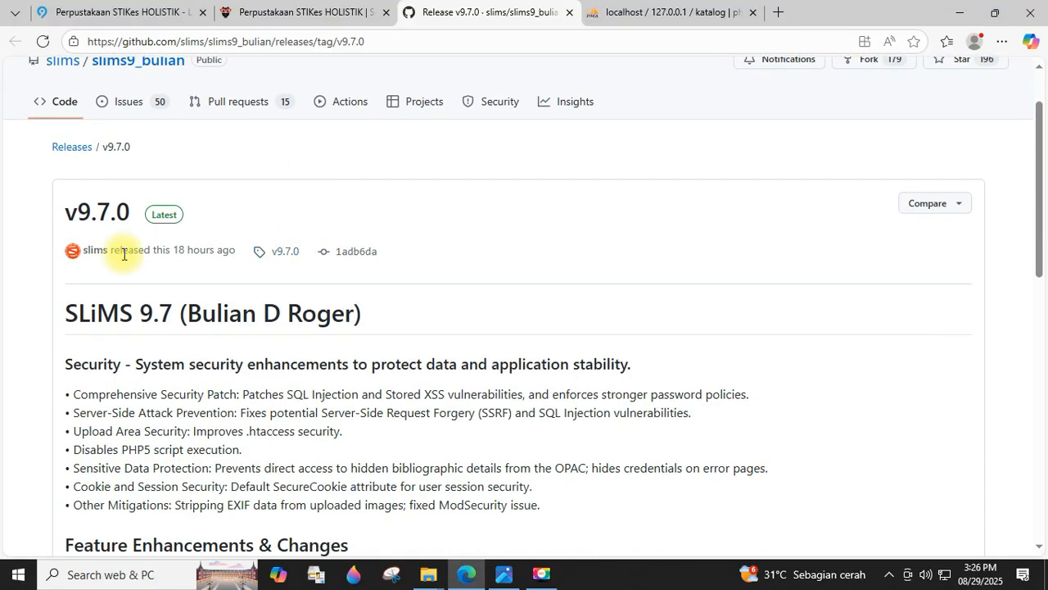
drag(155, 249, 229, 250)
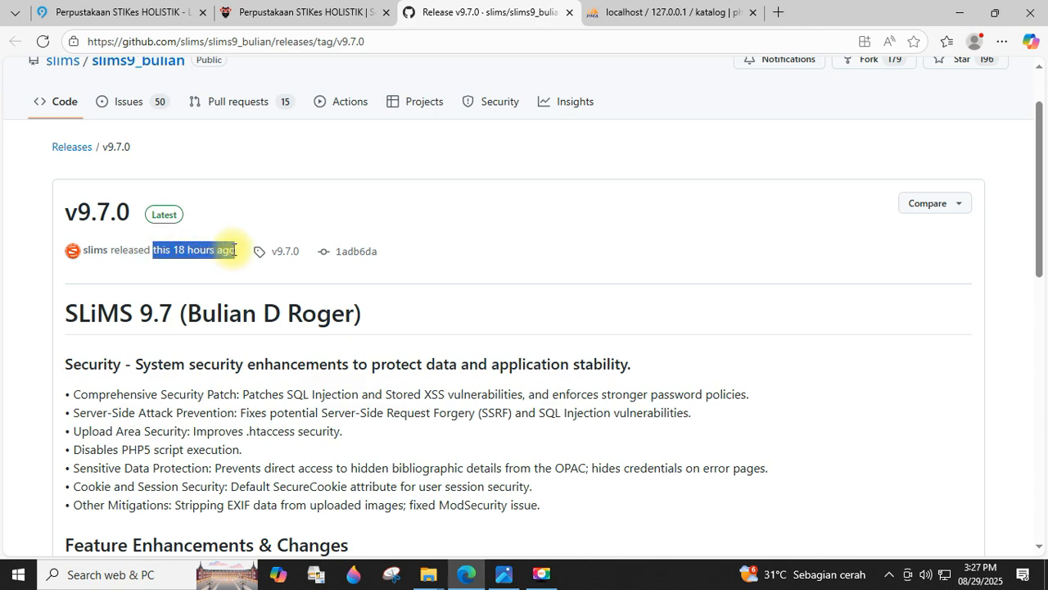
click(401, 271)
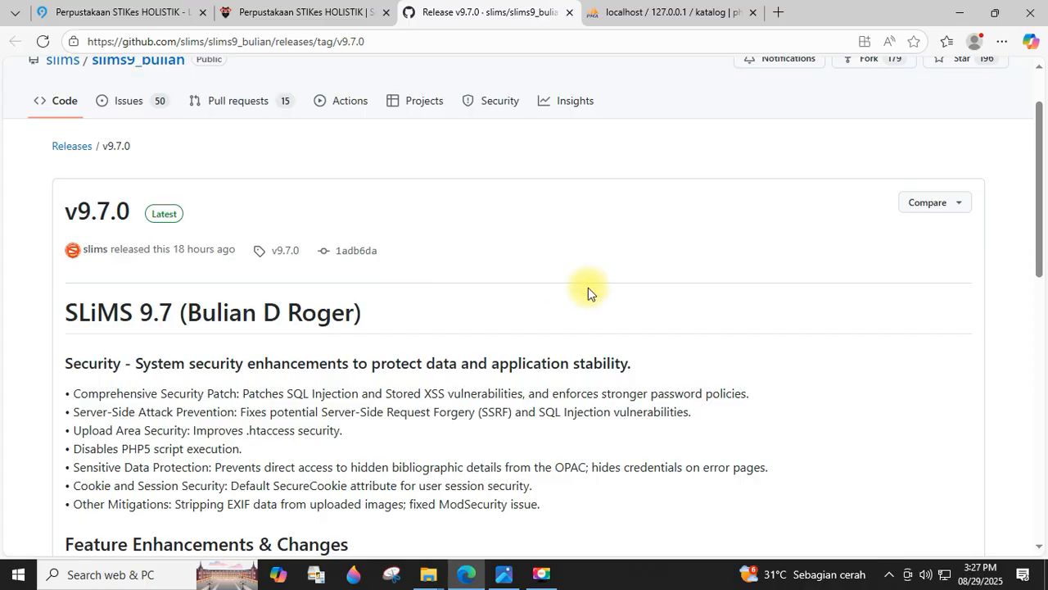
scroll(588, 288, down, 1)
drag(67, 235, 388, 241)
click(762, 306)
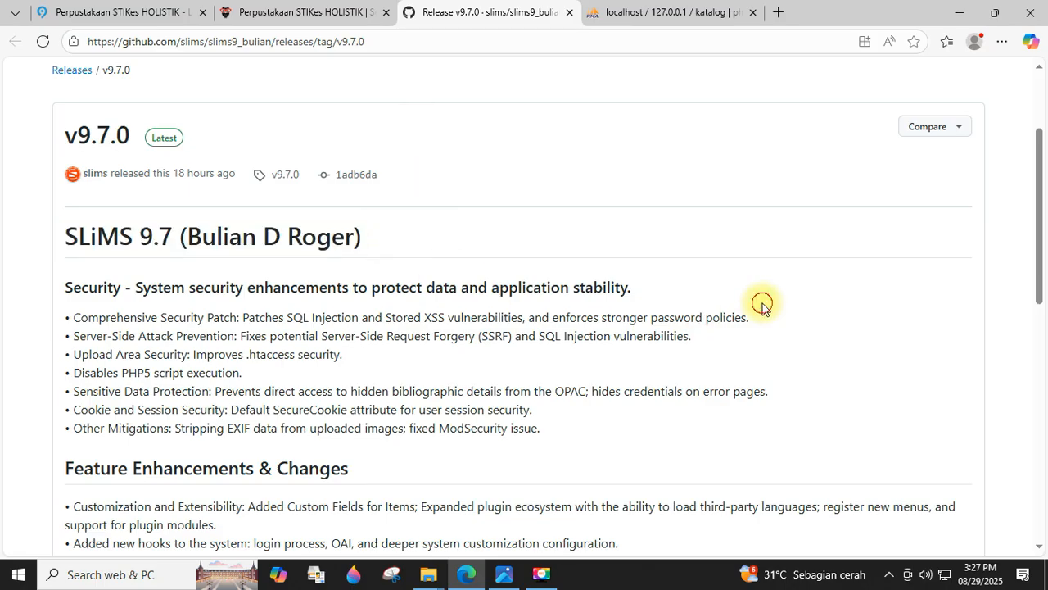
scroll(761, 307, down, 3)
scroll(761, 306, down, 5)
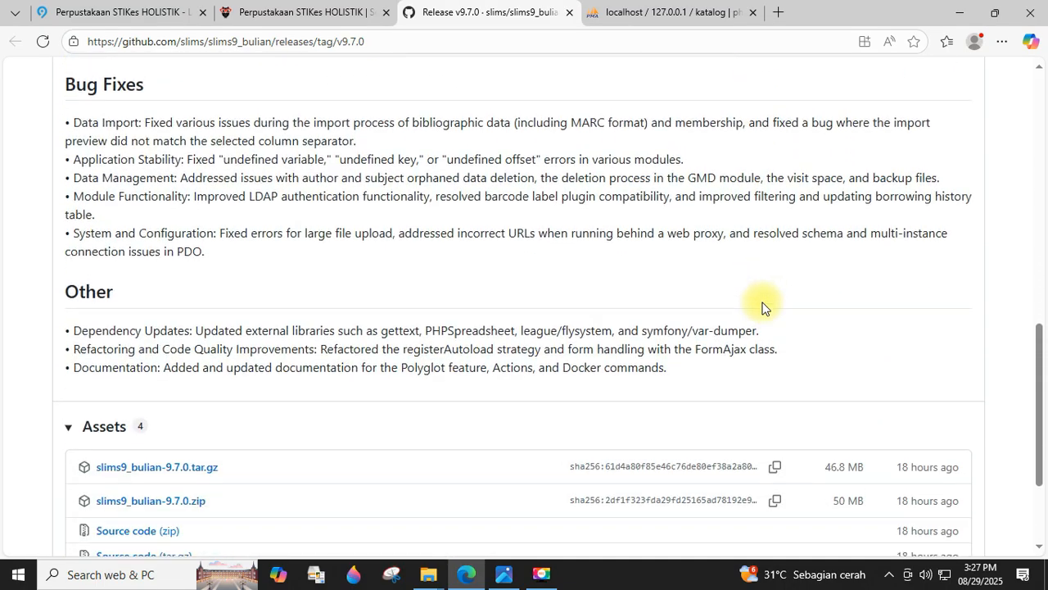
scroll(762, 306, up, 6)
scroll(761, 306, down, 6)
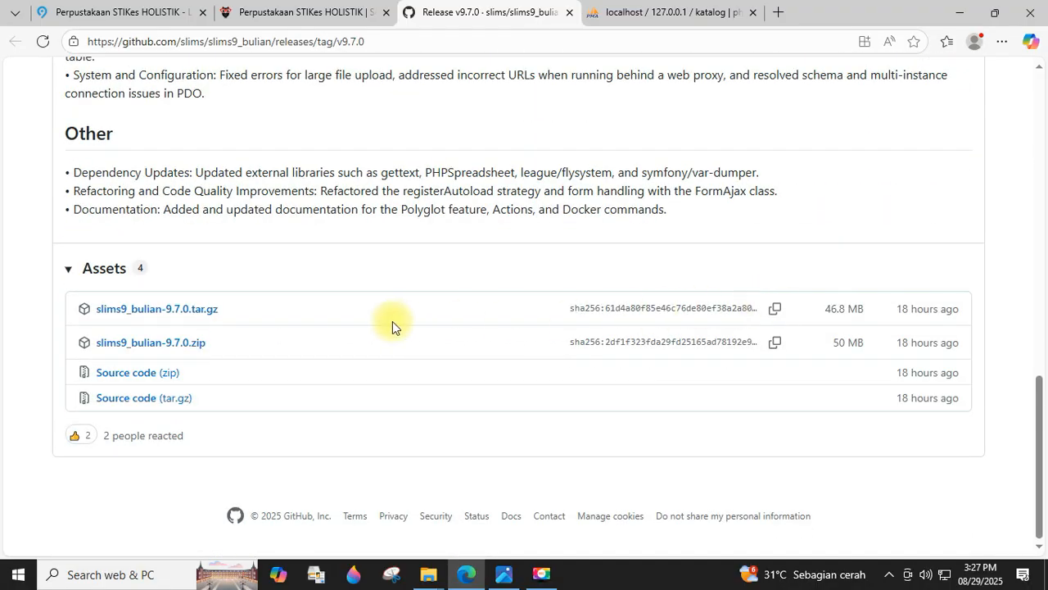
Download slims9_bulian-9.7.0.zip from the release assets and show the file in the Downloads folder
click(143, 344)
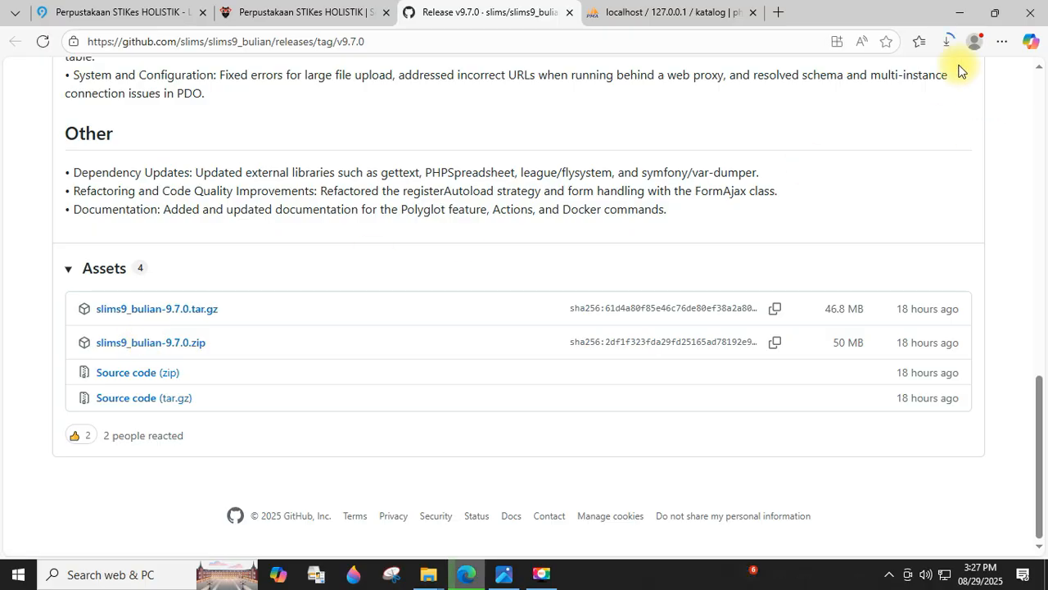
click(947, 42)
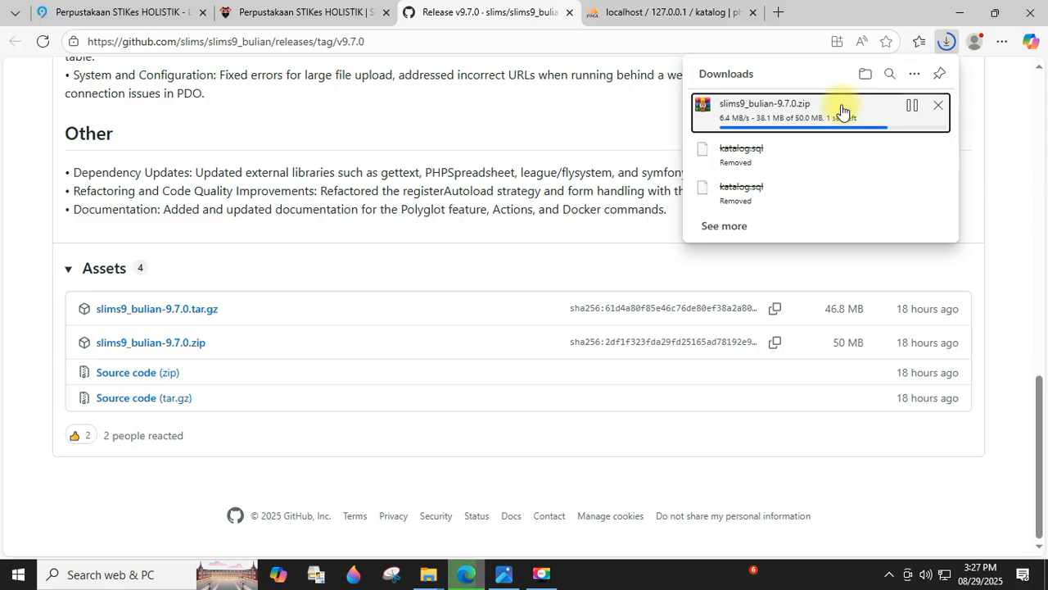
click(909, 105)
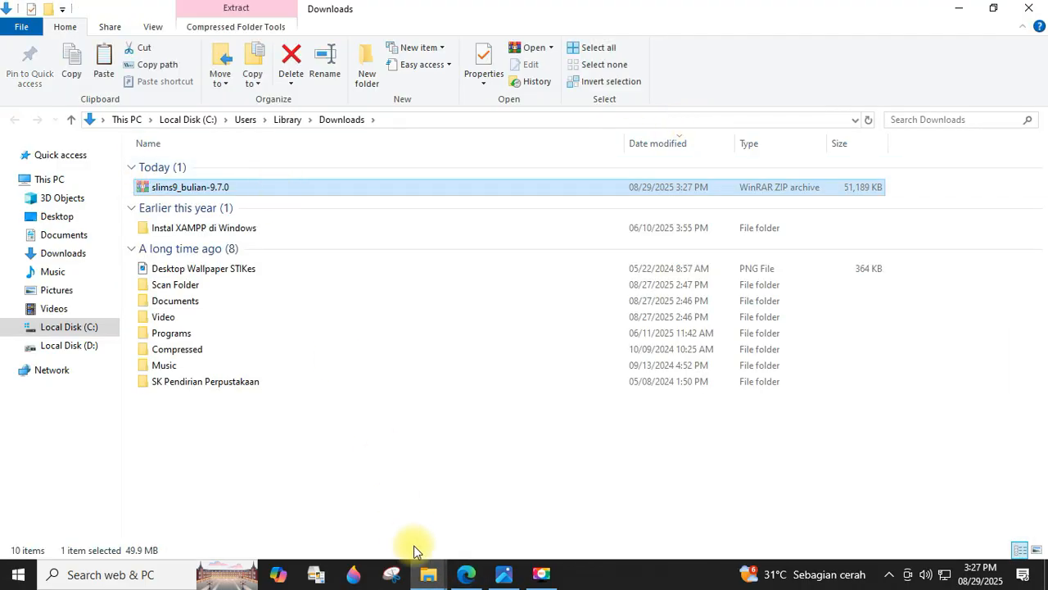
Paste the slims9_bulian-9.7.0 ZIP archive into the htdocs folder and extract it there
mouse_move(428, 573)
click(273, 519)
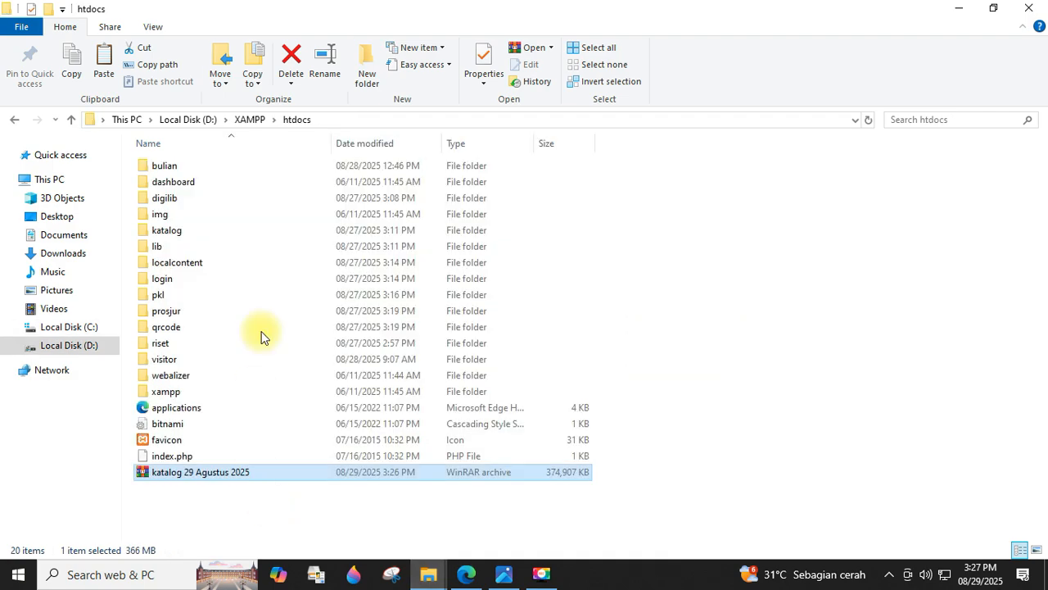
click(254, 505)
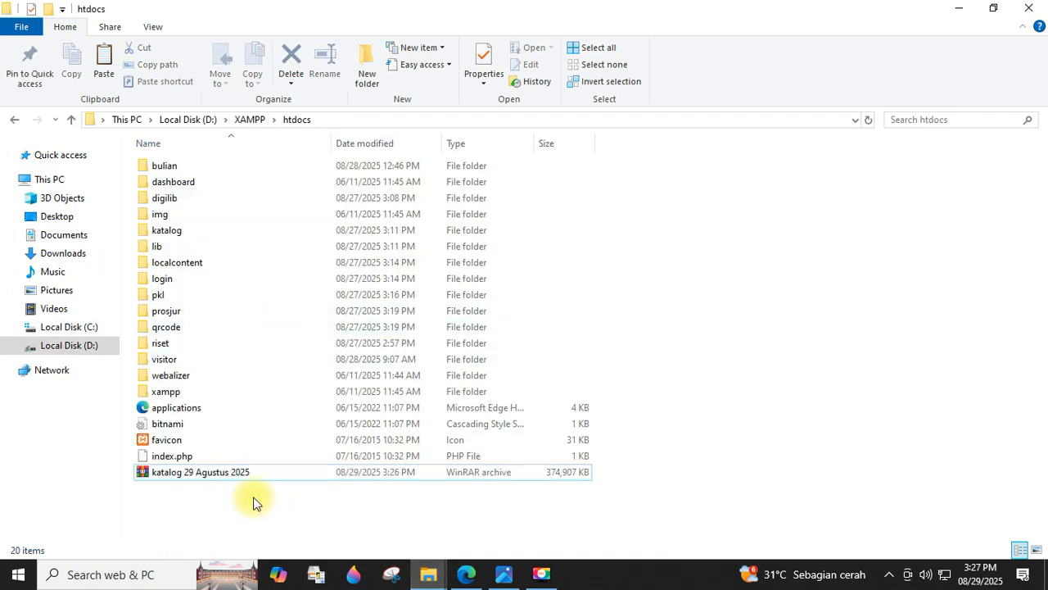
key(ctrl+v)
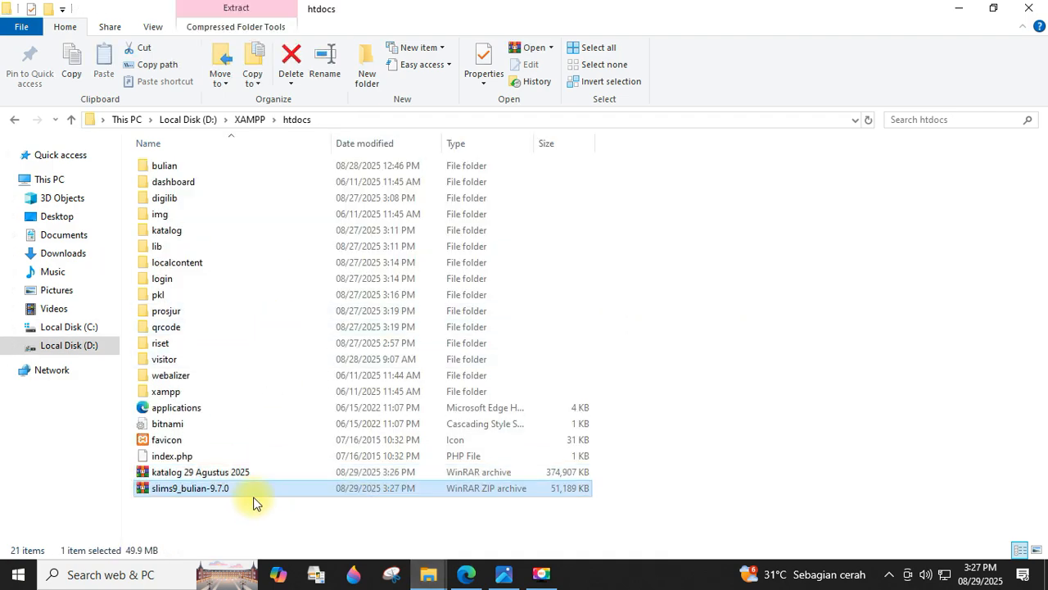
right_click(208, 487)
click(261, 246)
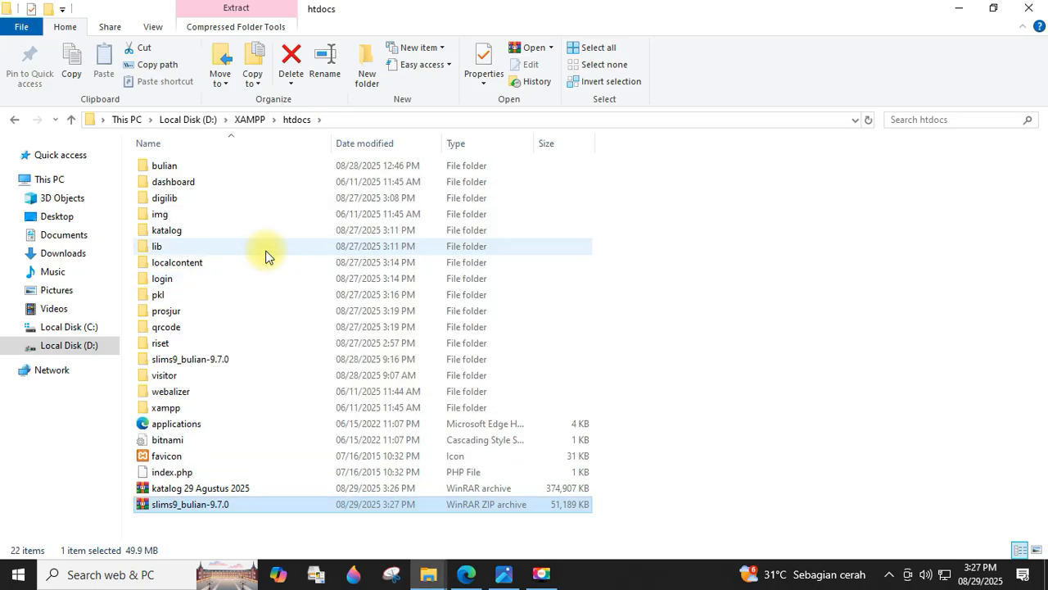
Compare the extracted slims9_bulian-9.7.0 folder with its ZIP archive and with the existing katalog folder
click(209, 364)
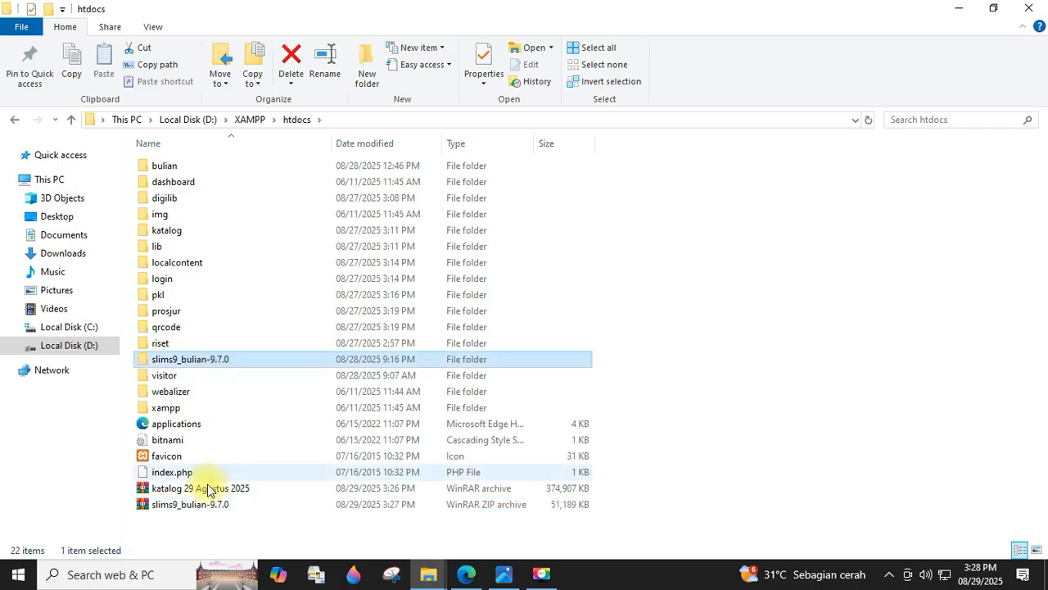
click(202, 503)
click(213, 360)
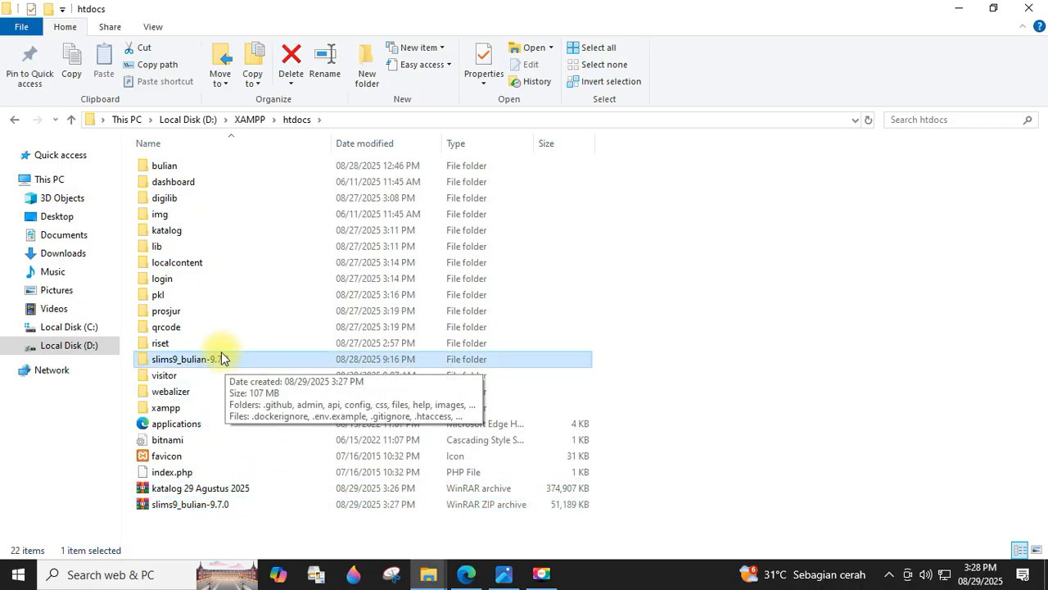
click(171, 230)
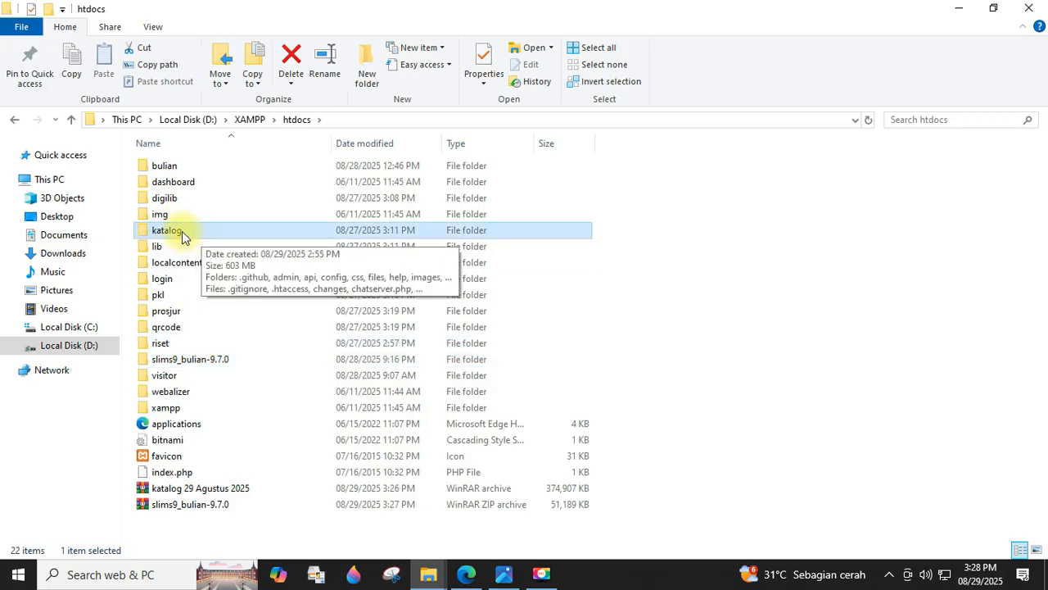
click(199, 362)
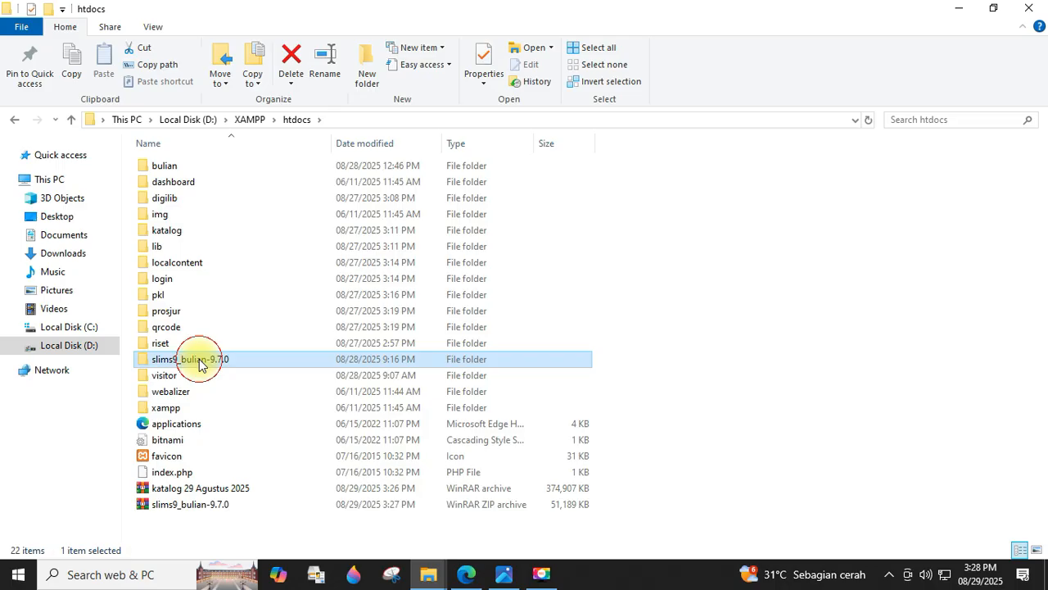
Rename the existing katalog folder in htdocs as katalog-lama
click(190, 233)
click(190, 232)
click(190, 230)
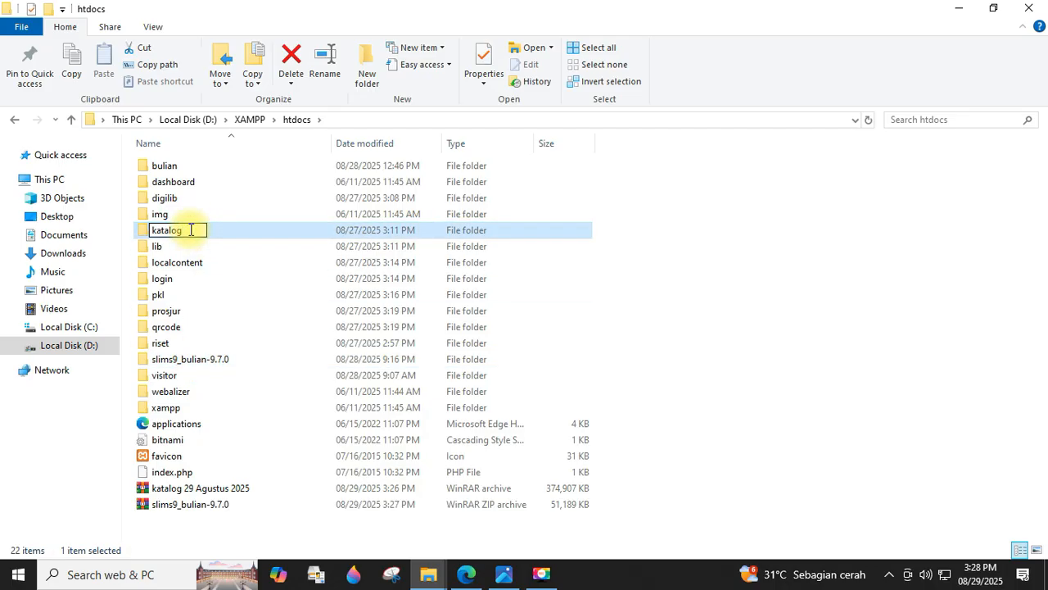
text(-lama)
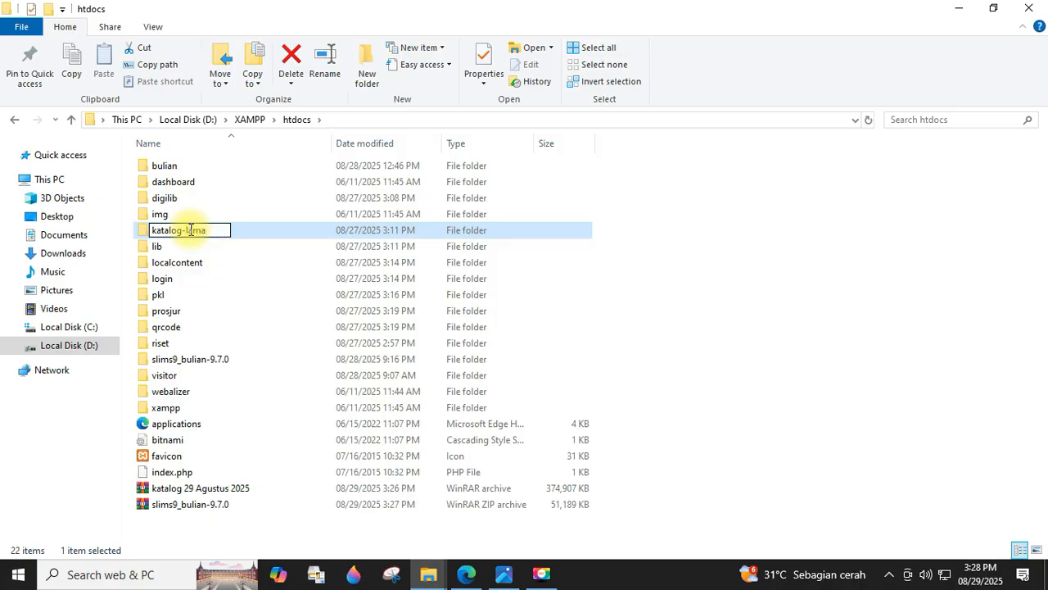
Rename the extracted slims9_bulian-9.7.0 folder as katalog
click(203, 363)
click(203, 363)
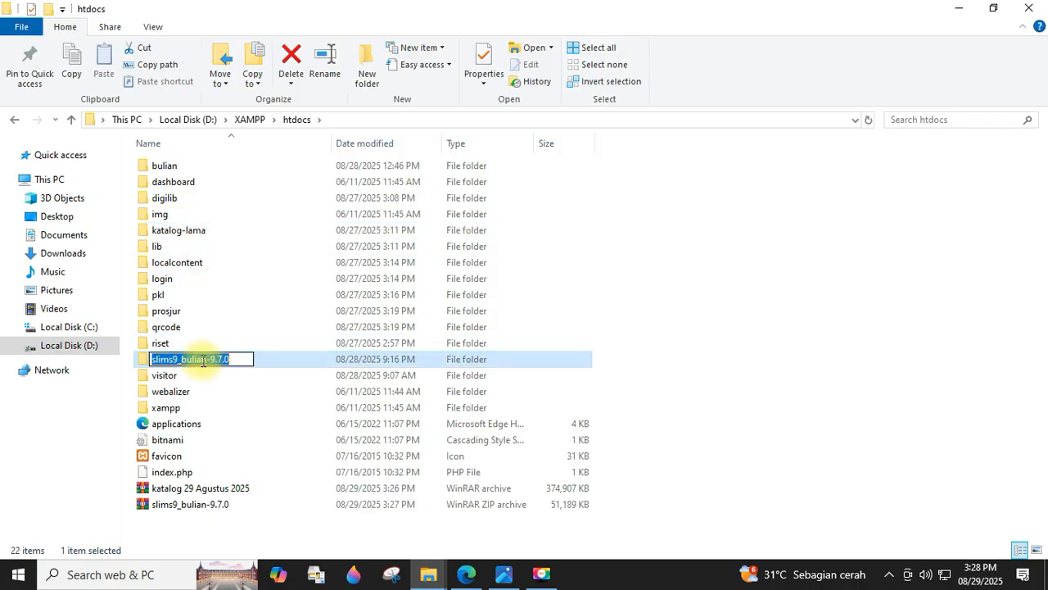
text(katalog)
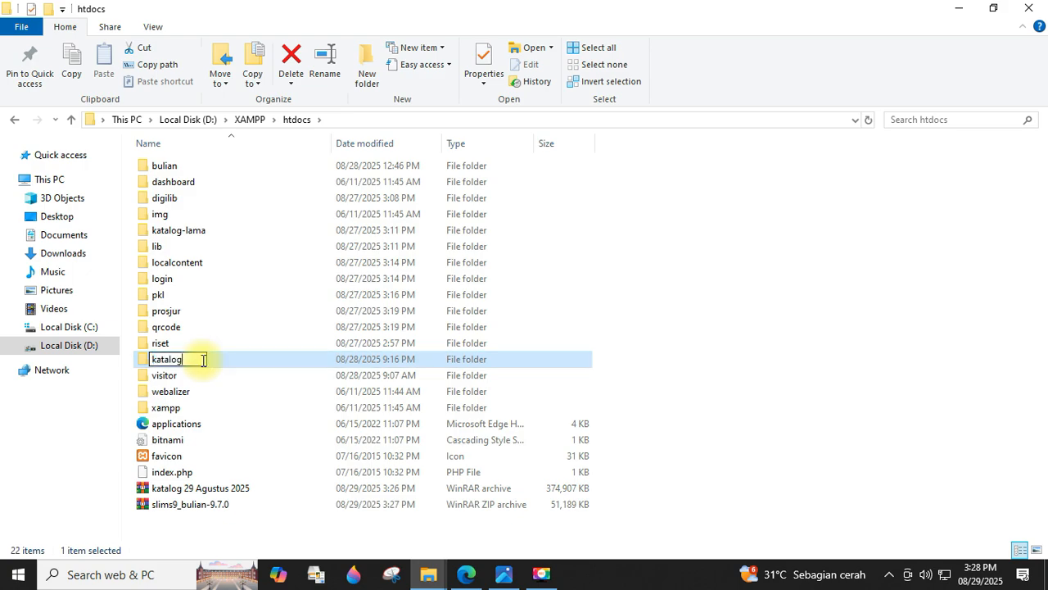
Apply the katalog name to the new folder and check it against katalog-lama in htdocs
key(Return)
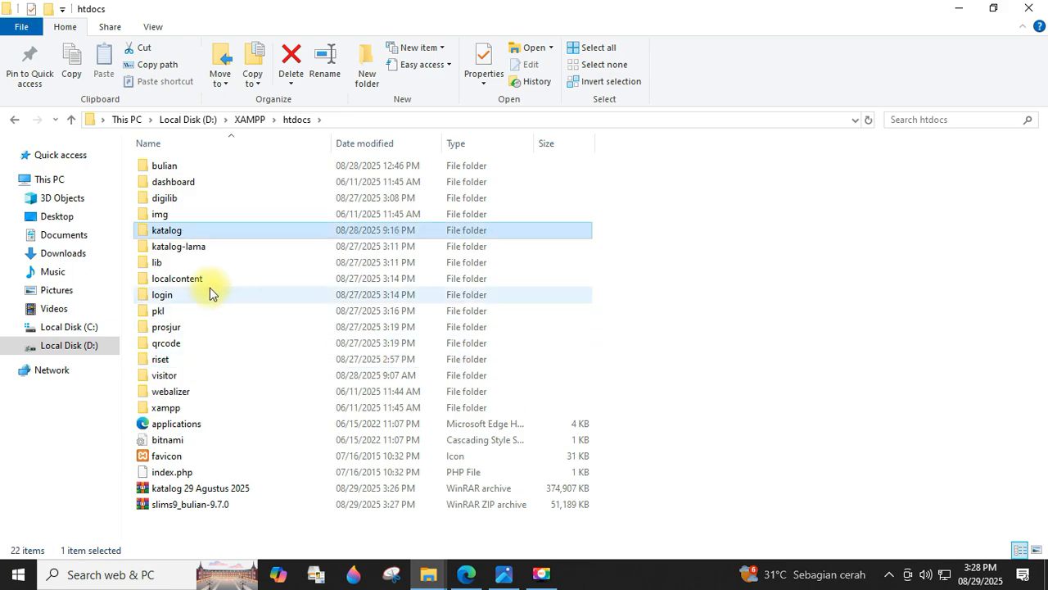
click(199, 249)
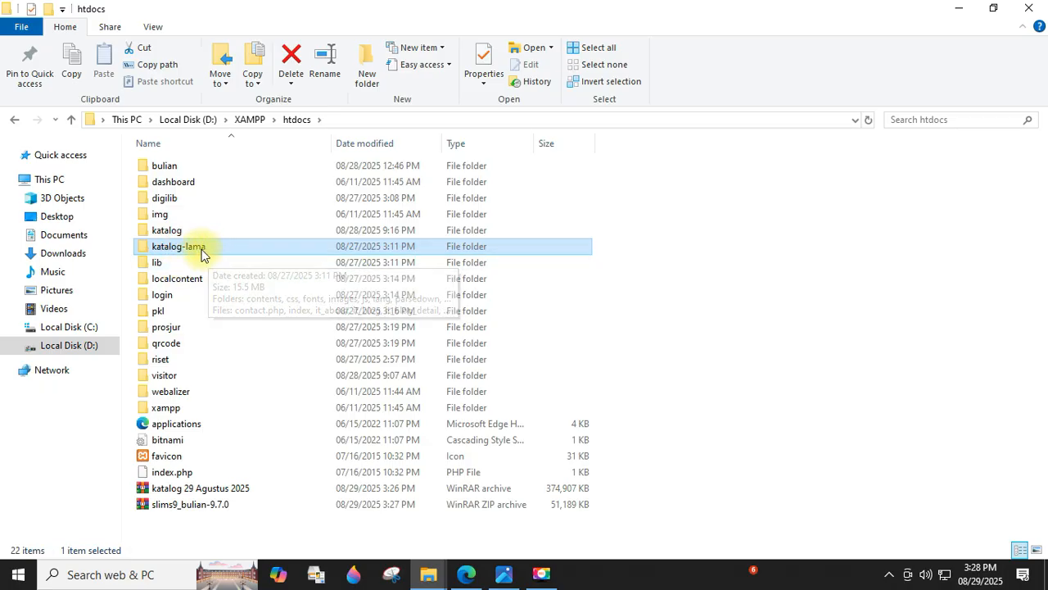
click(177, 233)
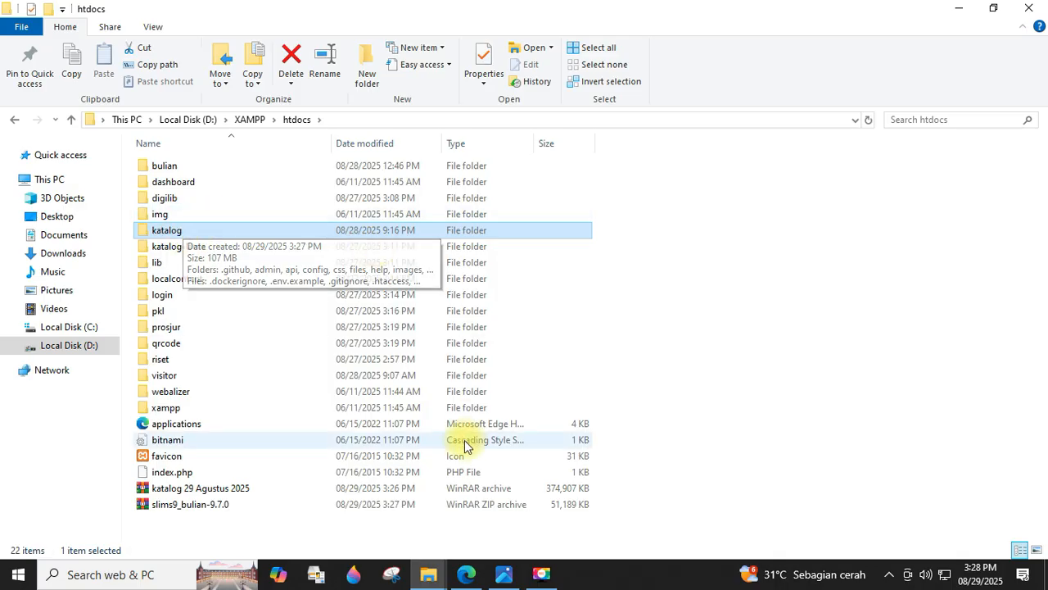
Switch to Microsoft Edge and load localhost/katalog/ in place of the library administration page
click(463, 583)
click(304, 11)
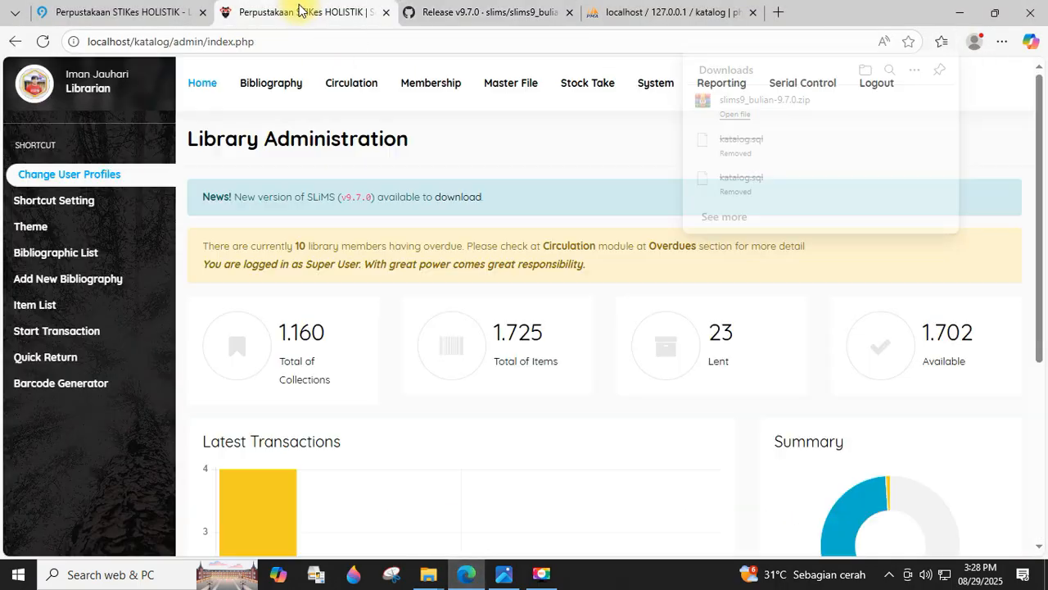
click(197, 41)
drag(184, 43, 355, 45)
key(BackSpace)
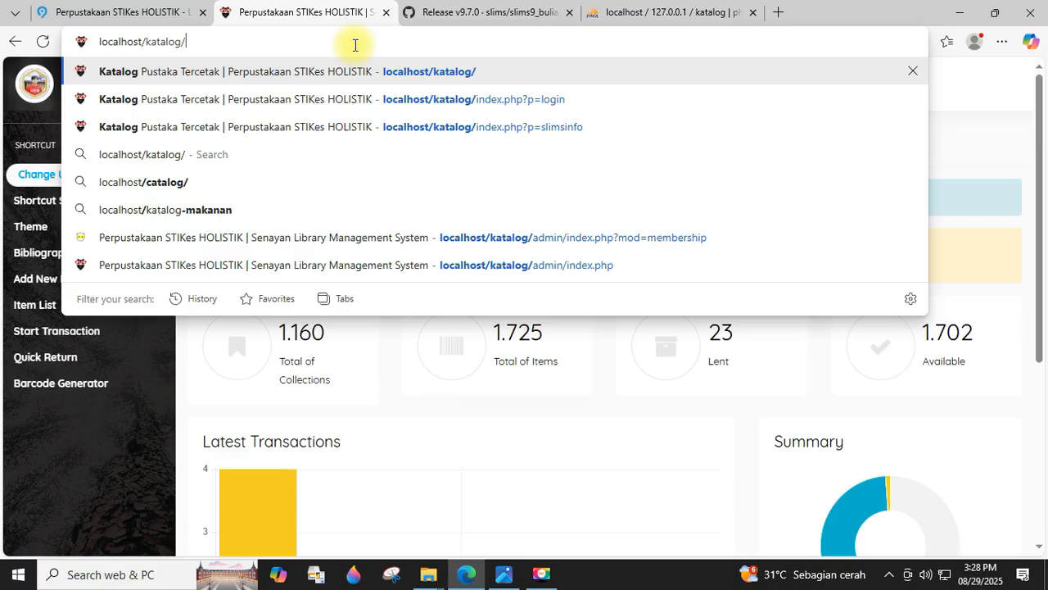
key(Return)
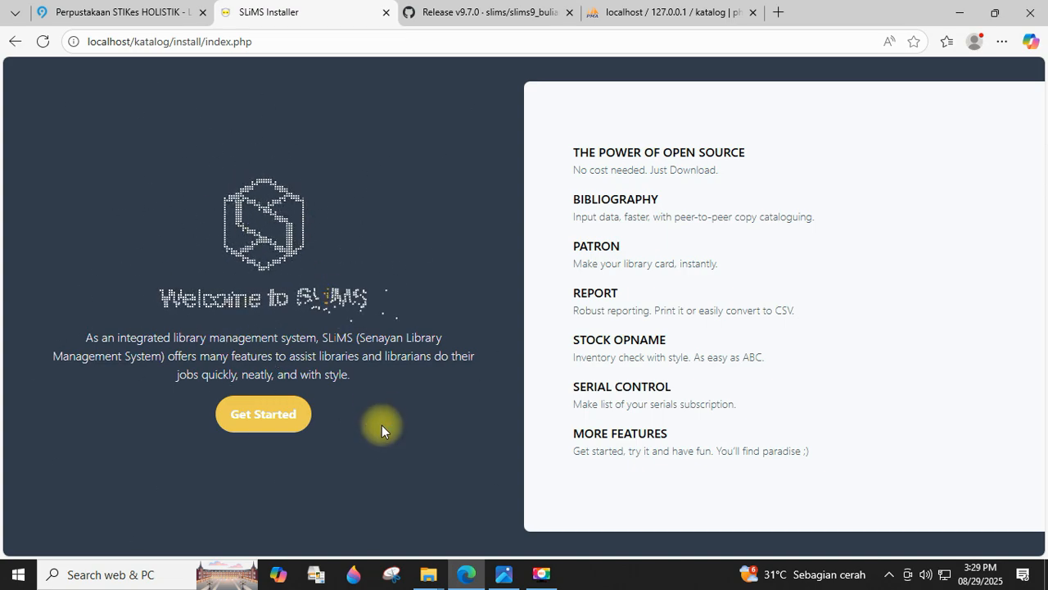
Start the SLiMS installer and review the PHP version and YAZ extension entries in the system requirements
click(286, 416)
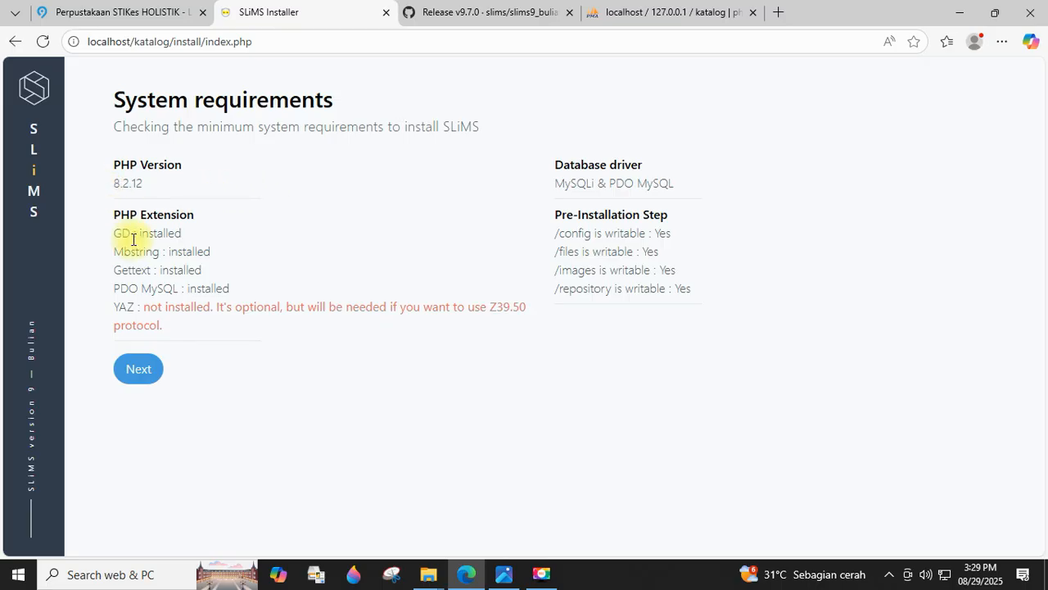
drag(144, 306, 170, 322)
click(253, 425)
drag(236, 306, 280, 306)
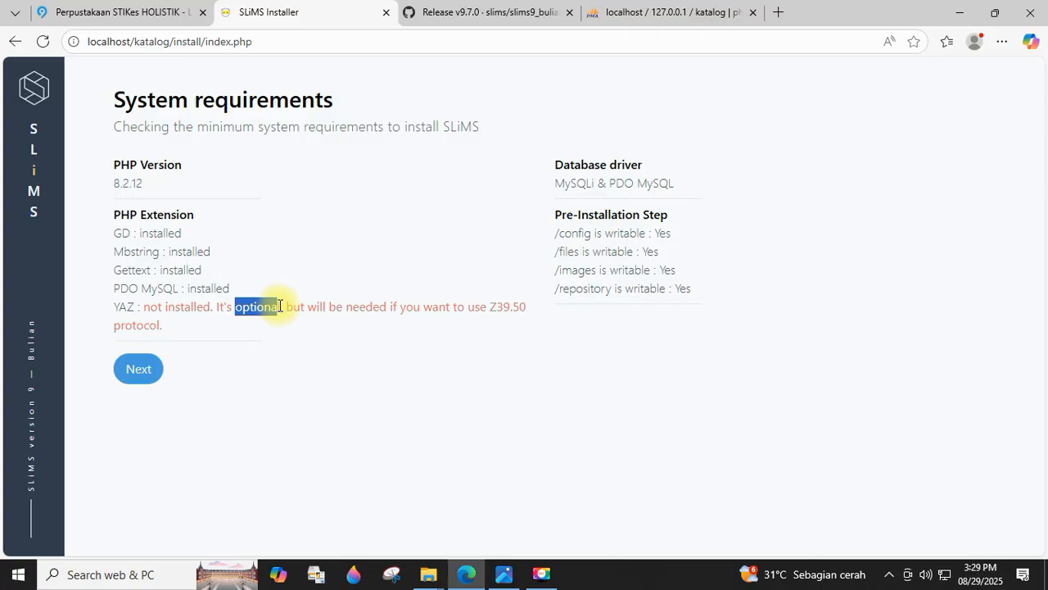
click(278, 375)
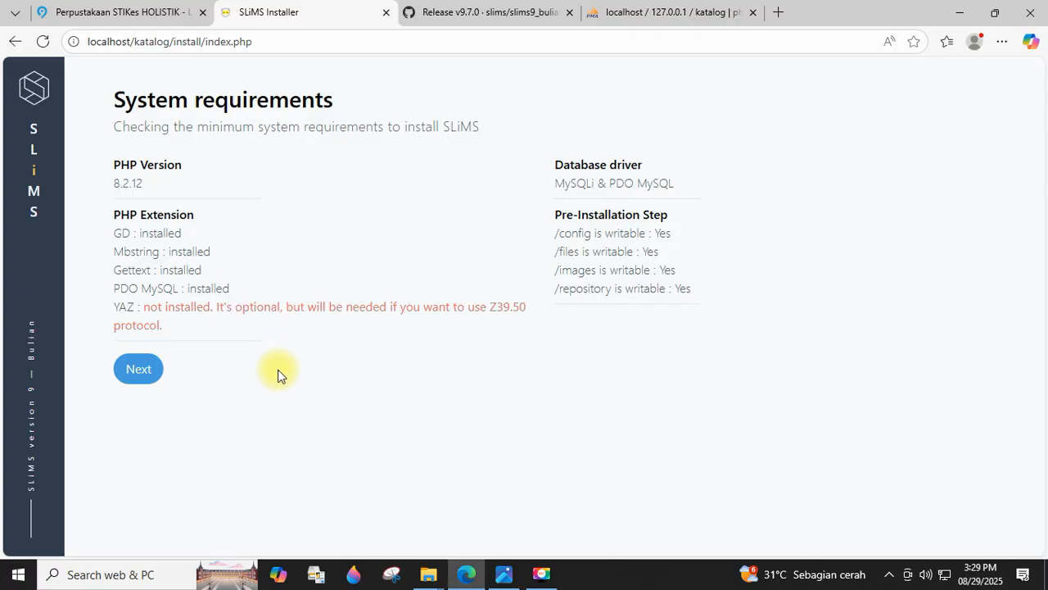
drag(110, 182, 157, 182)
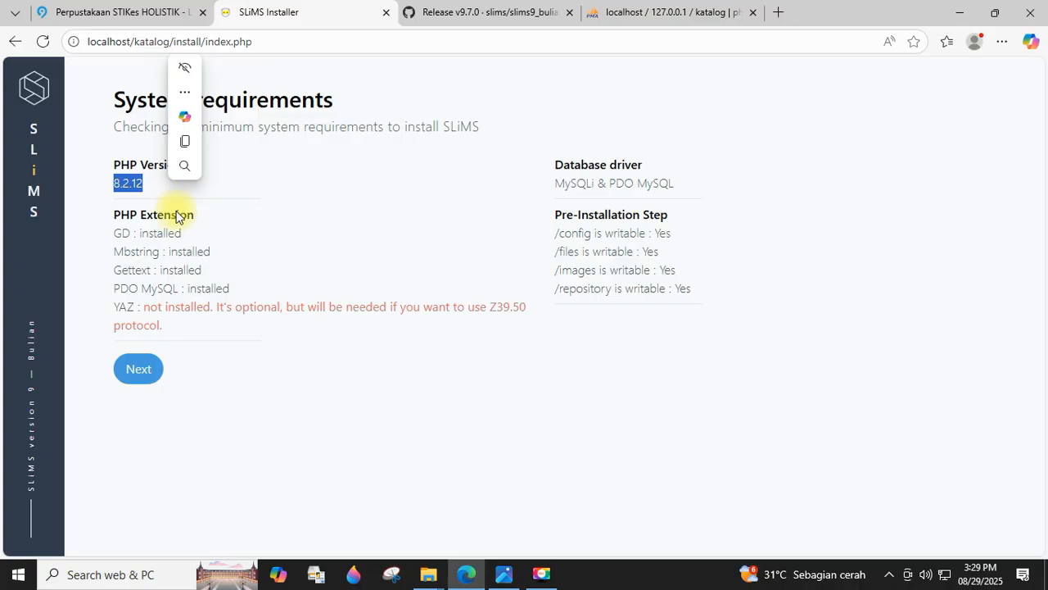
click(170, 216)
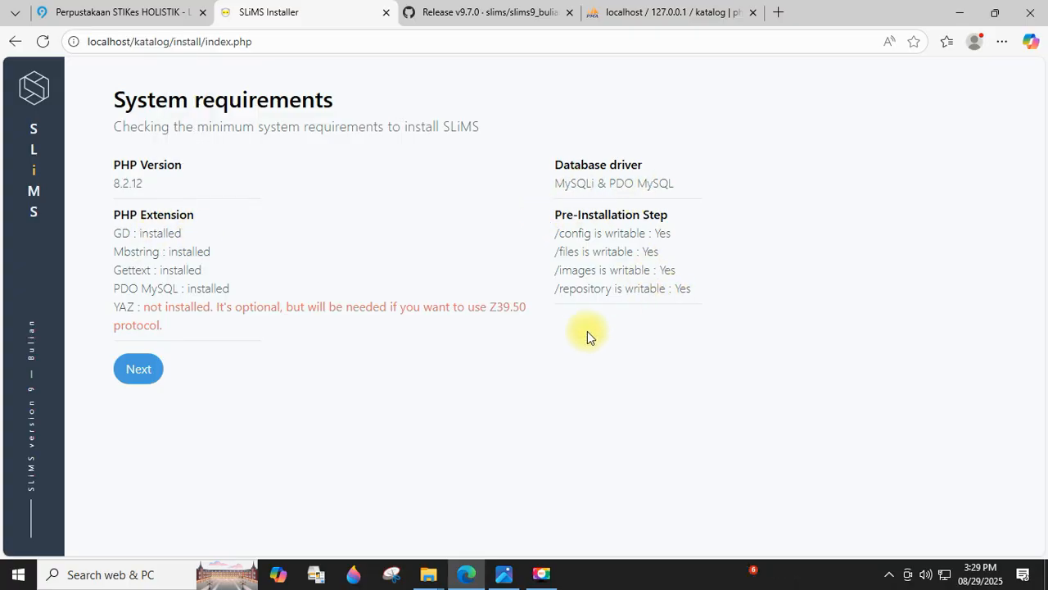
Choose to upgrade the previous SLiMS version, and look up the katalog database in phpMyAdmin
click(139, 374)
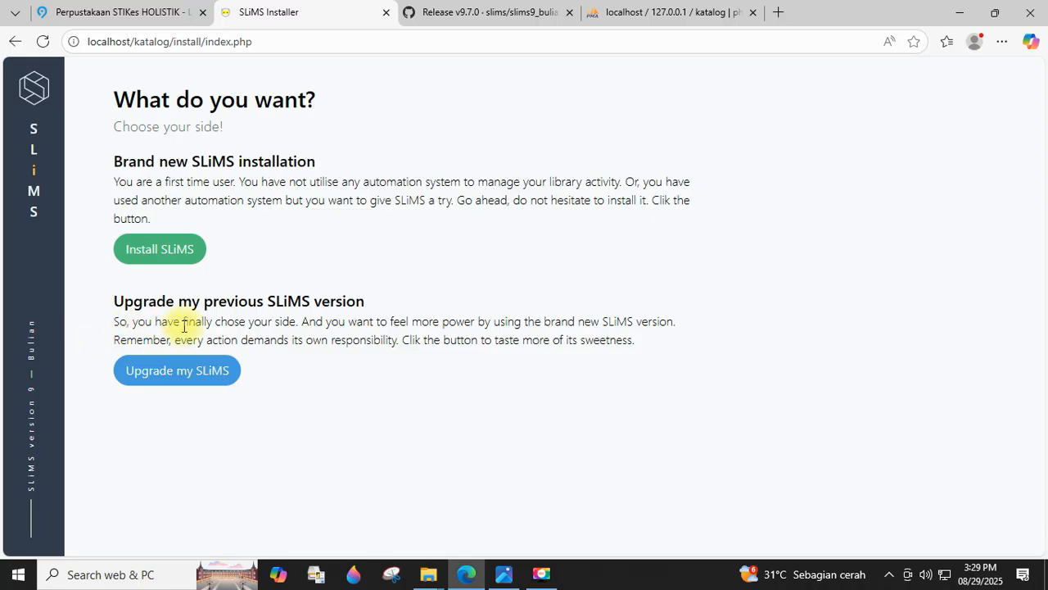
click(169, 379)
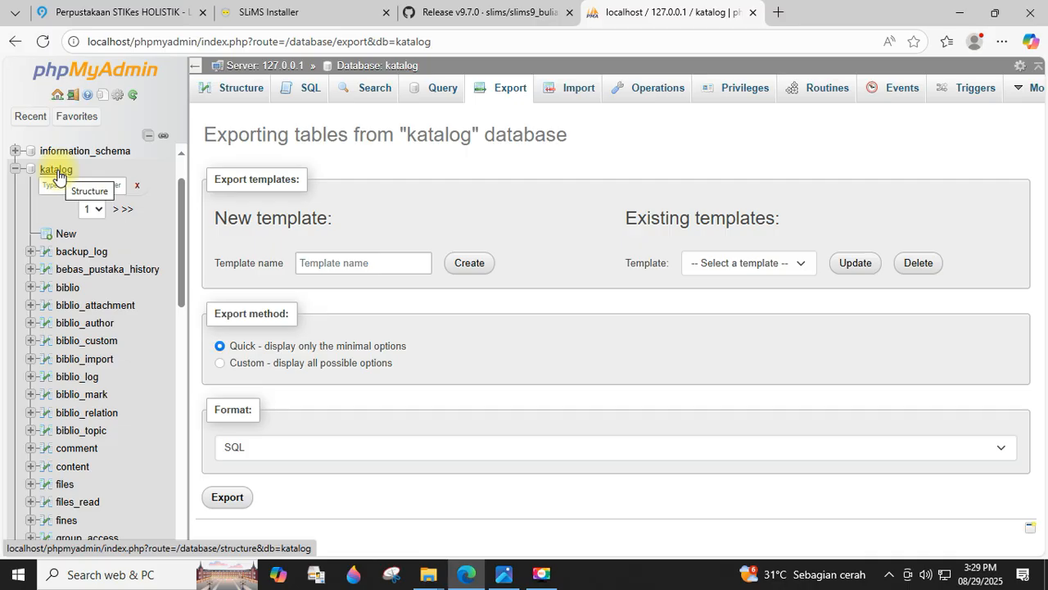
click(56, 170)
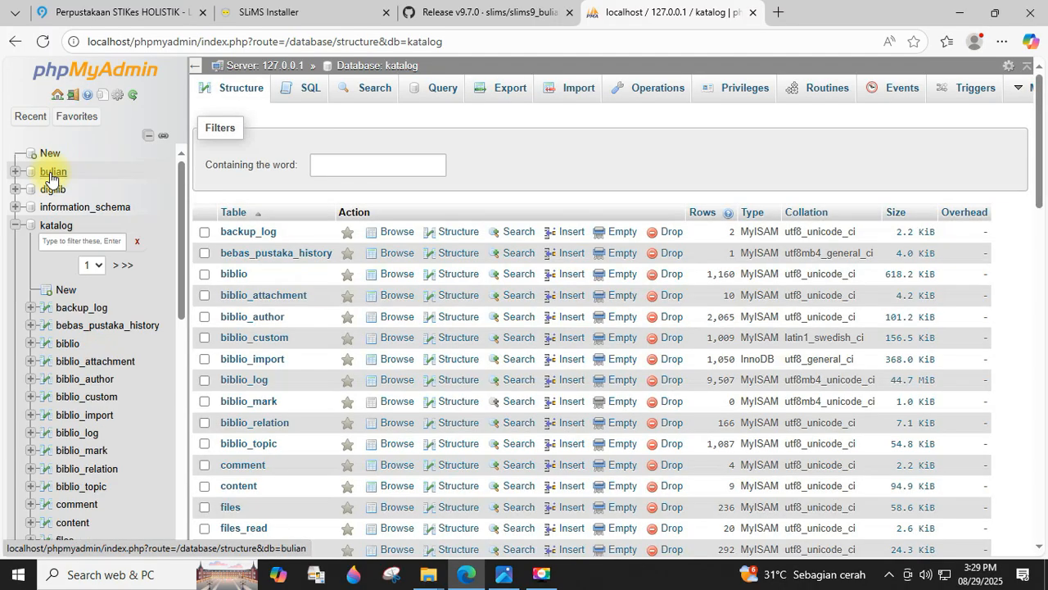
click(293, 18)
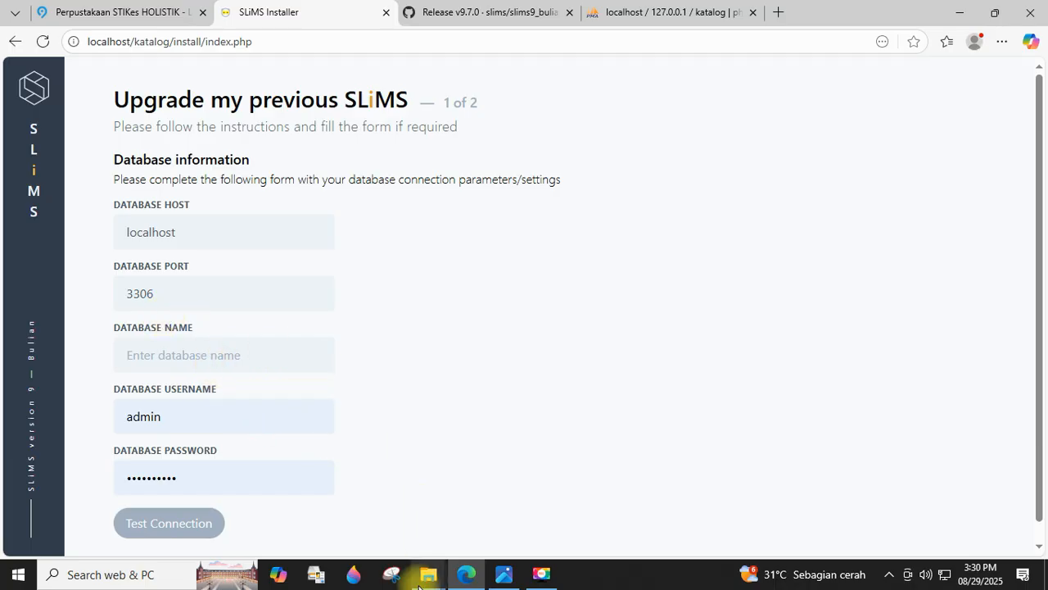
Switch to File Explorer and open database.php from the katalog-lama config folder in Notepad++
mouse_move(428, 573)
click(500, 458)
click(578, 458)
click(446, 500)
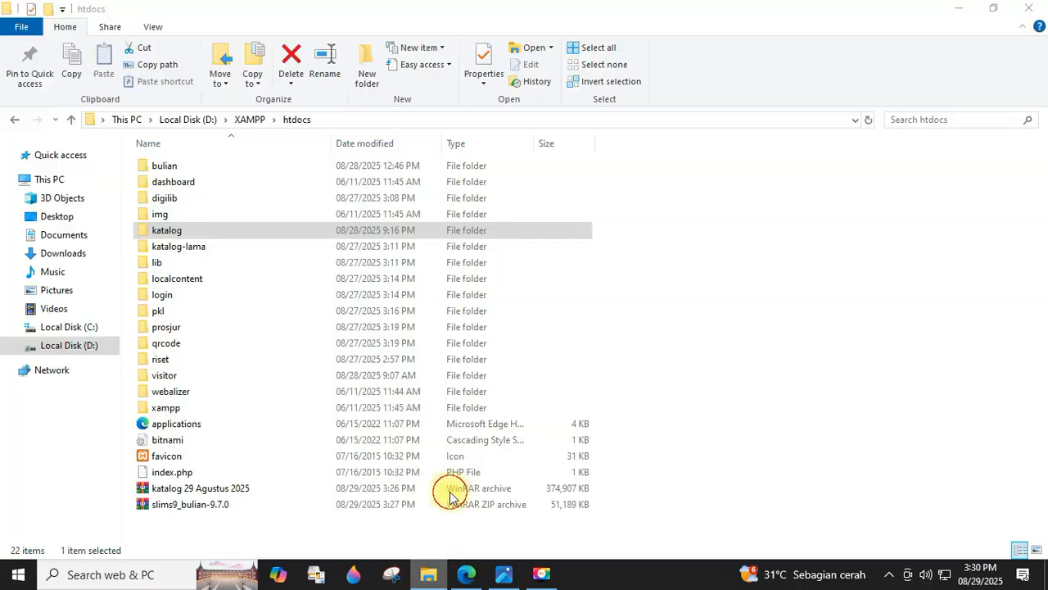
click(187, 249)
double_click(194, 255)
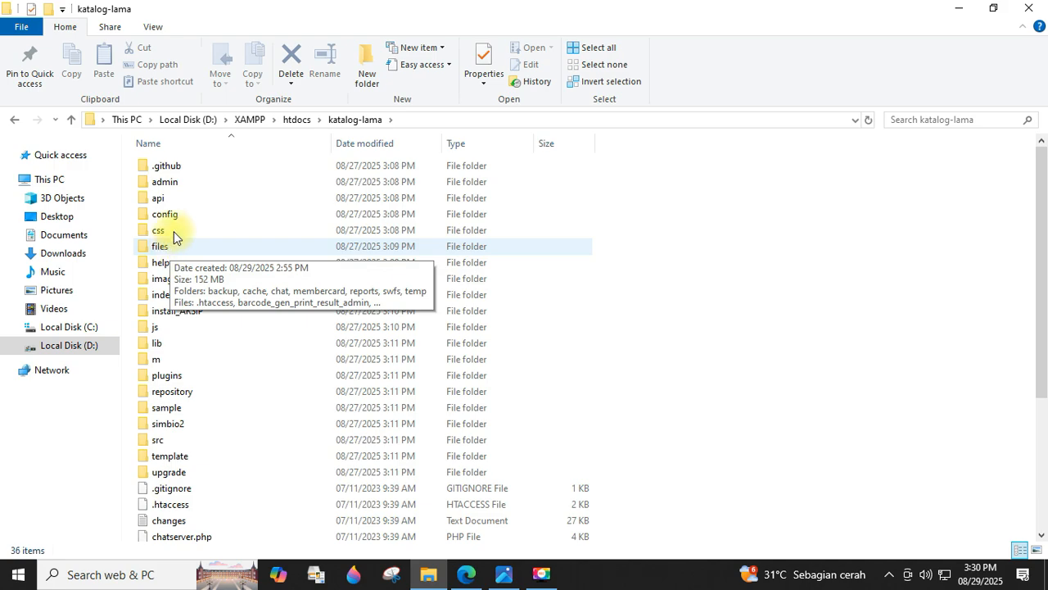
double_click(176, 217)
click(178, 248)
right_click(180, 251)
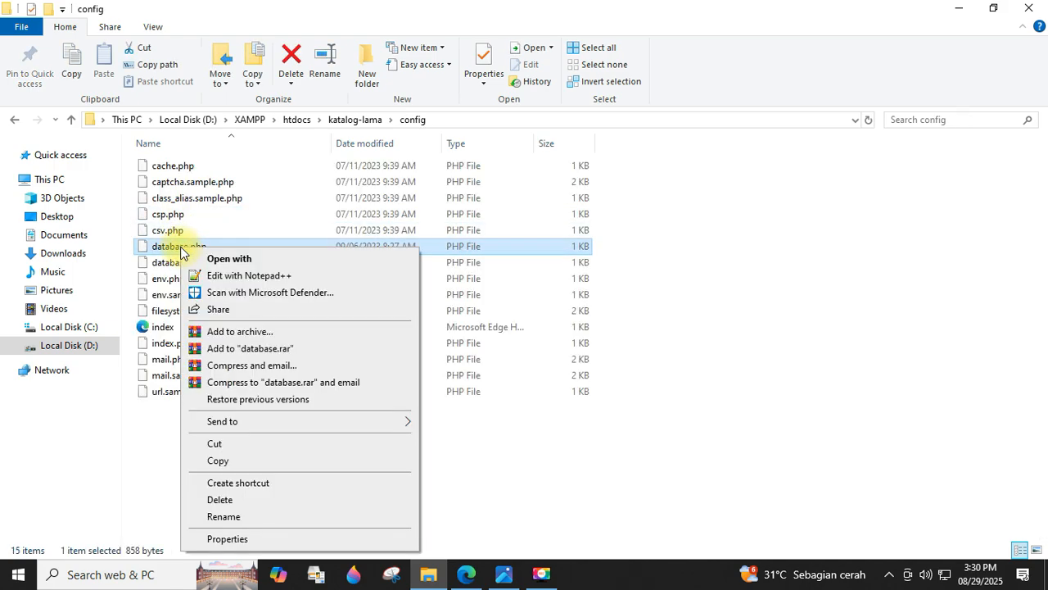
click(235, 276)
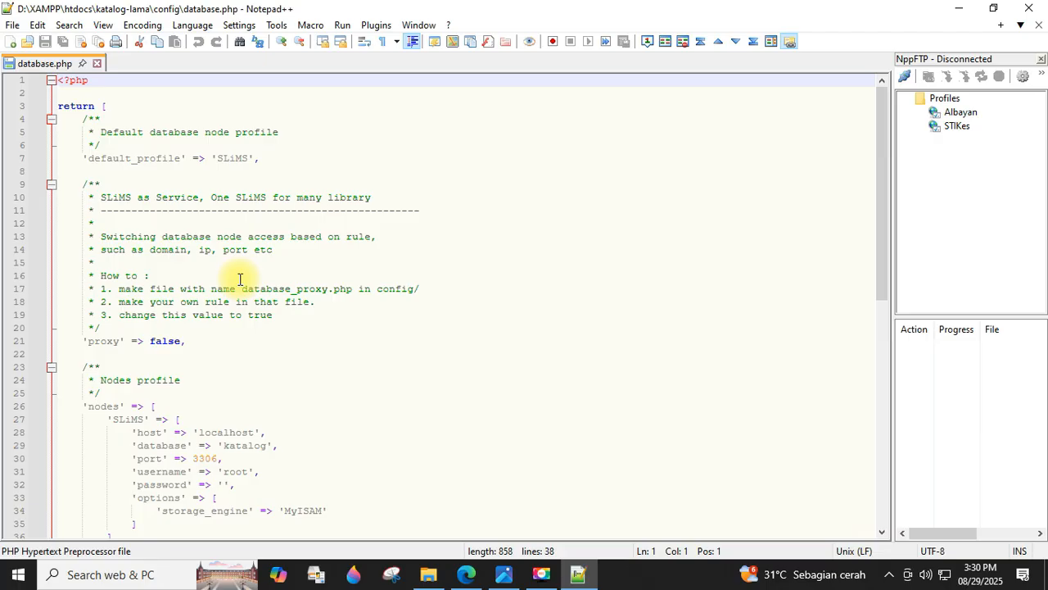
Examine the database name, username and password entries of the SLiMS node in database.php
scroll(331, 369, down, 2)
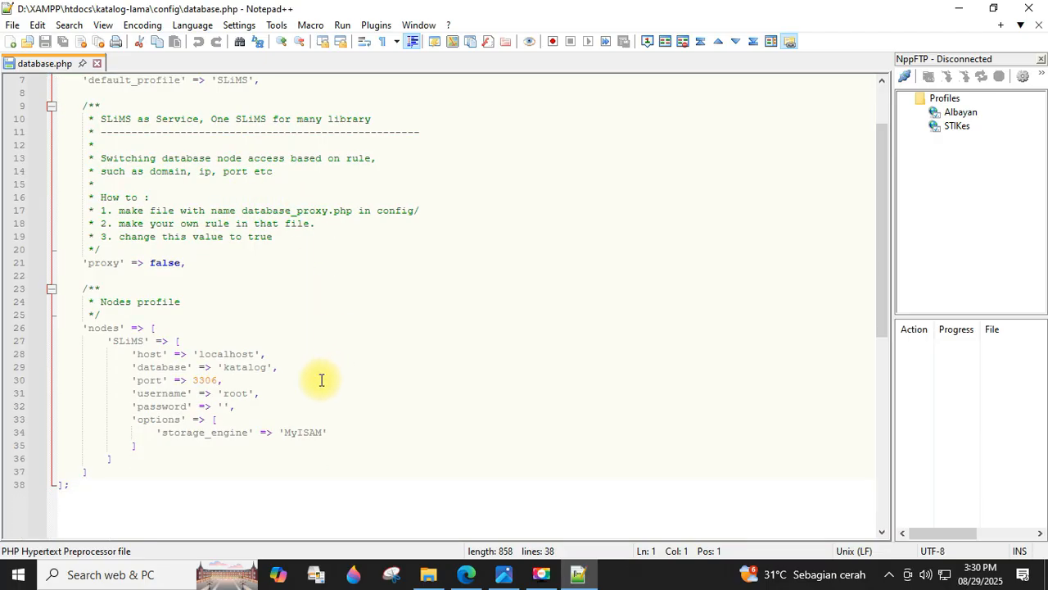
drag(225, 366, 268, 366)
drag(222, 394, 246, 394)
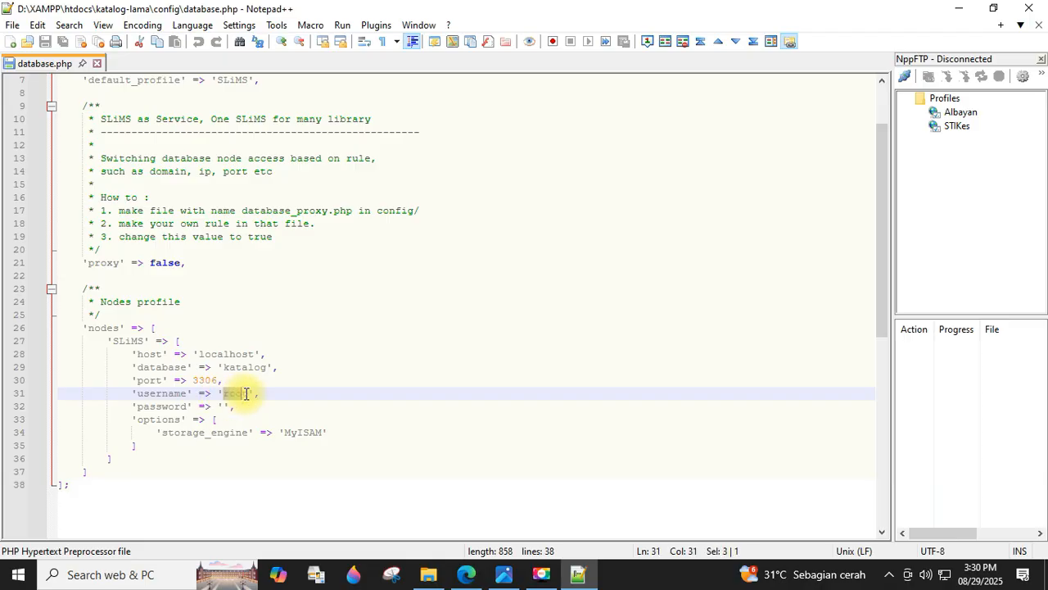
click(224, 407)
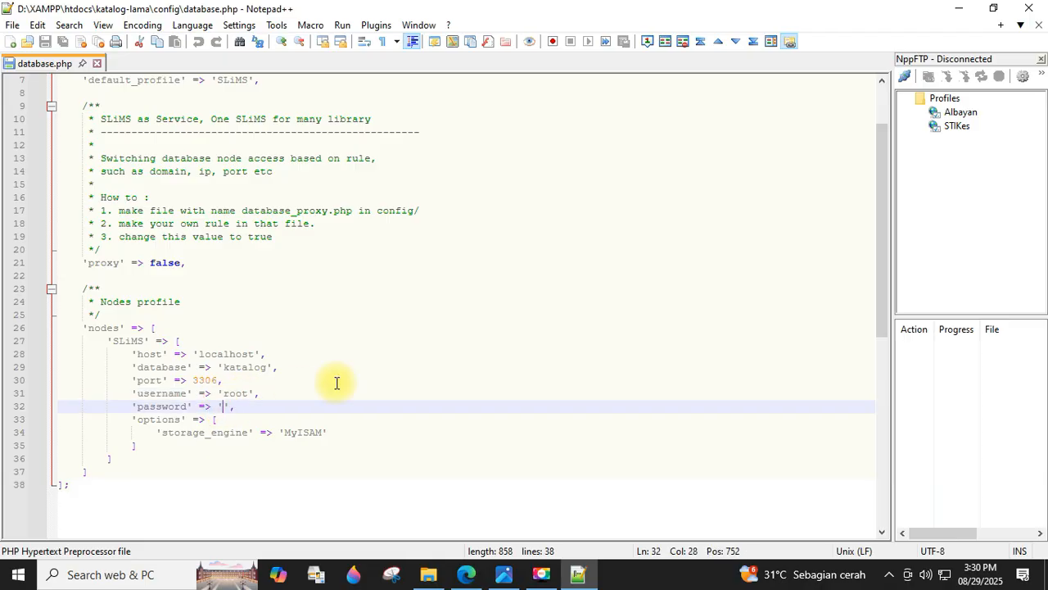
double_click(226, 367)
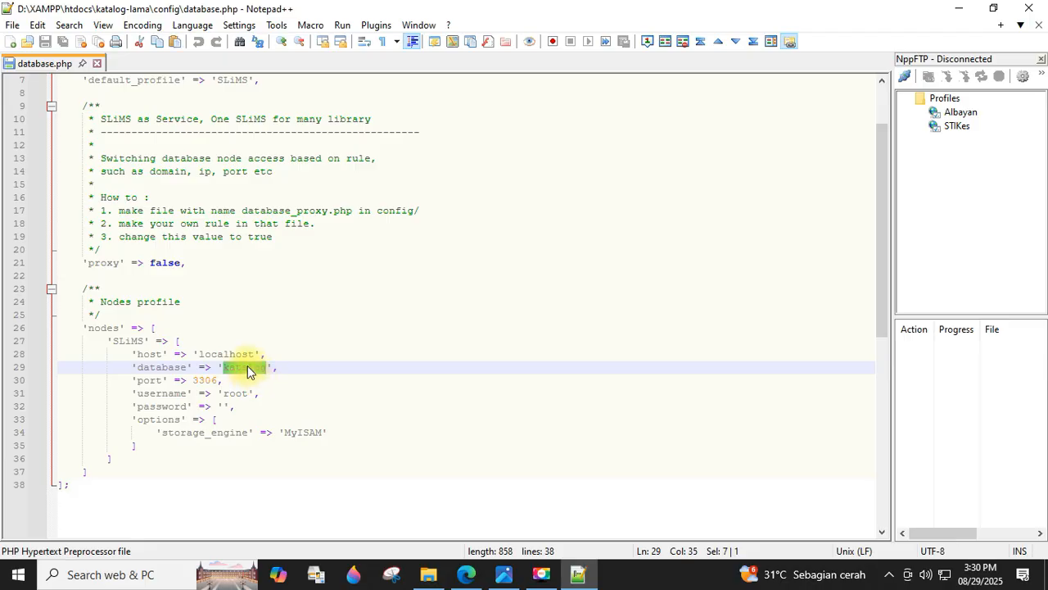
Switch back to the SLiMS installer in Edge and set the database name to katalog
click(465, 574)
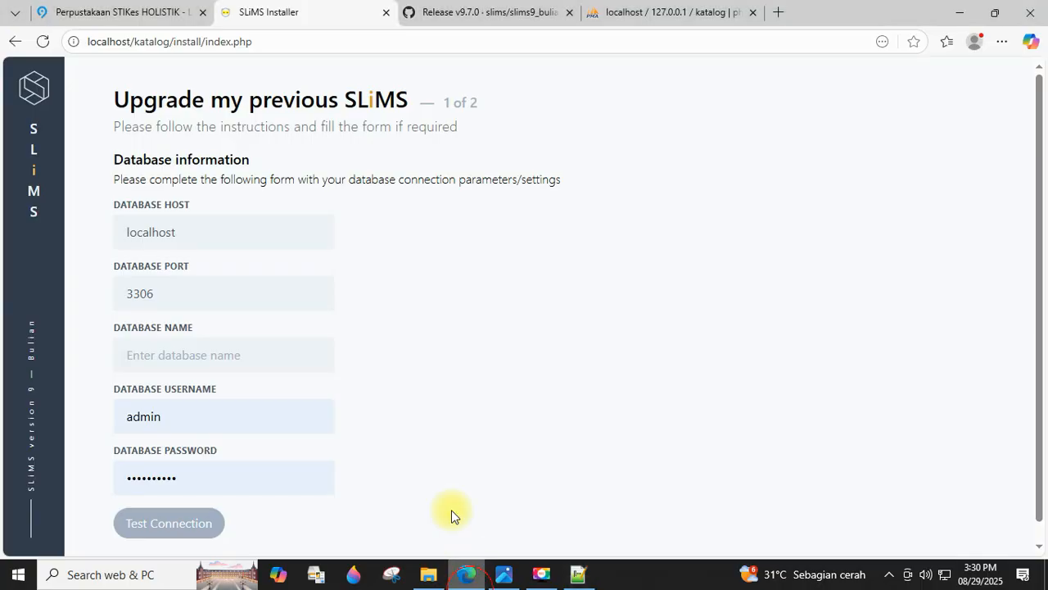
click(194, 231)
click(173, 294)
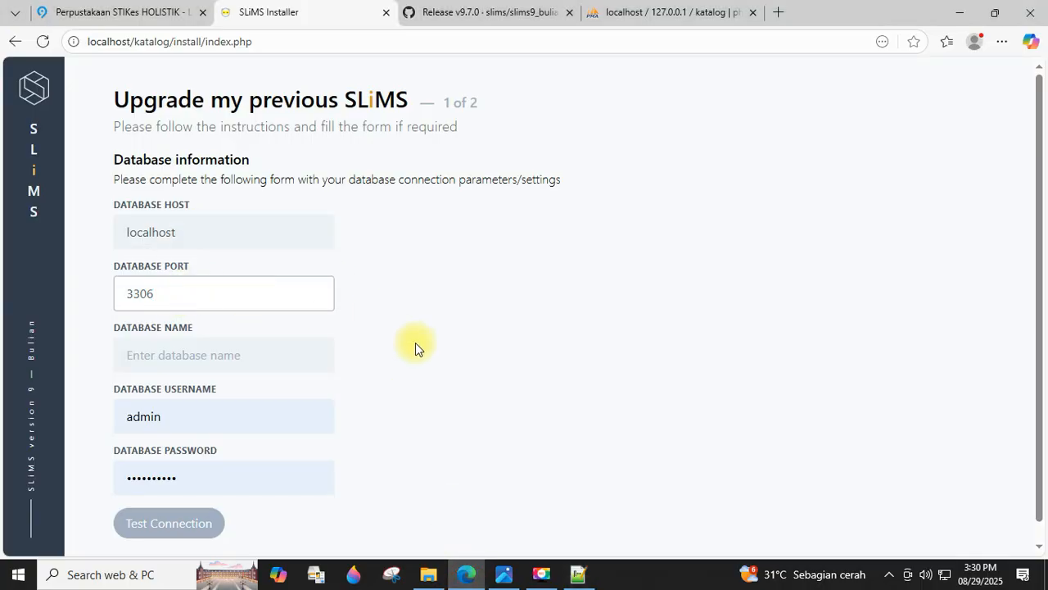
scroll(422, 357, down, 1)
click(198, 330)
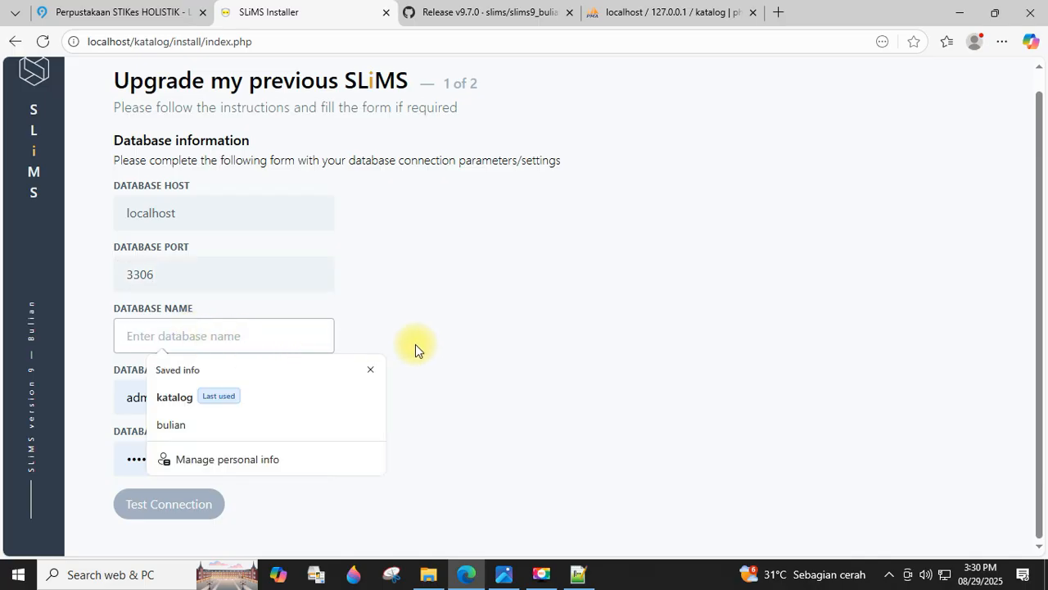
key(Down)
key(Return)
Copy the username root from database.php in Notepad++ into the installer's database username
key(alt+Tab)
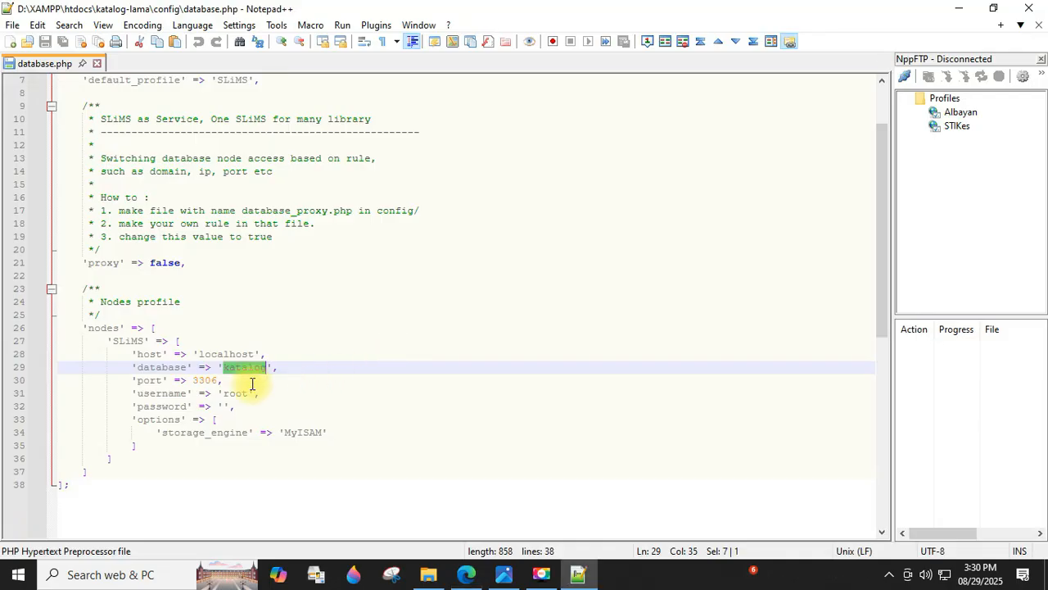
drag(223, 393, 245, 393)
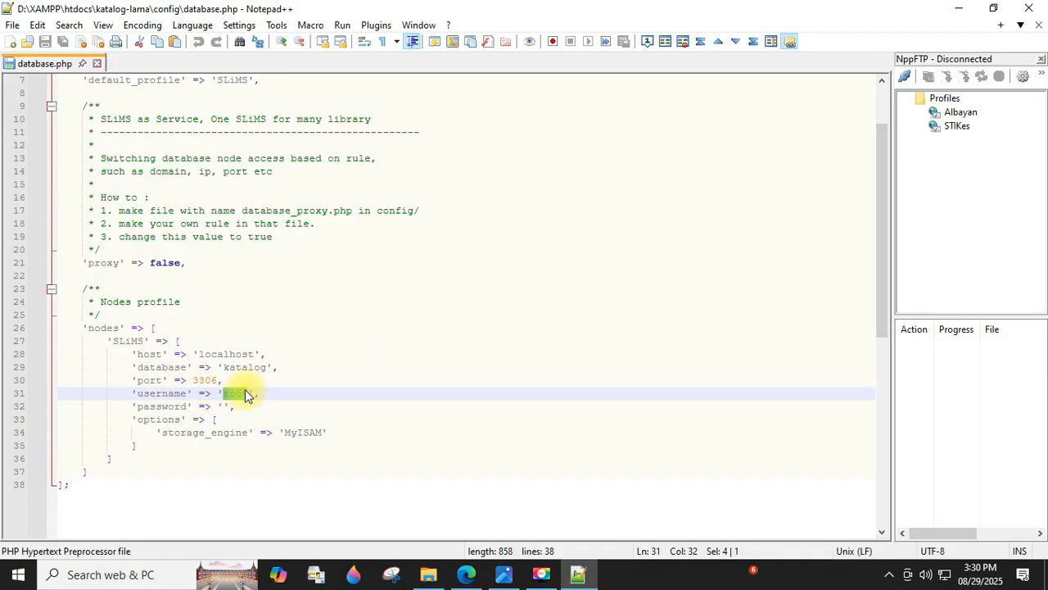
key(ctrl+c)
key(alt+Tab)
double_click(138, 396)
key(ctrl+v)
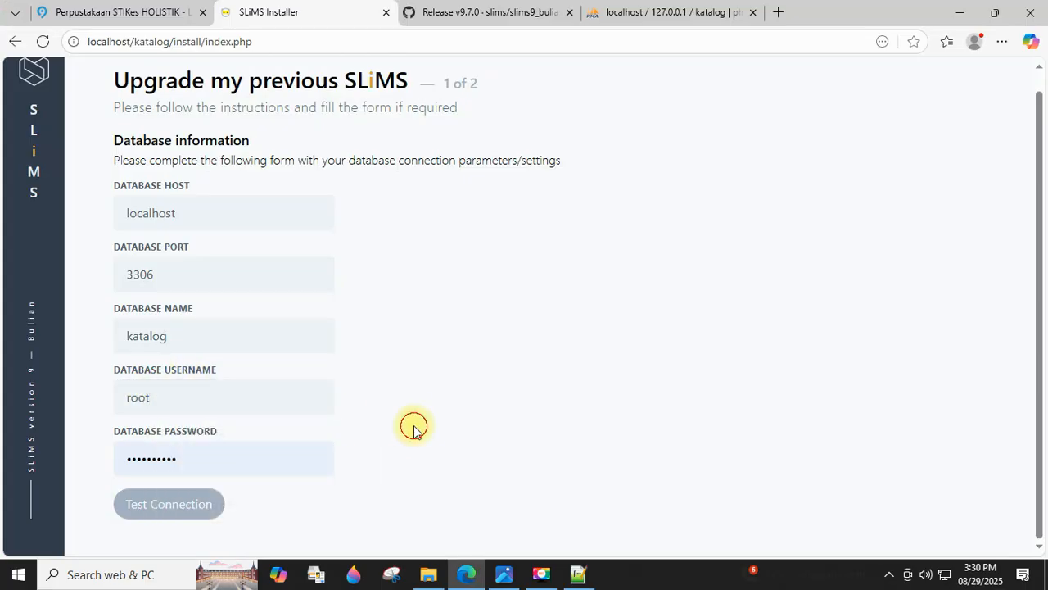
Clear the database password to match database.php, and test the connection before continuing to the second upgrade page
click(218, 460)
key(alt+Tab)
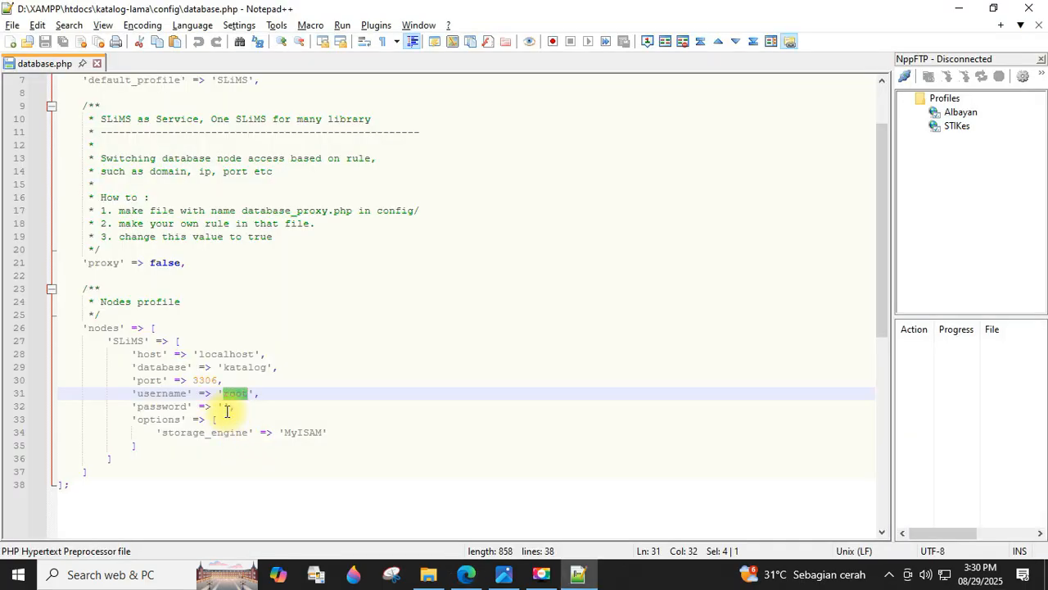
click(227, 407)
key(alt+Tab)
double_click(208, 450)
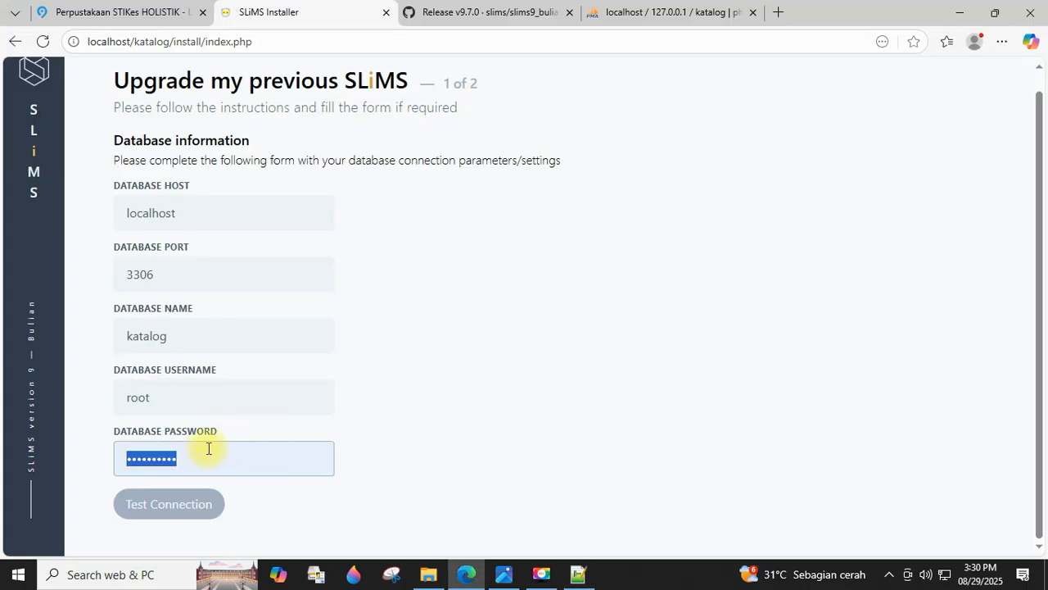
key(BackSpace)
click(447, 480)
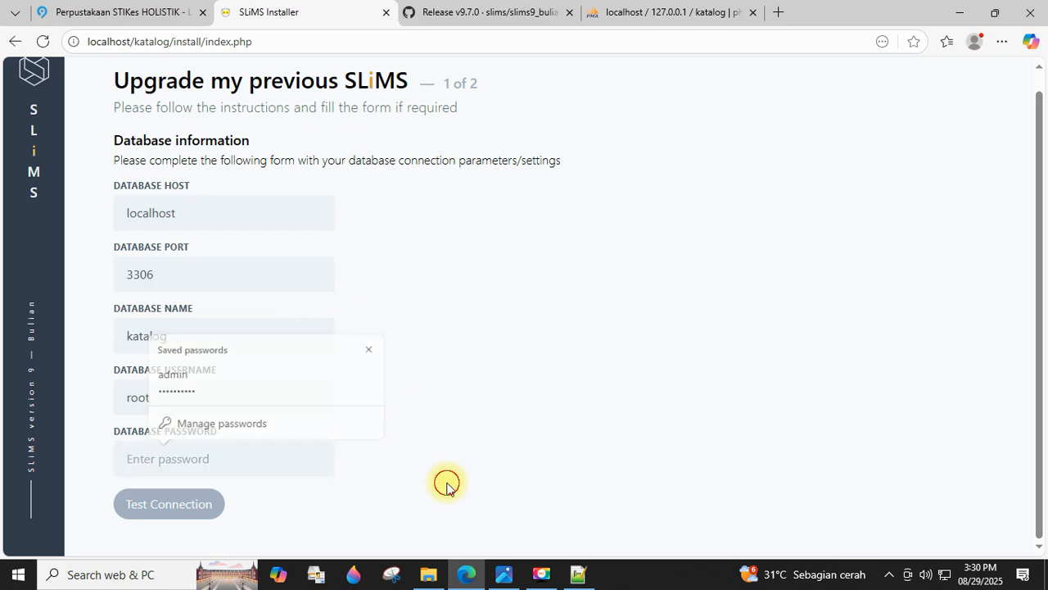
click(176, 507)
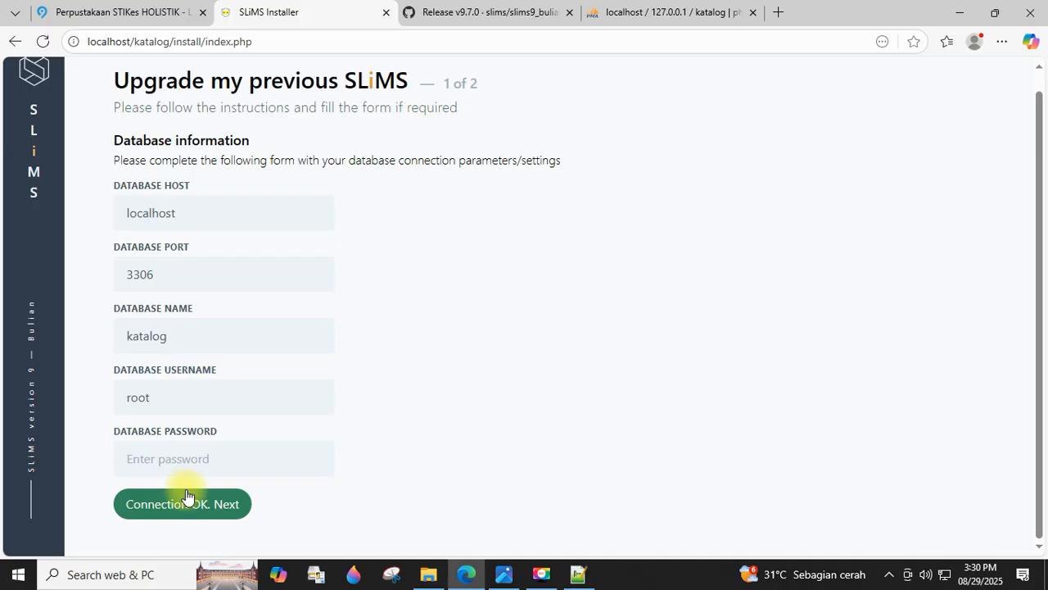
click(182, 506)
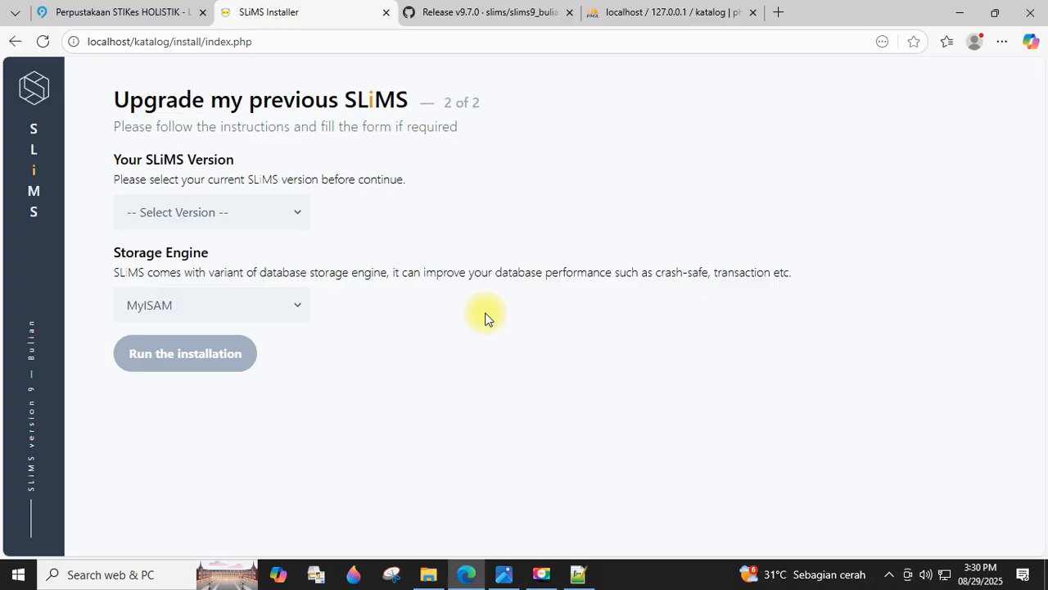
Select SLiMS 9.6.1 | Bulian as the current version, keep MyISAM as the storage engine, and run the installation
click(266, 215)
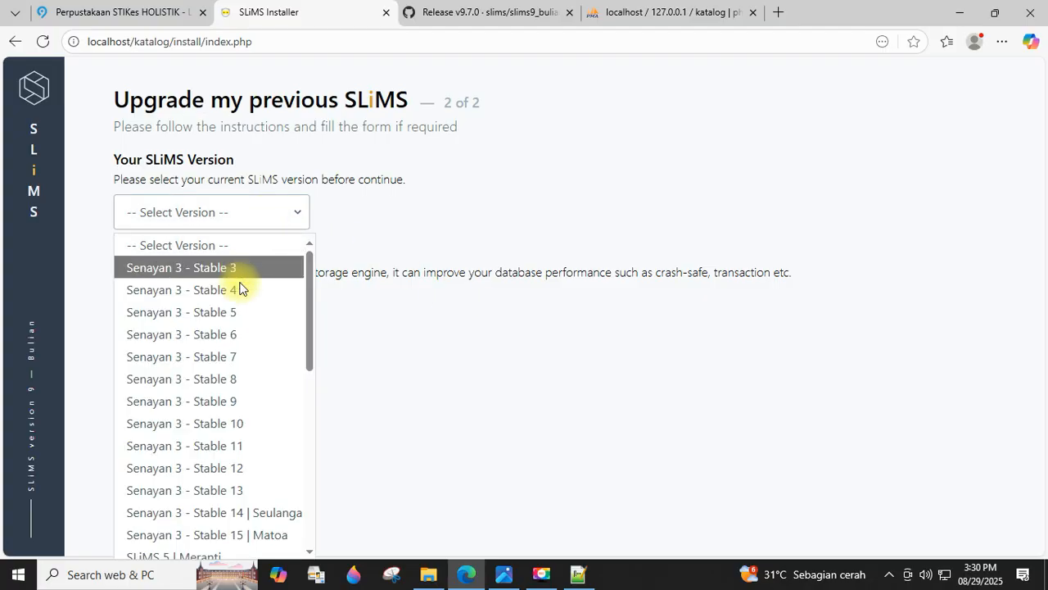
scroll(232, 379, down, 8)
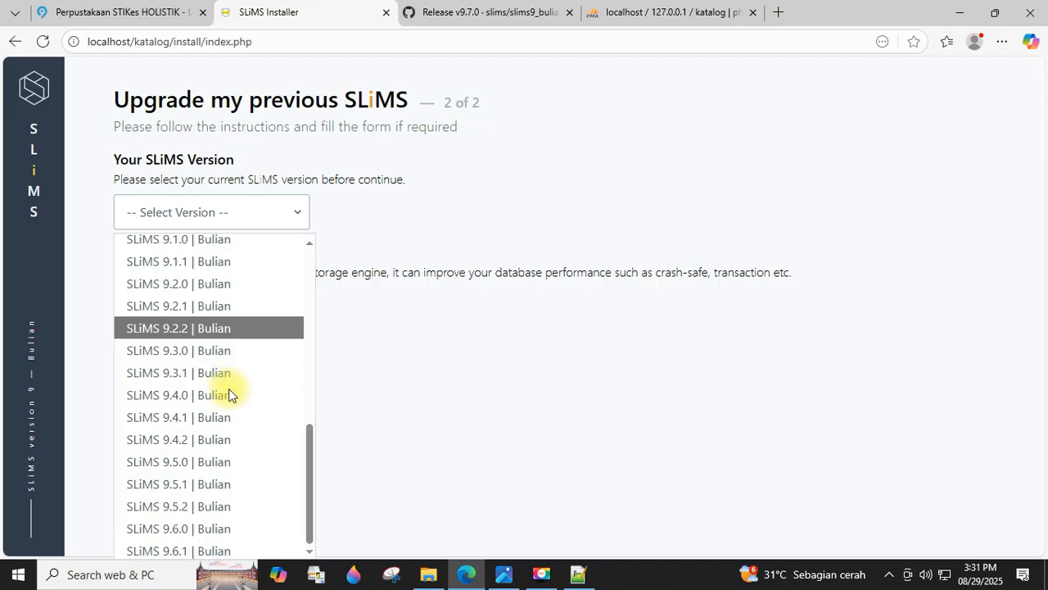
scroll(211, 396, up, 2)
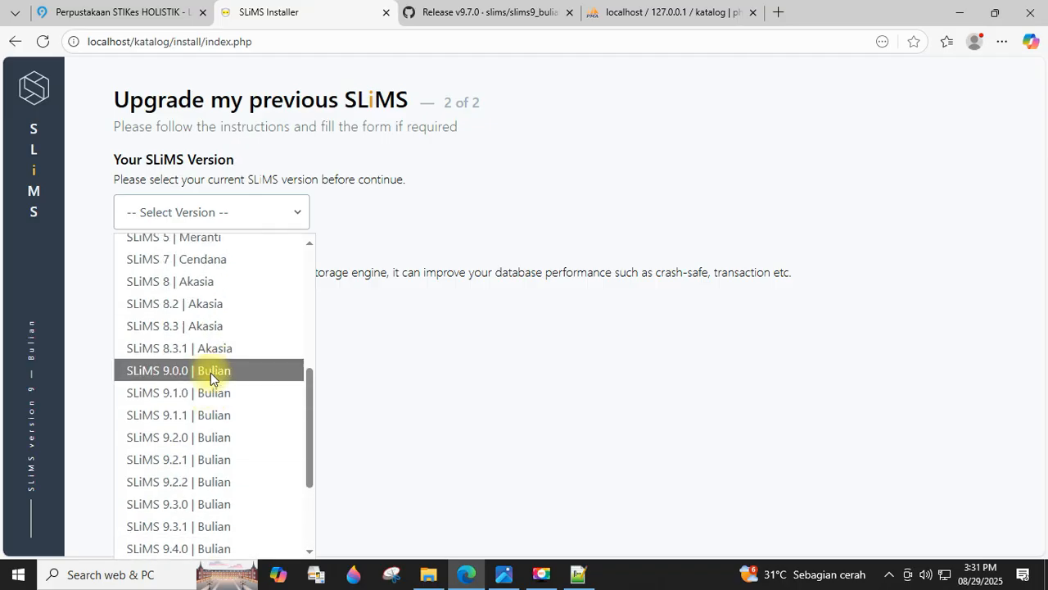
click(210, 372)
click(229, 223)
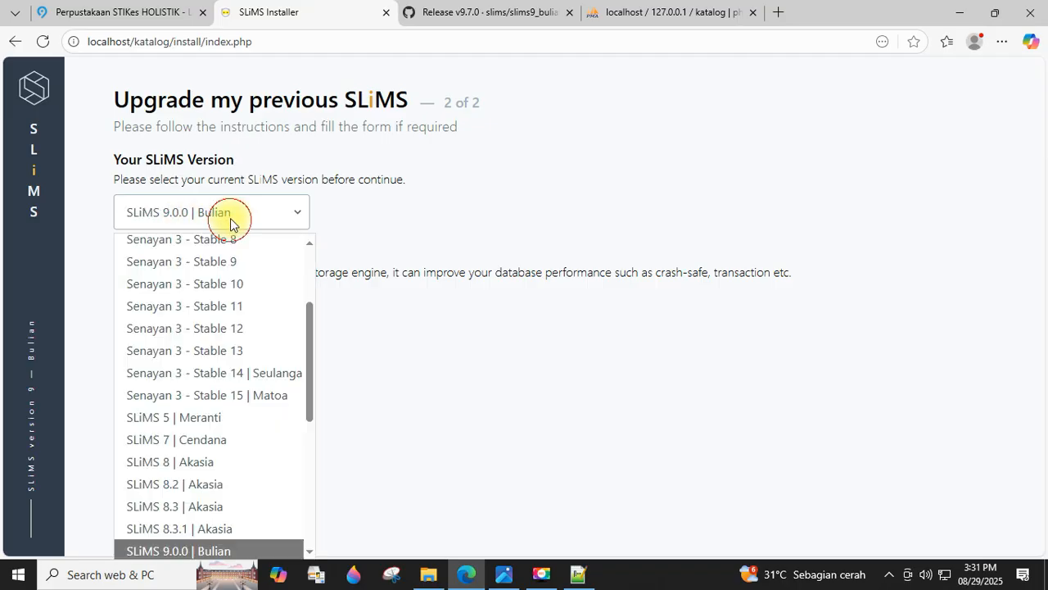
scroll(235, 409, down, 5)
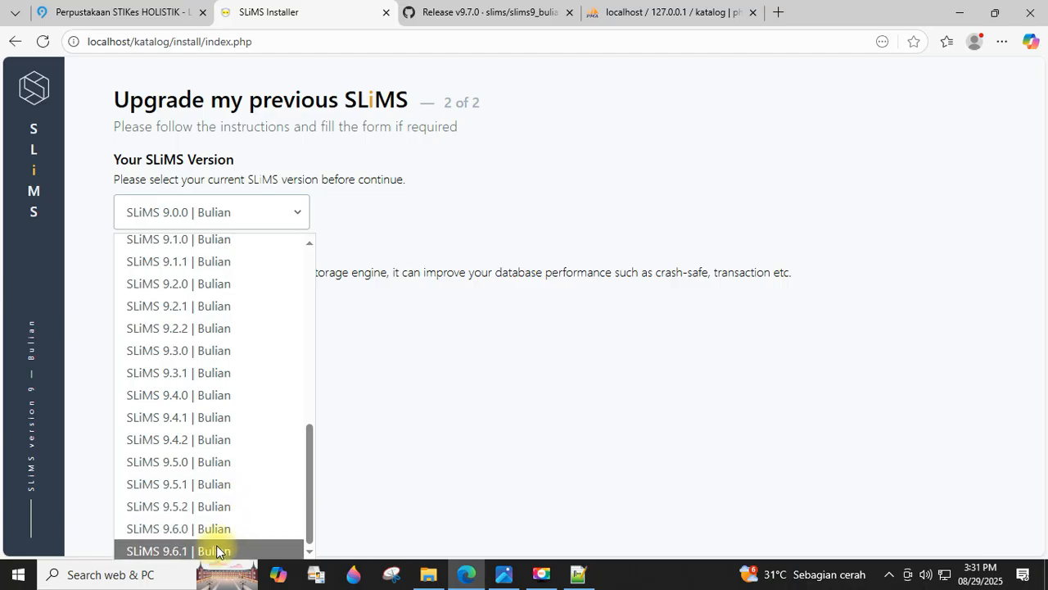
click(205, 549)
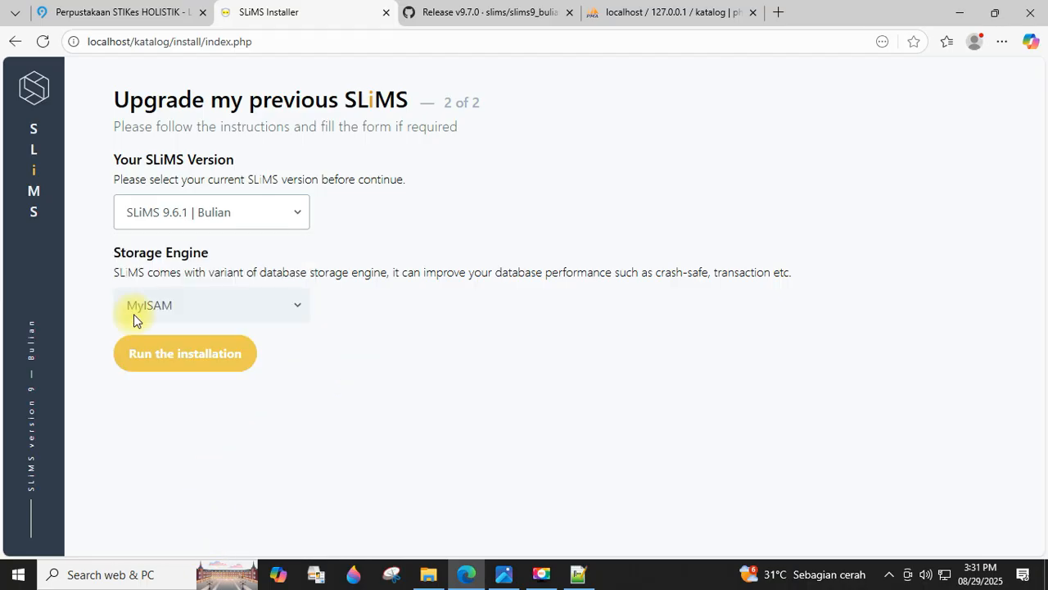
click(194, 361)
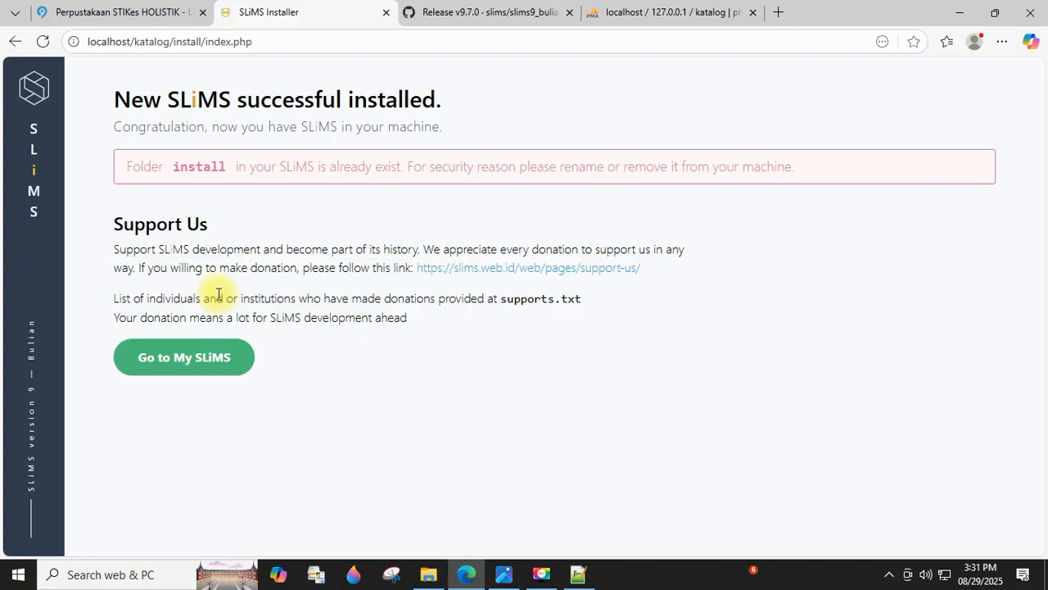
Examine the installation result message and the security notice about the install folder
drag(114, 220, 300, 205)
click(387, 222)
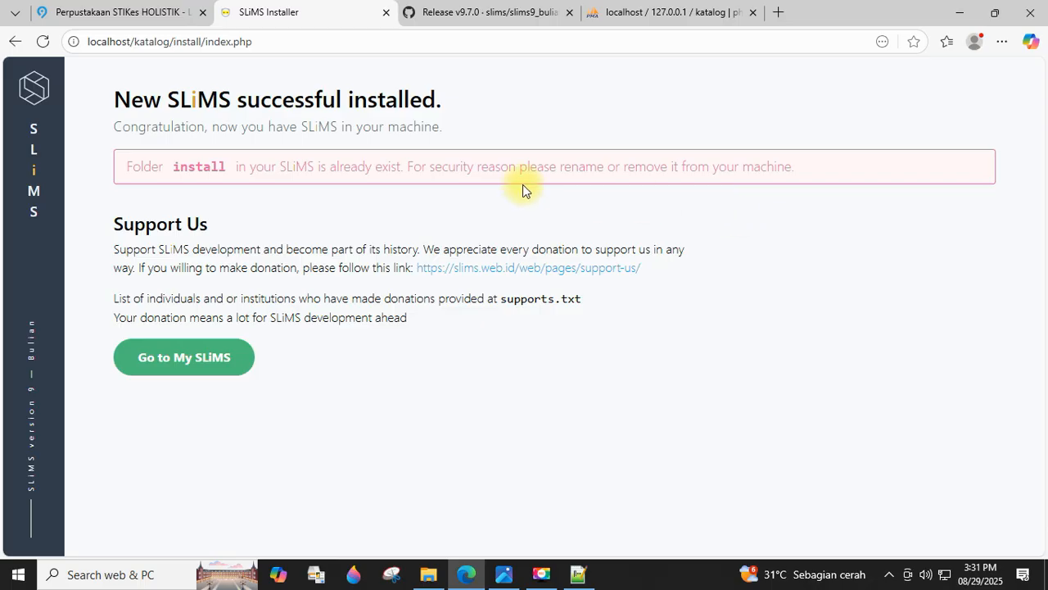
drag(107, 93, 421, 128)
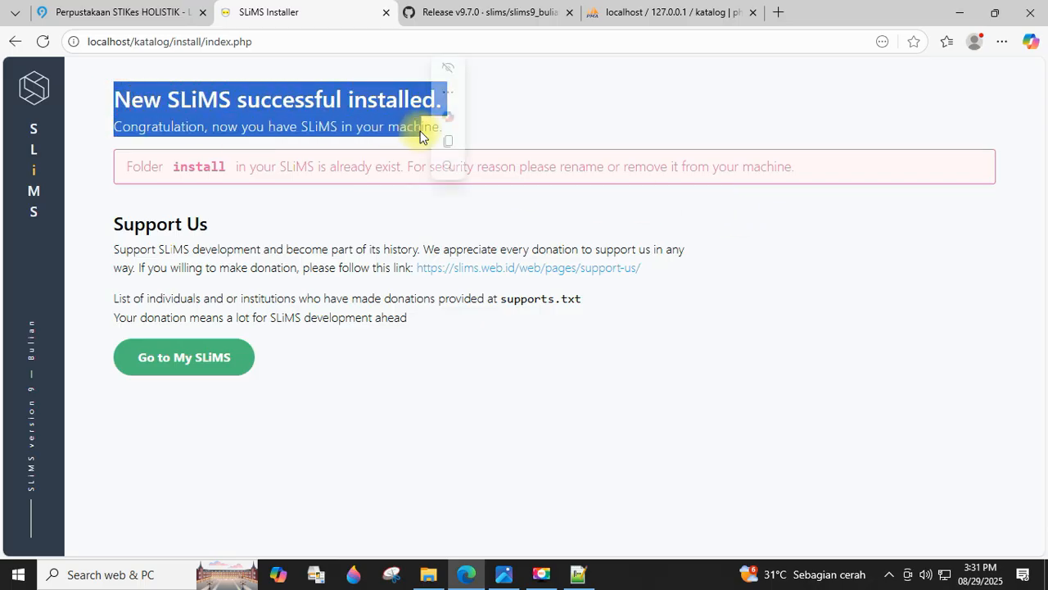
click(344, 197)
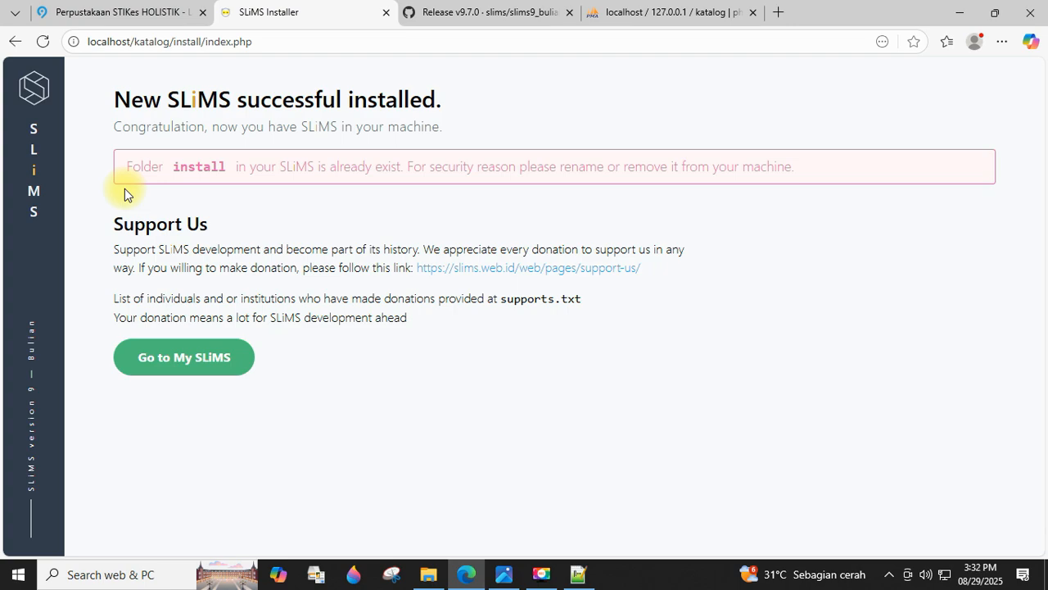
drag(106, 199, 258, 229)
click(292, 228)
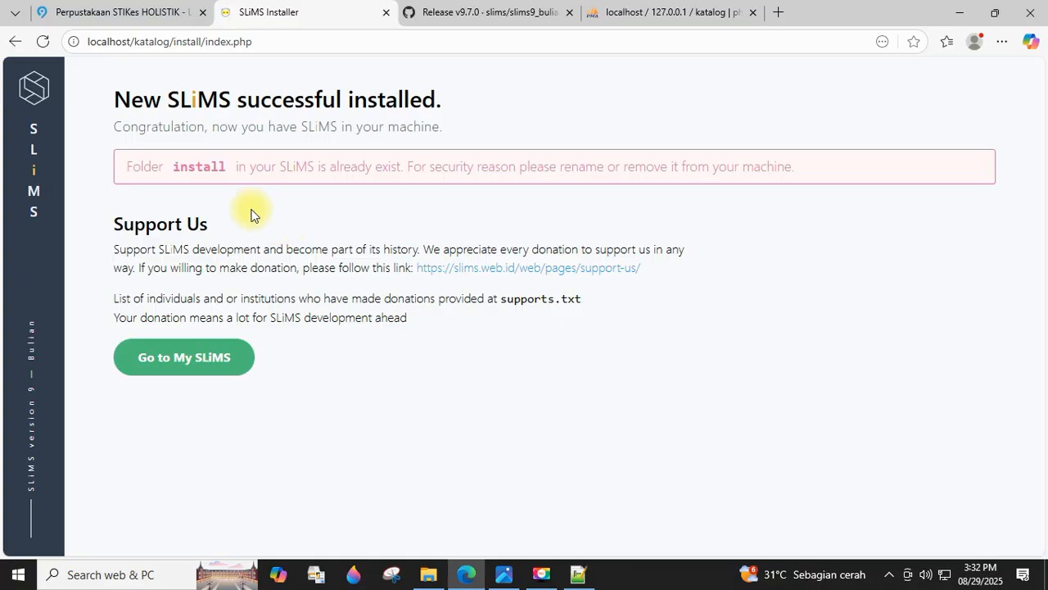
drag(127, 166, 470, 169)
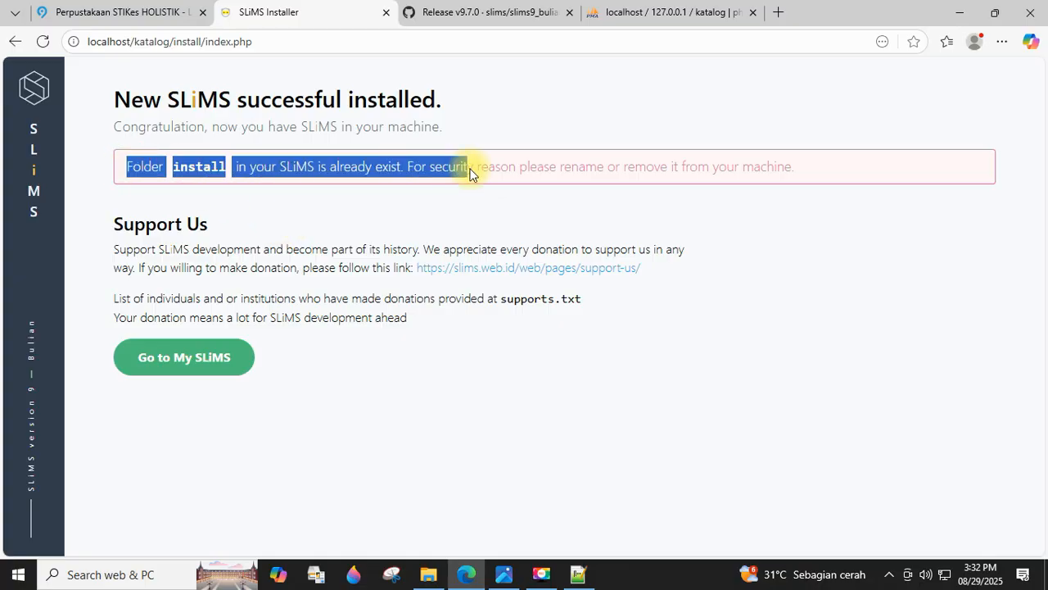
click(389, 211)
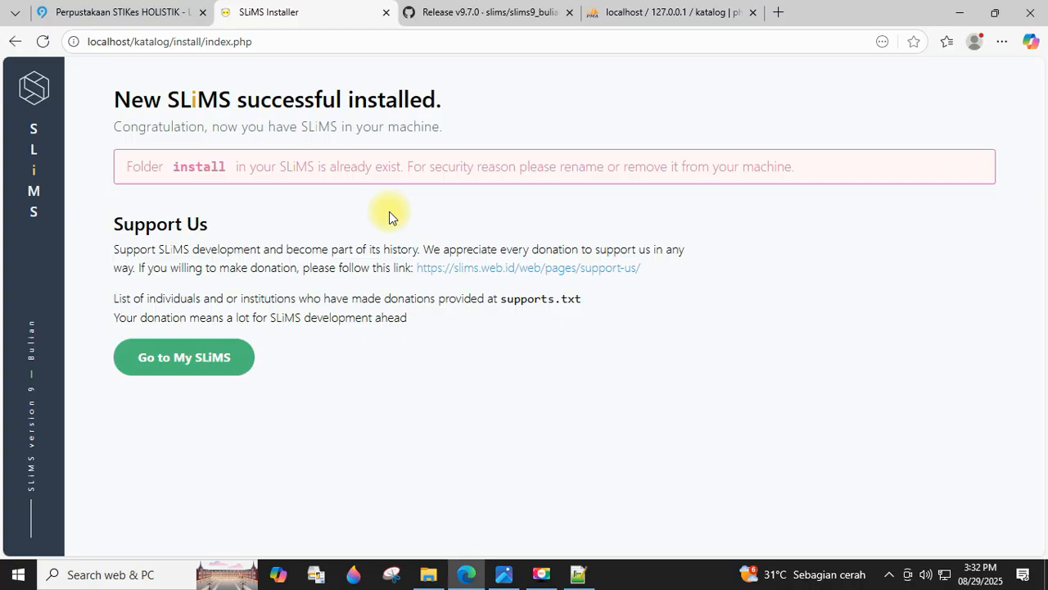
Go to the upgraded SLiMS catalogue and look over its home page from the banner down to the footer
click(177, 366)
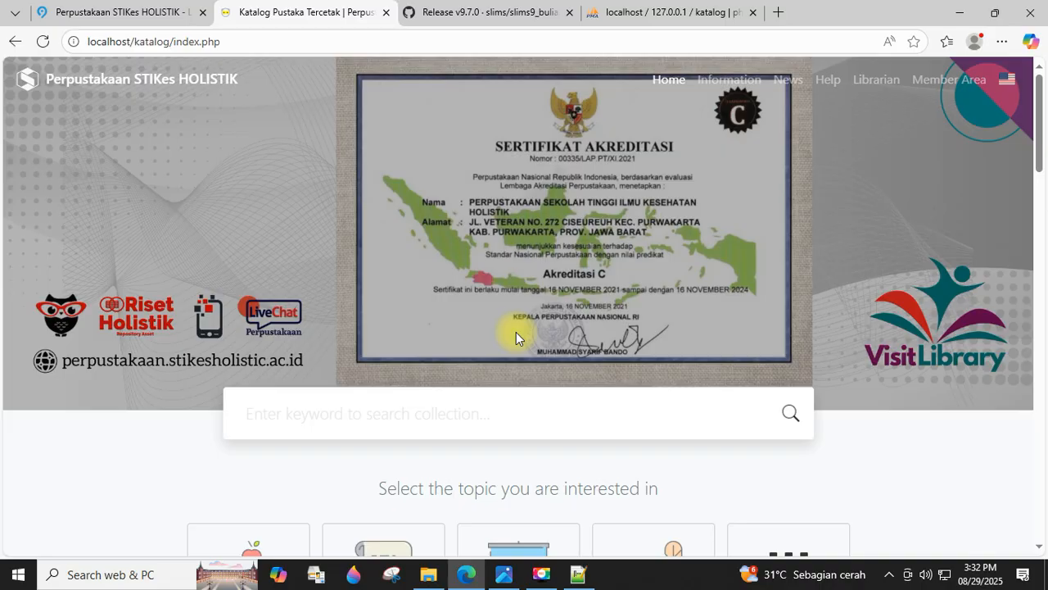
scroll(516, 332, down, 7)
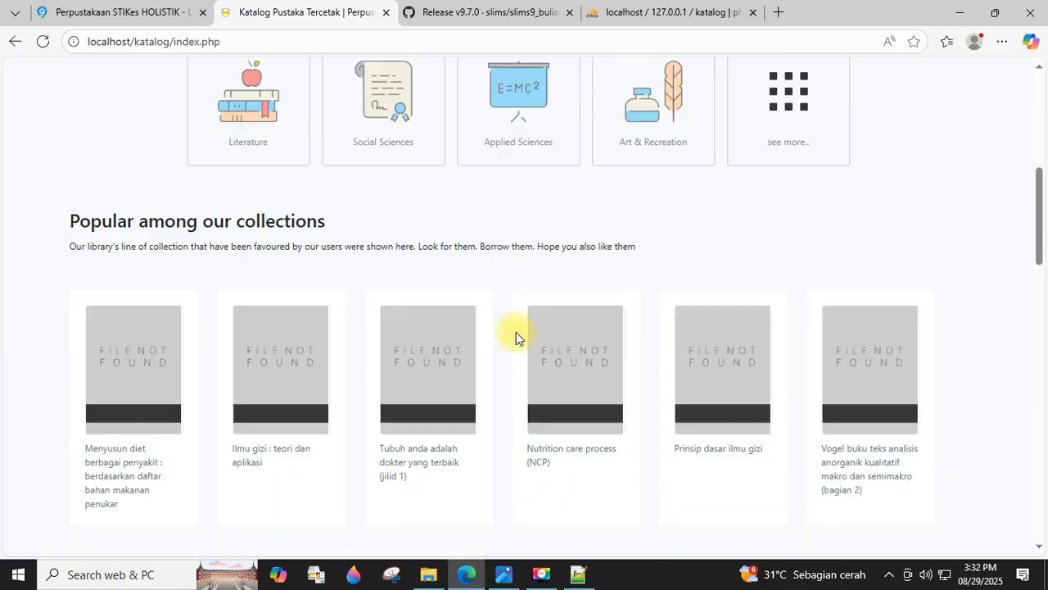
scroll(516, 337, down, 7)
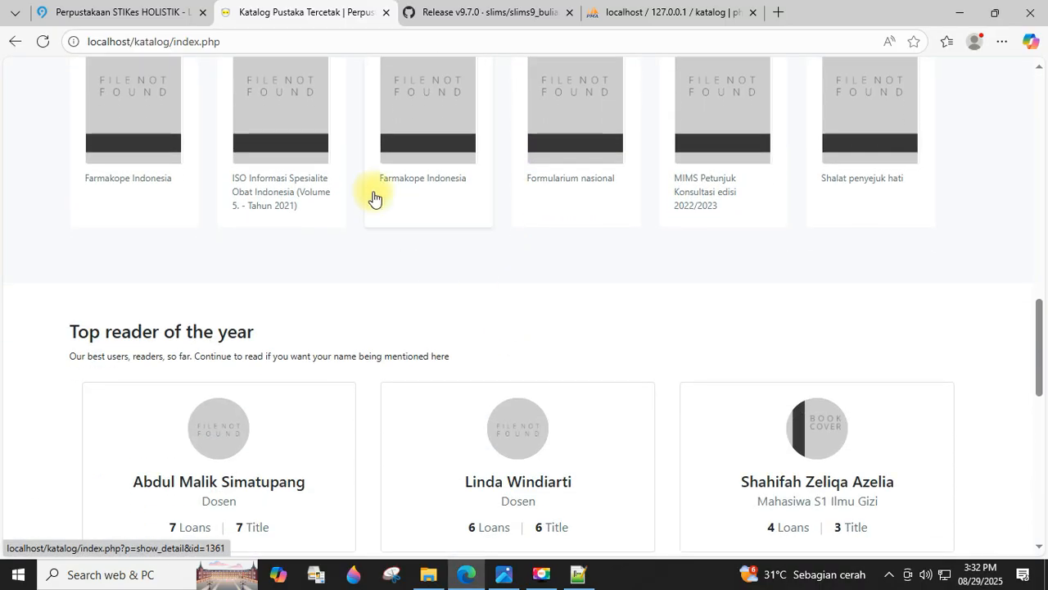
scroll(553, 253, down, 3)
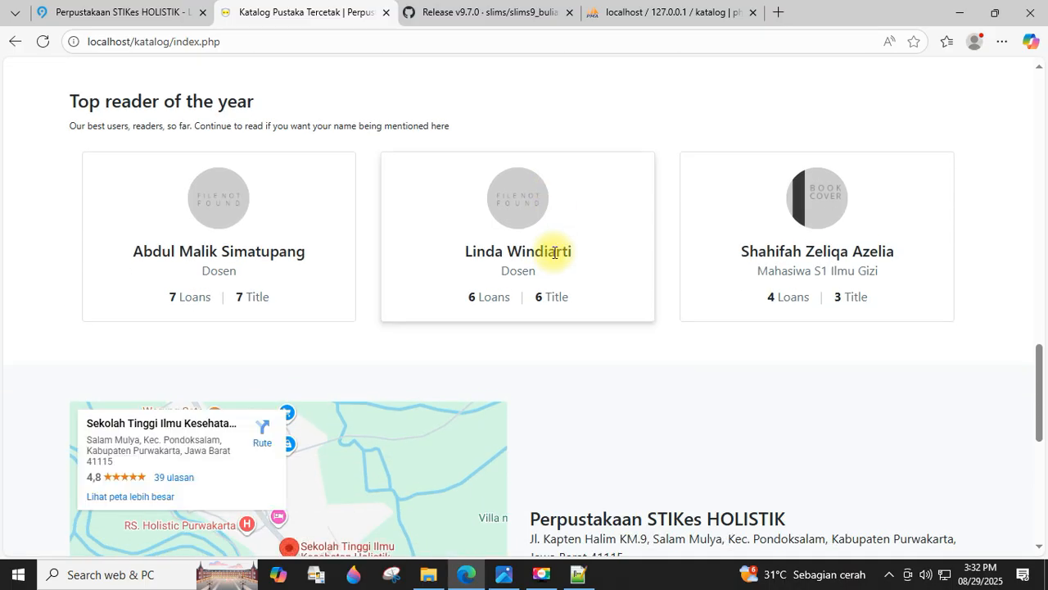
scroll(548, 260, up, 4)
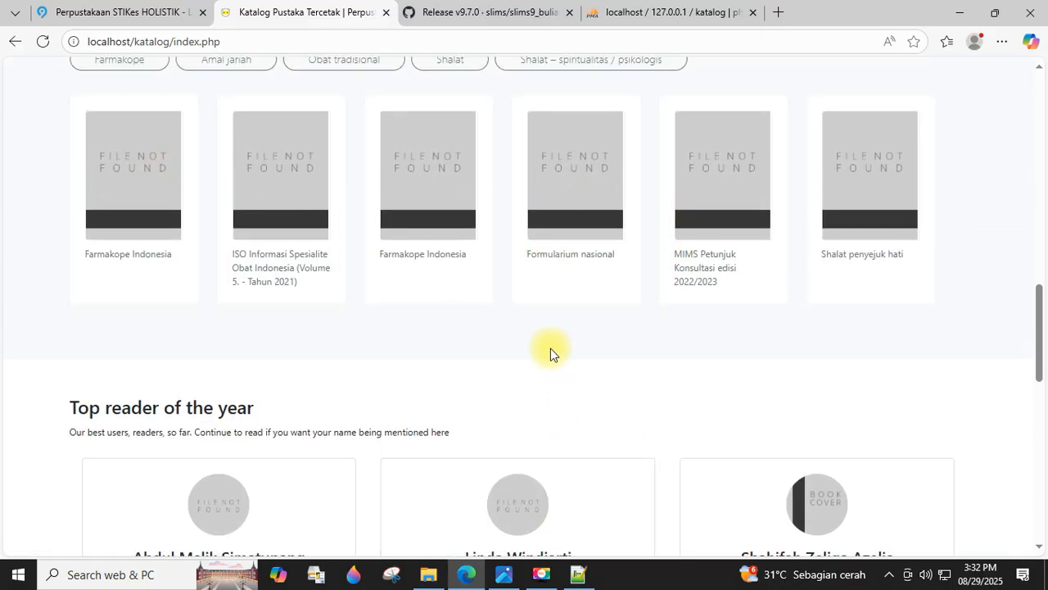
scroll(552, 351, down, 3)
scroll(509, 443, down, 1)
scroll(508, 438, down, 3)
scroll(508, 438, down, 4)
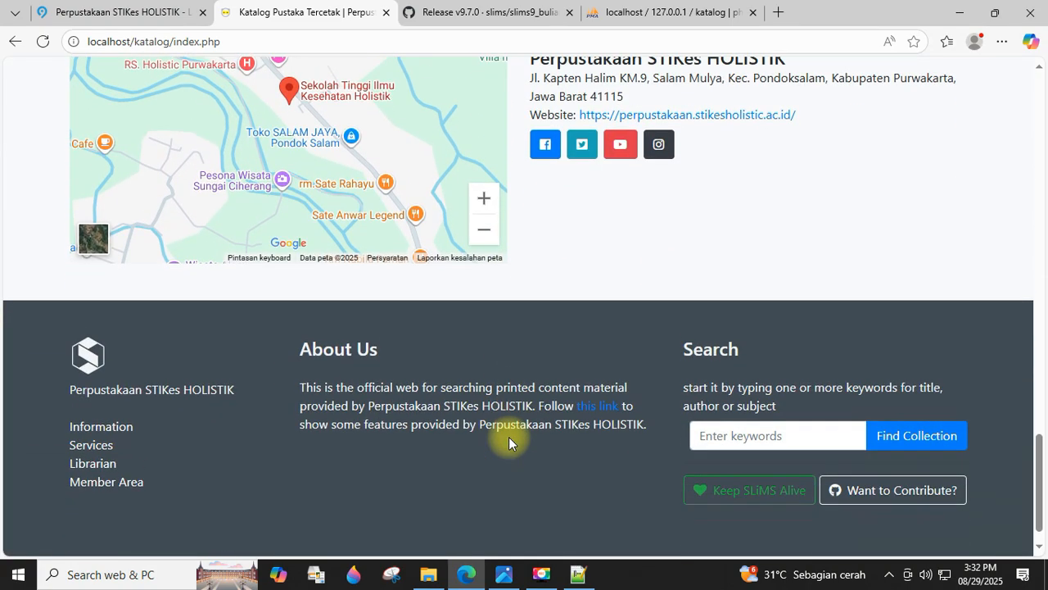
scroll(508, 440, up, 10)
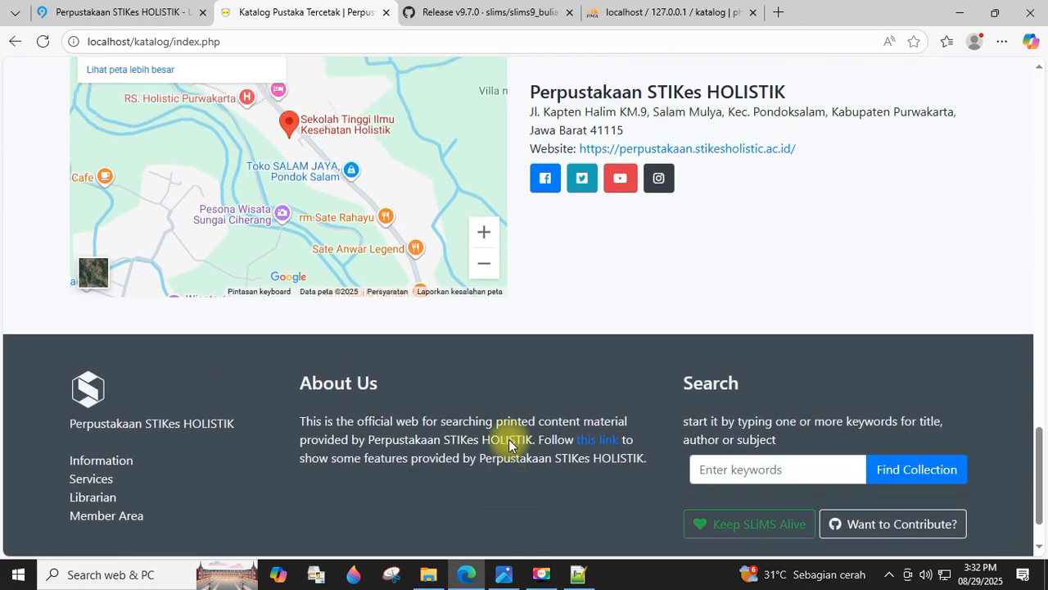
scroll(508, 444, up, 10)
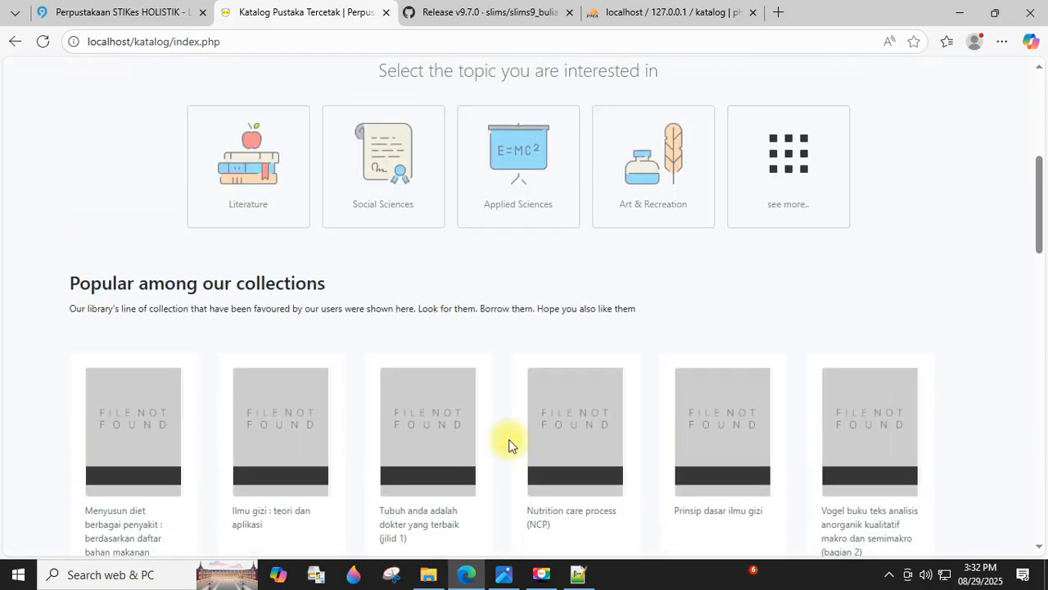
scroll(509, 445, down, 2)
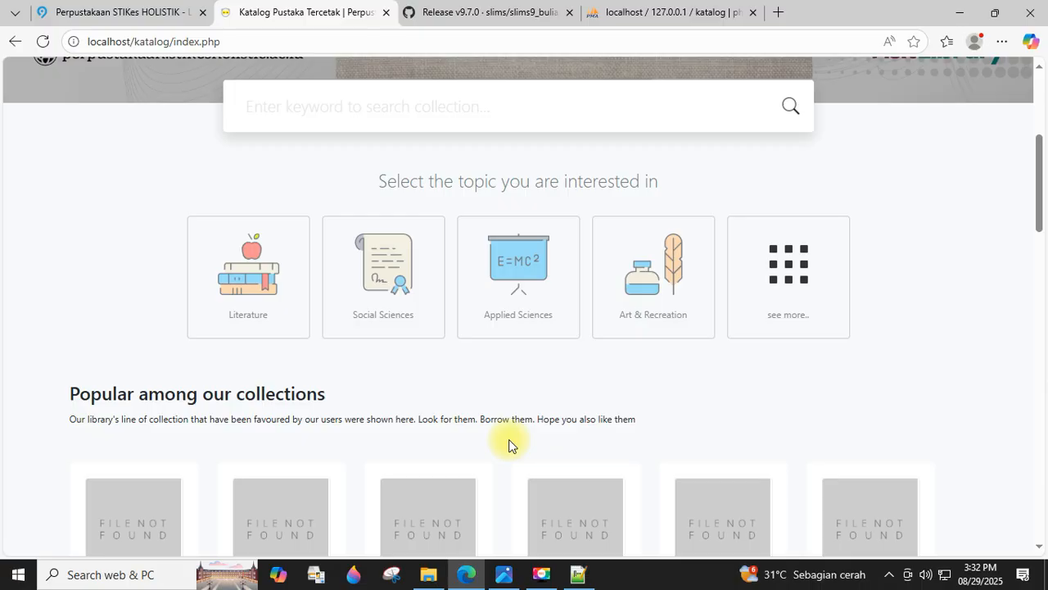
scroll(508, 444, down, 5)
scroll(593, 390, down, 6)
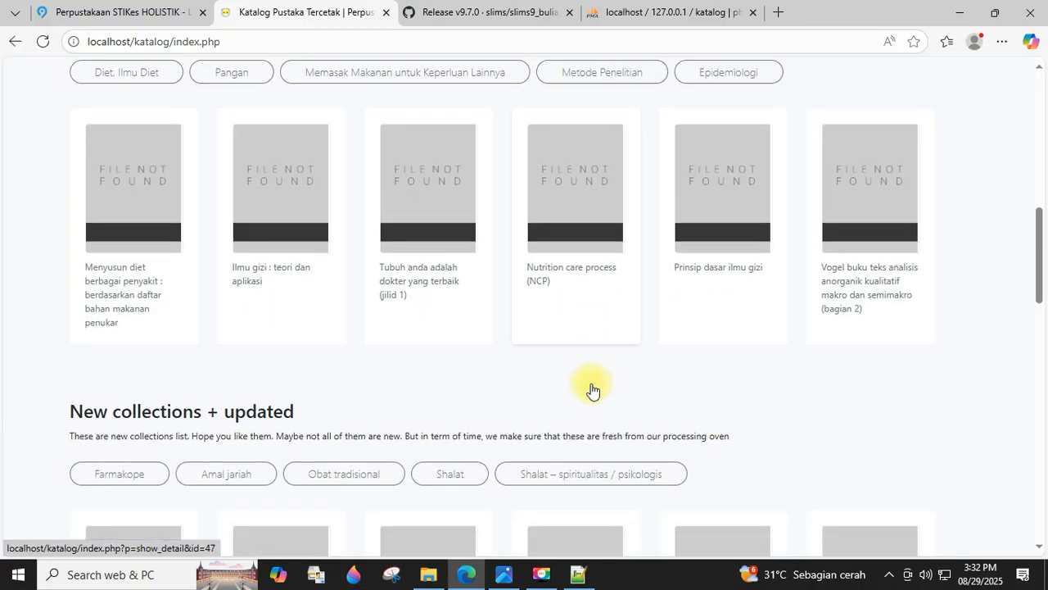
scroll(592, 391, up, 15)
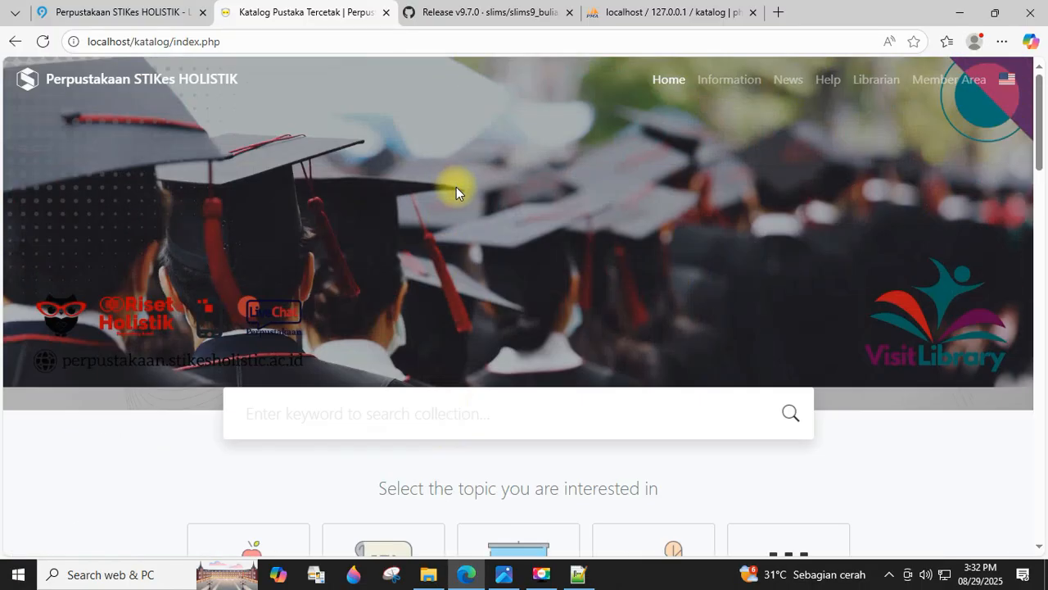
Open the catalogue's slimsinfo page by changing the libinfo page address, and check the SLiMS version number
click(729, 82)
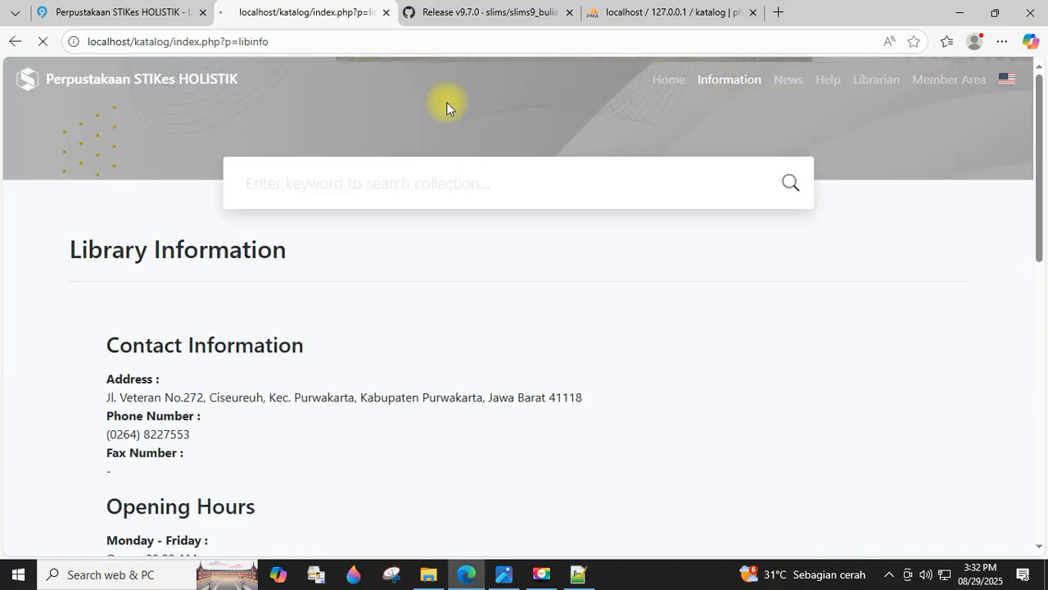
click(242, 39)
drag(244, 40, 273, 45)
text(sl)
key(Return)
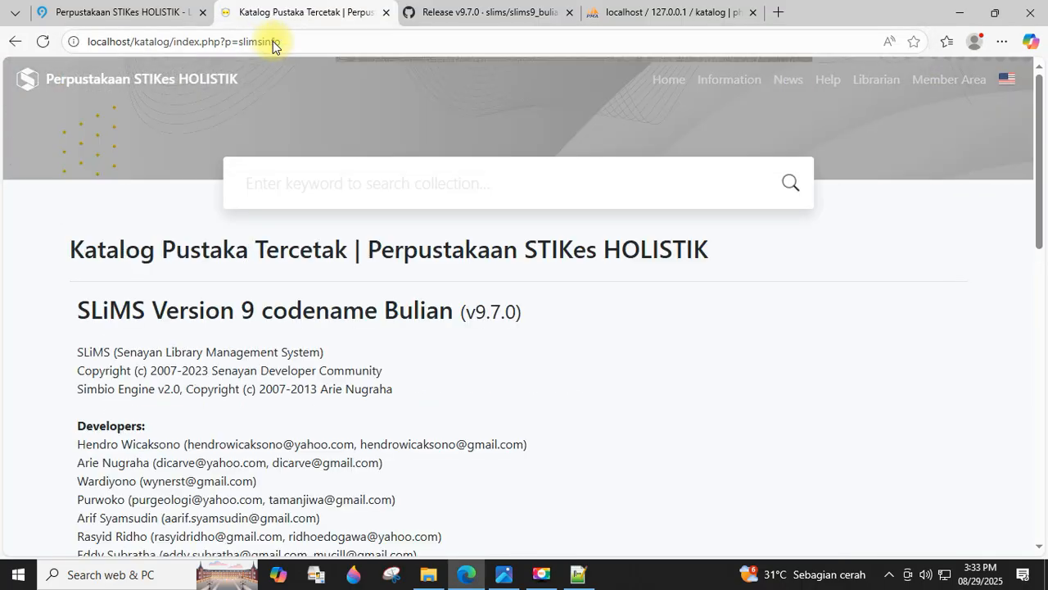
scroll(431, 242, down, 3)
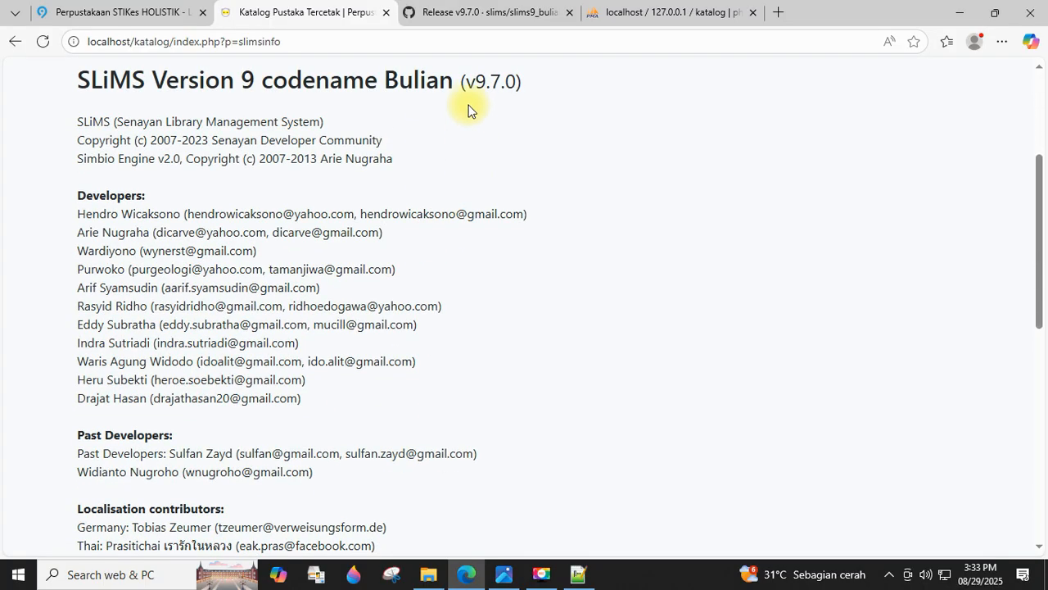
drag(466, 82, 521, 82)
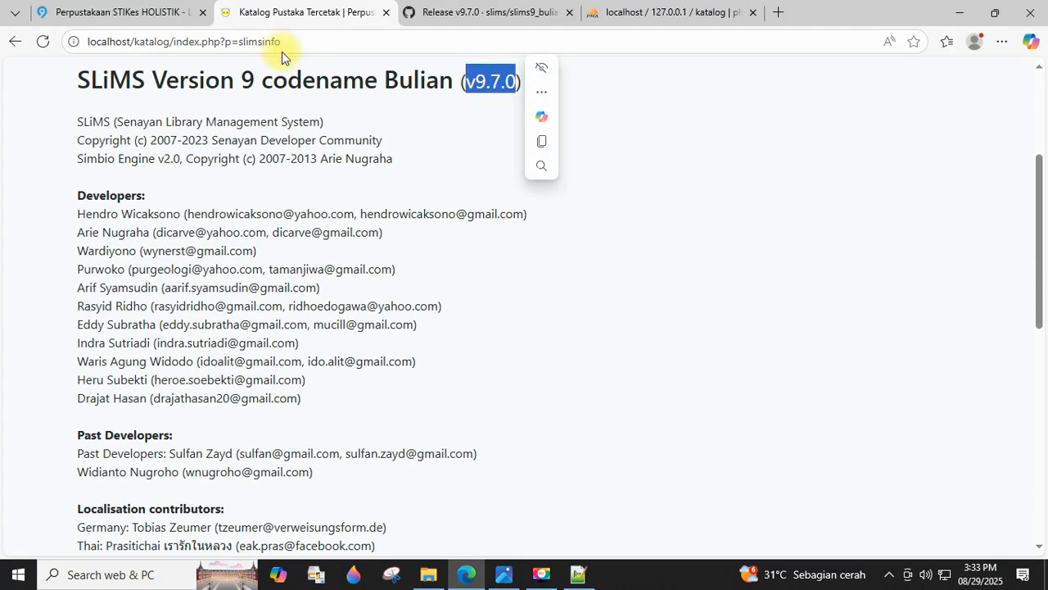
Open the catalogue's login page through the address parameter p=login and sign in to the library administration
click(271, 40)
double_click(266, 43)
text(login)
key(Return)
click(115, 414)
click(94, 447)
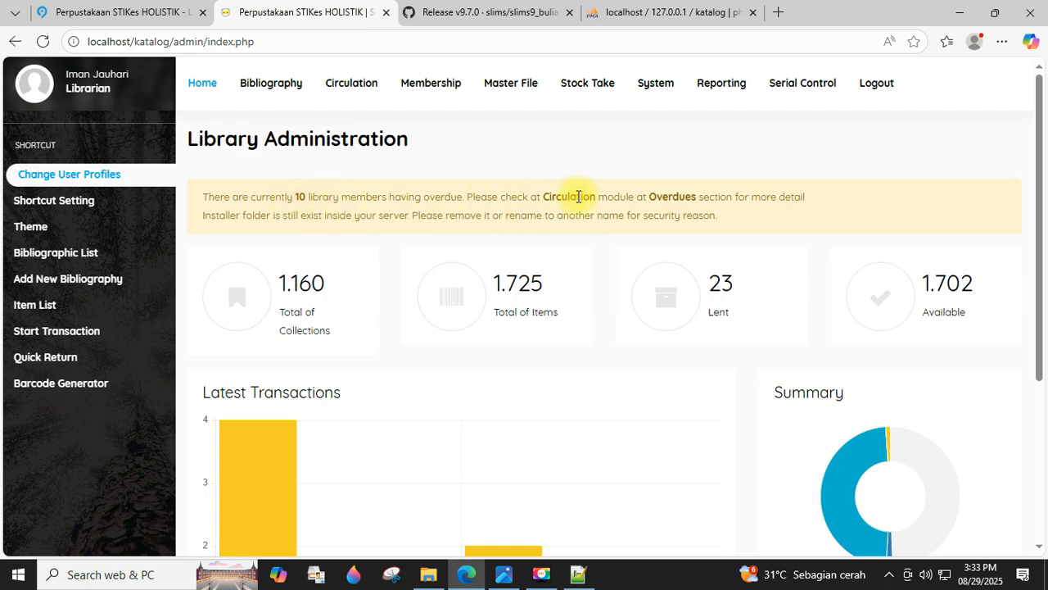
Read the Library Administration notices about overdue members and about removing or renaming the installer folder
double_click(660, 197)
click(508, 163)
drag(203, 215, 336, 217)
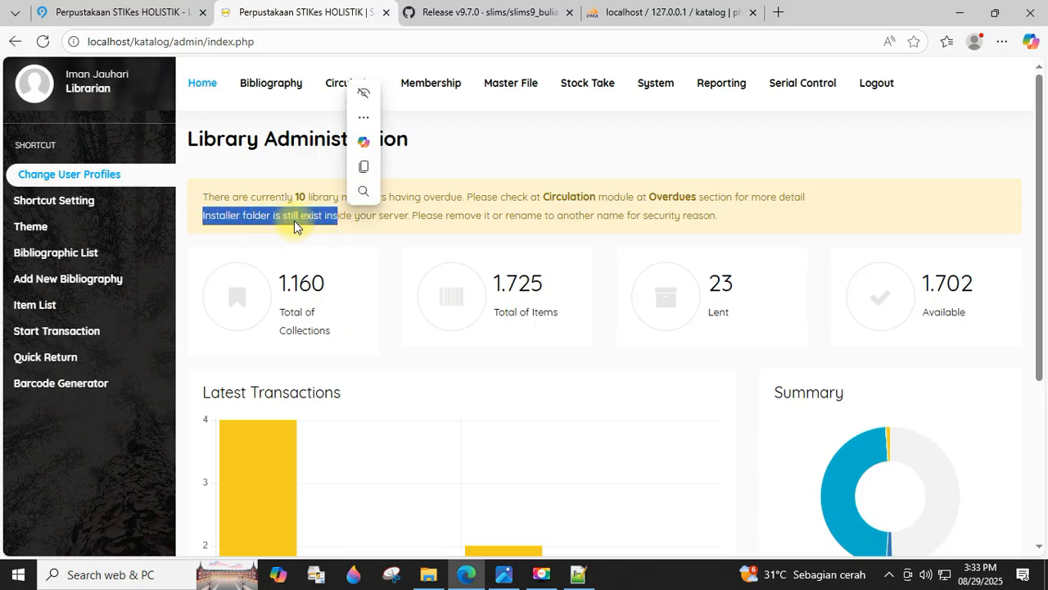
click(236, 216)
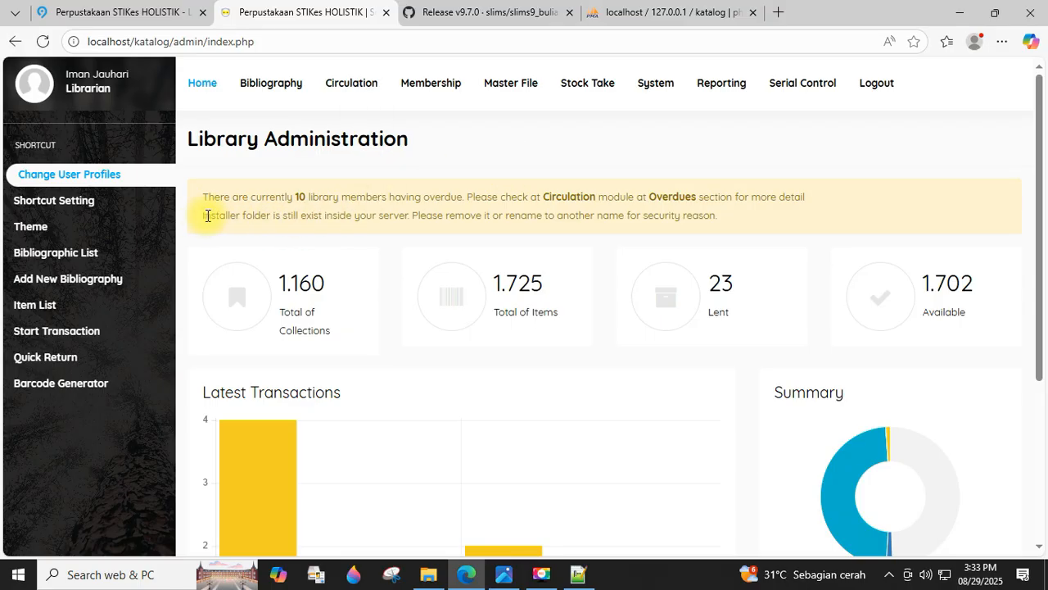
drag(206, 217, 235, 216)
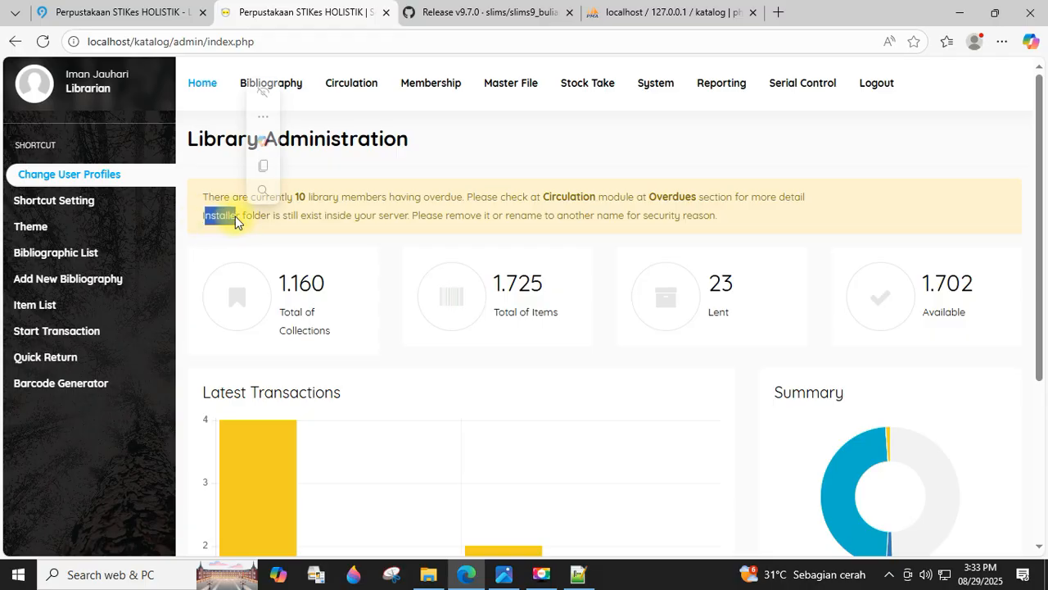
drag(455, 217, 537, 217)
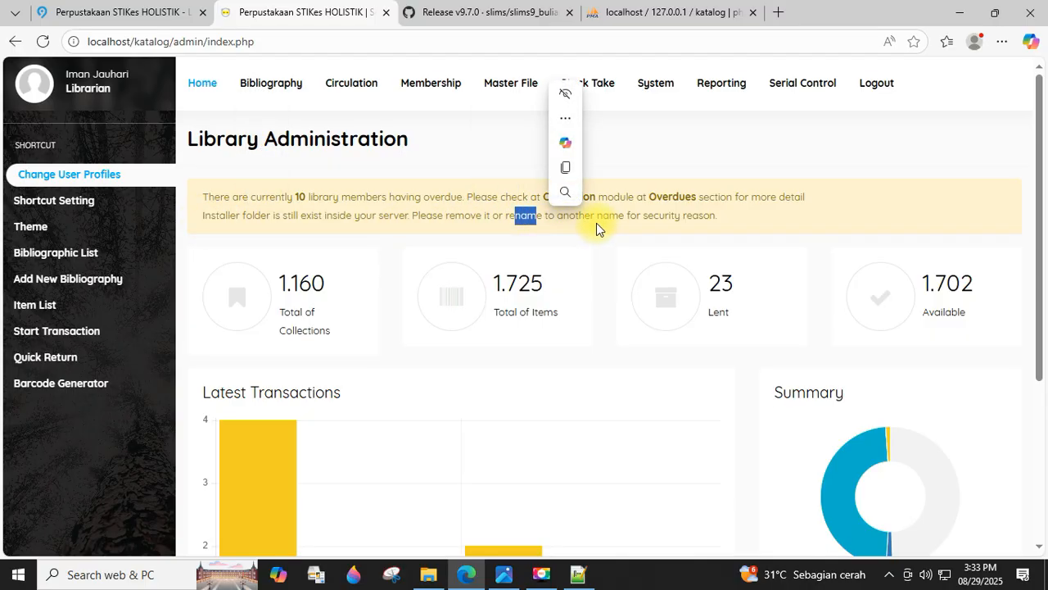
Switch to File Explorer and rename the install folder inside XAMPP's htdocs\katalog folder to install_arsip
click(429, 574)
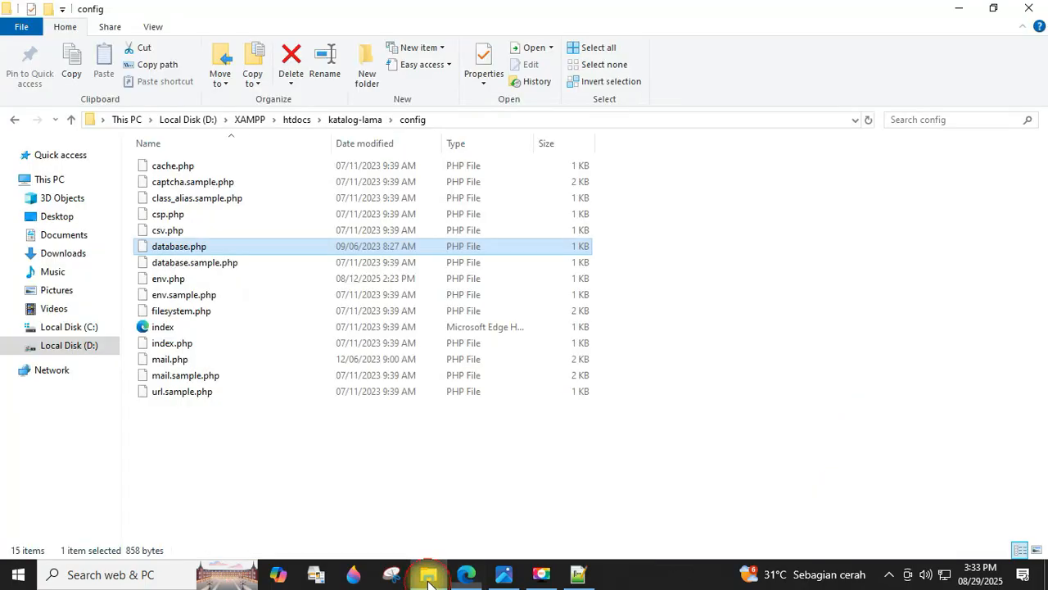
click(290, 120)
click(182, 234)
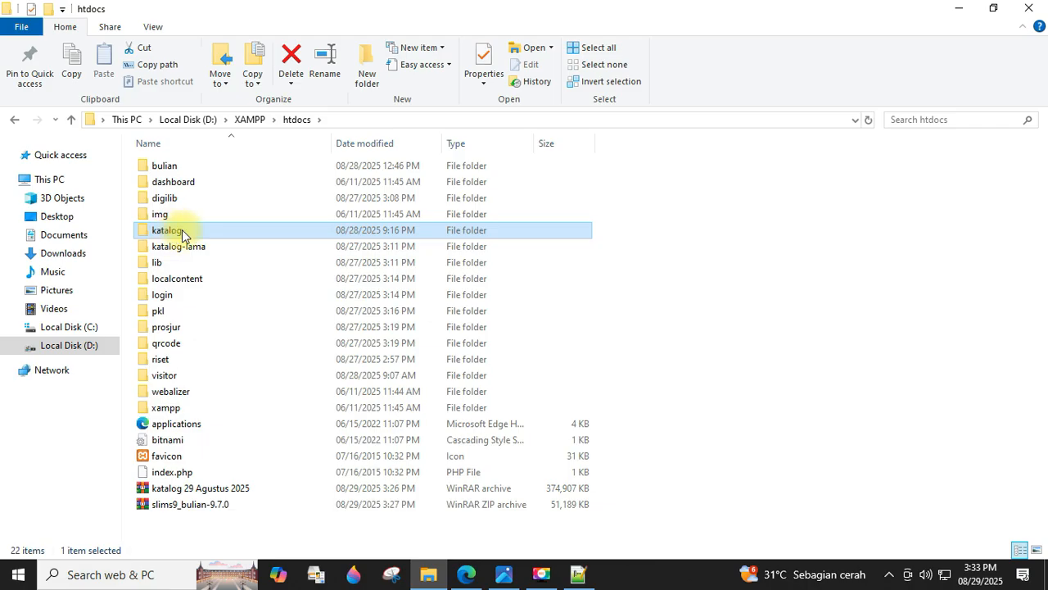
double_click(182, 234)
click(166, 318)
key(F2)
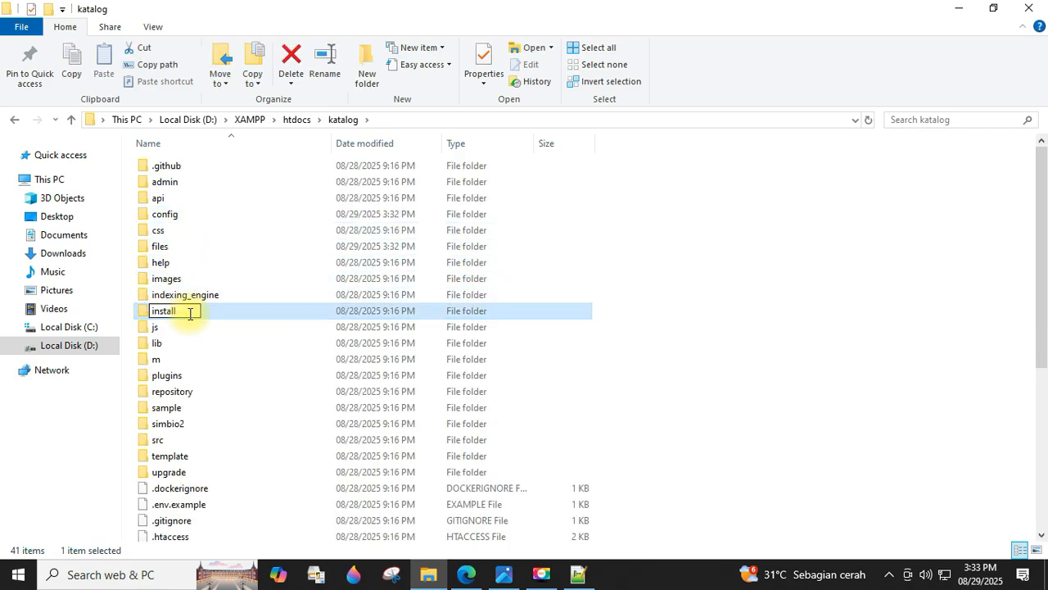
text(_ars)
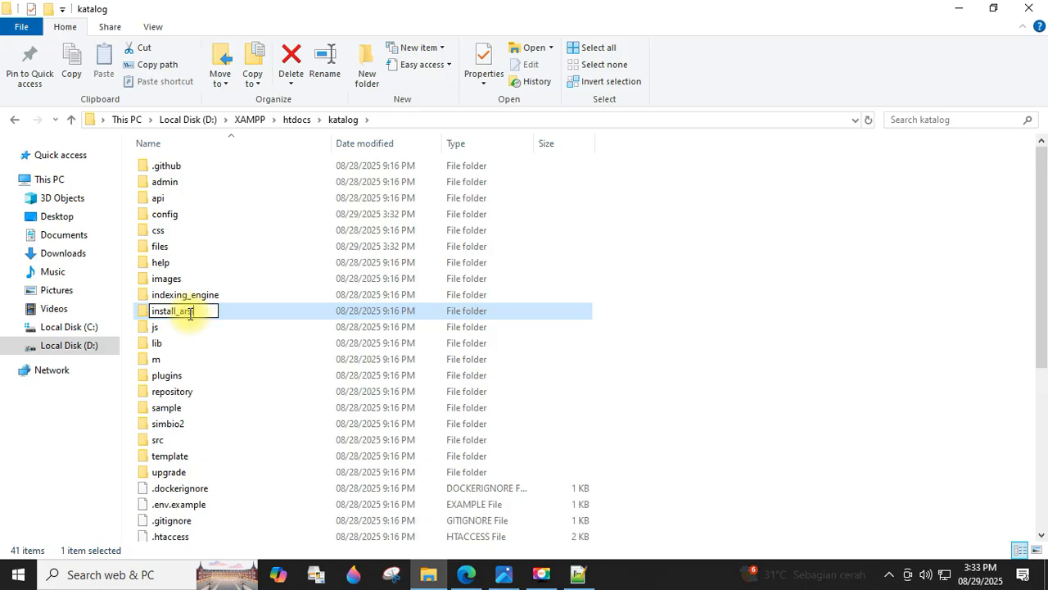
key(Return)
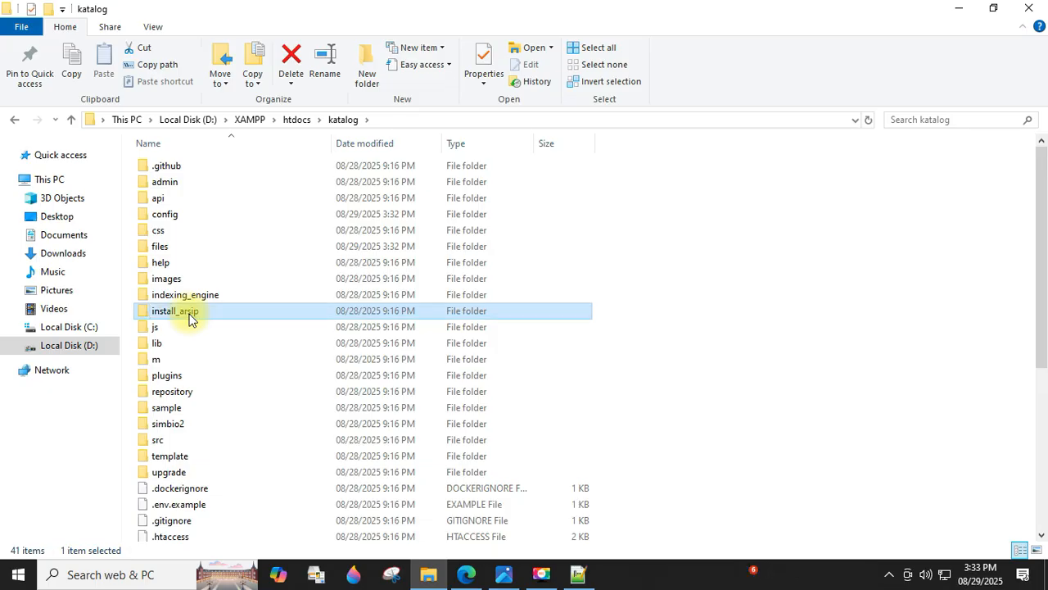
Return to the browser, reload the Library Administration page and check its notices for the installer folder warning
key(alt)
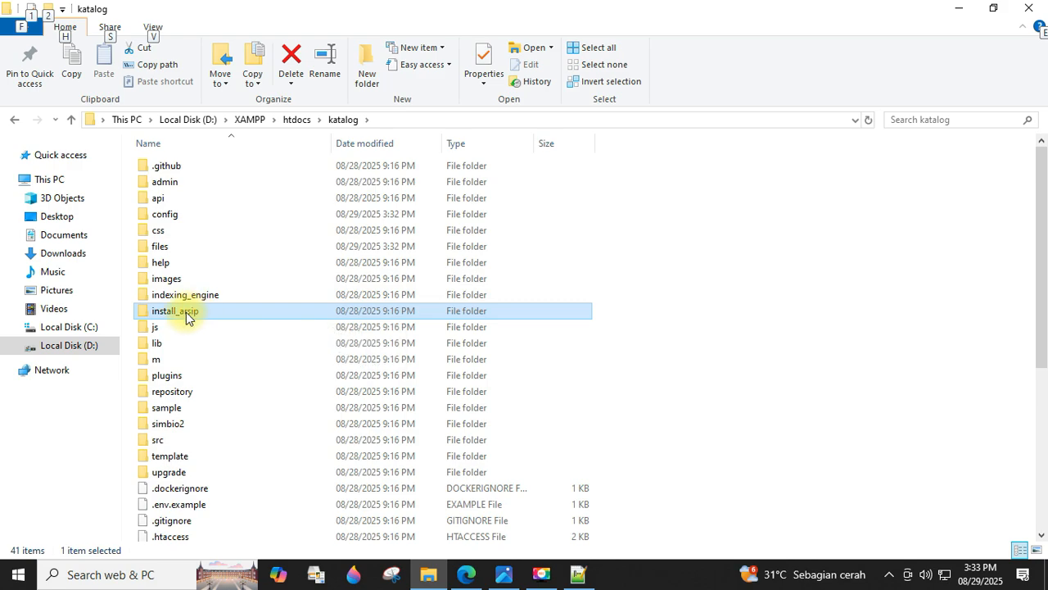
key(alt+Tab)
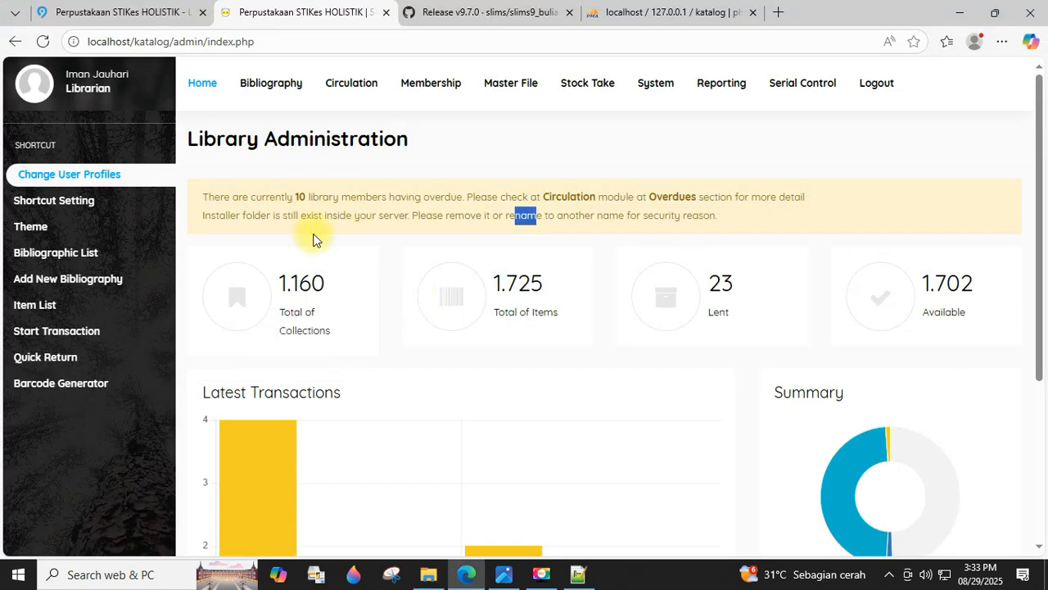
click(42, 42)
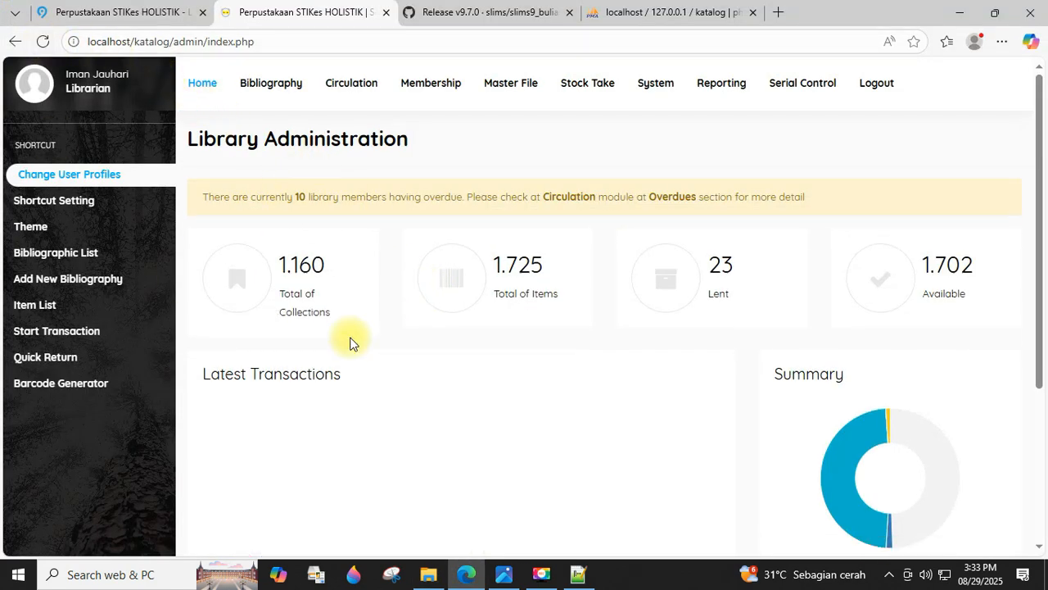
drag(256, 196, 491, 351)
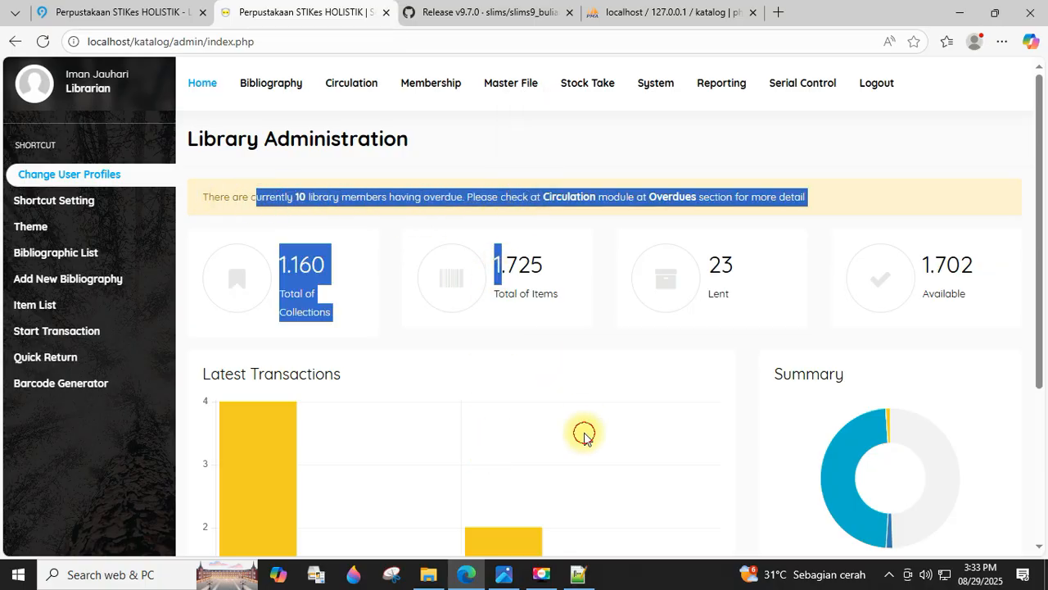
Look through the Bibliography, Circulation, Membership, Master File, Stock Take and System modules of the upgraded administration
click(274, 85)
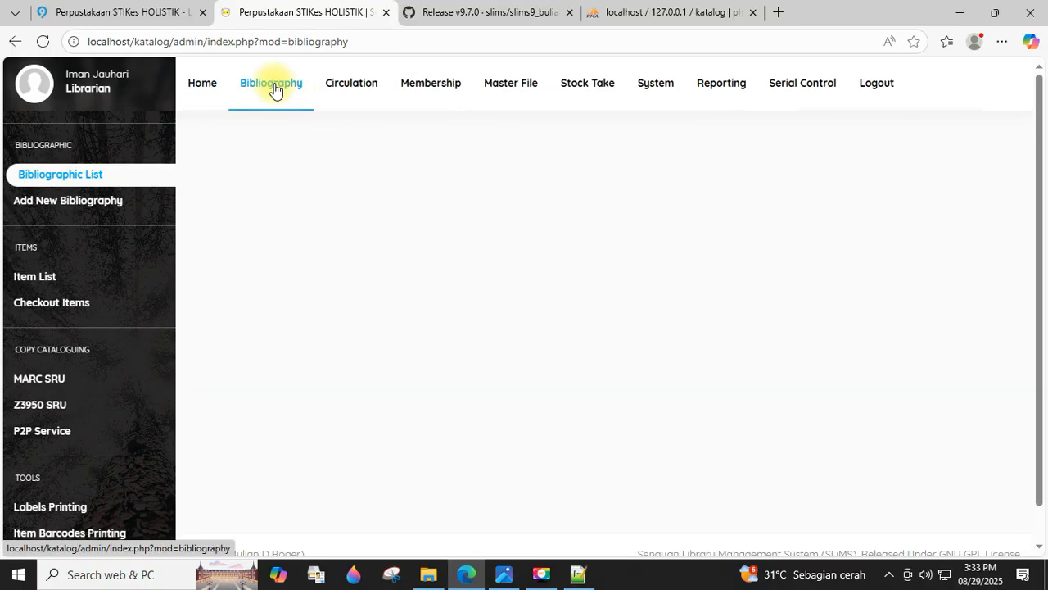
scroll(104, 363, down, 3)
scroll(104, 362, up, 3)
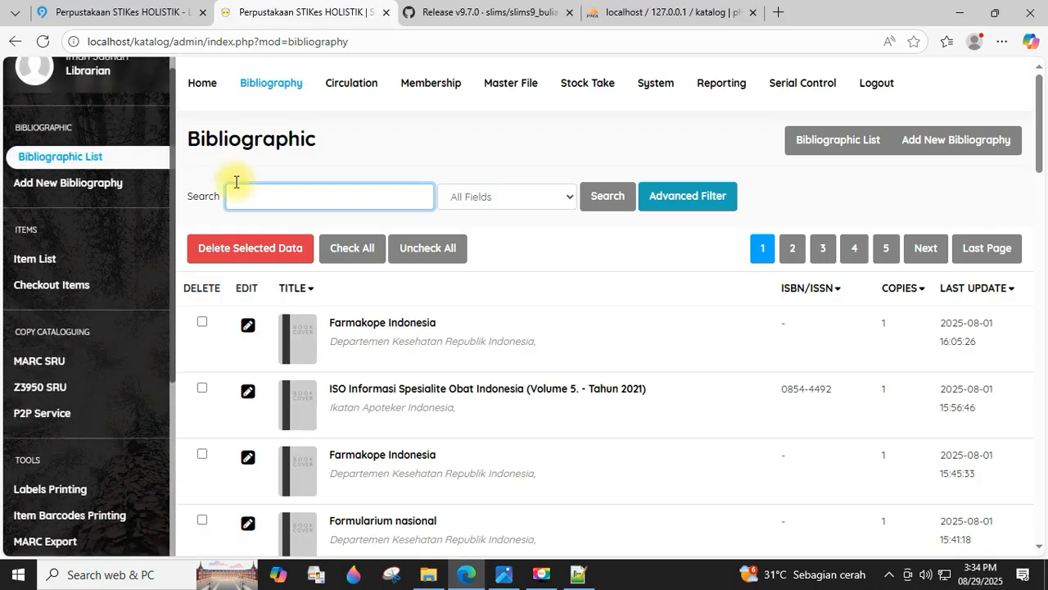
click(354, 83)
click(427, 96)
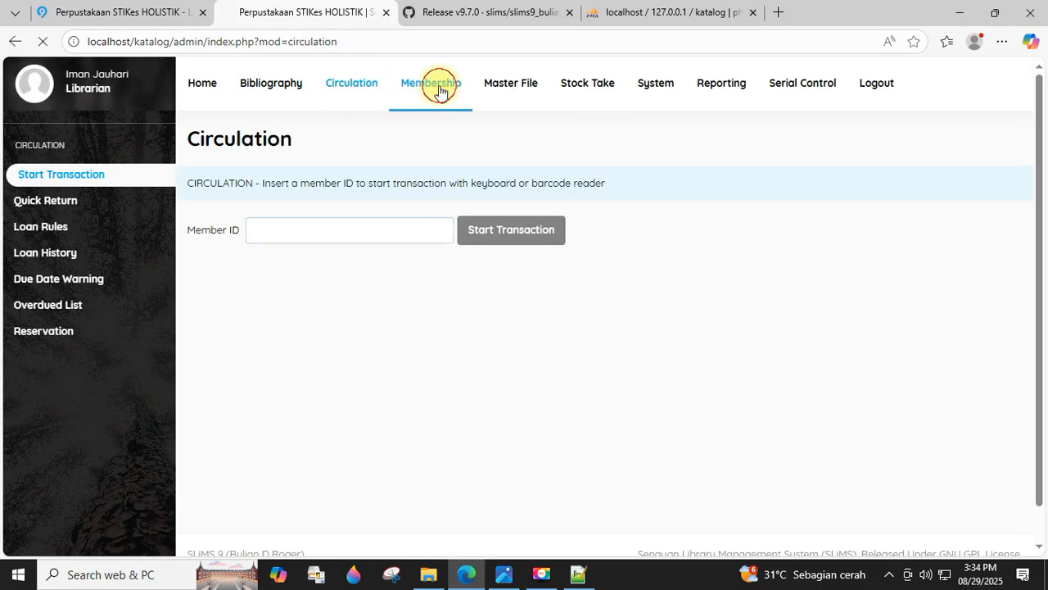
click(502, 94)
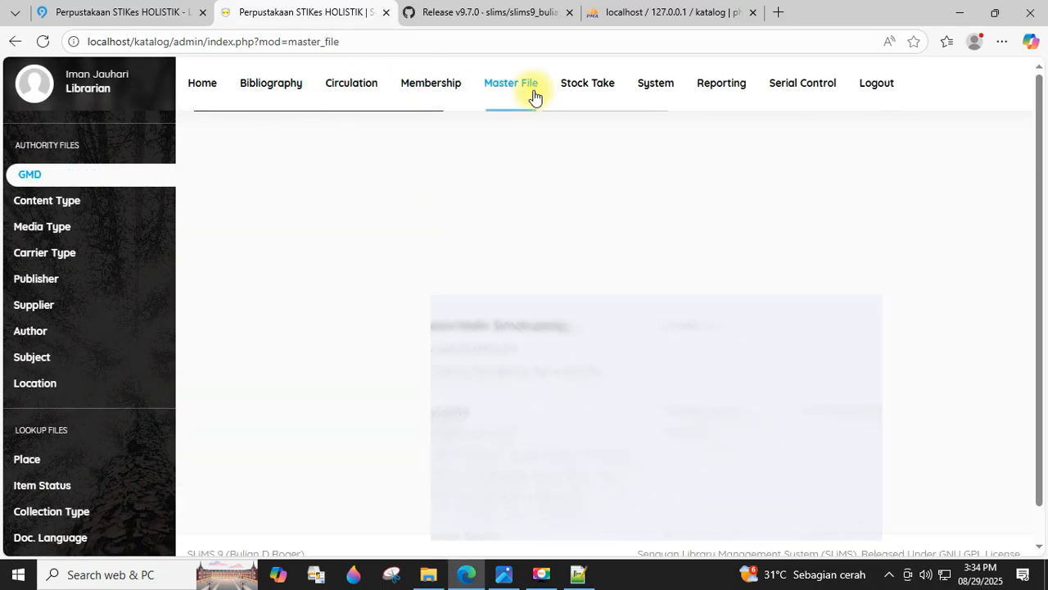
click(579, 94)
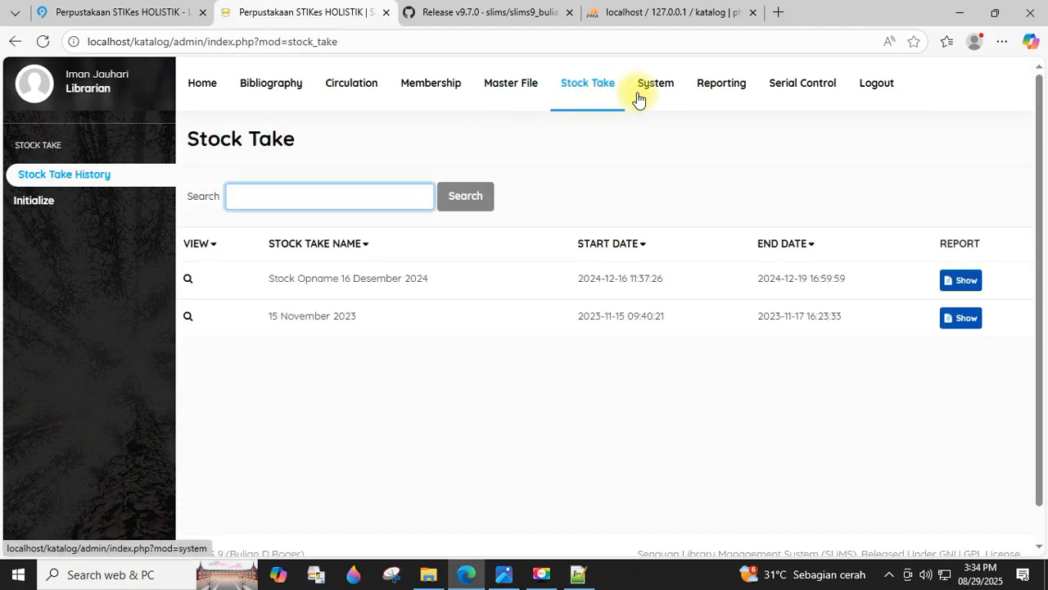
click(675, 100)
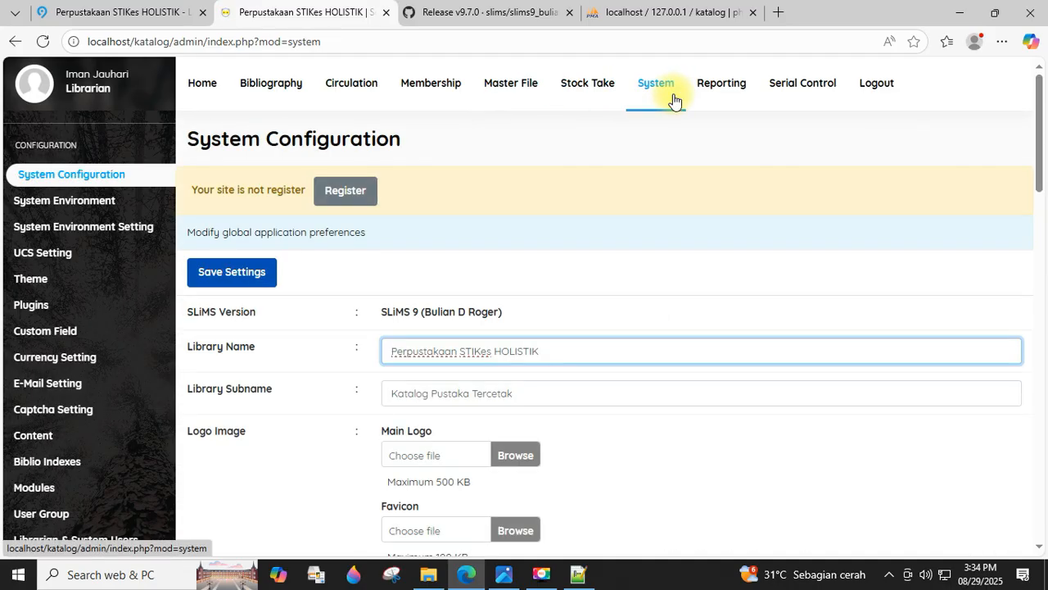
click(575, 82)
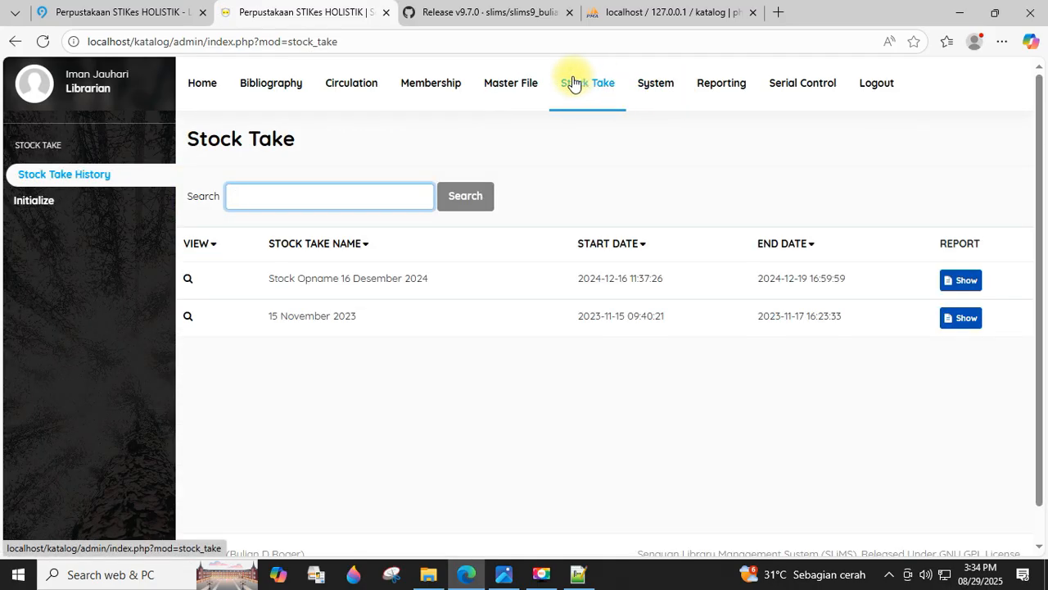
Open the Register Your Site form from the System Configuration and read through its fields
click(655, 91)
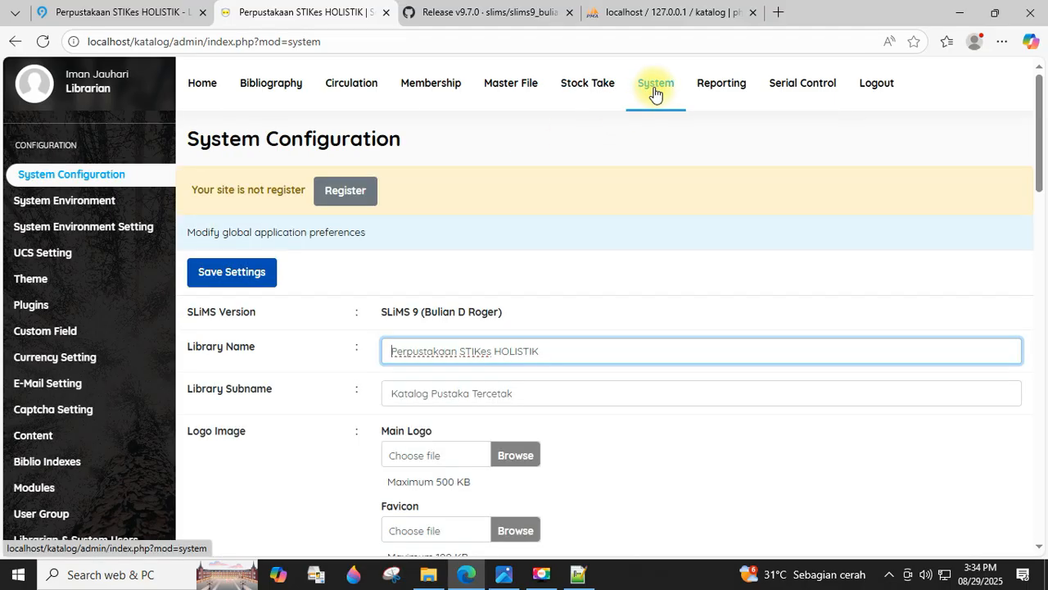
click(336, 192)
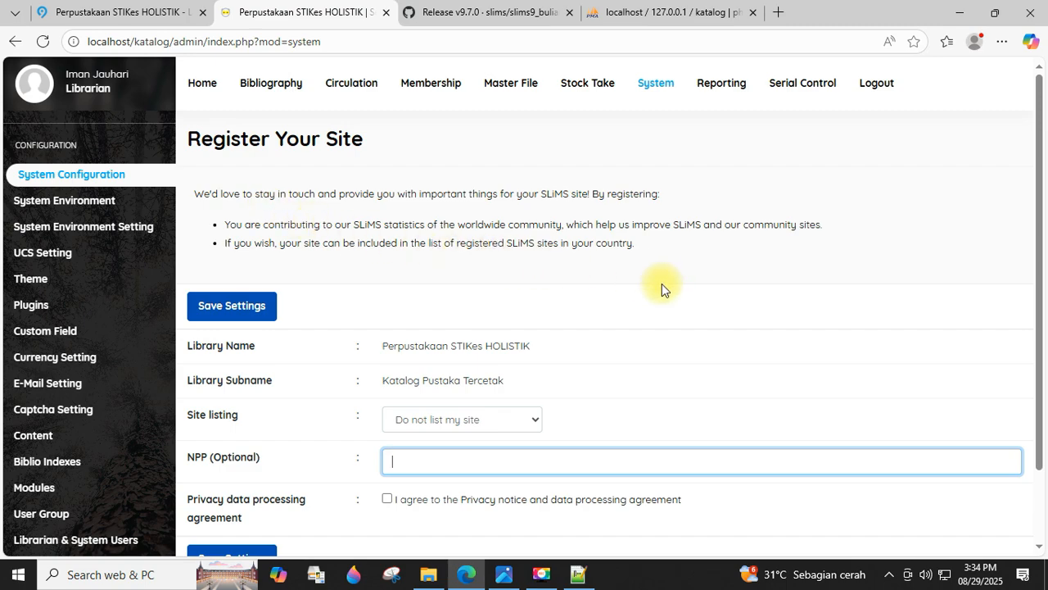
scroll(662, 289, down, 2)
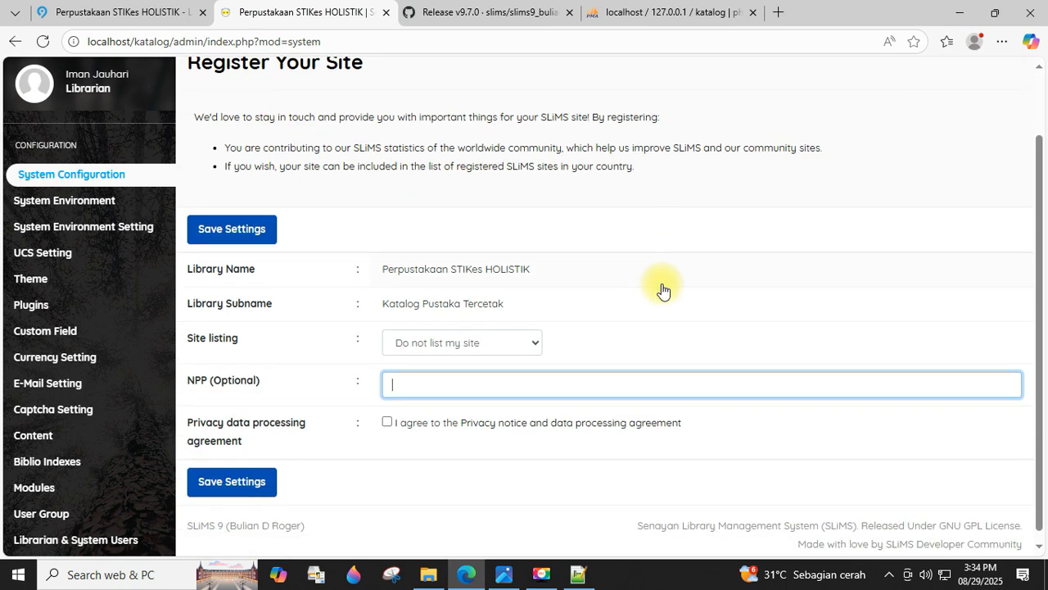
scroll(662, 289, down, 1)
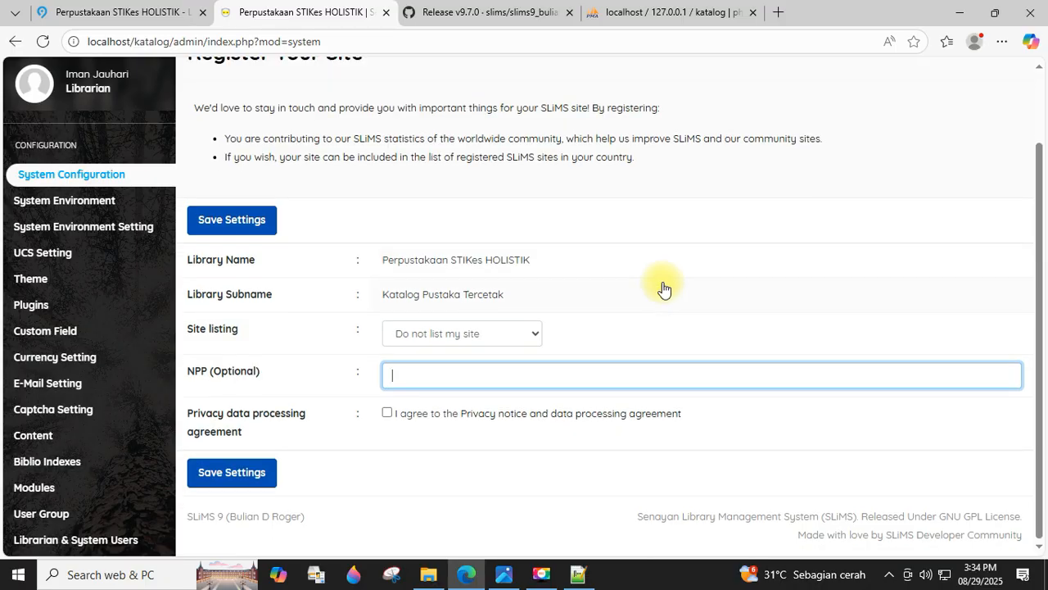
scroll(664, 289, up, 2)
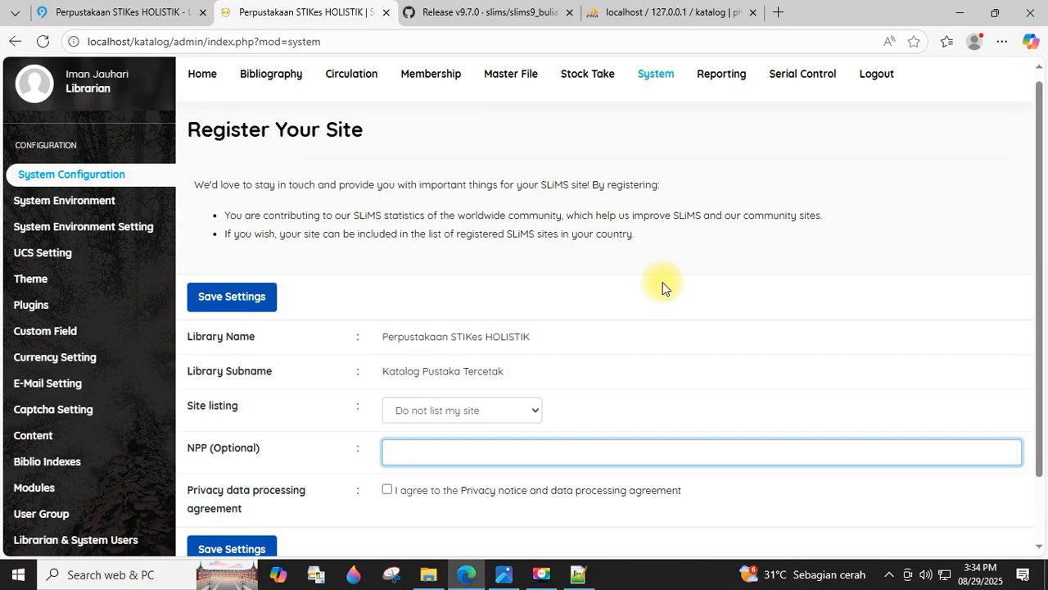
scroll(664, 288, down, 2)
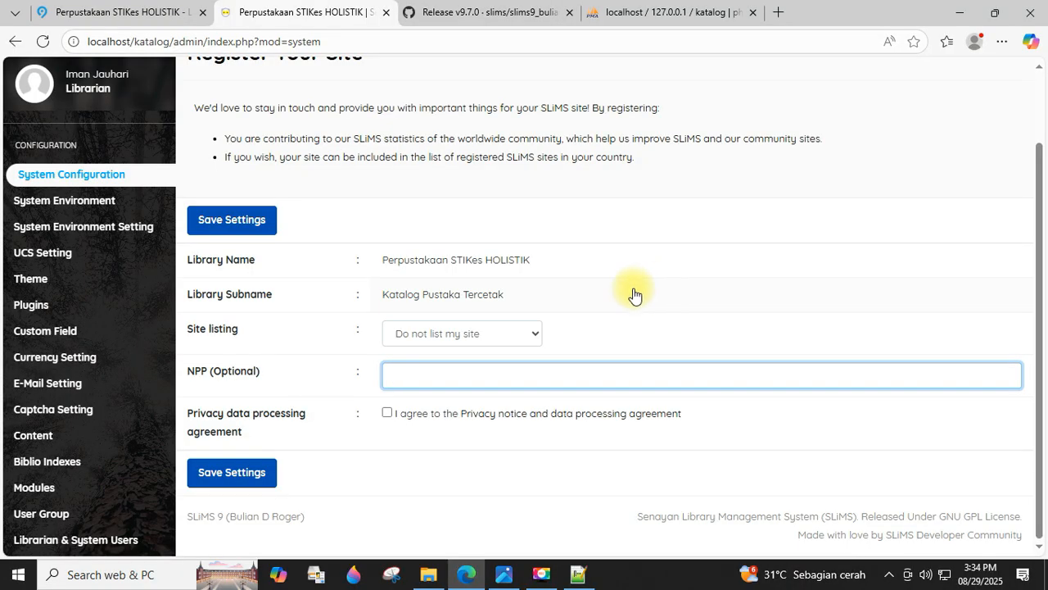
Register the site with the listing "Display my site name with the link", accept the privacy agreement, save, and reload to check the registration
click(462, 334)
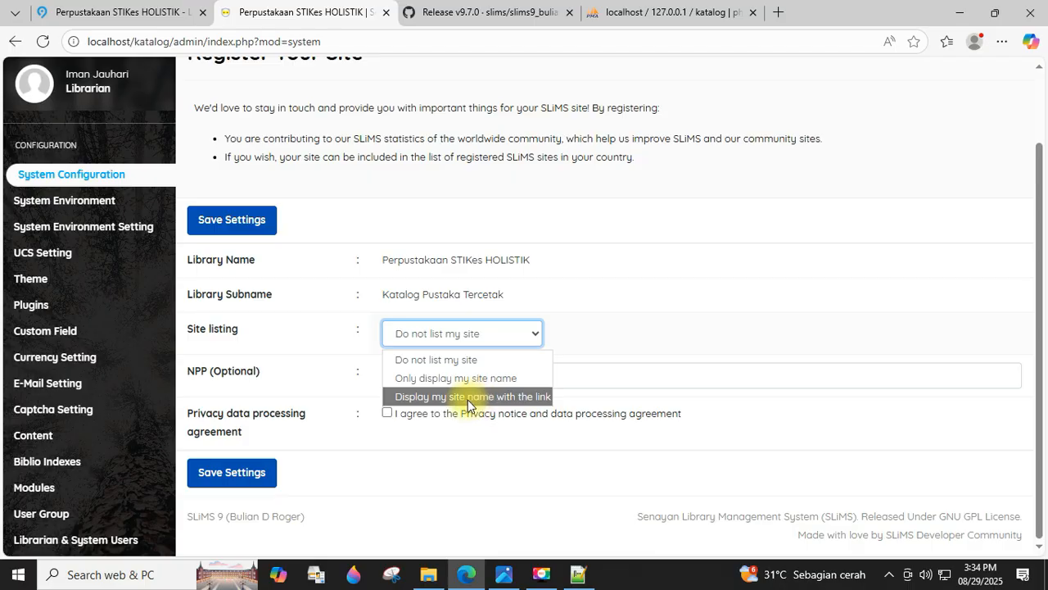
click(520, 396)
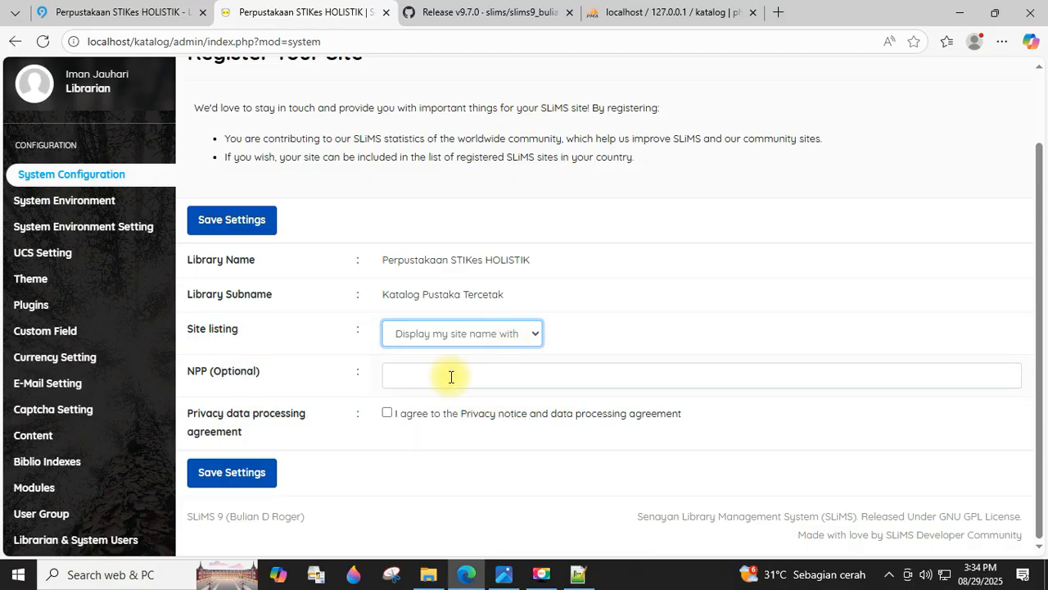
click(423, 375)
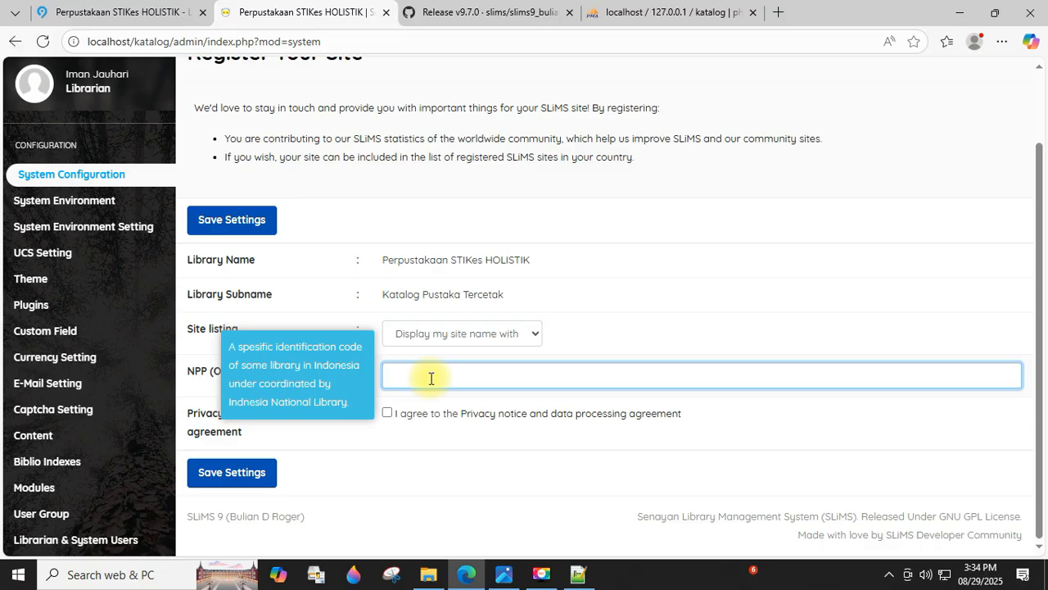
click(413, 488)
click(387, 414)
click(249, 473)
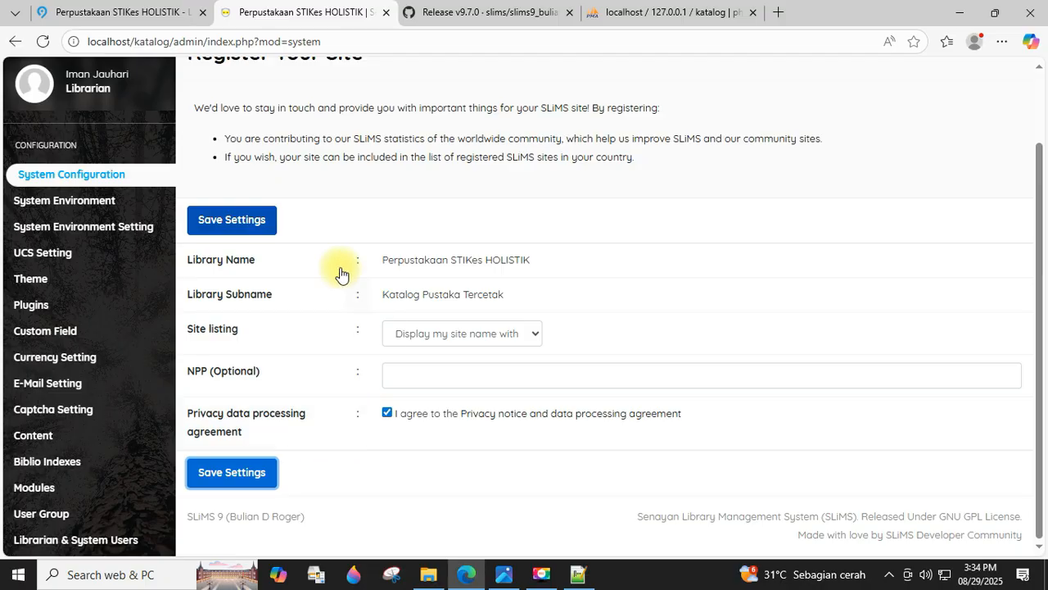
click(253, 230)
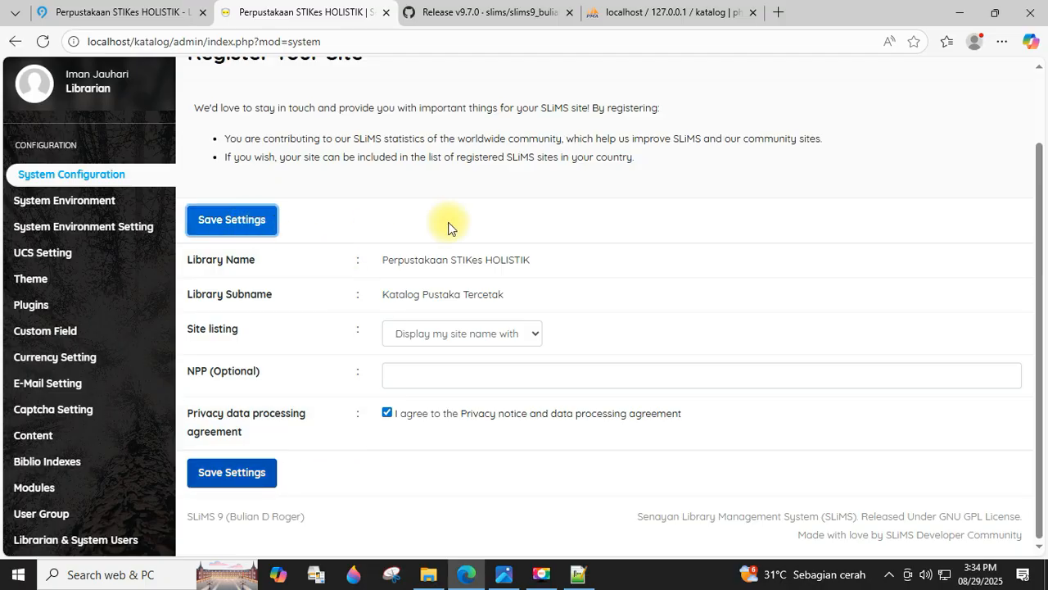
scroll(449, 225, up, 1)
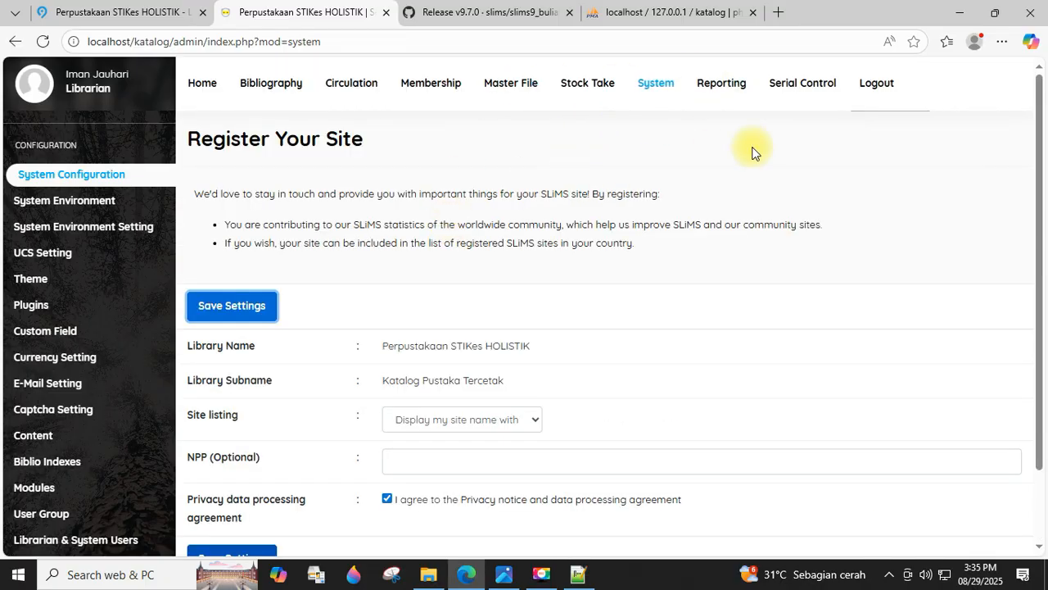
click(42, 41)
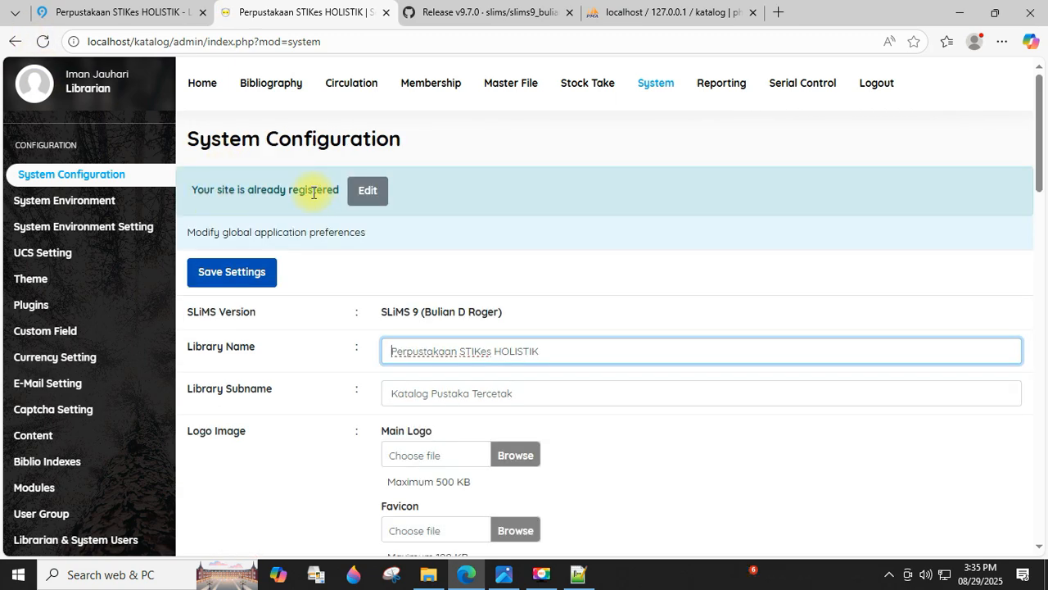
Edit the site registration, set the site listing to "Only display my site name", and save the settings
click(375, 197)
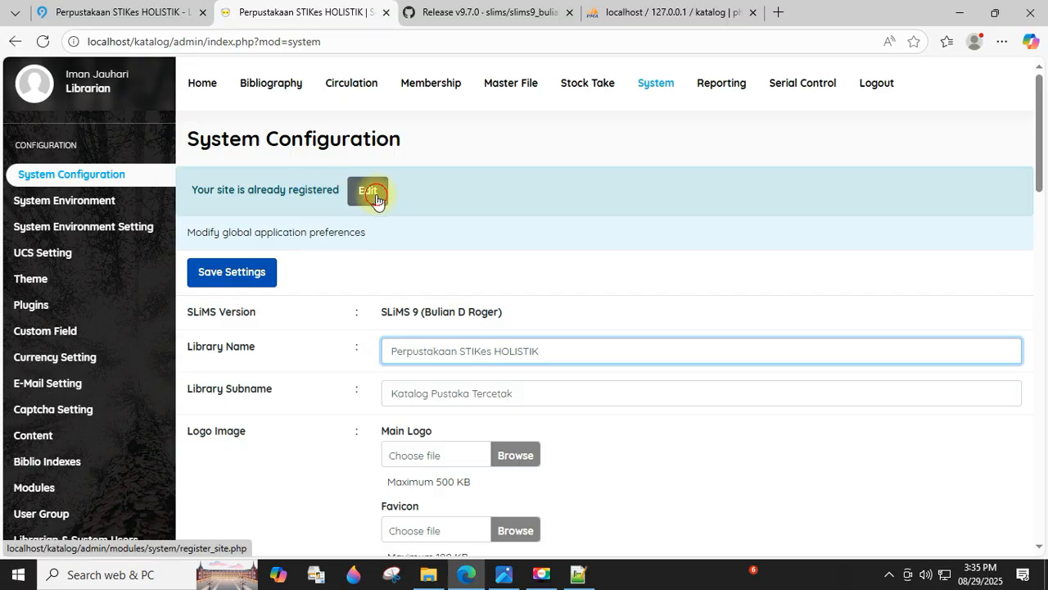
scroll(602, 347, down, 1)
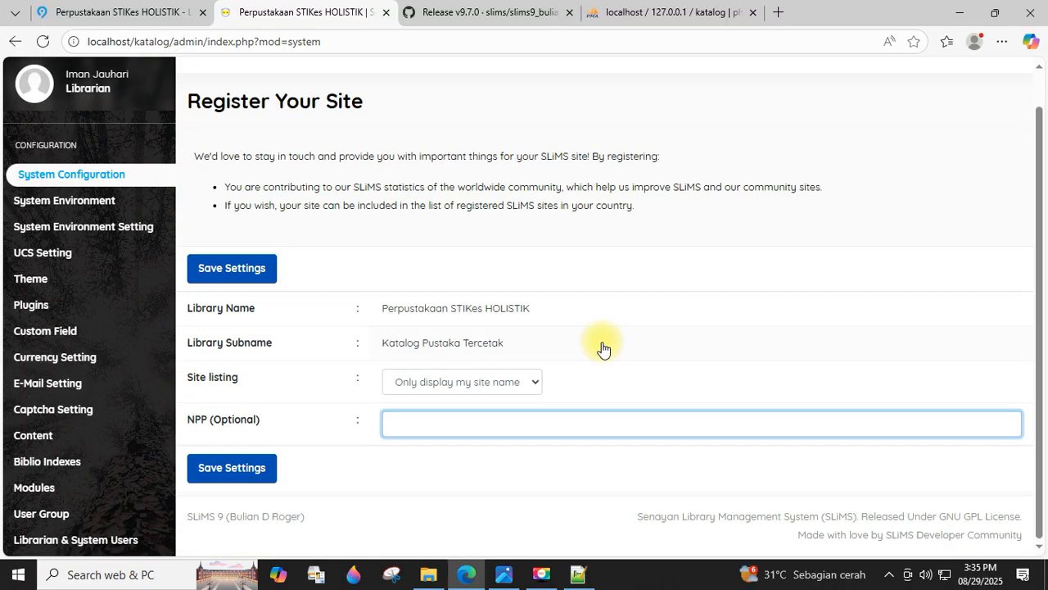
click(485, 383)
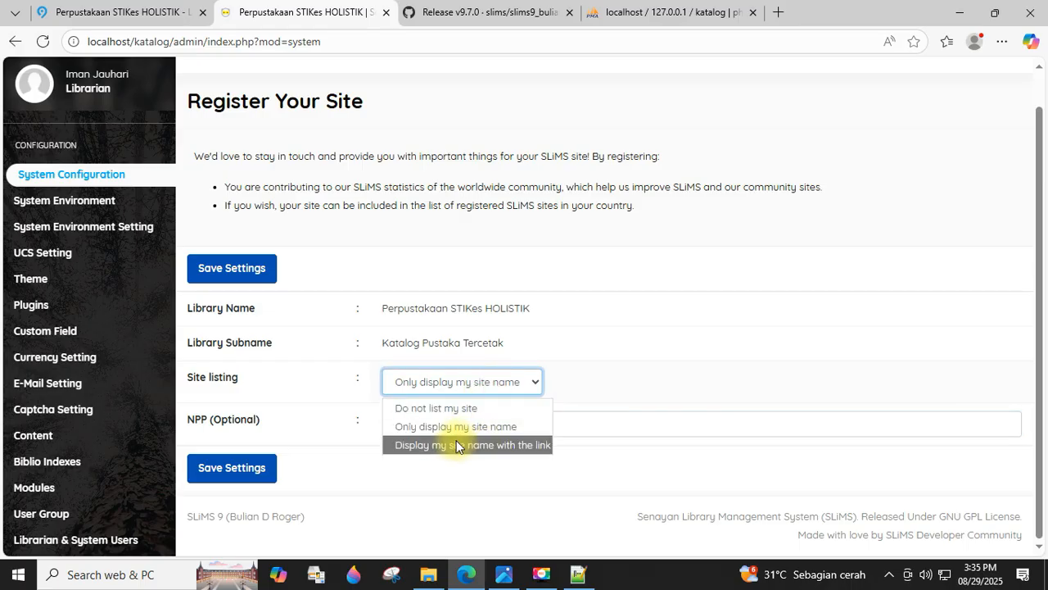
click(453, 443)
click(461, 390)
click(446, 426)
click(206, 467)
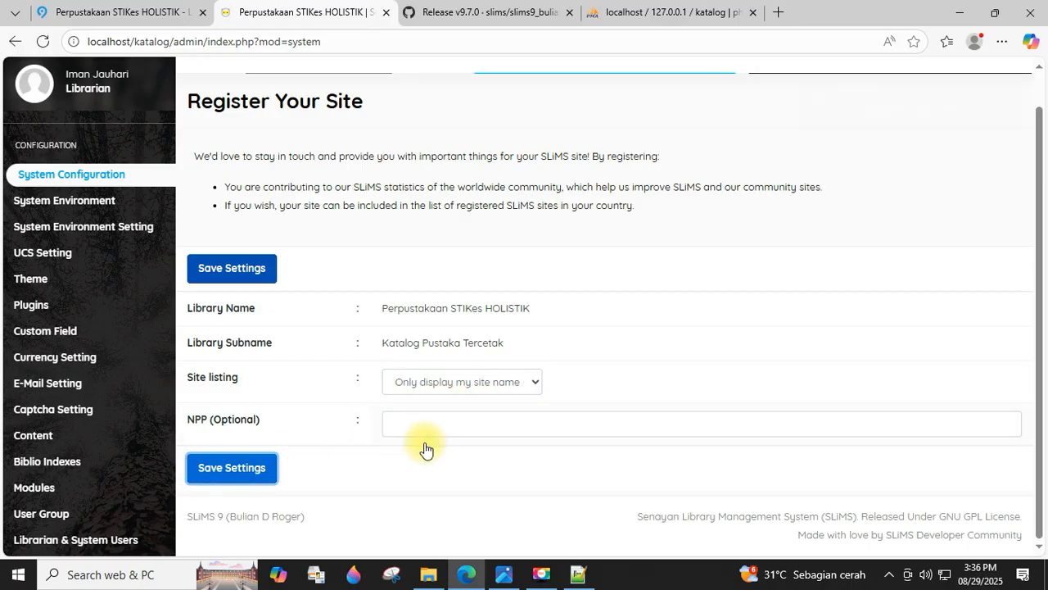
scroll(451, 245, up, 1)
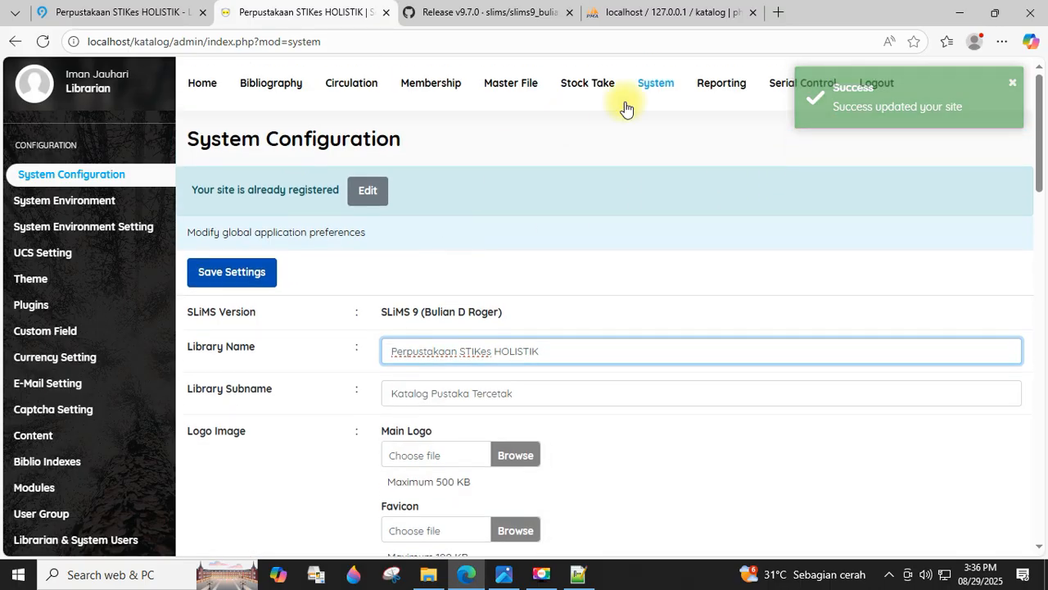
Look through the Reporting and Serial Control modules, and check the book covers in the Bibliography list
click(713, 89)
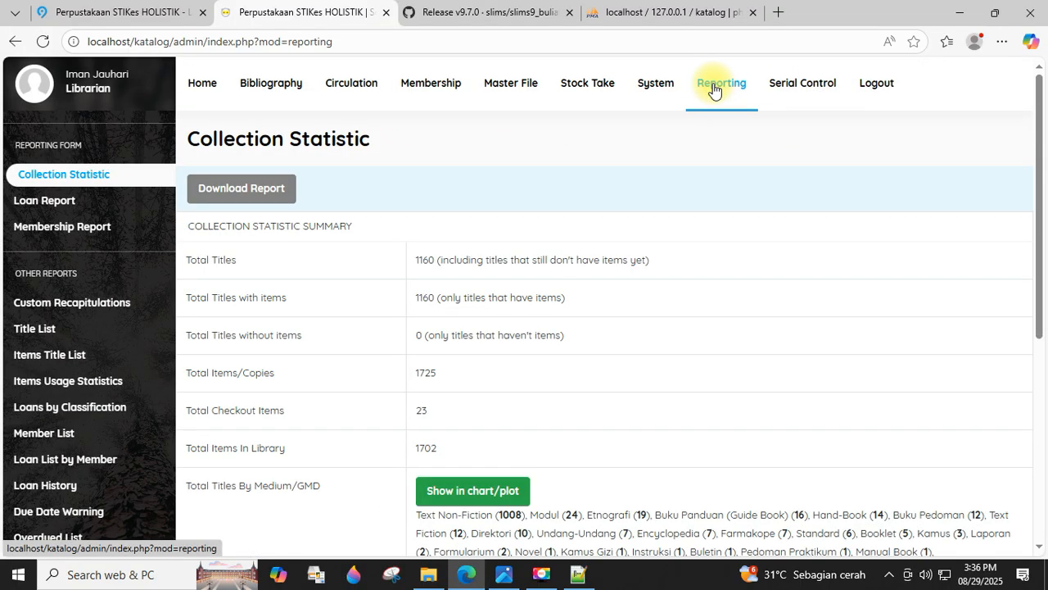
click(802, 94)
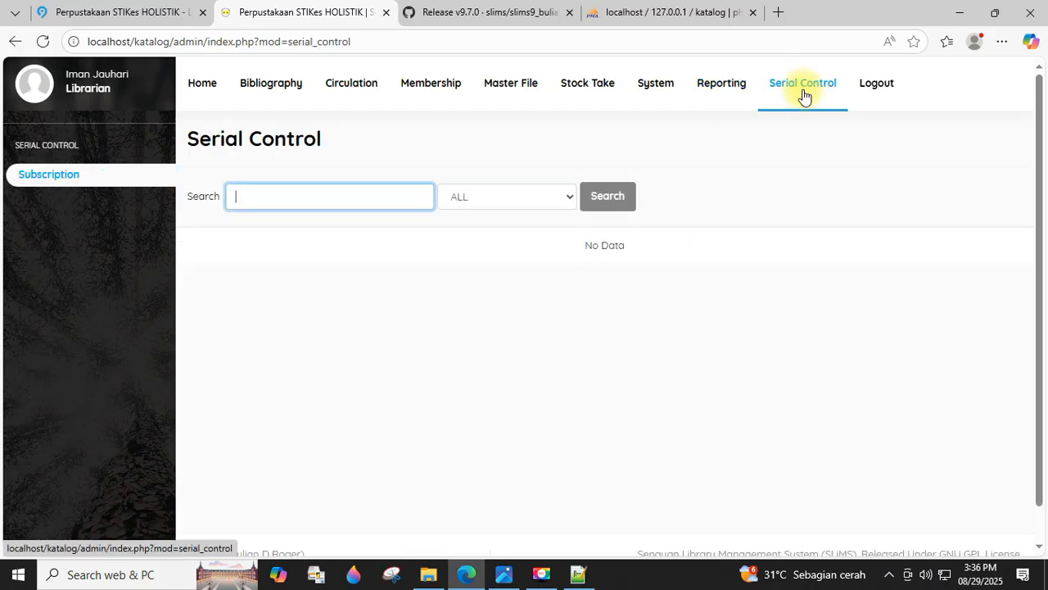
click(715, 93)
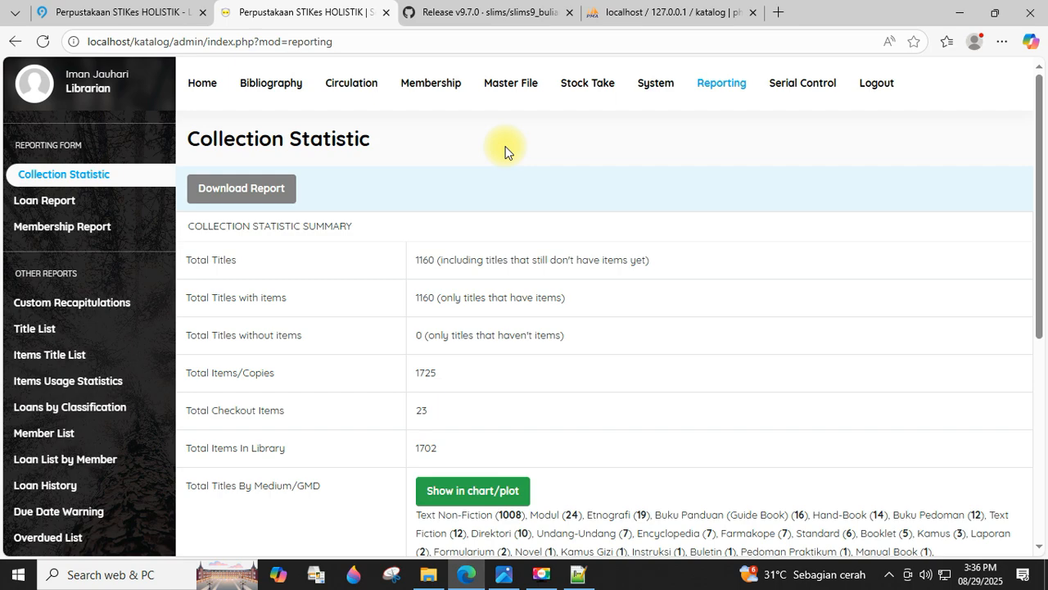
click(265, 88)
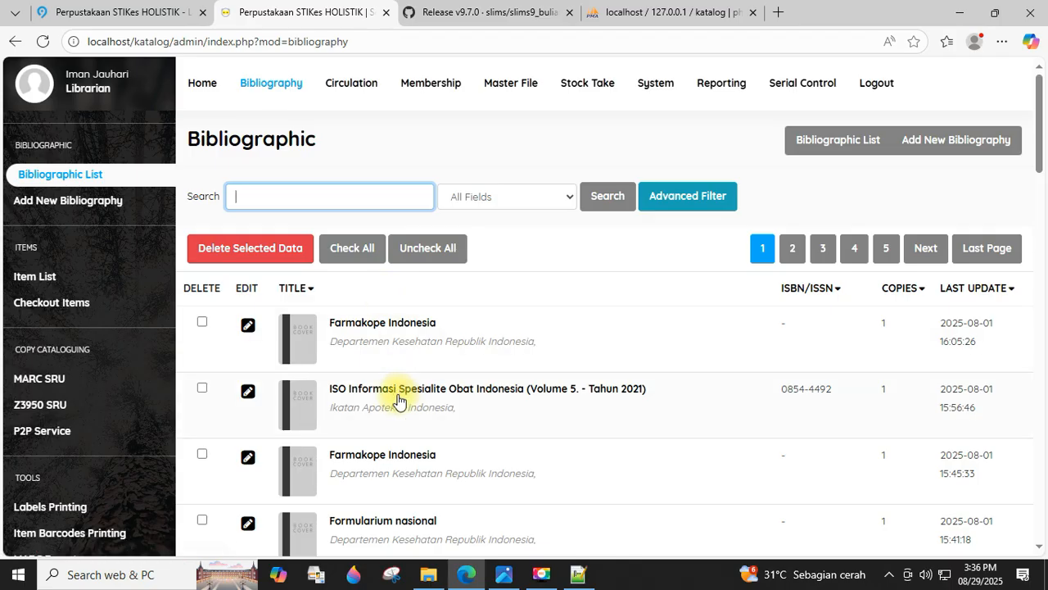
scroll(414, 391, down, 1)
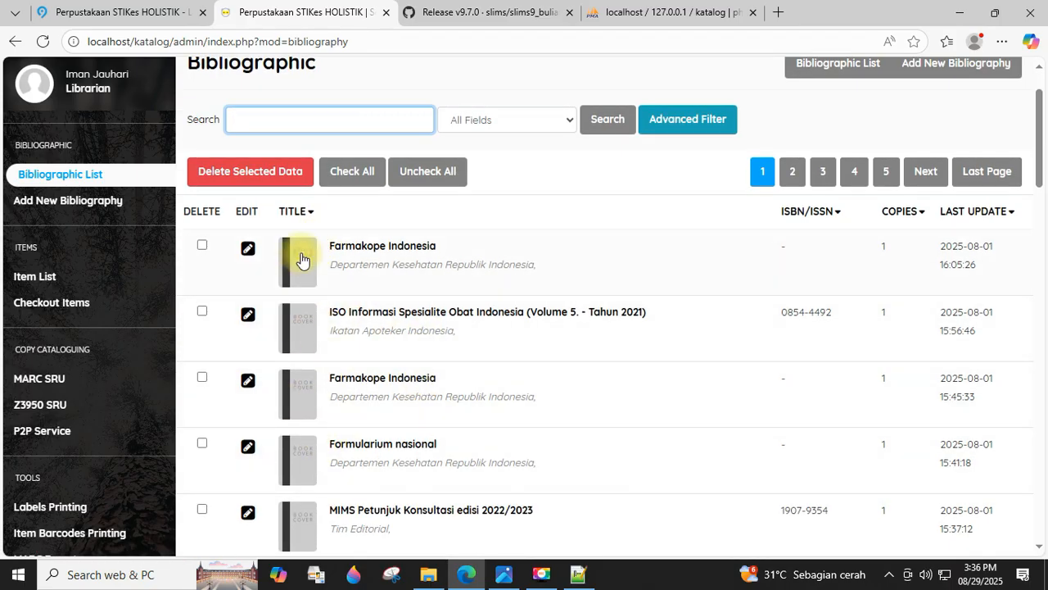
scroll(301, 259, up, 1)
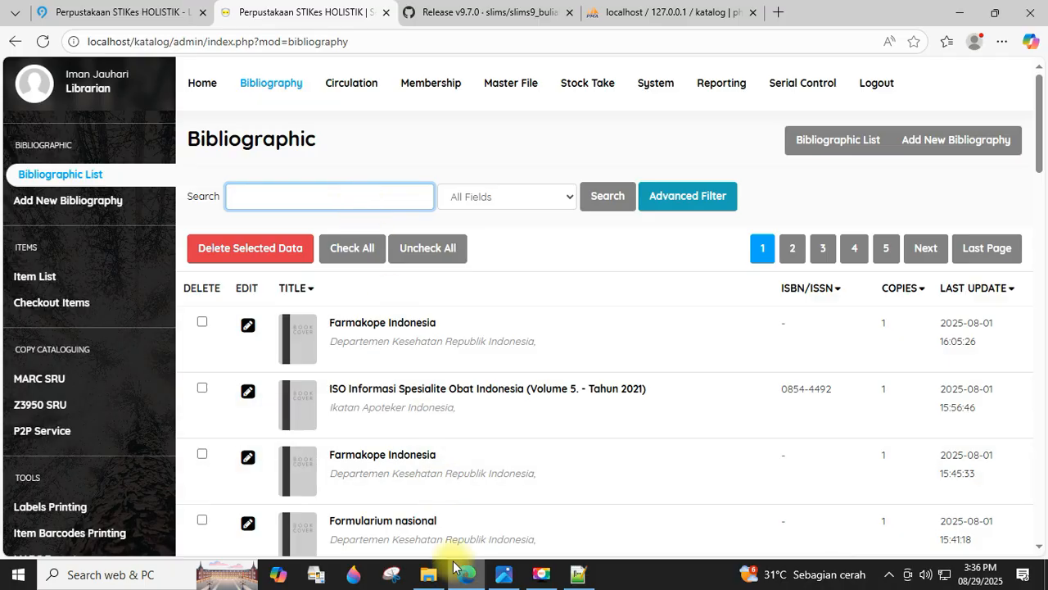
In File Explorer, go to htdocs, open the katalog folder in a new window and katalog-lama in the existing one
click(429, 574)
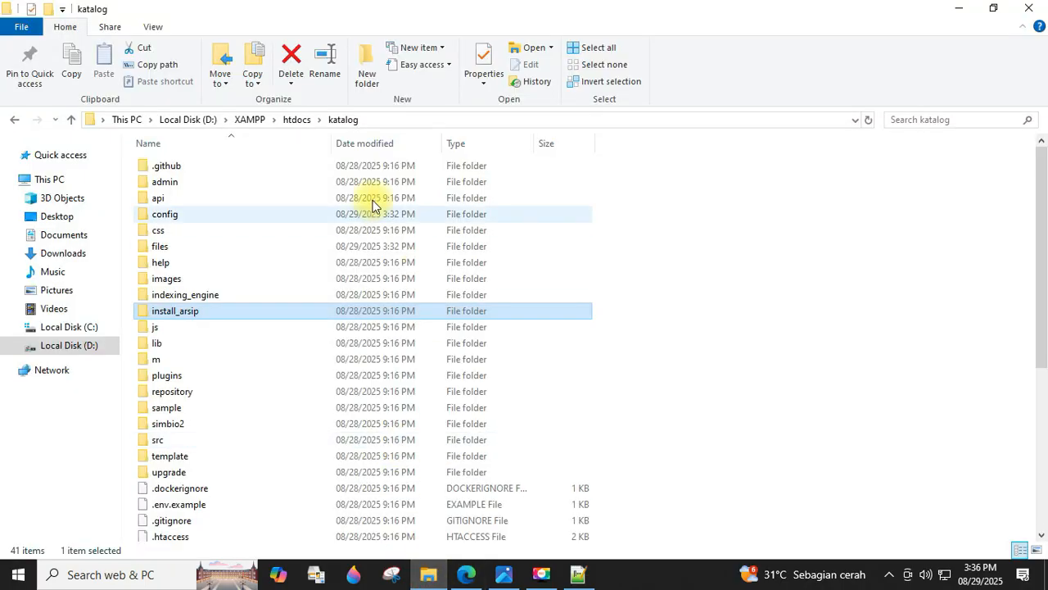
click(295, 121)
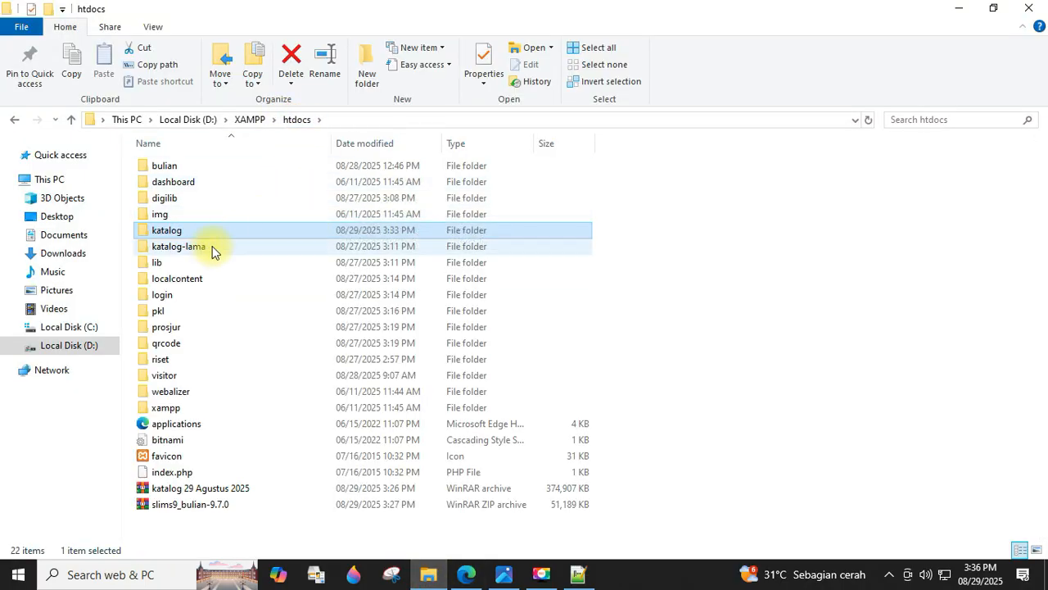
mouse_move(206, 248)
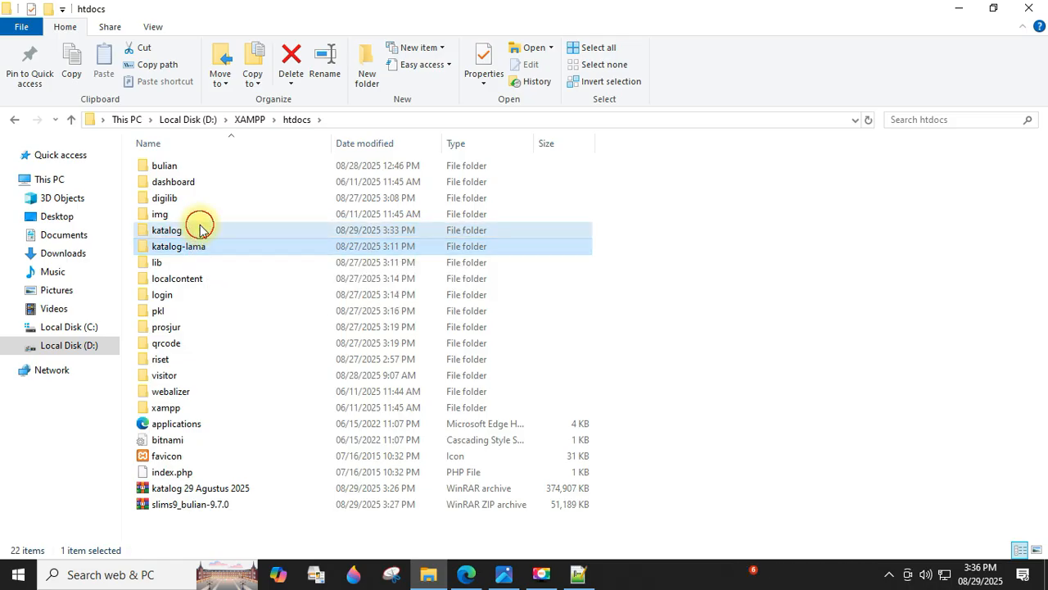
right_click(198, 230)
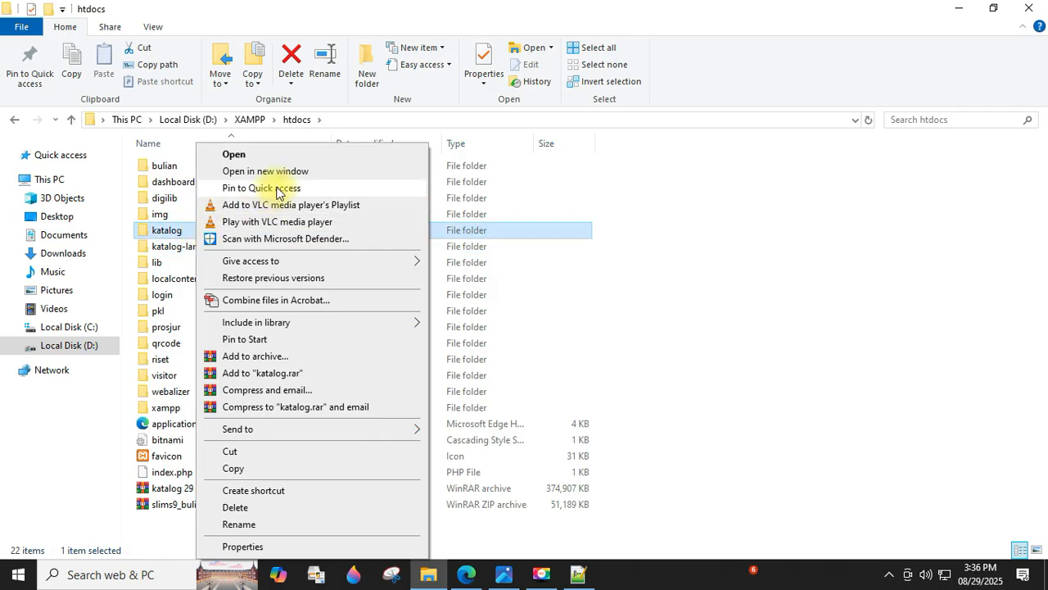
click(281, 174)
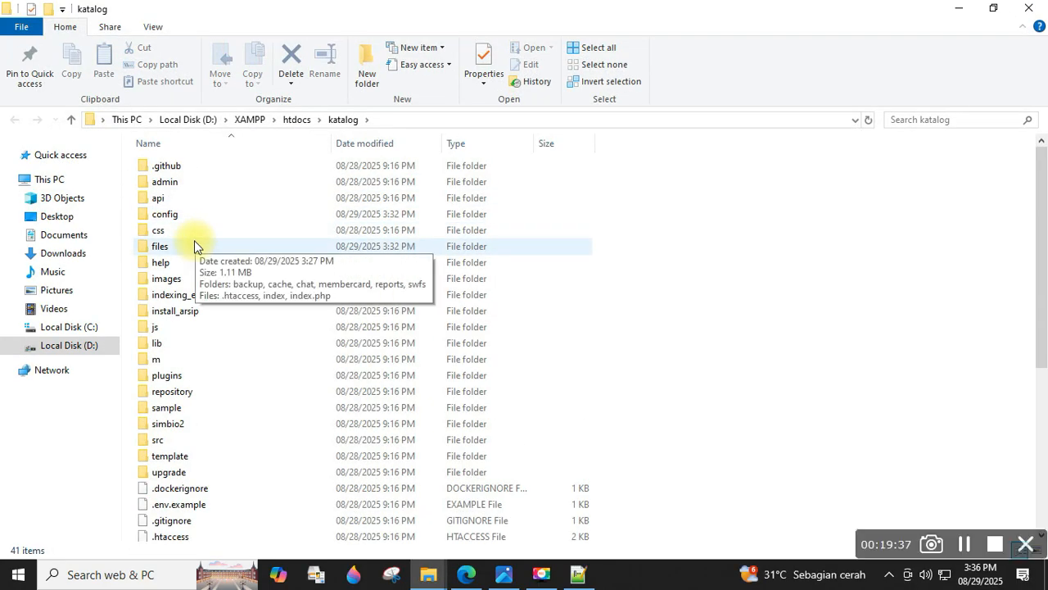
double_click(184, 249)
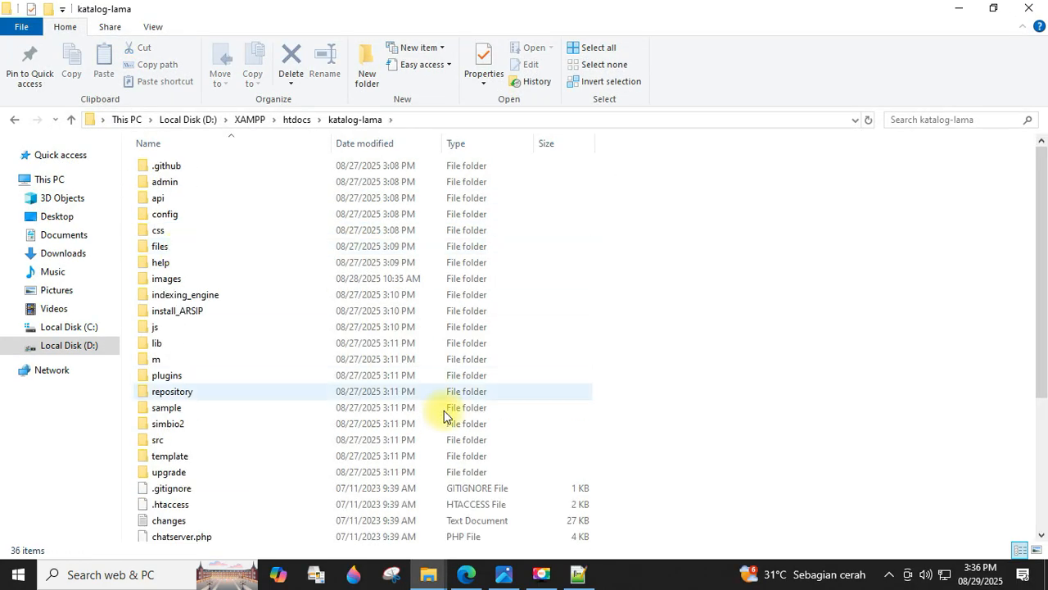
Switch to the katalog-lama window, open its images\docs folder, and look through the book cover files
mouse_move(429, 573)
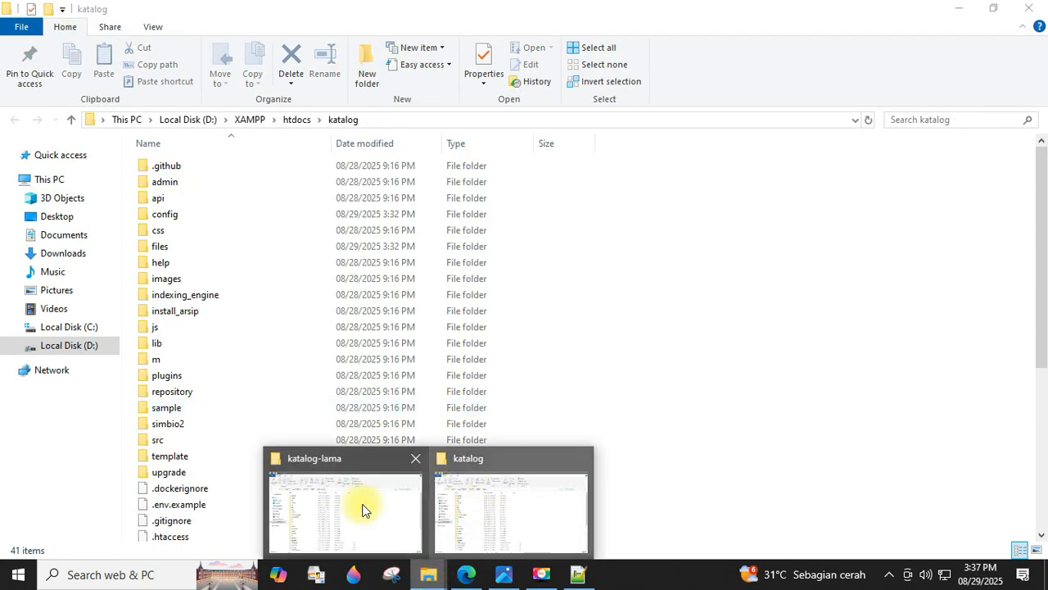
mouse_move(302, 490)
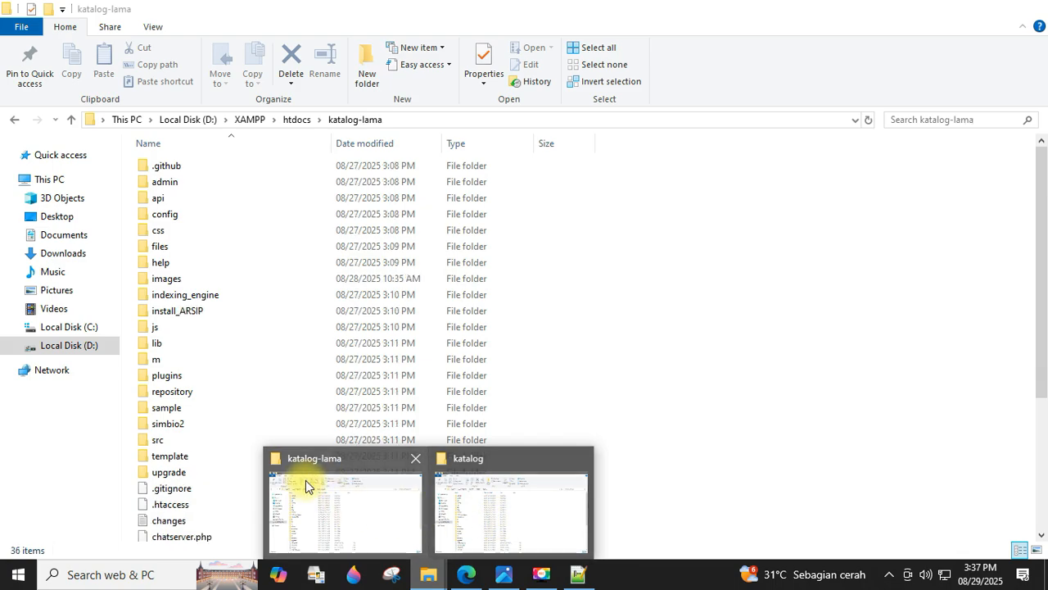
mouse_move(542, 503)
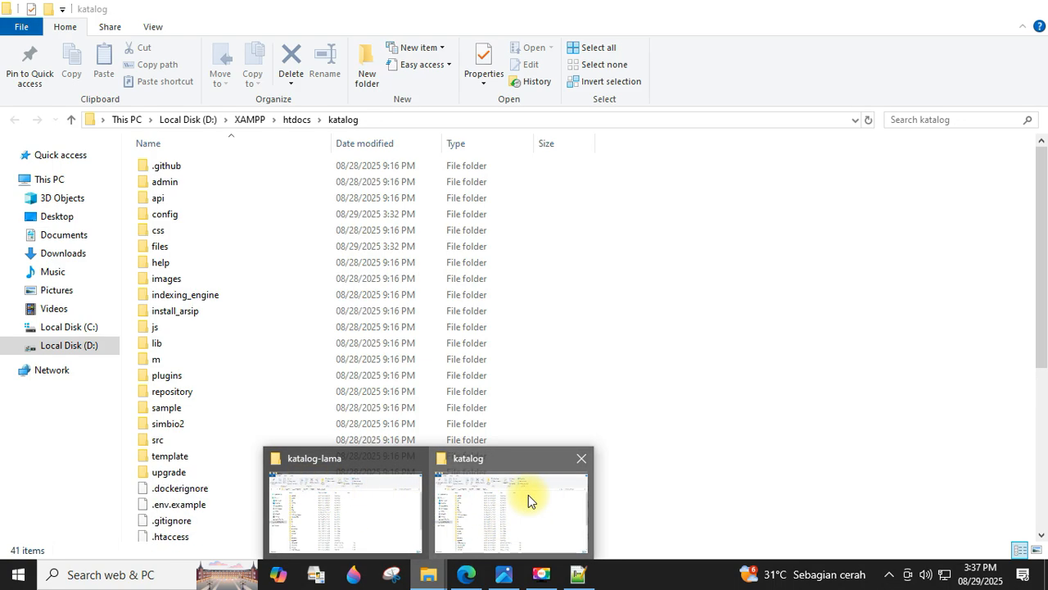
mouse_move(336, 509)
click(337, 509)
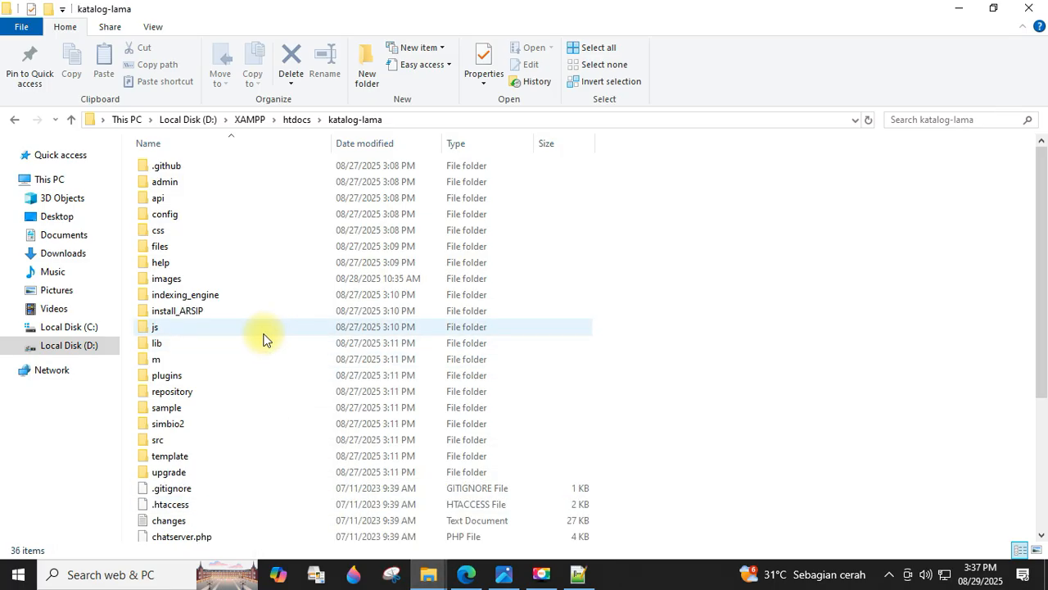
double_click(171, 278)
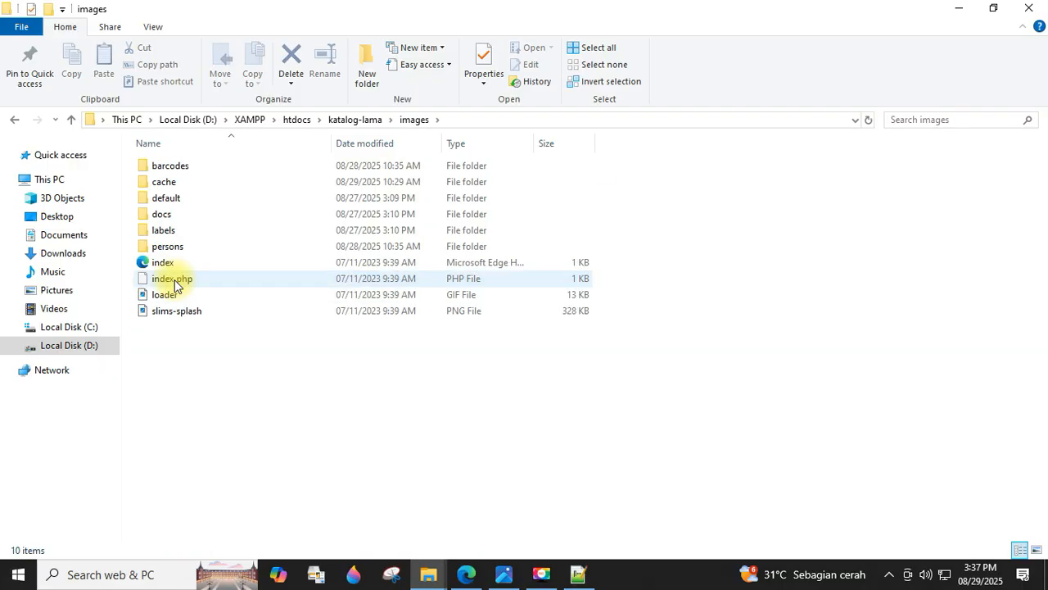
double_click(172, 218)
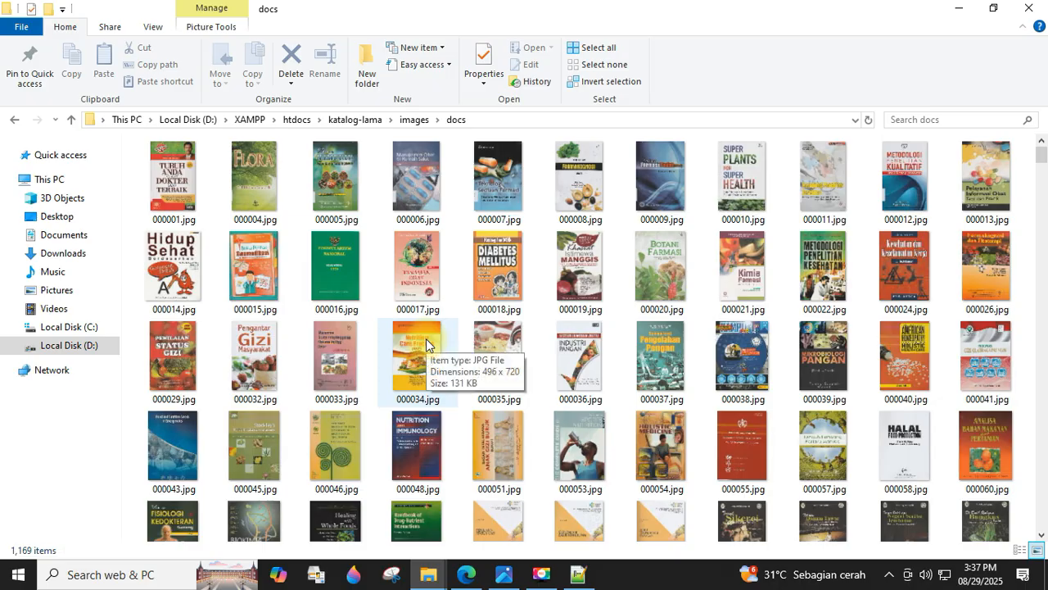
drag(1041, 156, 1038, 524)
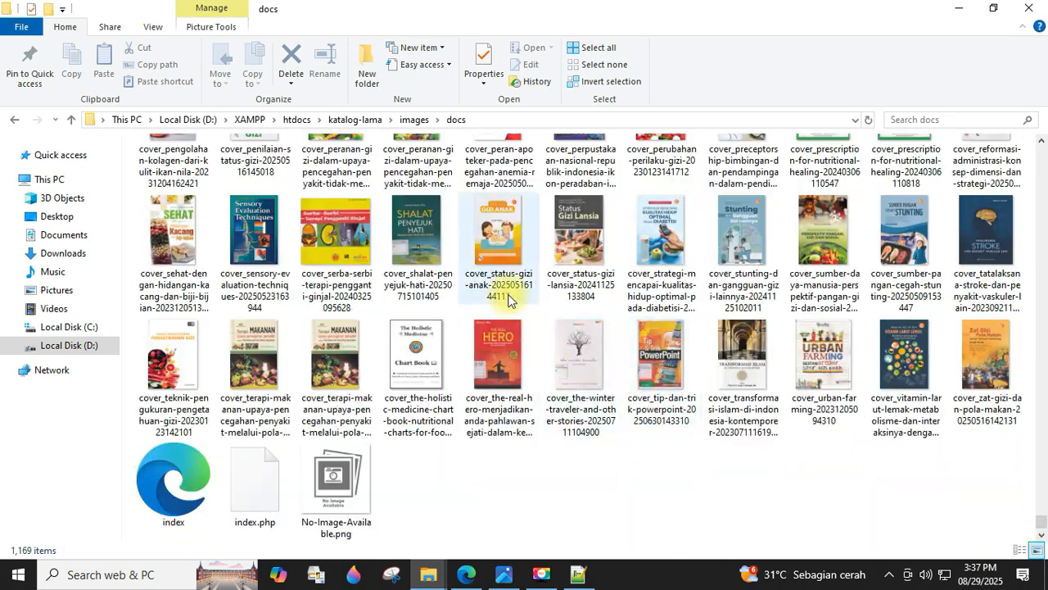
Move all files except index and index.php from katalog-lama\images\docs into the images\docs folder of katalog
click(495, 256)
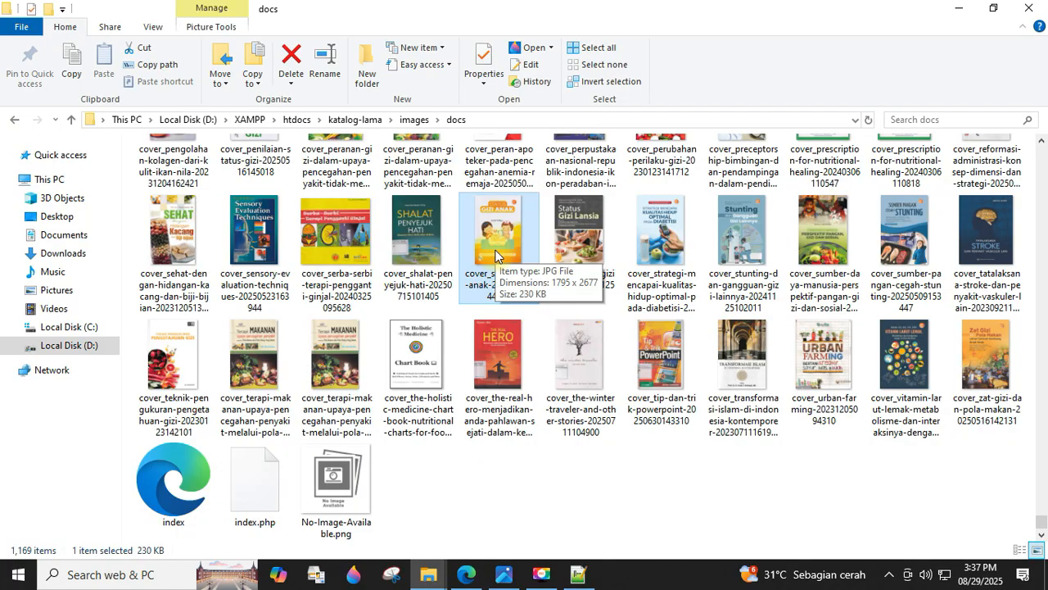
key(ctrl+a)
ctrl+click(253, 484)
ctrl+click(173, 483)
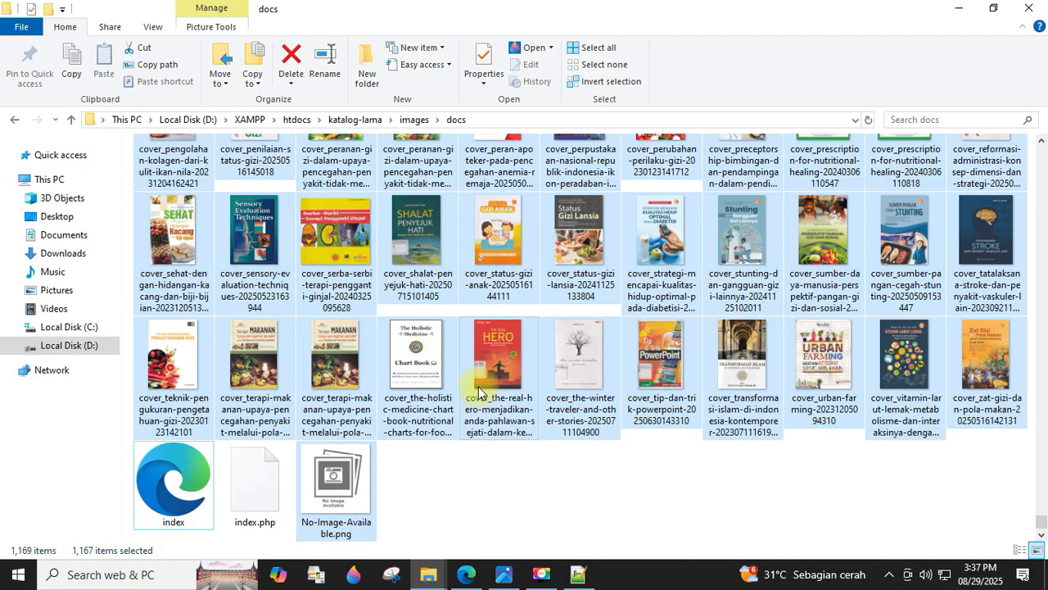
key(alt+Tab)
double_click(166, 280)
double_click(167, 221)
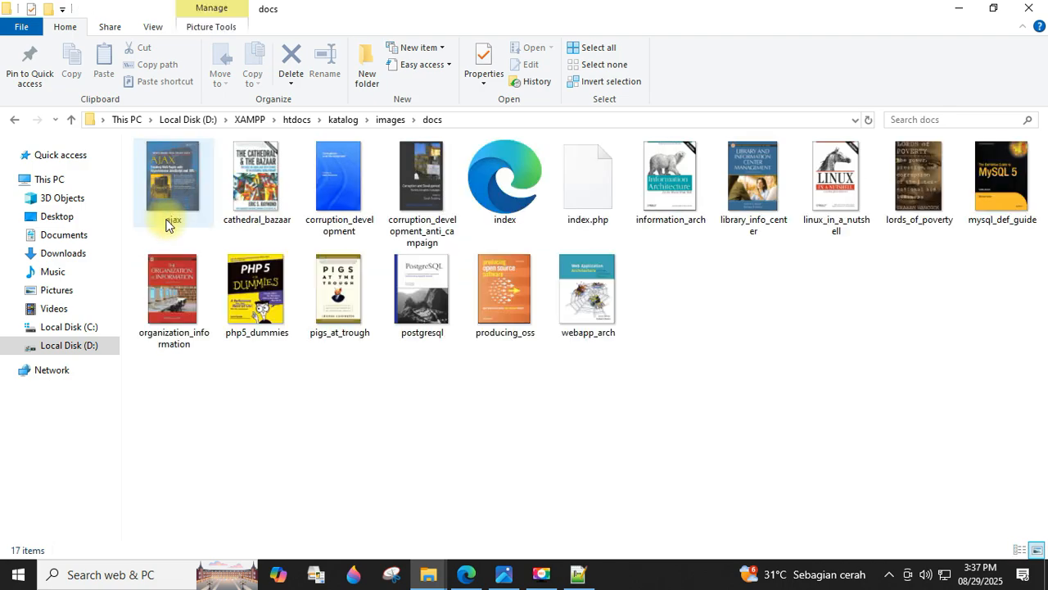
click(599, 199)
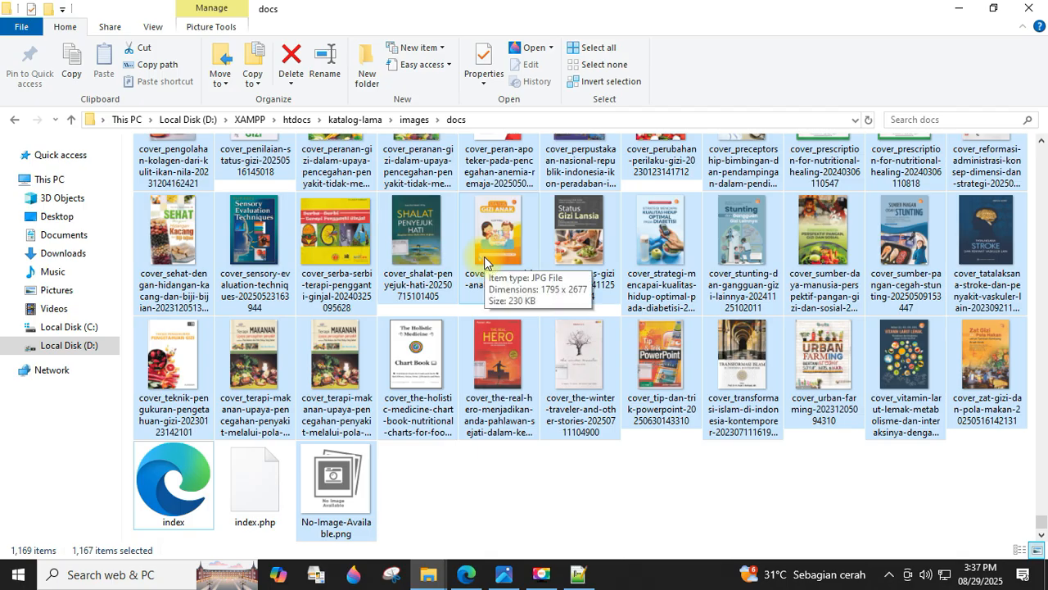
key(ctrl+x)
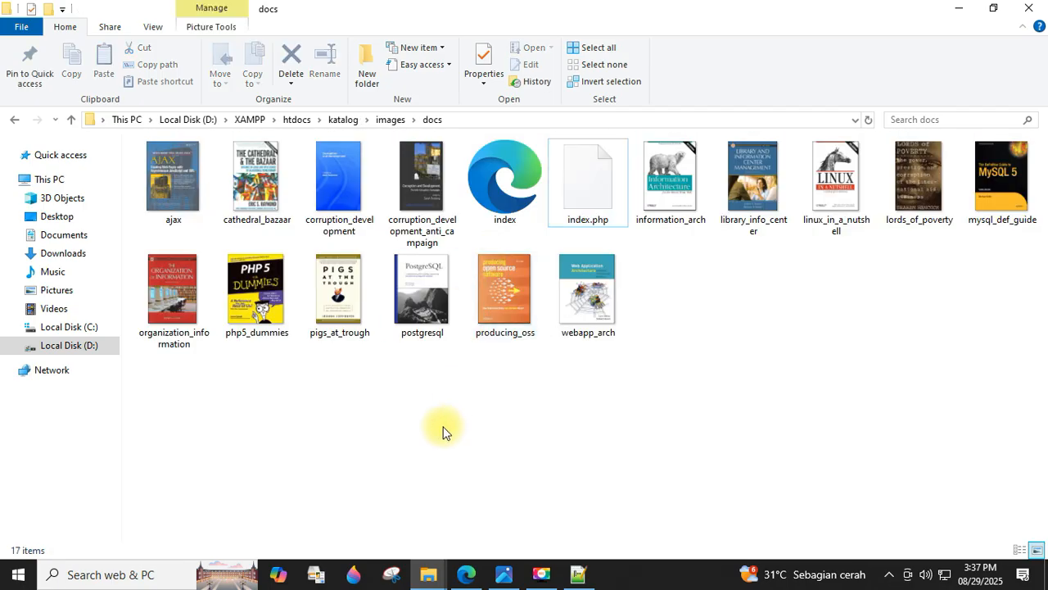
key(ctrl+v)
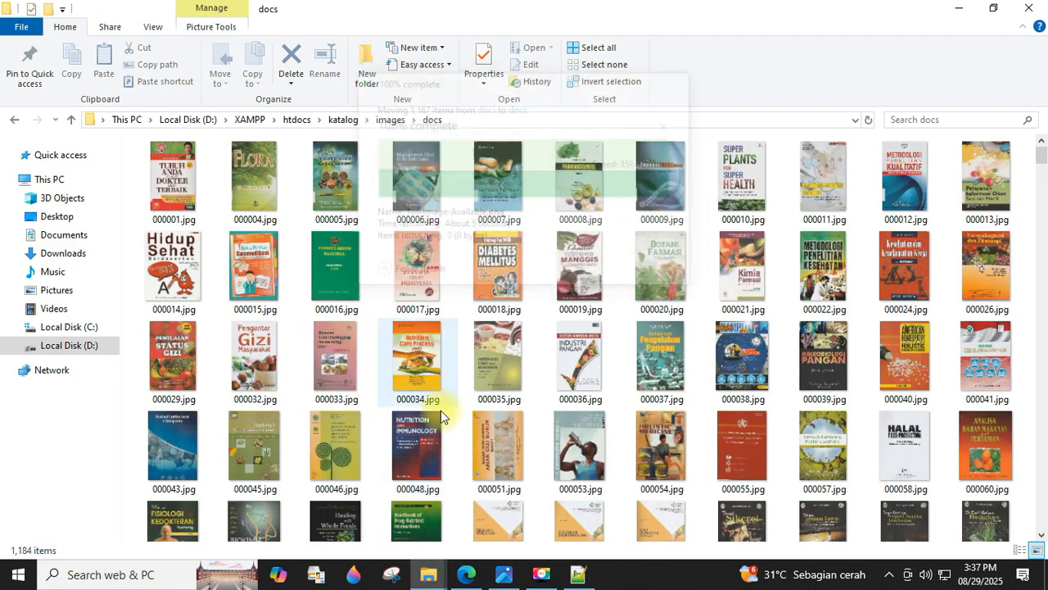
click(492, 403)
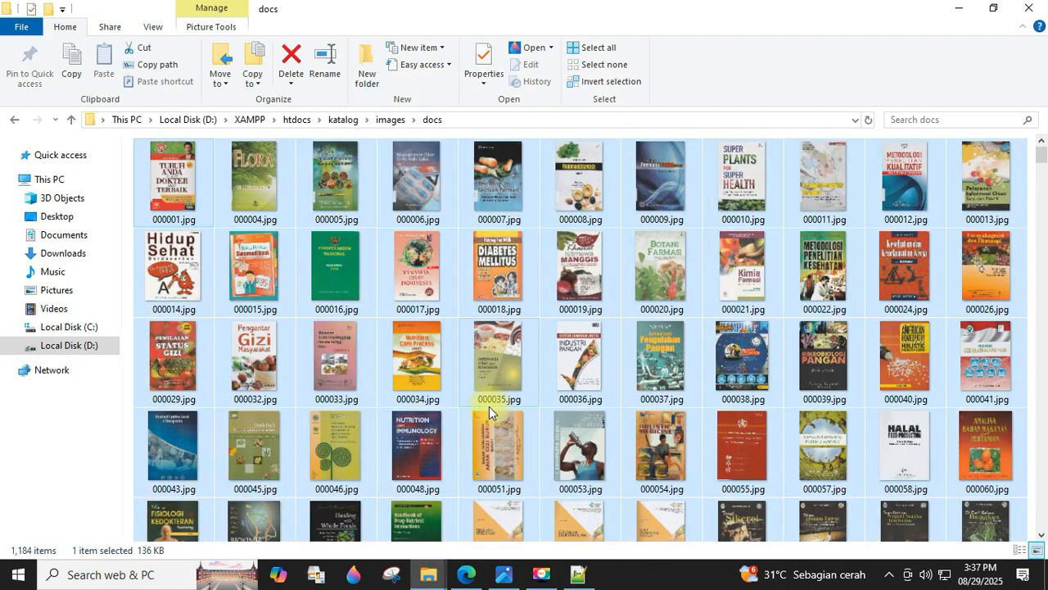
Switch to Edge, reload the Bibliography list to check the book covers, and open the member list to check the member photos
click(467, 574)
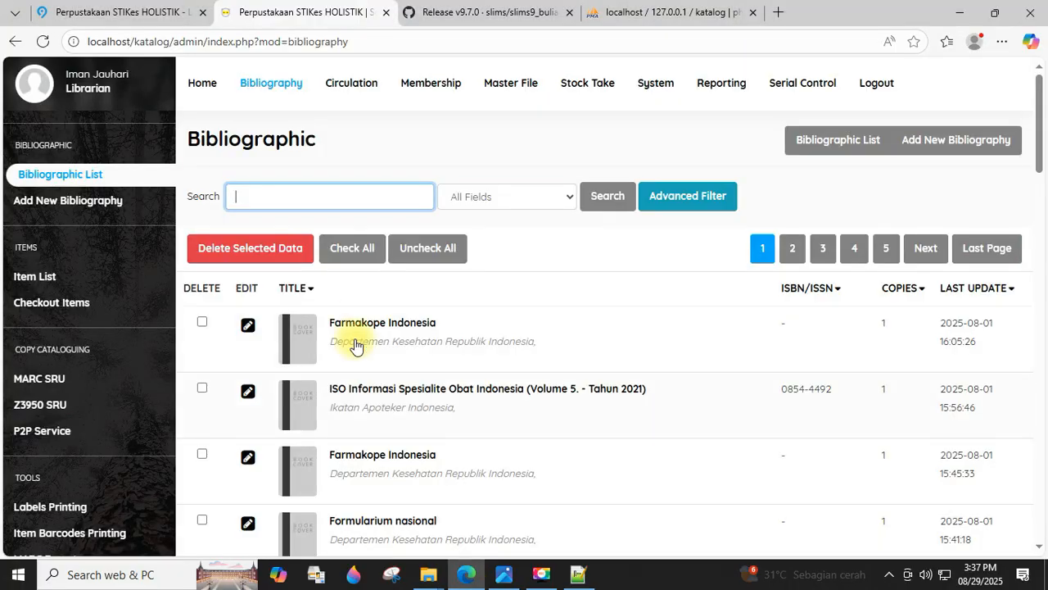
click(46, 47)
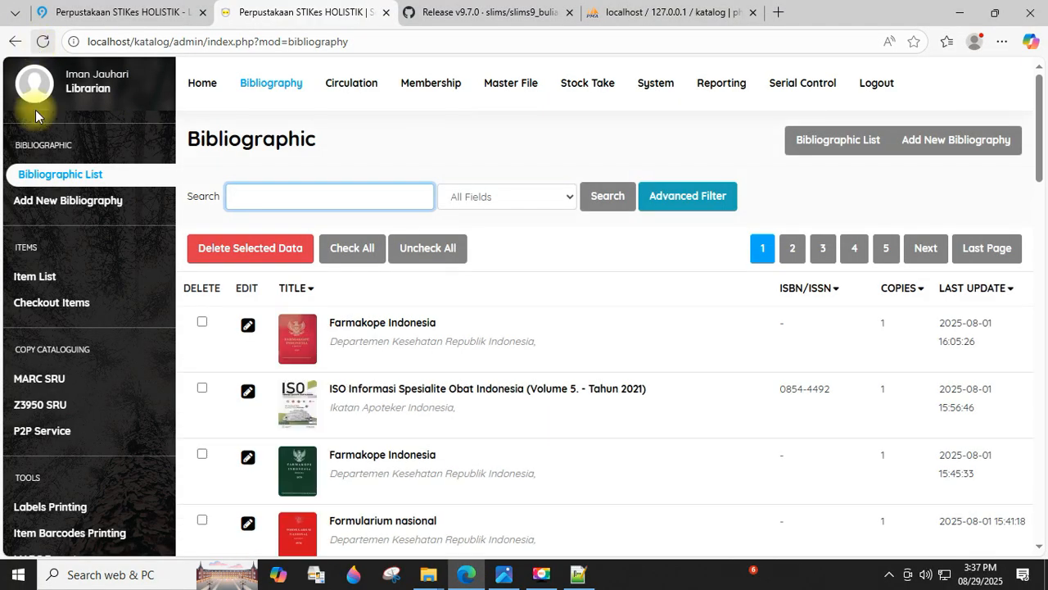
scroll(502, 496, down, 10)
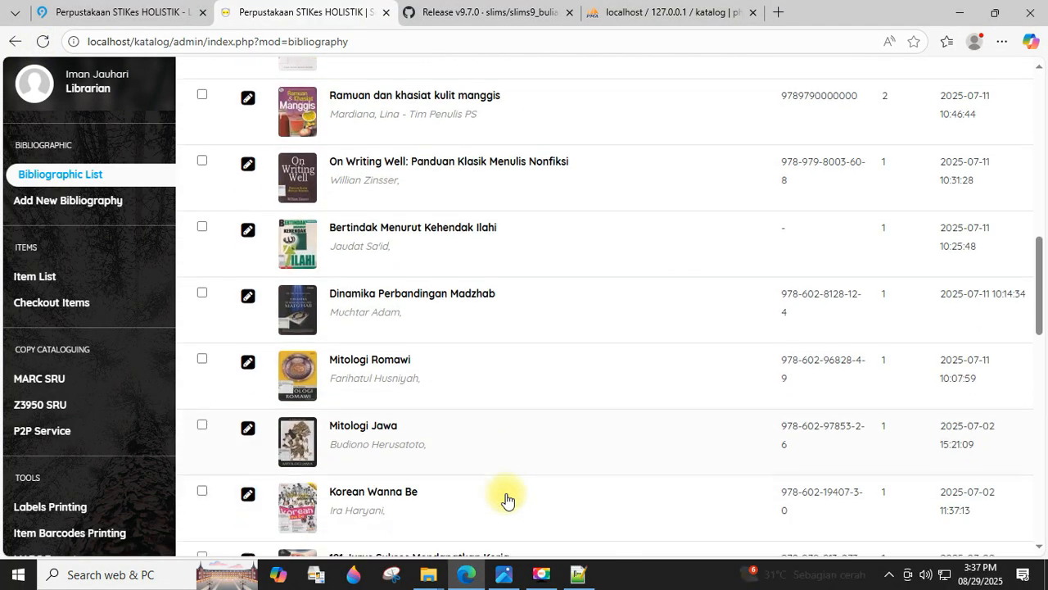
scroll(506, 499, down, 8)
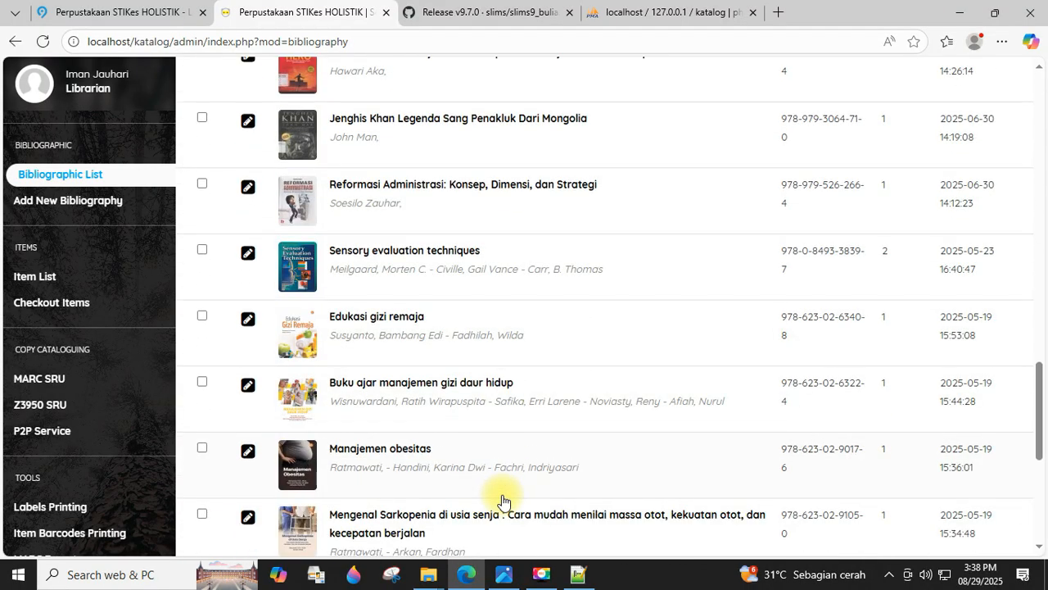
scroll(502, 500, up, 7)
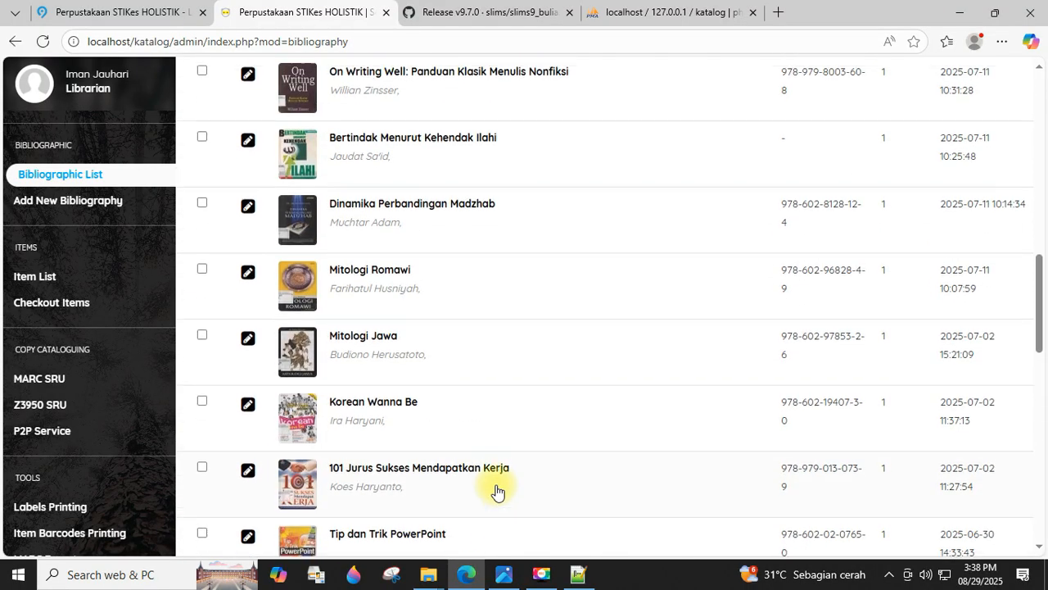
scroll(496, 492, up, 12)
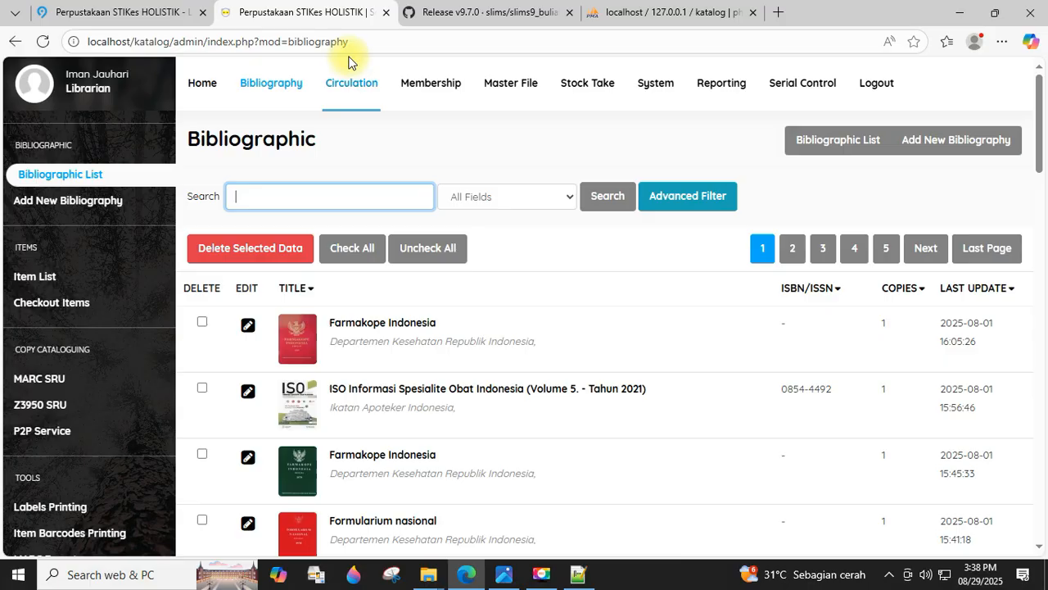
click(424, 85)
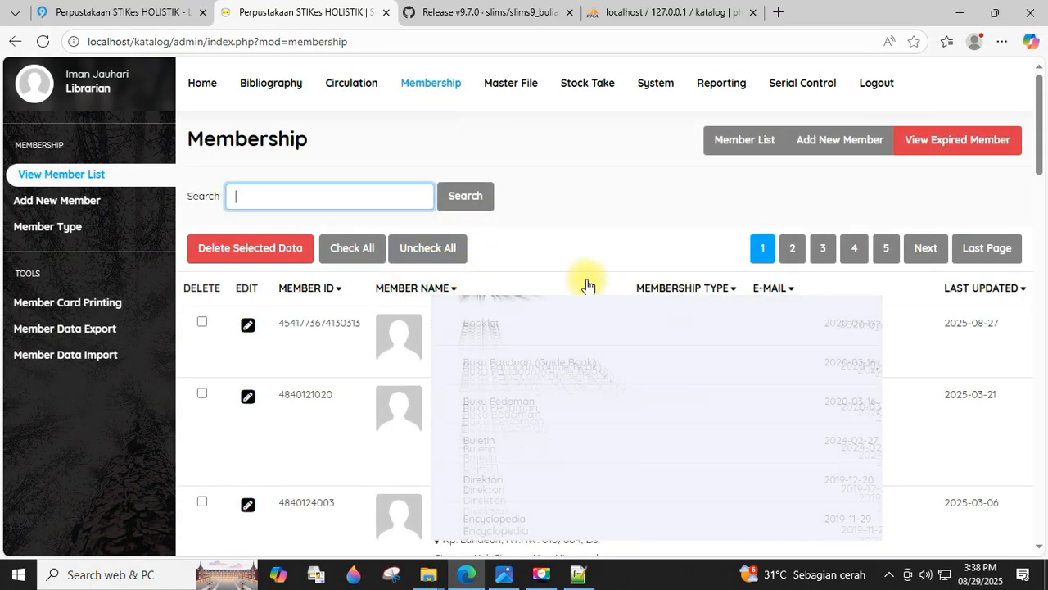
Switch to the katalog-lama window in File Explorer and open its images\persons folder
key(alt+Tab)
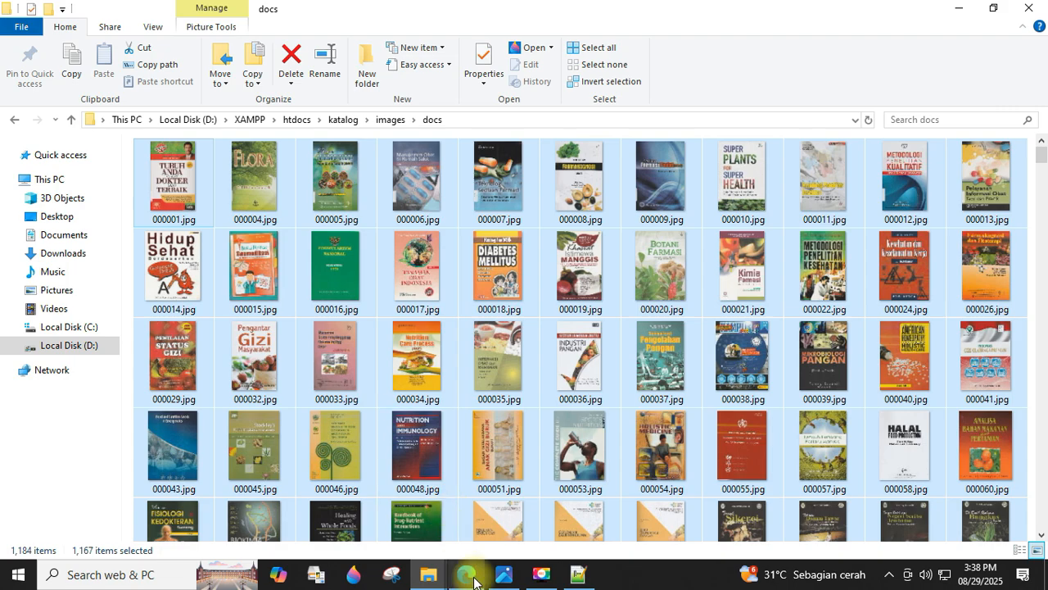
click(428, 574)
click(344, 516)
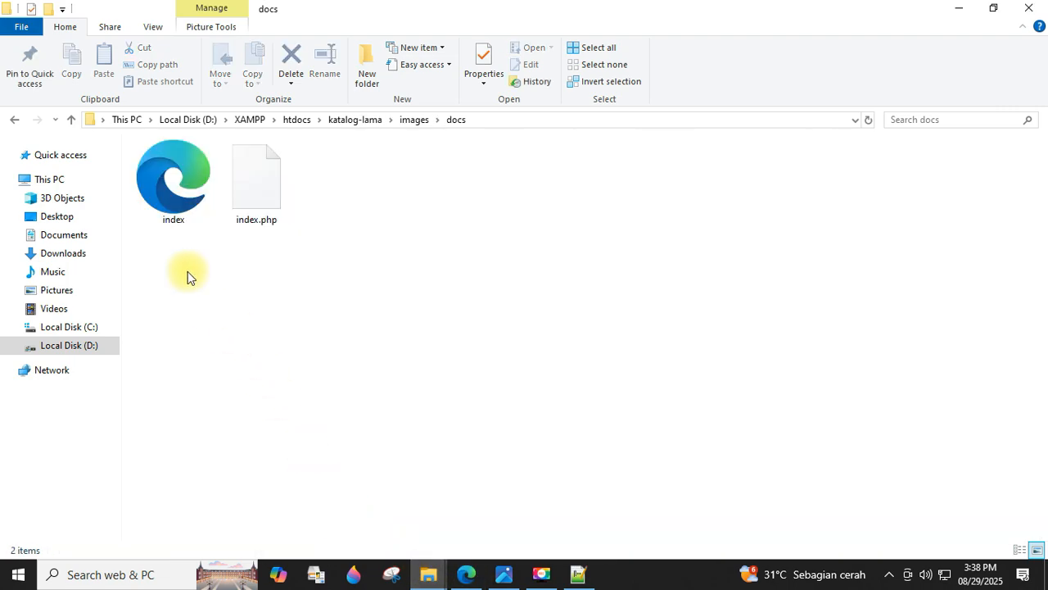
click(296, 120)
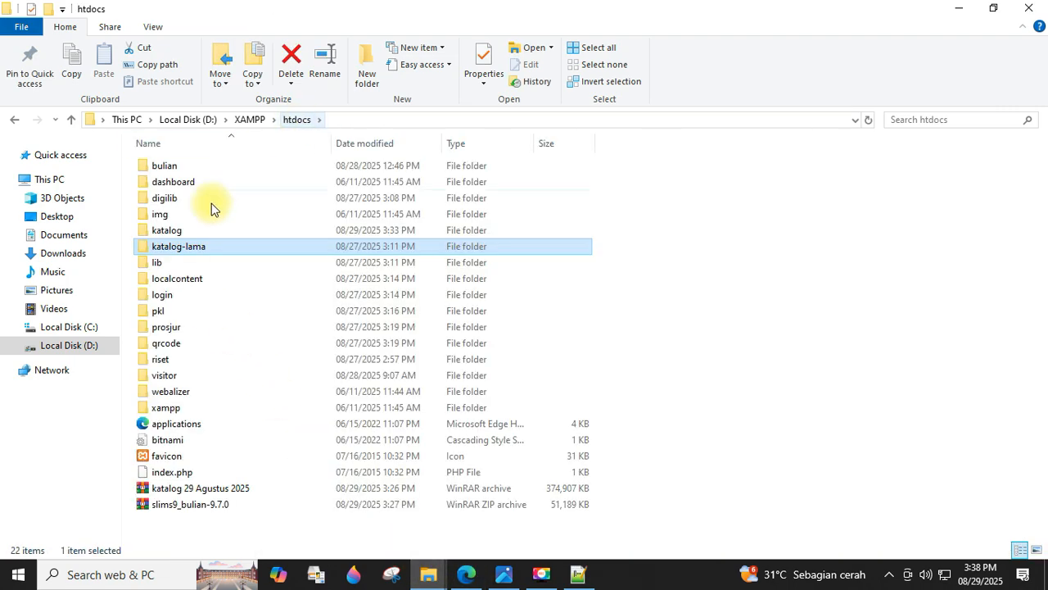
double_click(172, 250)
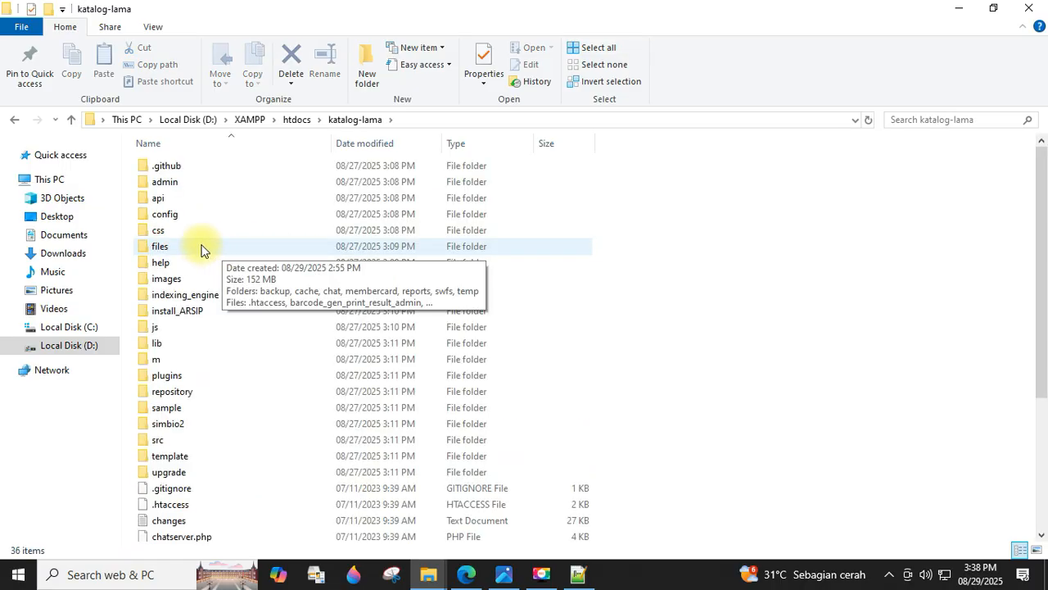
double_click(176, 279)
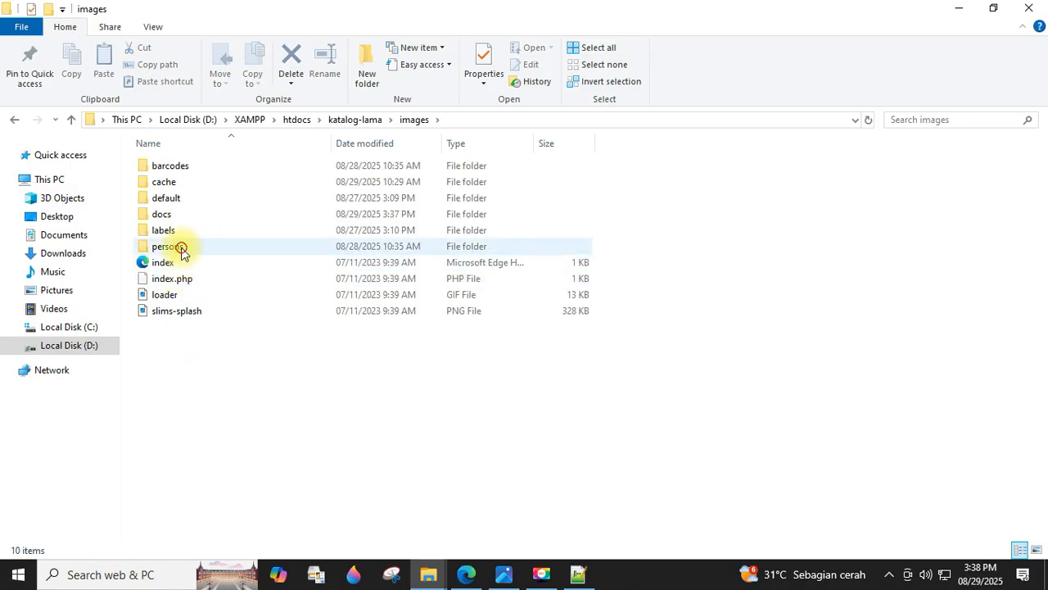
double_click(181, 248)
click(414, 266)
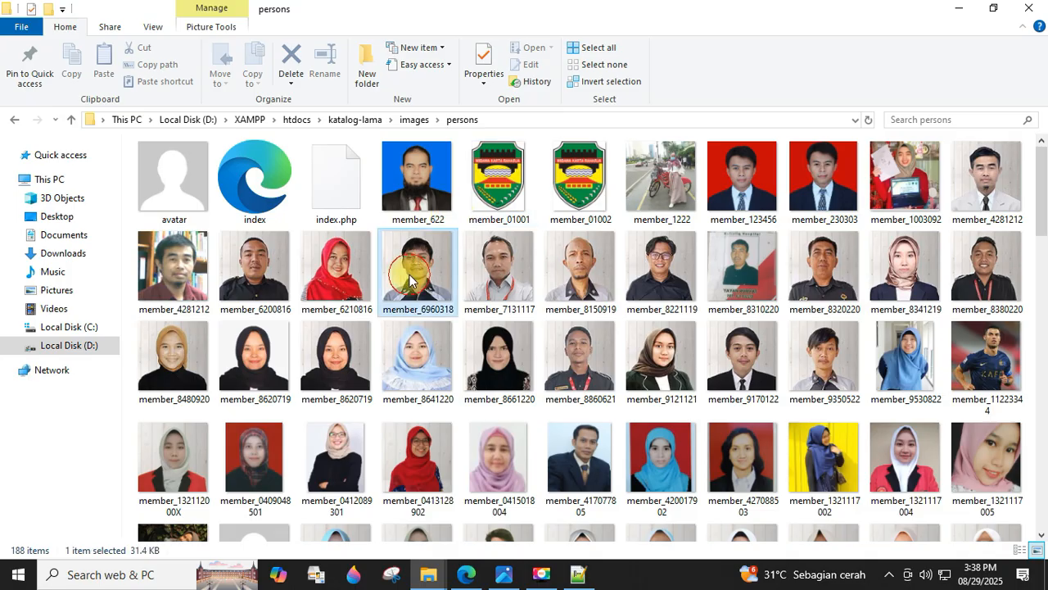
Move all files except index and index.php from katalog-lama\images\persons into katalog\images\persons, replacing files with matching names
key(ctrl+a)
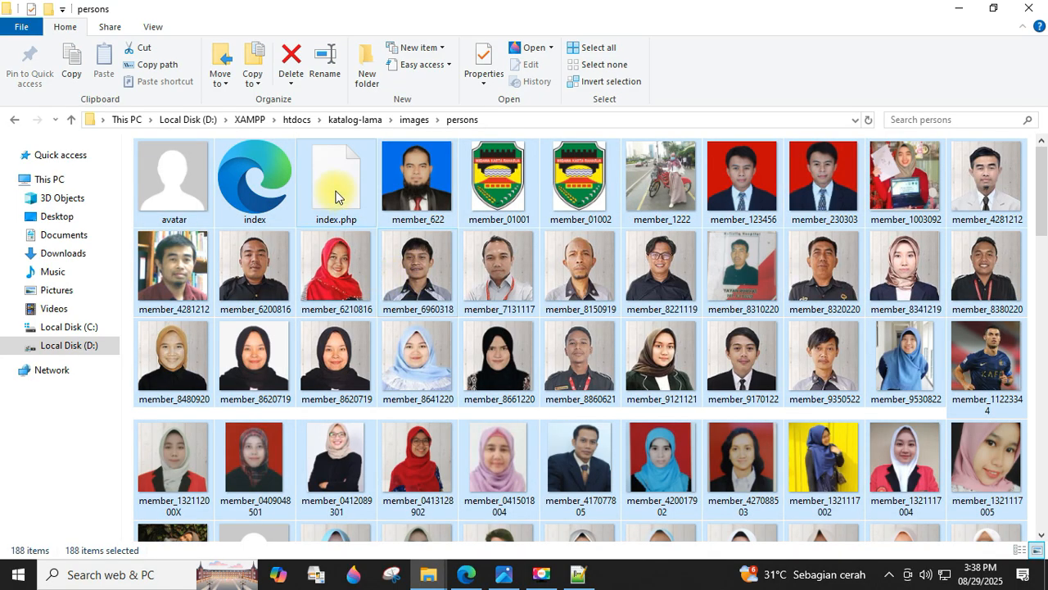
ctrl+click(336, 187)
ctrl+click(255, 181)
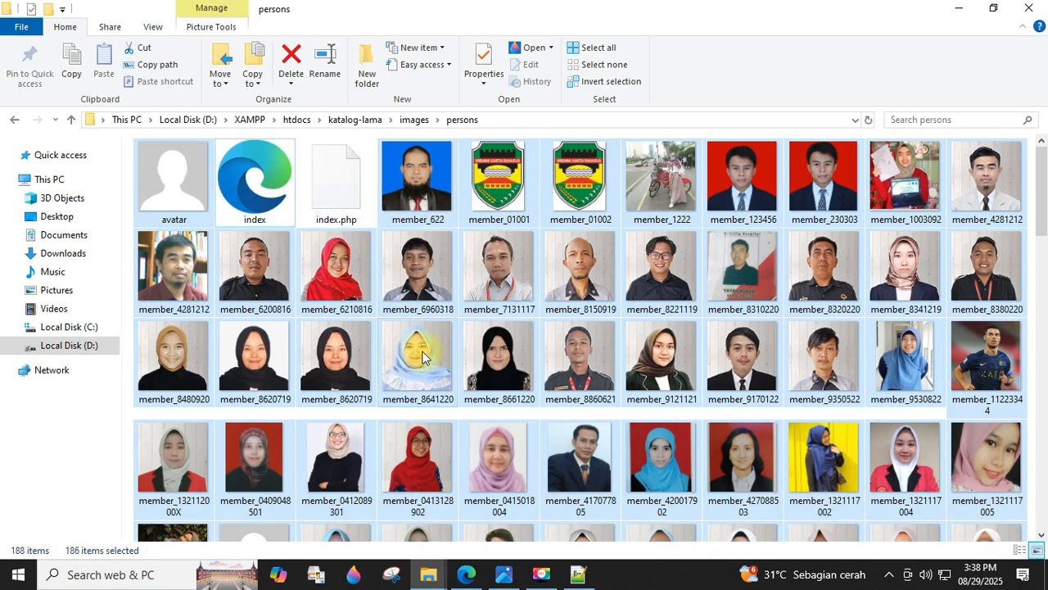
scroll(454, 371, down, 10)
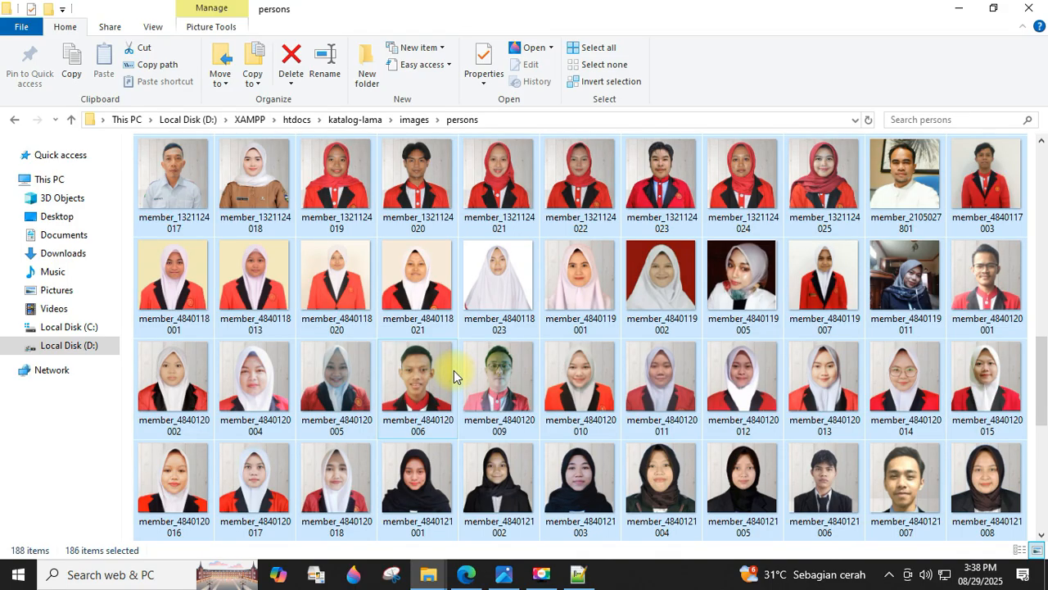
scroll(442, 360, up, 10)
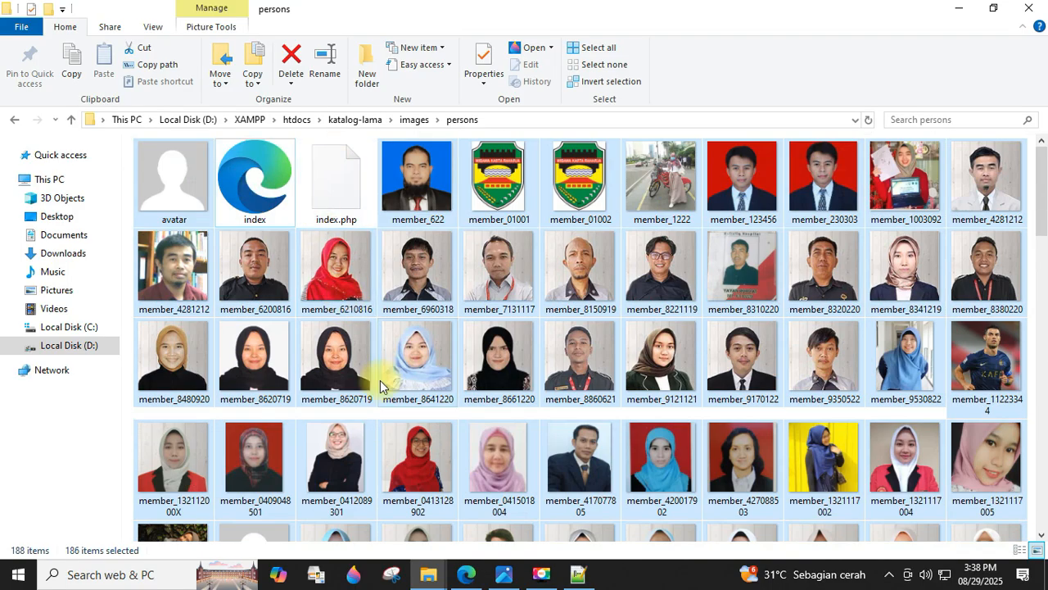
key(alt+Tab)
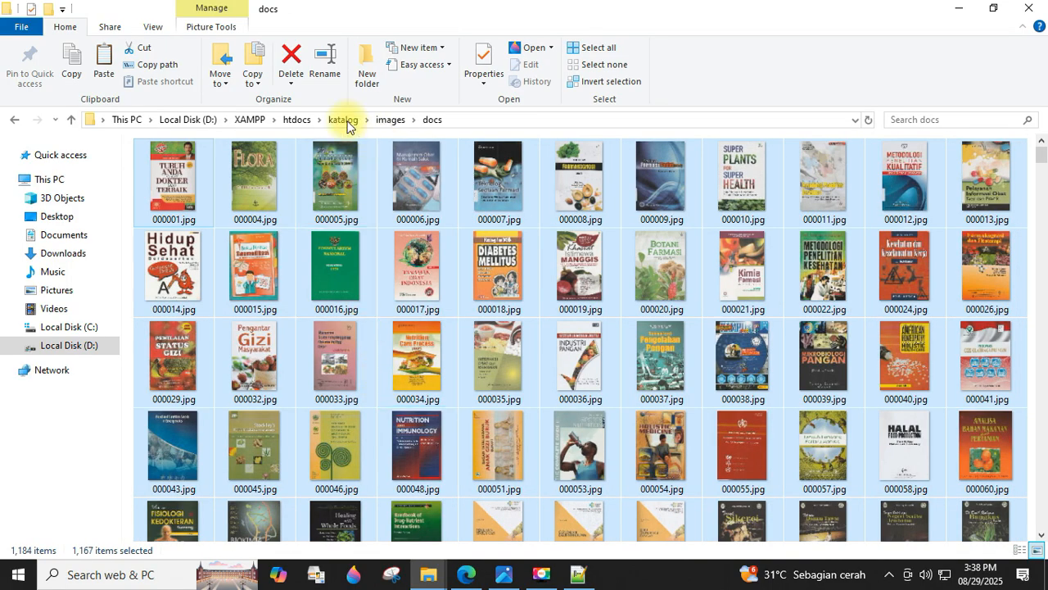
click(14, 125)
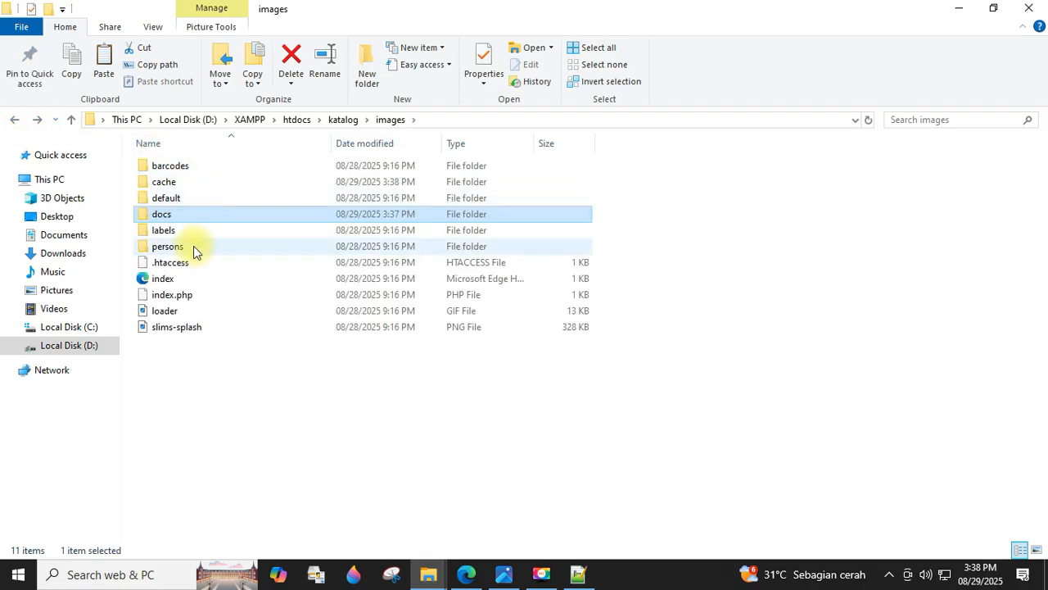
double_click(193, 246)
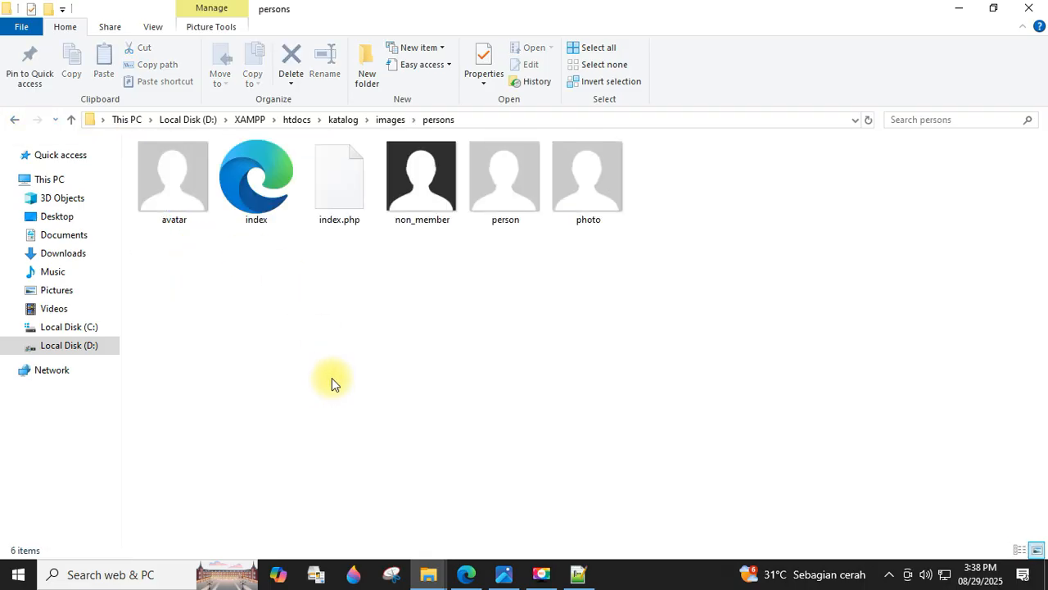
key(ctrl+v)
click(459, 164)
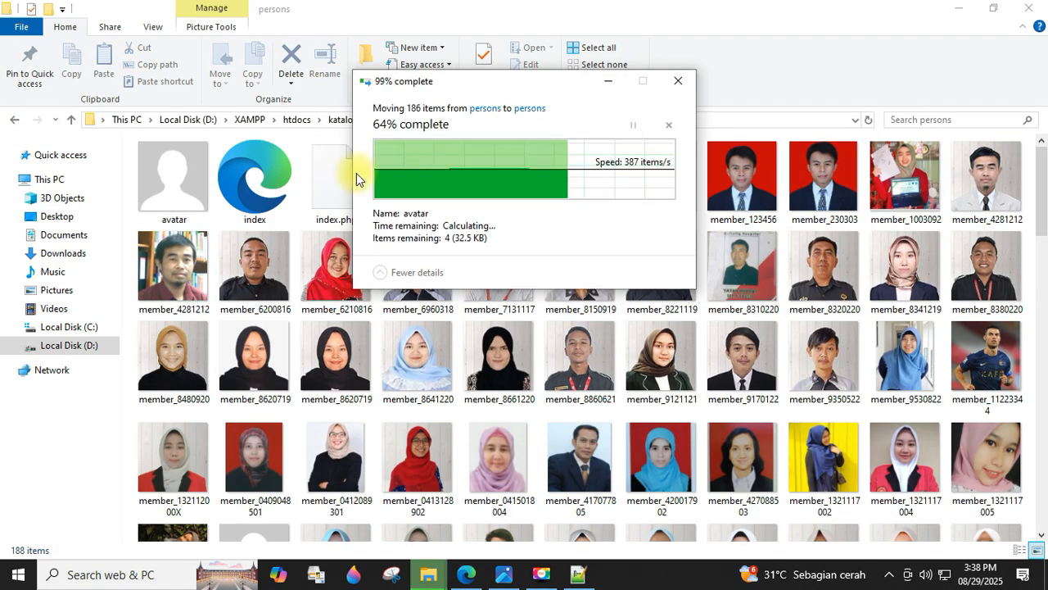
Switch to Edge, reload the member list to check the member photos, and return to the katalog-lama persons folder in File Explorer
click(463, 576)
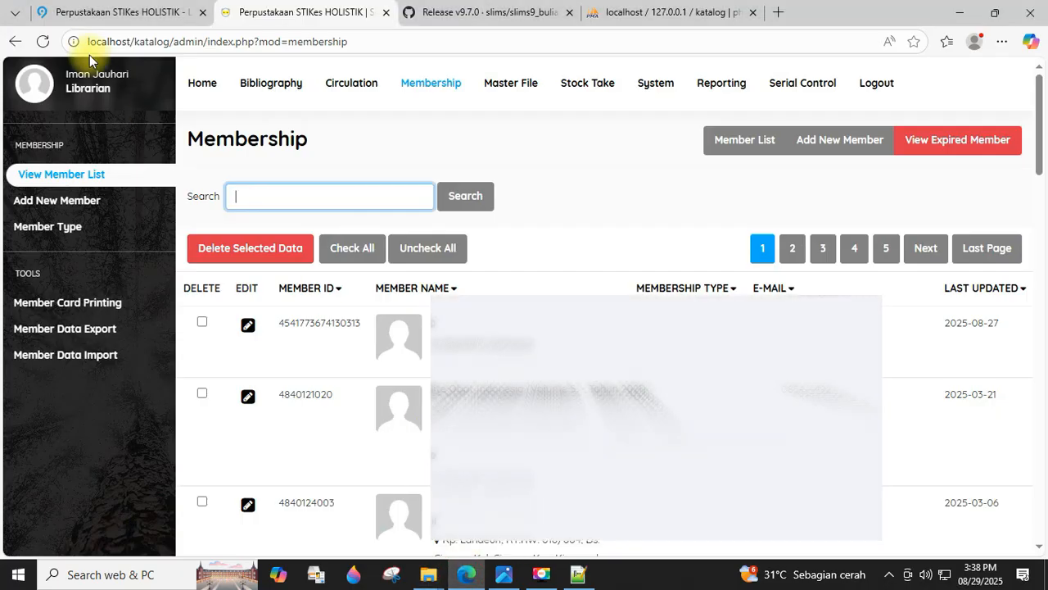
click(43, 43)
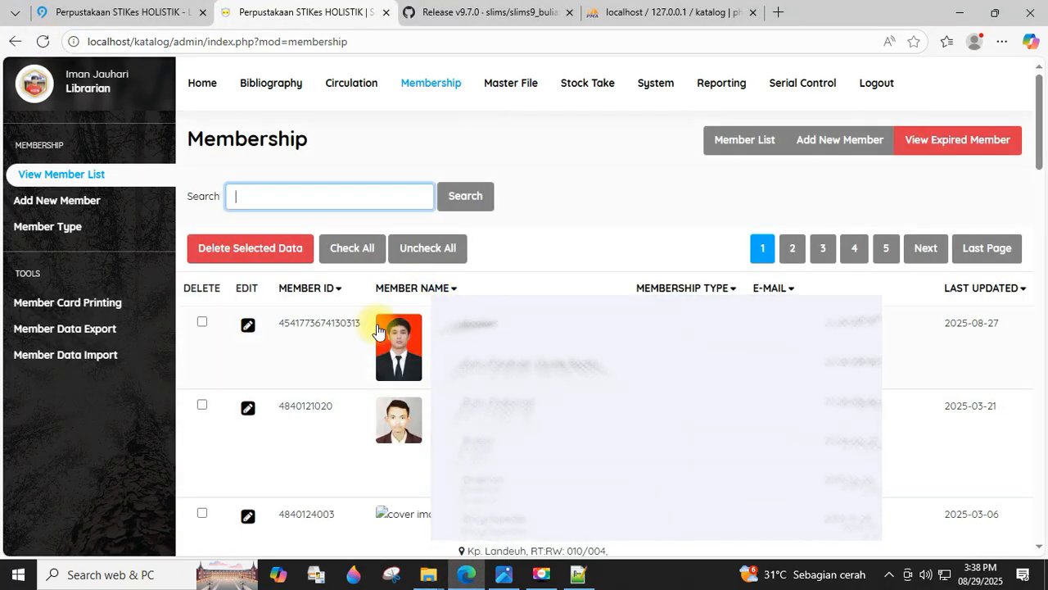
key(alt+Tab)
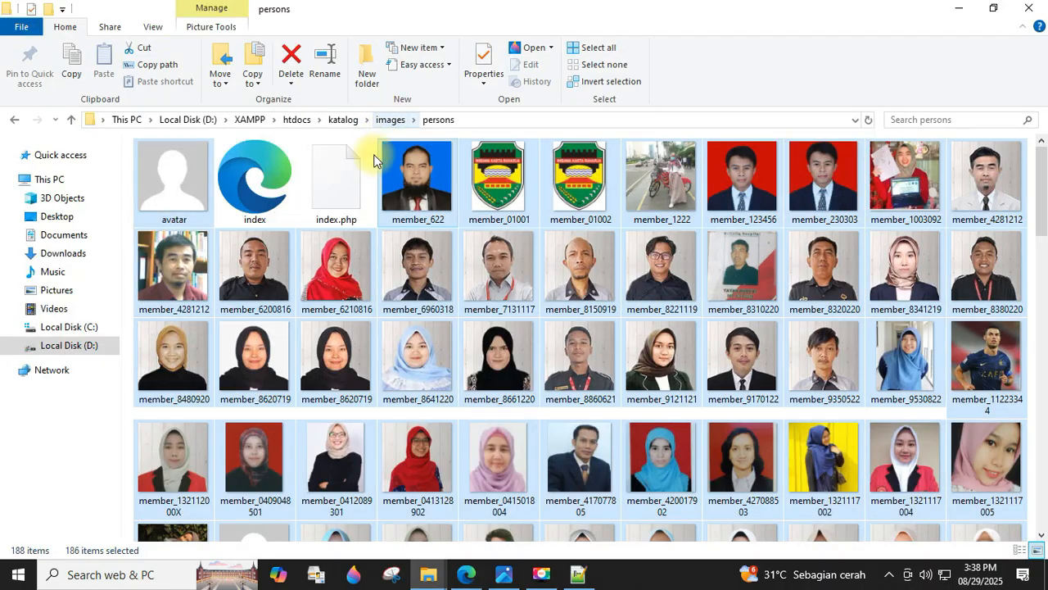
mouse_move(427, 576)
click(316, 479)
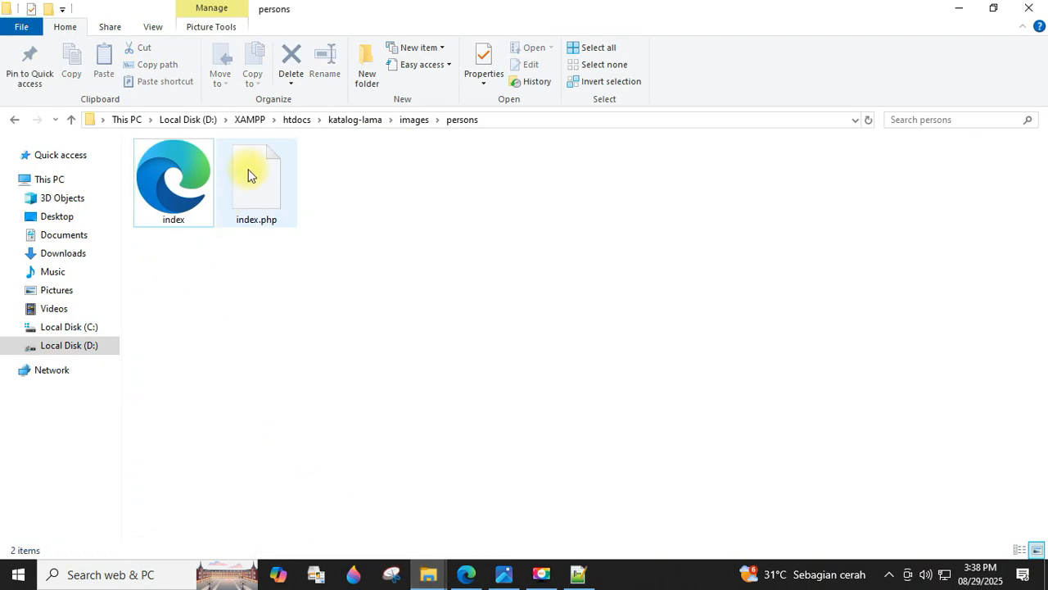
Move all the PDF files from the katalog-lama repository folder into the repository folder of katalog
click(12, 121)
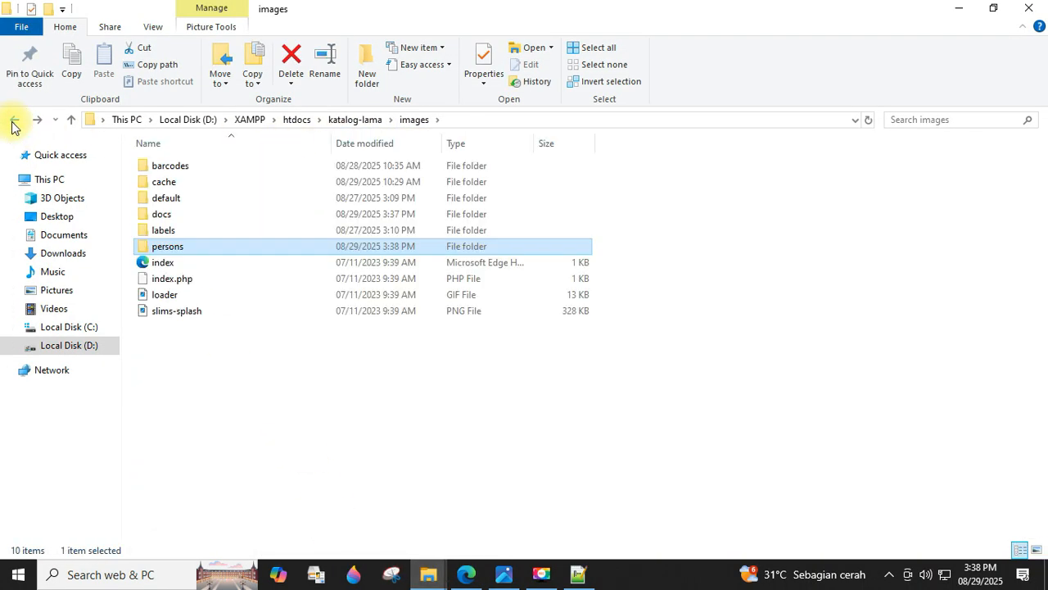
click(13, 121)
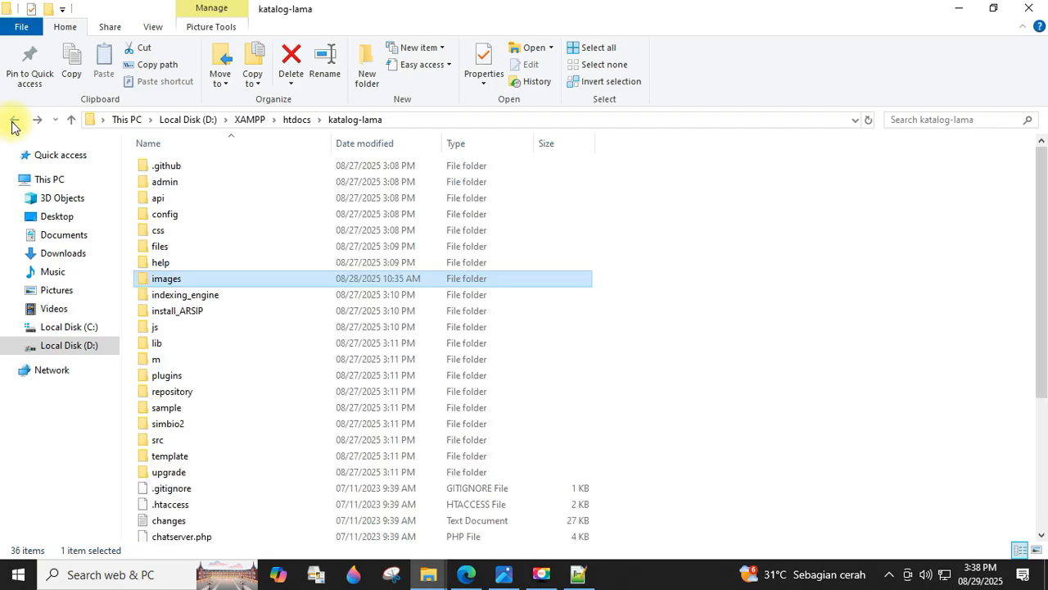
double_click(174, 393)
click(219, 168)
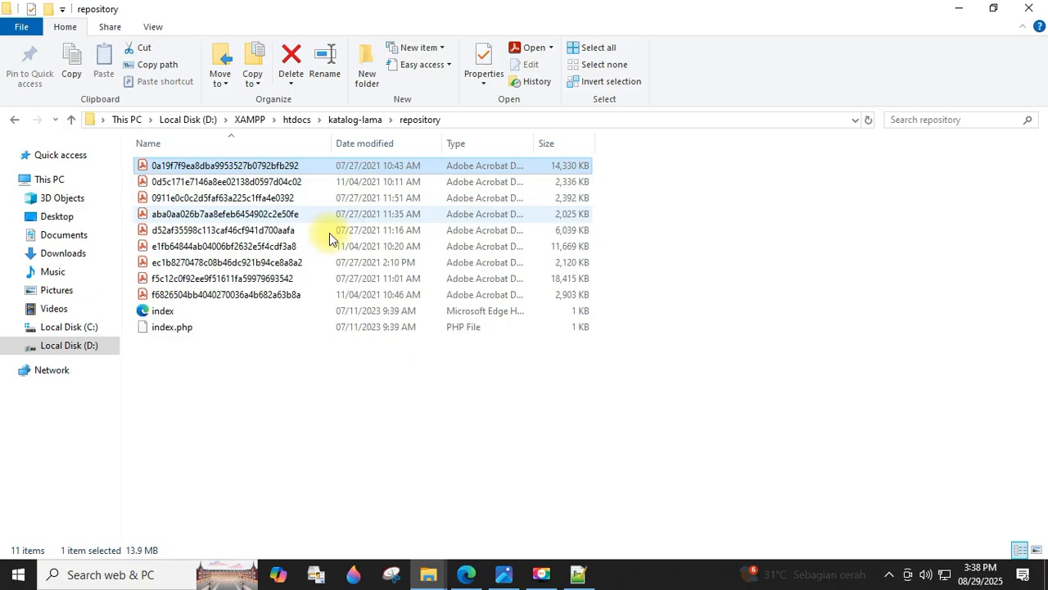
shift+click(236, 295)
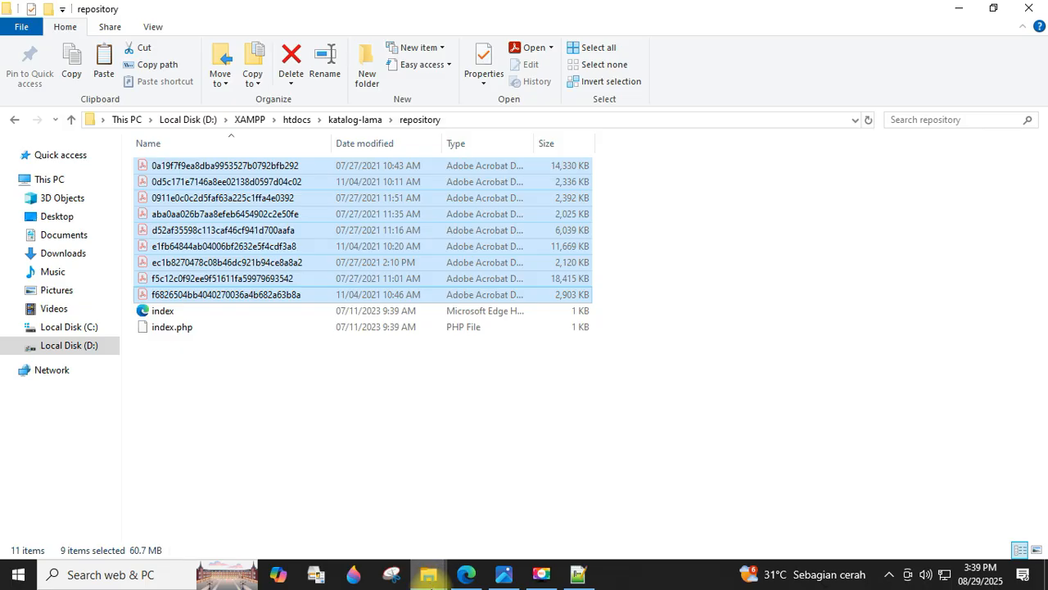
click(508, 503)
click(16, 121)
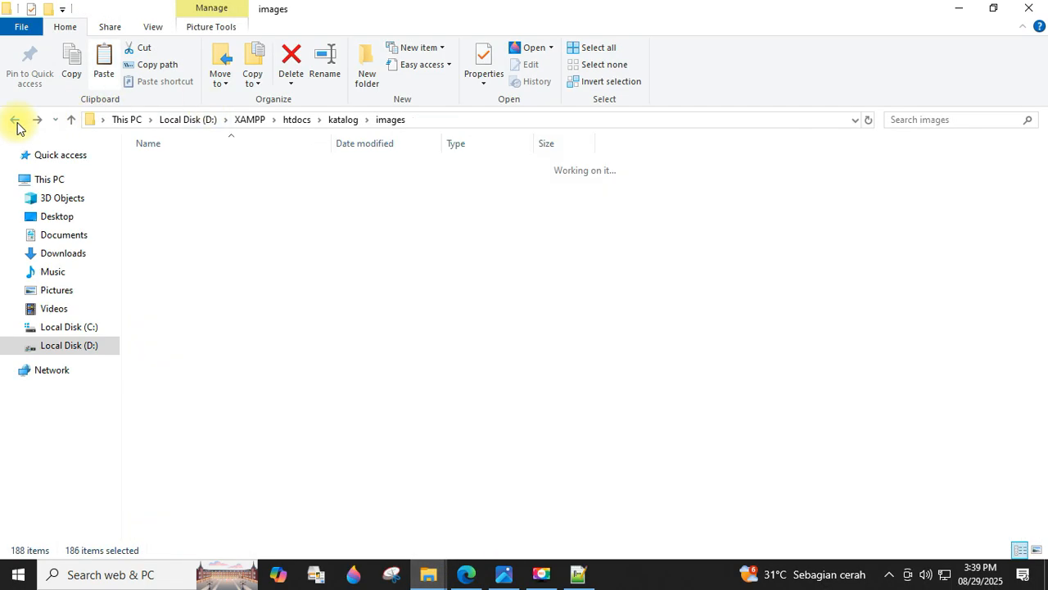
click(14, 121)
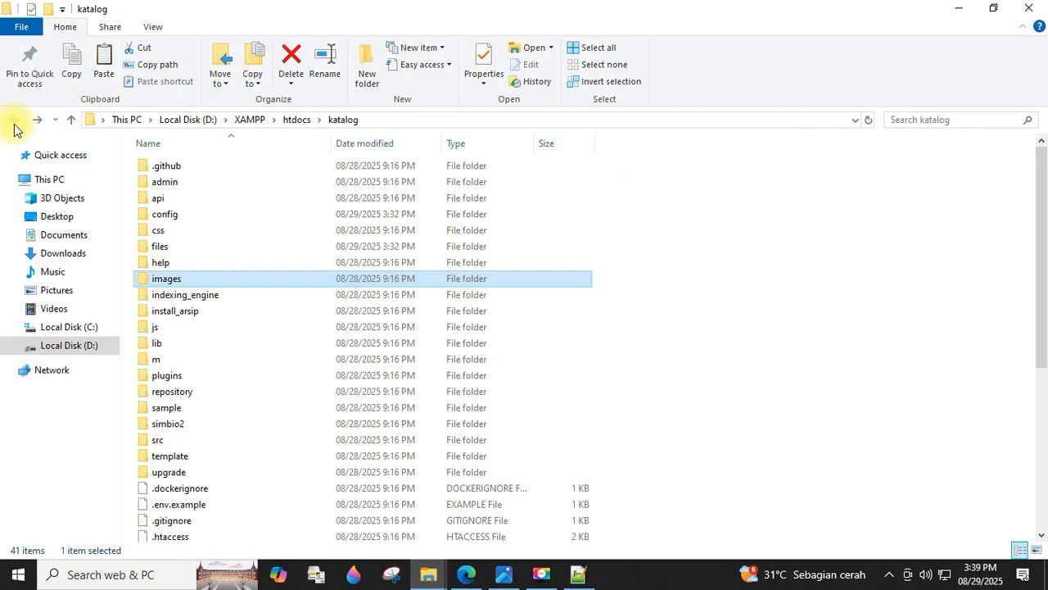
double_click(181, 391)
key(ctrl+v)
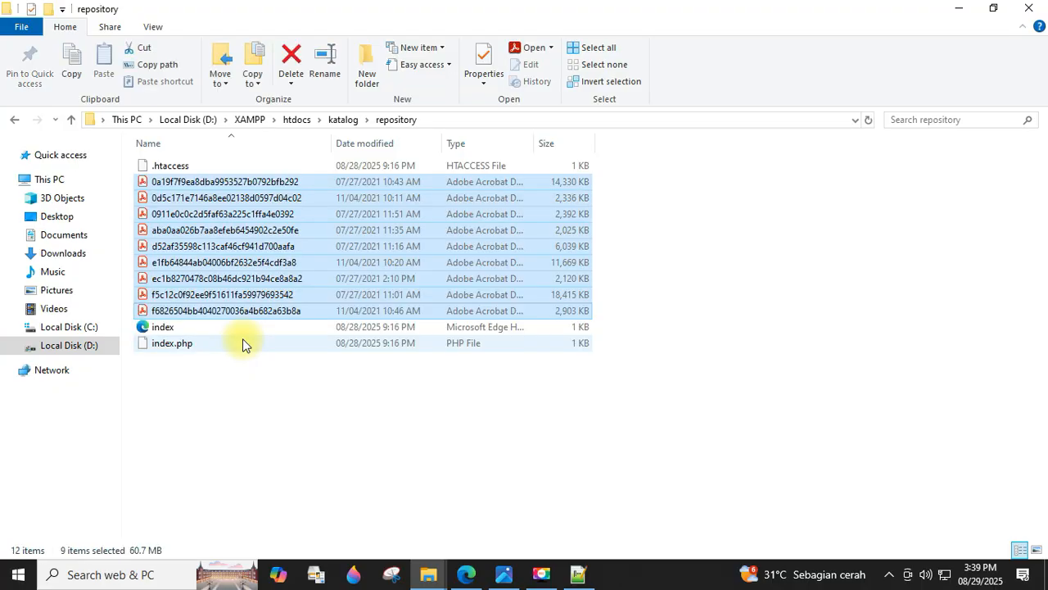
click(502, 390)
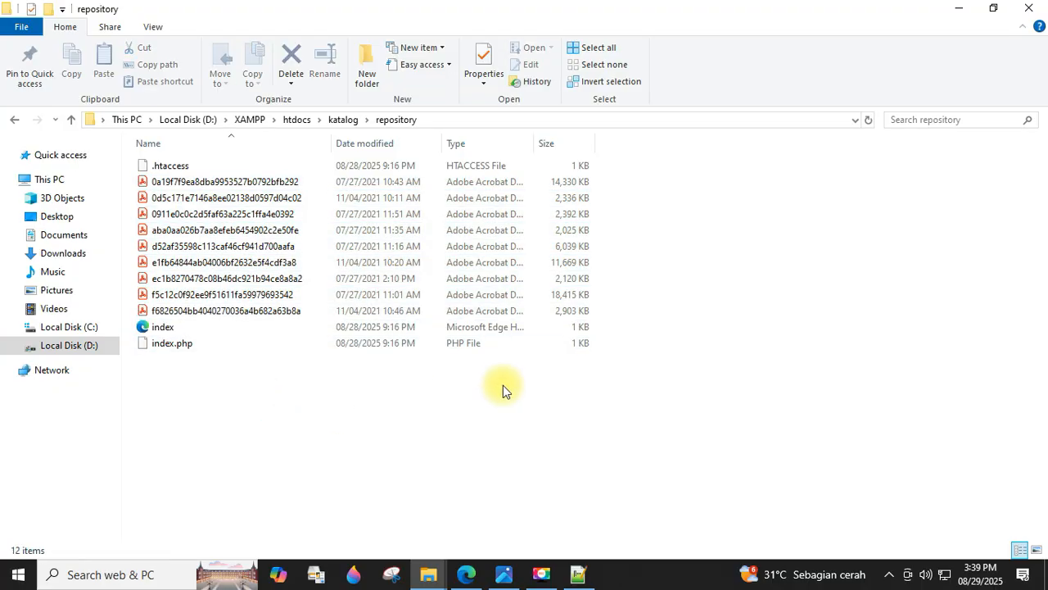
Switch to Edge, open the localhost/katalog home page in a new tab, and look through it down to the footer
key(alt+Tab)
click(467, 575)
click(202, 92)
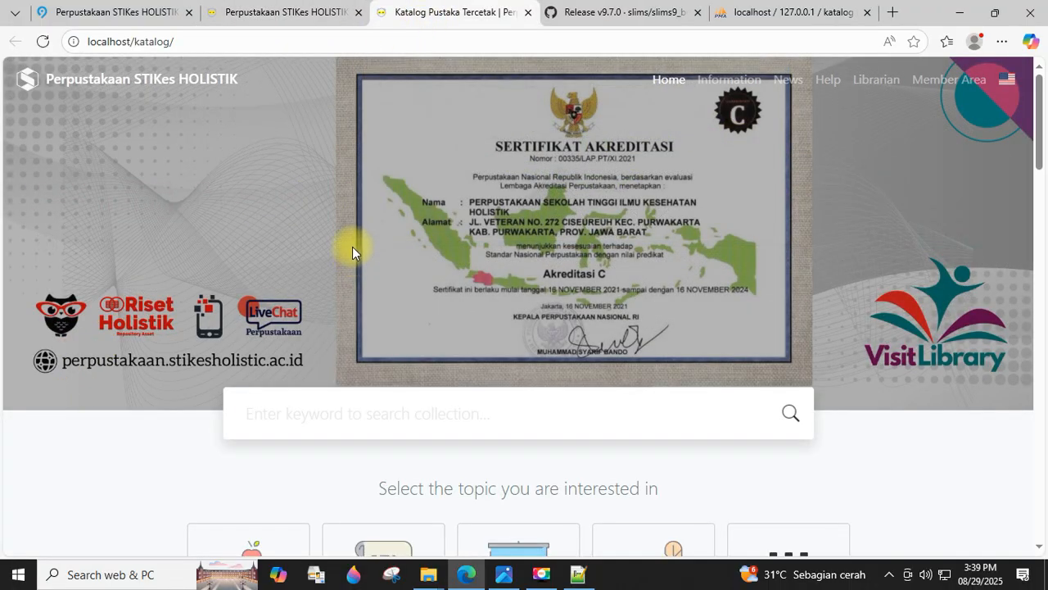
scroll(537, 169, down, 7)
scroll(476, 275, down, 7)
scroll(476, 274, down, 7)
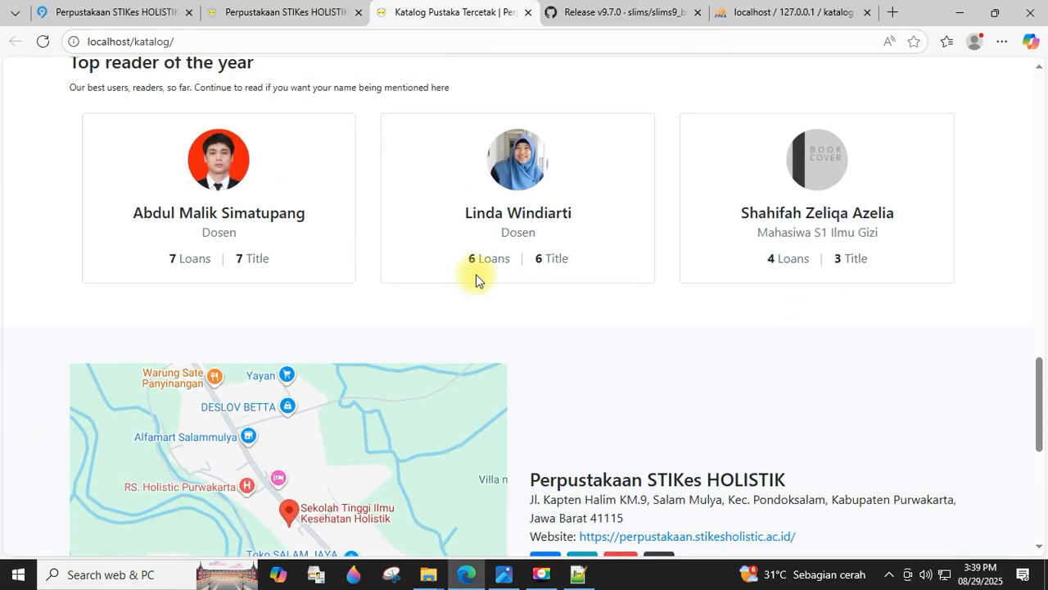
scroll(475, 284, down, 2)
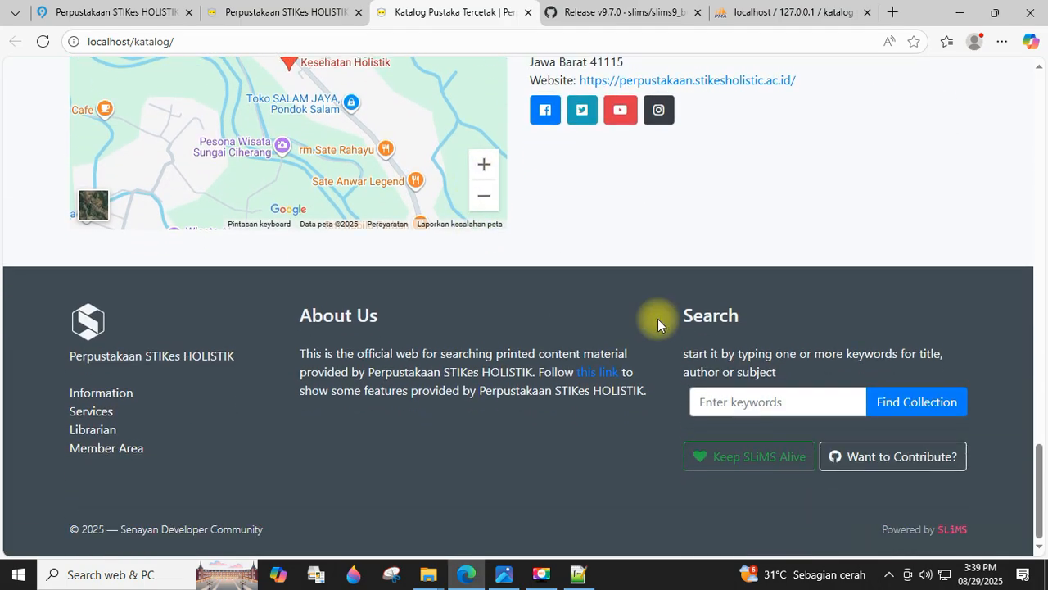
scroll(660, 321, up, 15)
scroll(662, 320, up, 5)
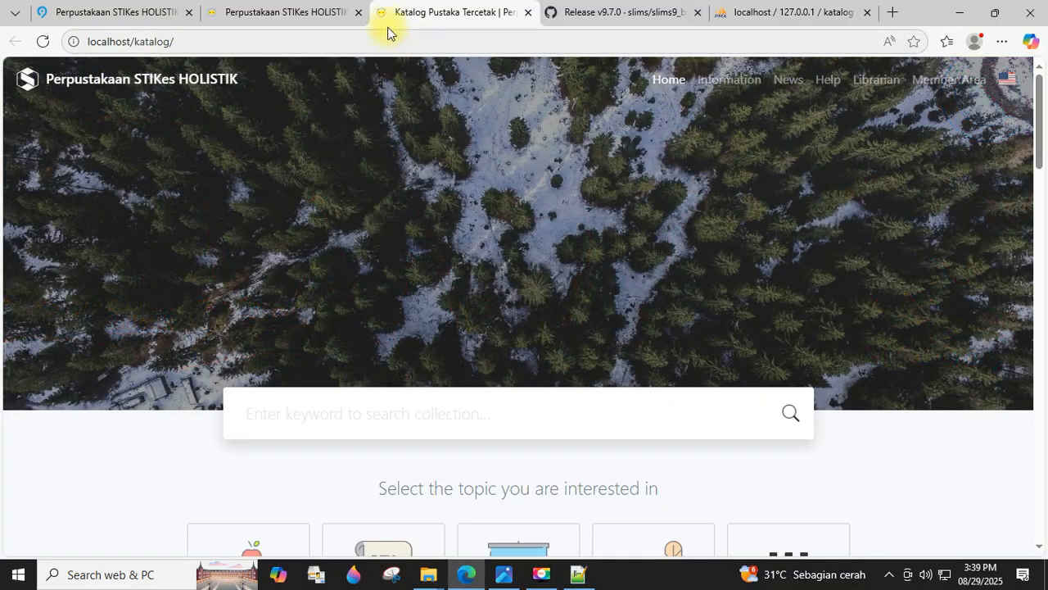
Switch to File Explorer and cut the logo and webicon files from katalog-lama\images\default
mouse_move(426, 573)
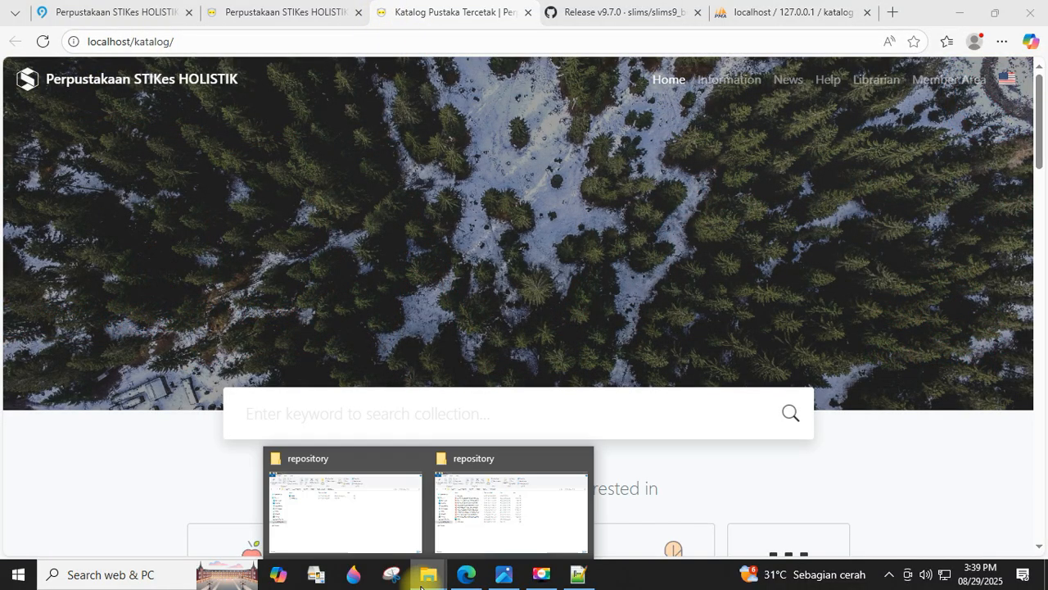
click(382, 536)
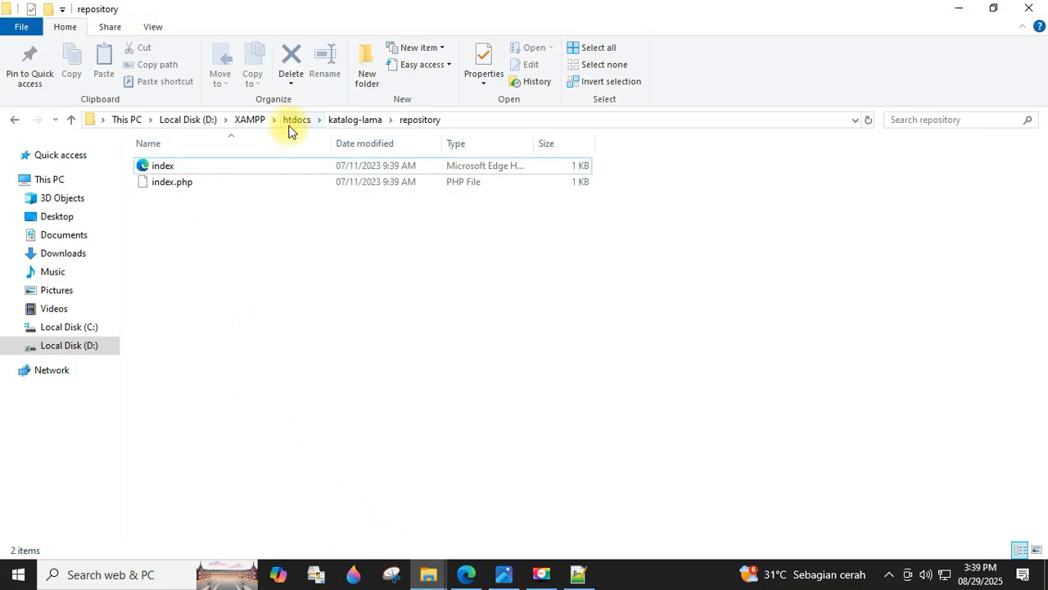
click(13, 121)
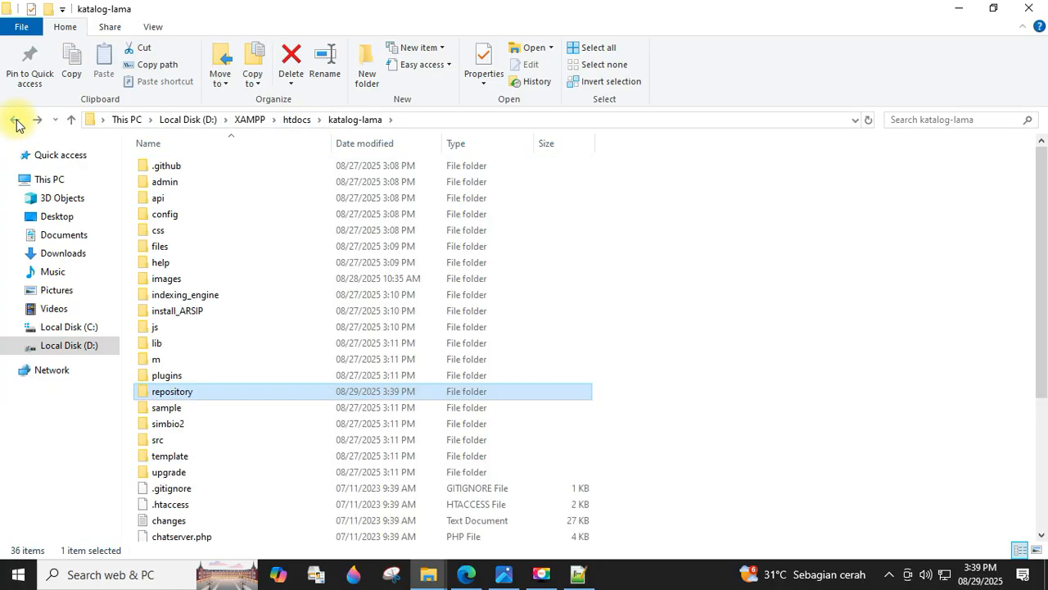
double_click(193, 278)
double_click(187, 199)
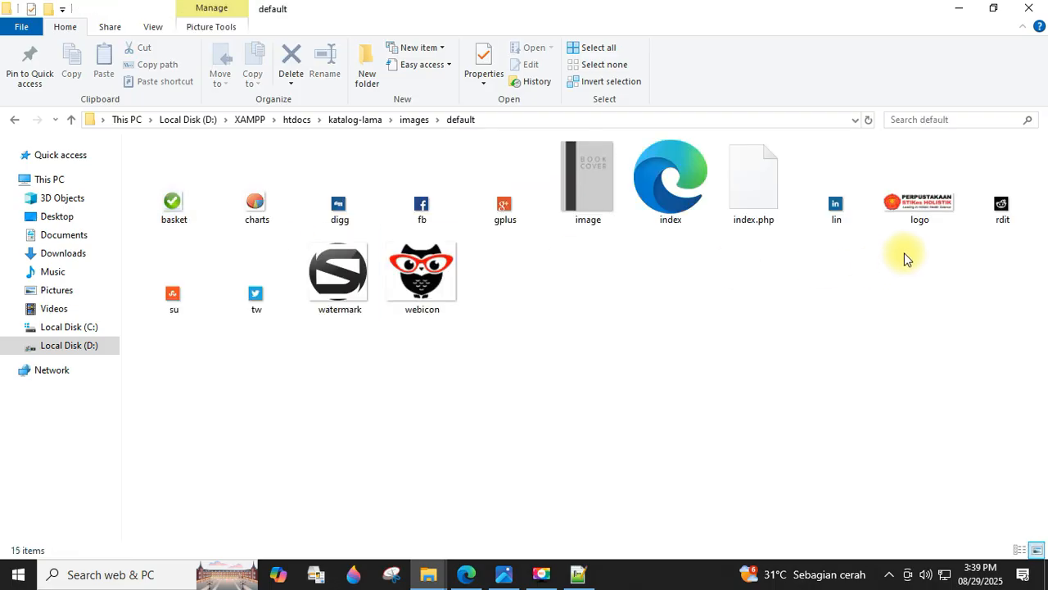
click(922, 215)
ctrl+click(457, 309)
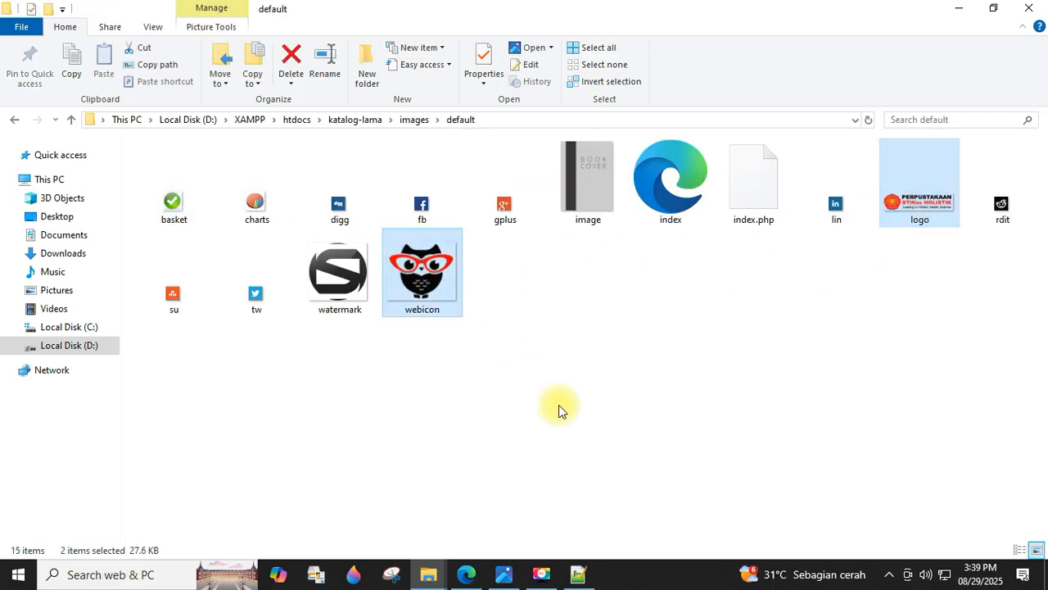
key(ctrl+x)
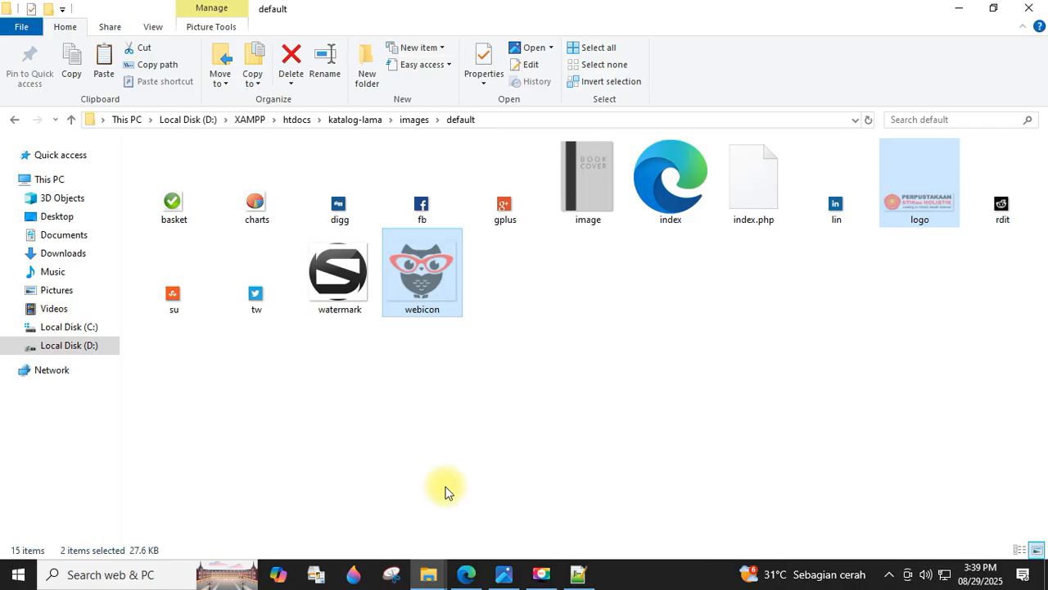
Paste the cut logo and webicon files into katalog\images\default
mouse_move(428, 574)
click(494, 514)
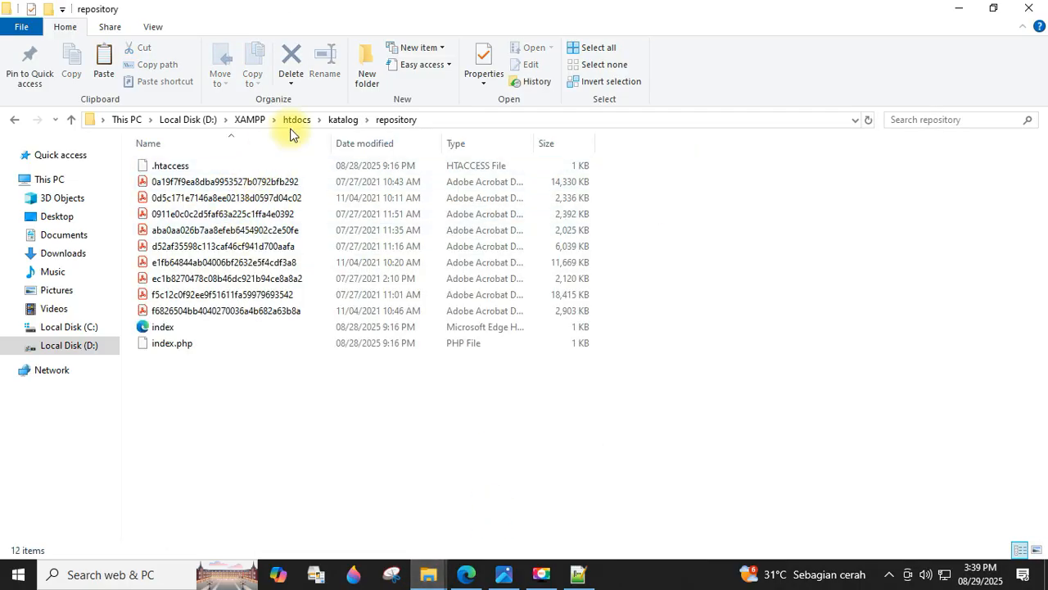
click(16, 121)
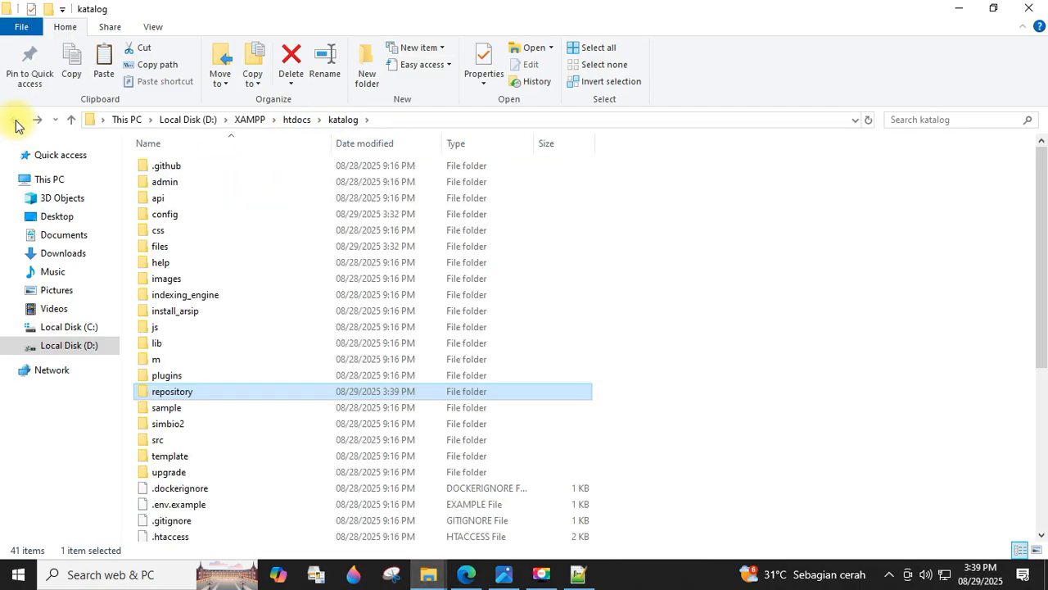
double_click(186, 277)
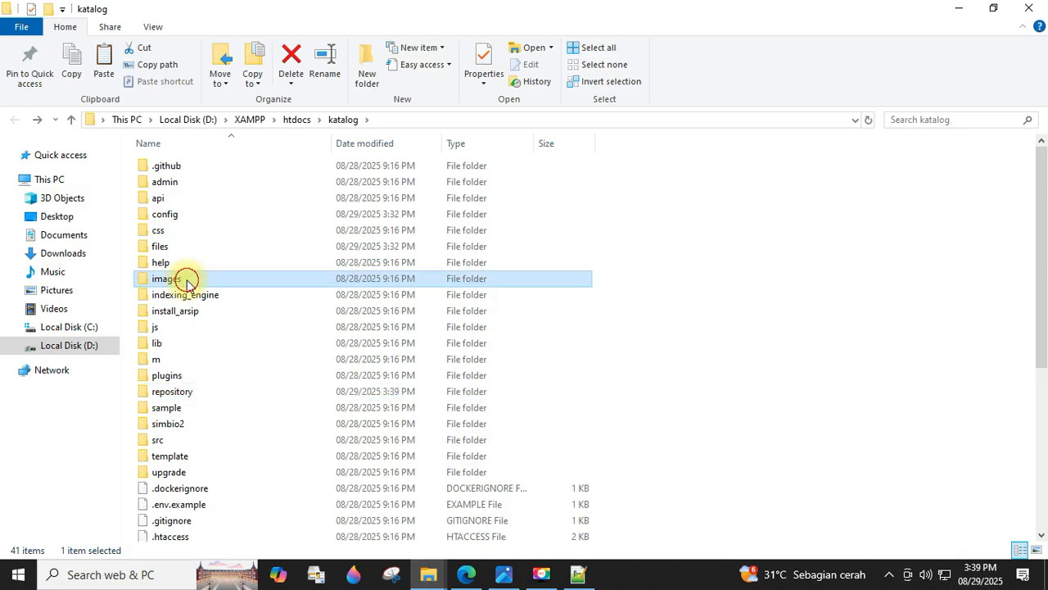
double_click(180, 199)
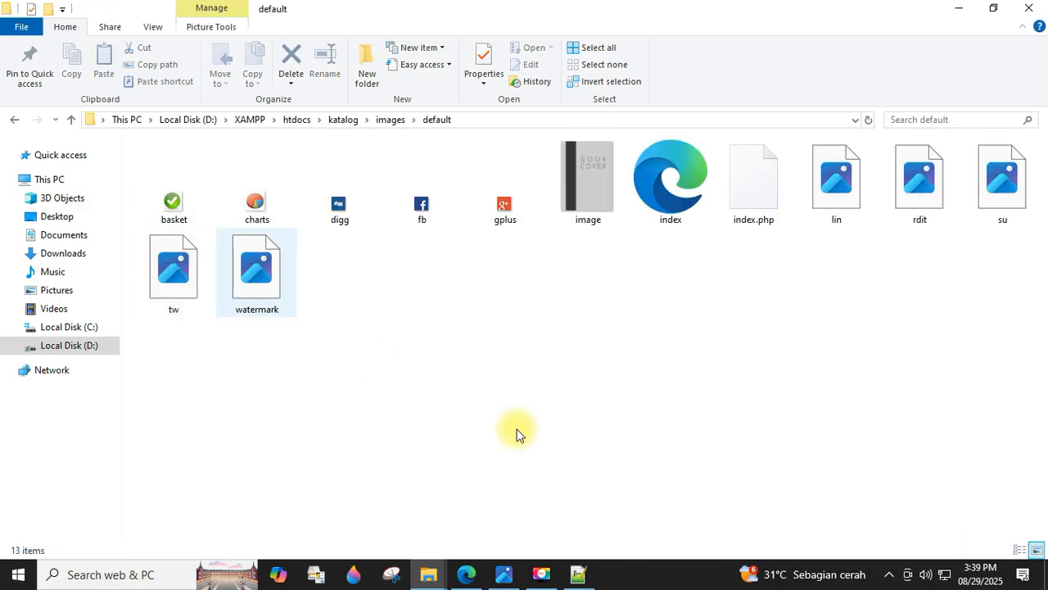
key(ctrl+v)
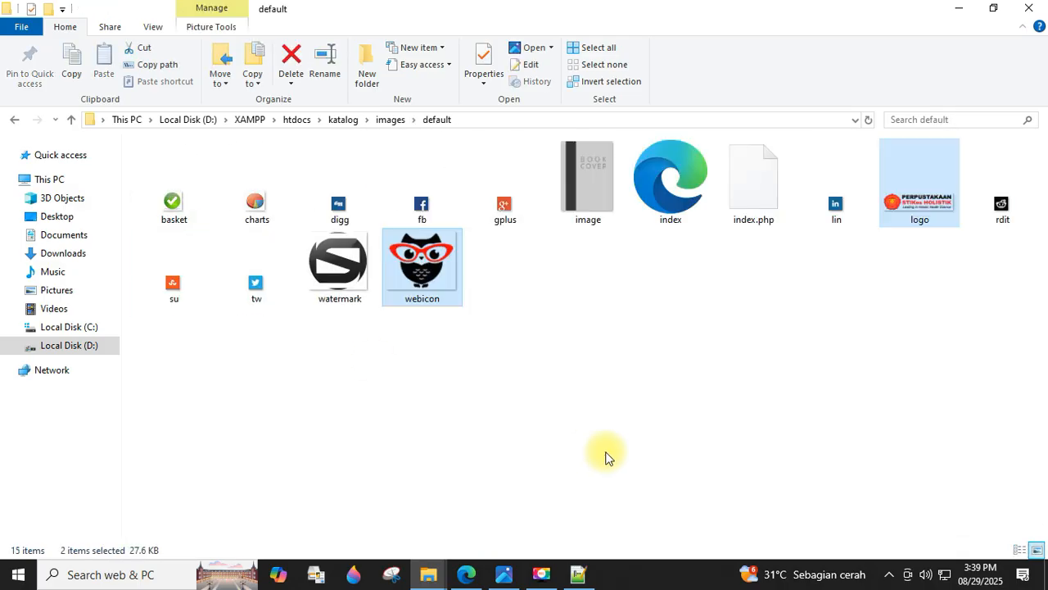
Switch to Edge, reload the localhost/katalog home page, and examine its logo, tab icon and banner slides
key(alt+Tab)
click(467, 572)
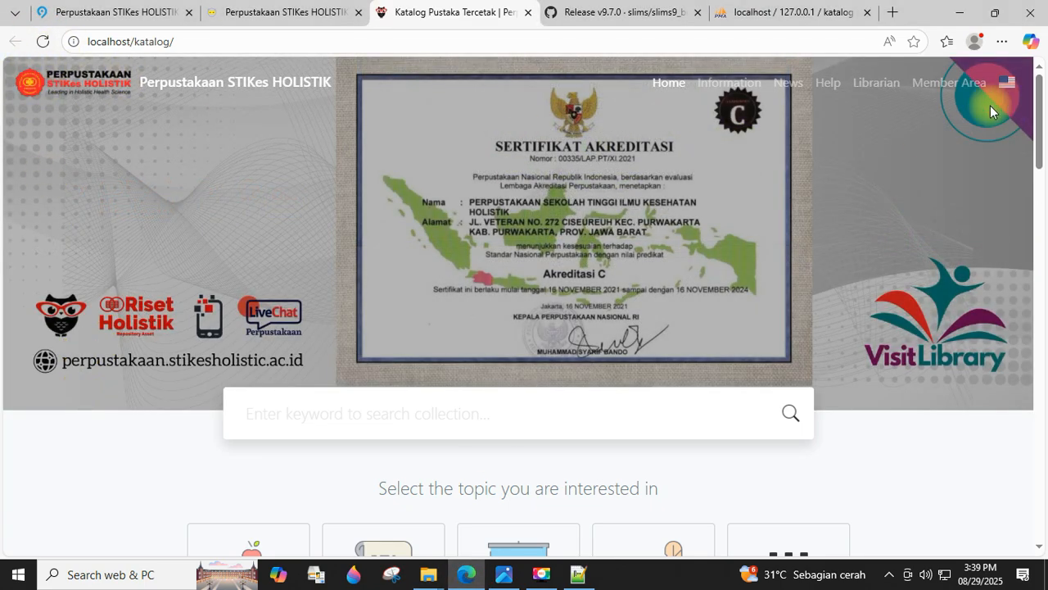
scroll(455, 288, down, 3)
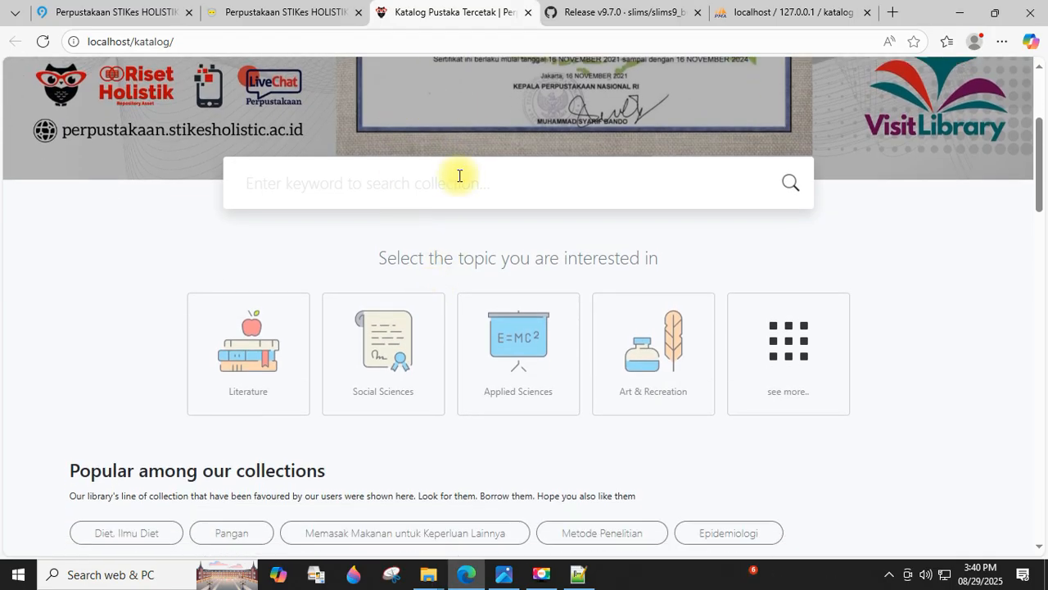
scroll(454, 151, up, 3)
scroll(542, 239, down, 1)
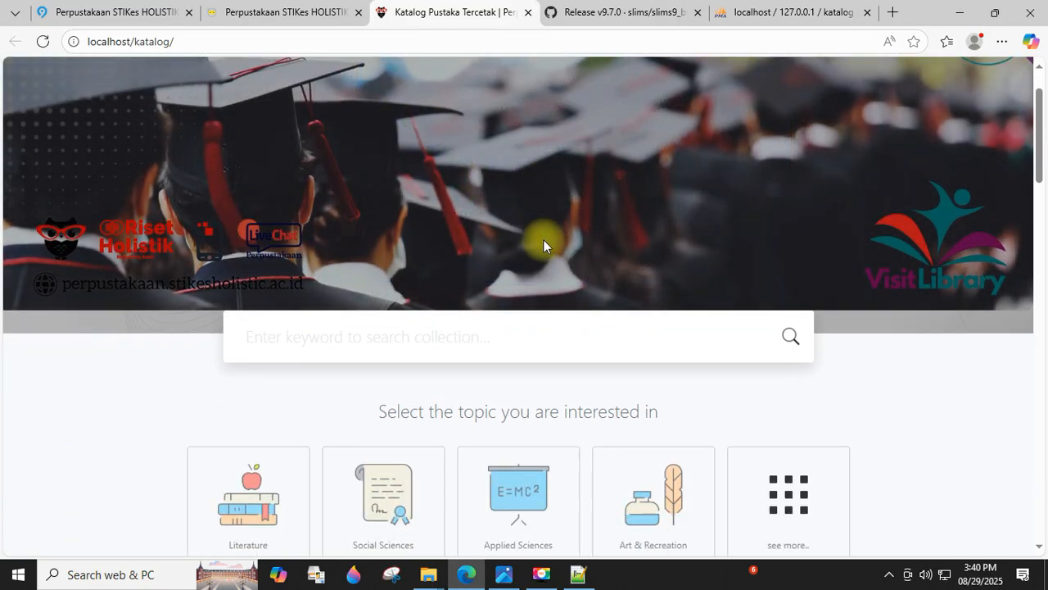
scroll(544, 240, down, 3)
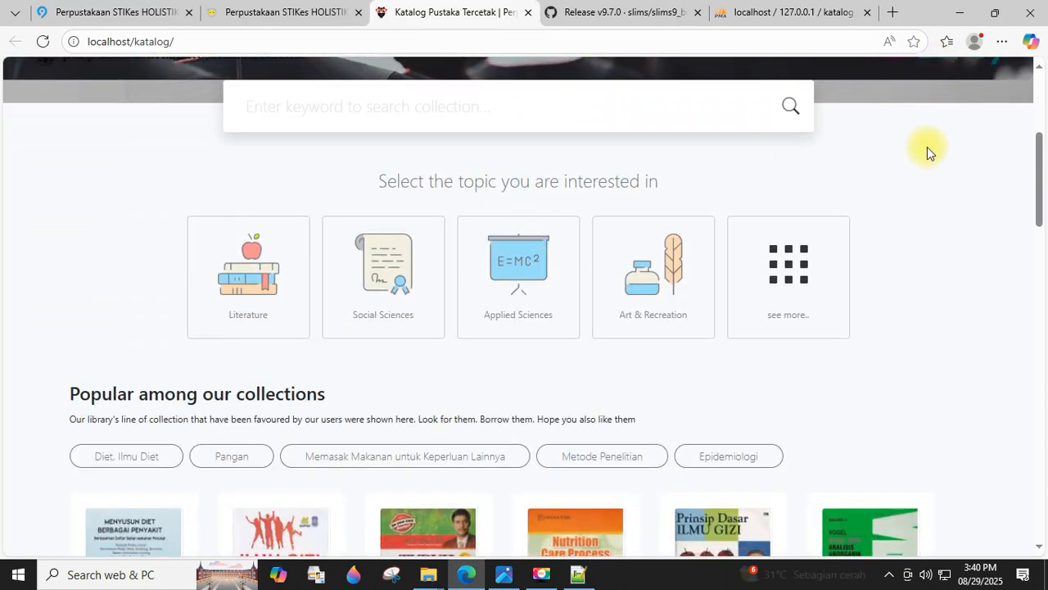
click(1002, 40)
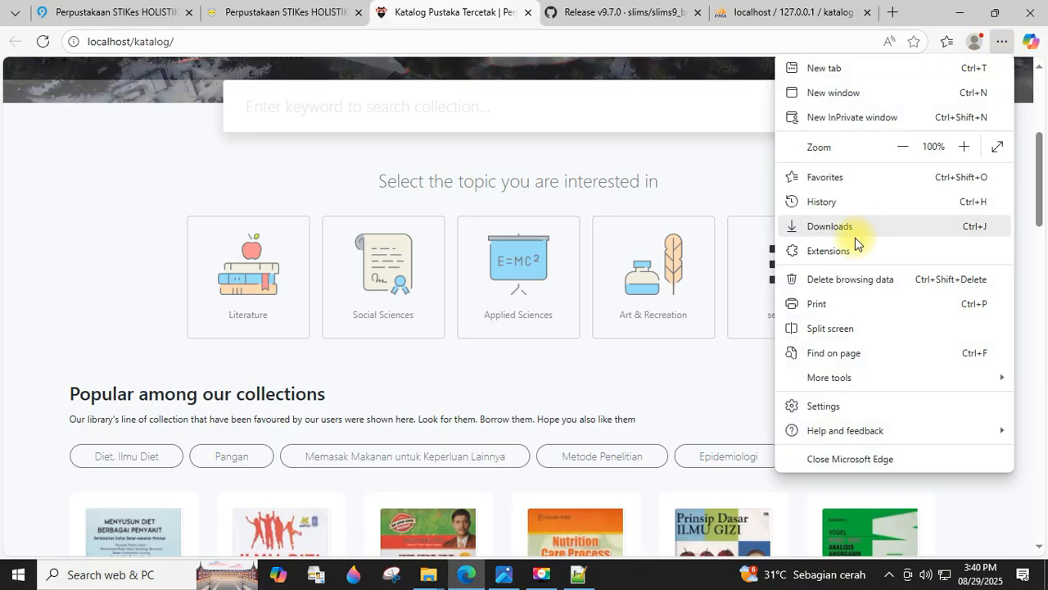
scroll(582, 204, up, 4)
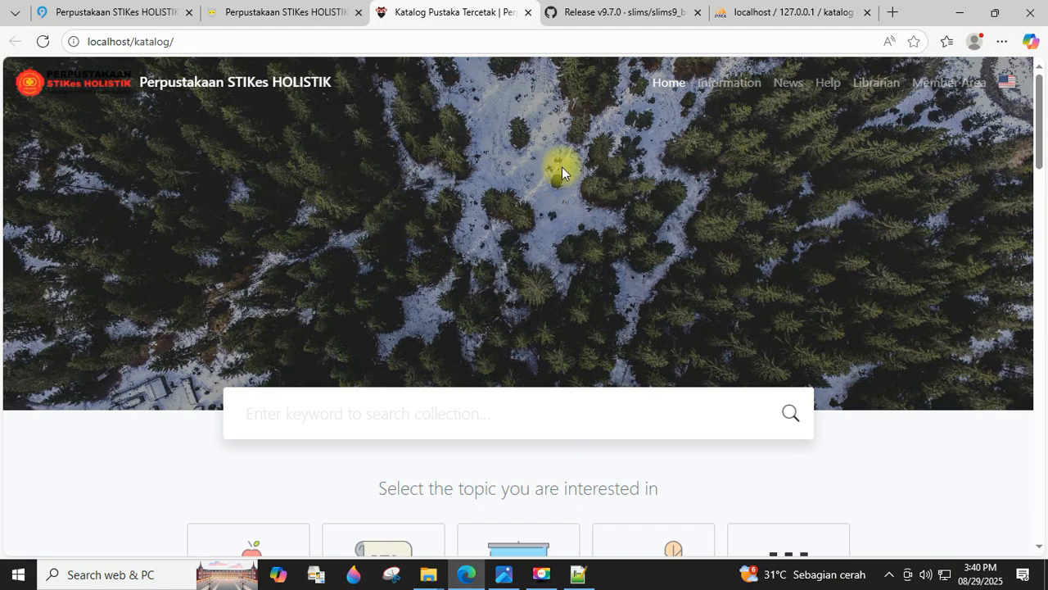
scroll(571, 207, down, 2)
scroll(571, 206, up, 2)
scroll(561, 223, down, 3)
scroll(561, 223, up, 3)
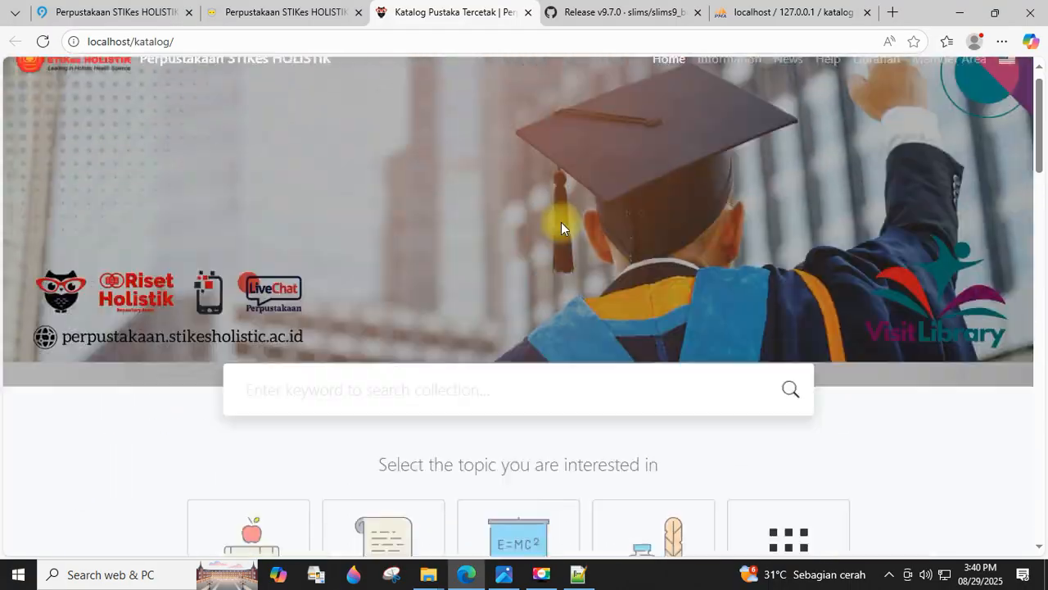
scroll(561, 223, down, 6)
Clear the browser's cached images and files for all time from the browsing history
click(1003, 41)
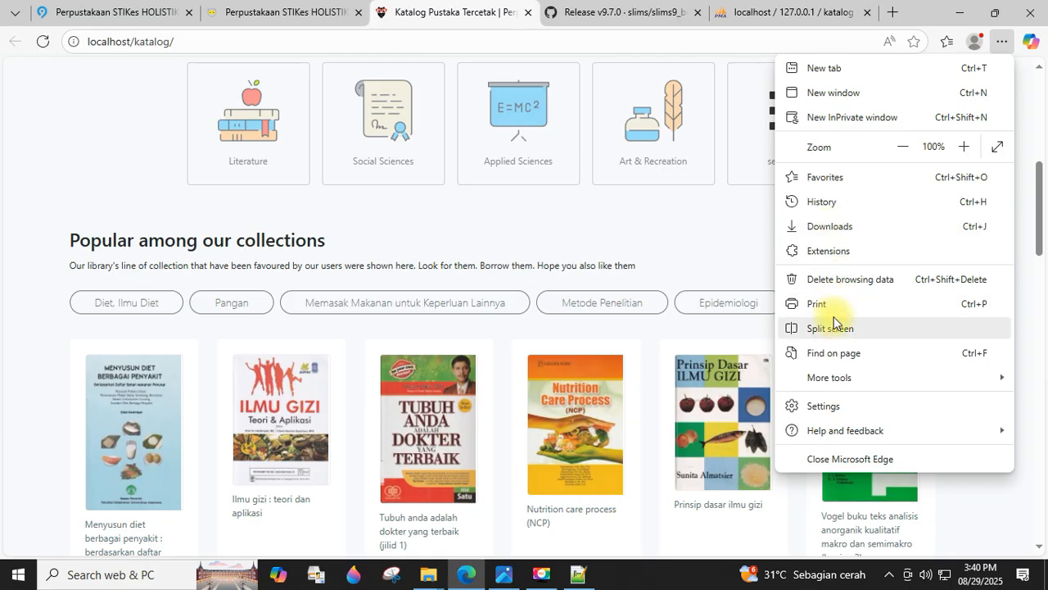
click(841, 203)
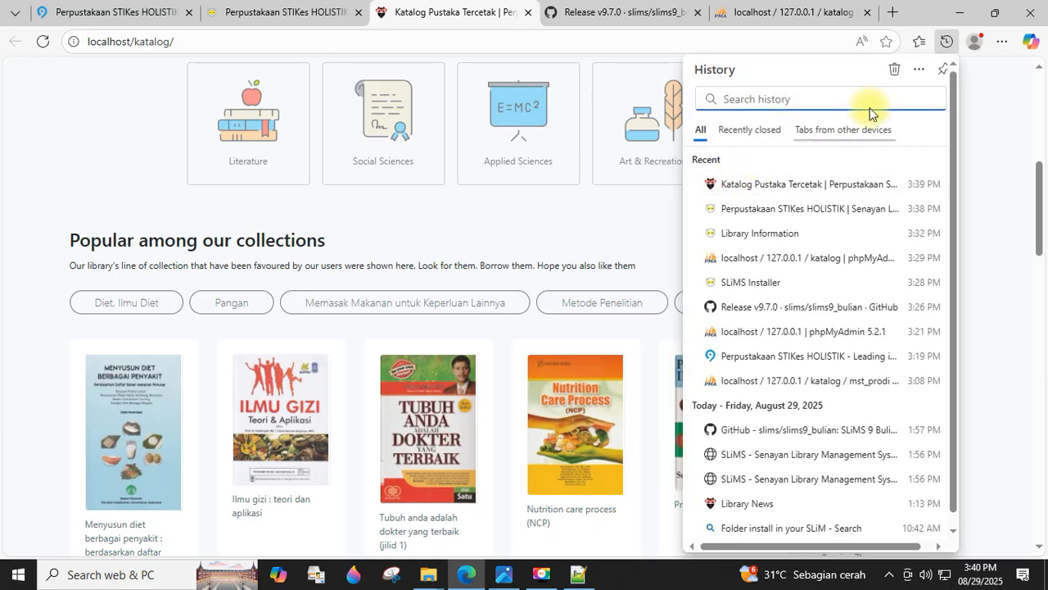
click(895, 71)
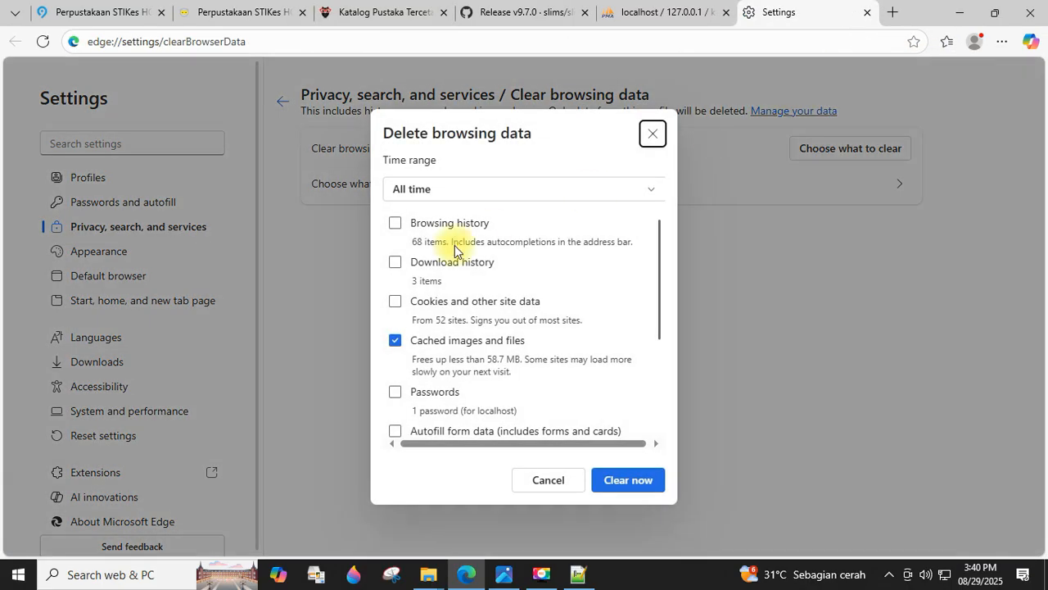
click(612, 487)
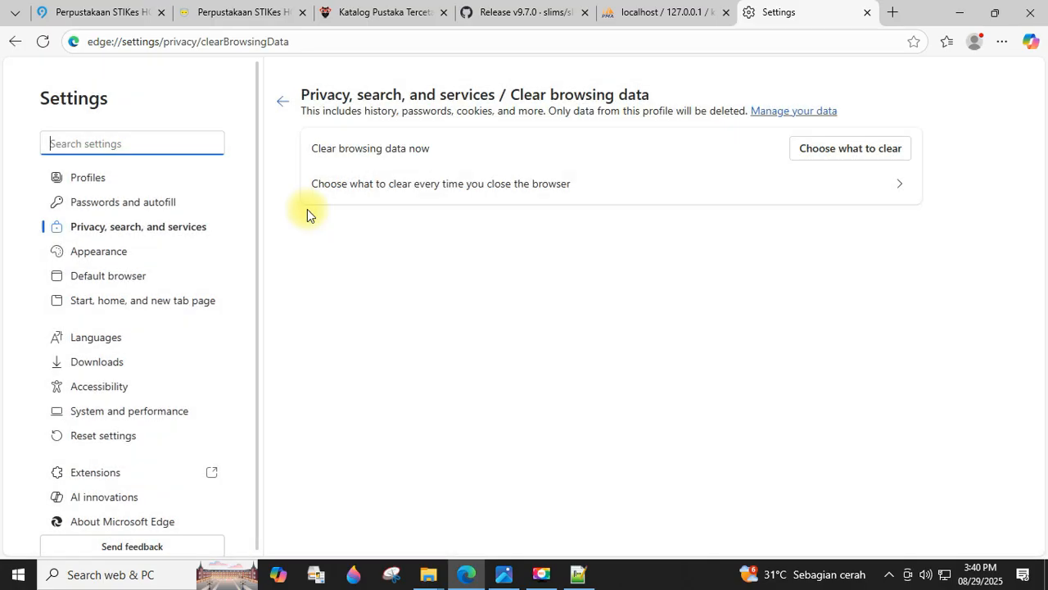
Return to the localhost/katalog home page, reload it, and look through its banner slides and collection sections
click(376, 16)
scroll(236, 199, up, 5)
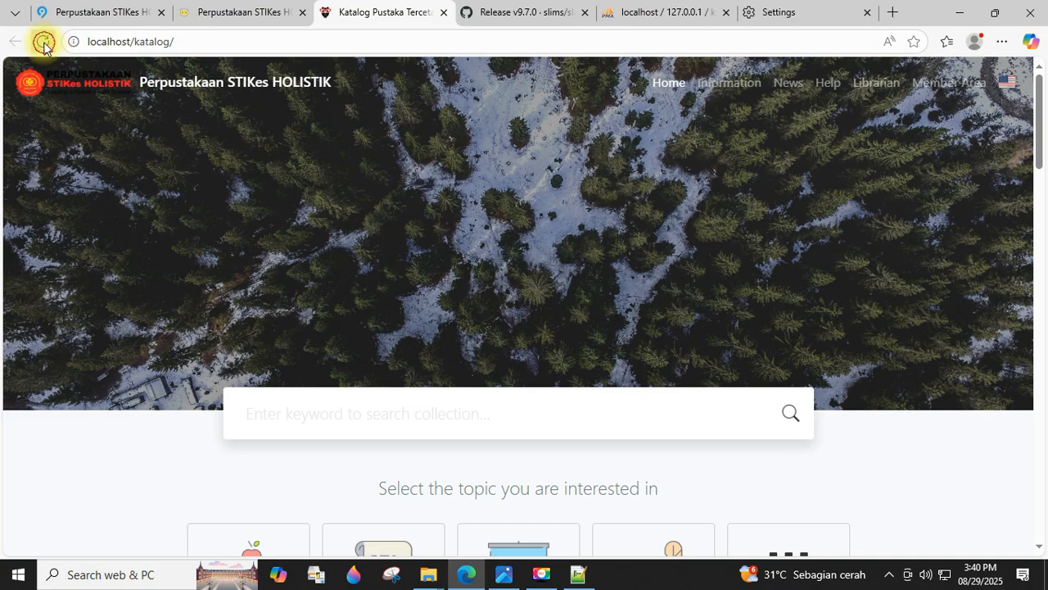
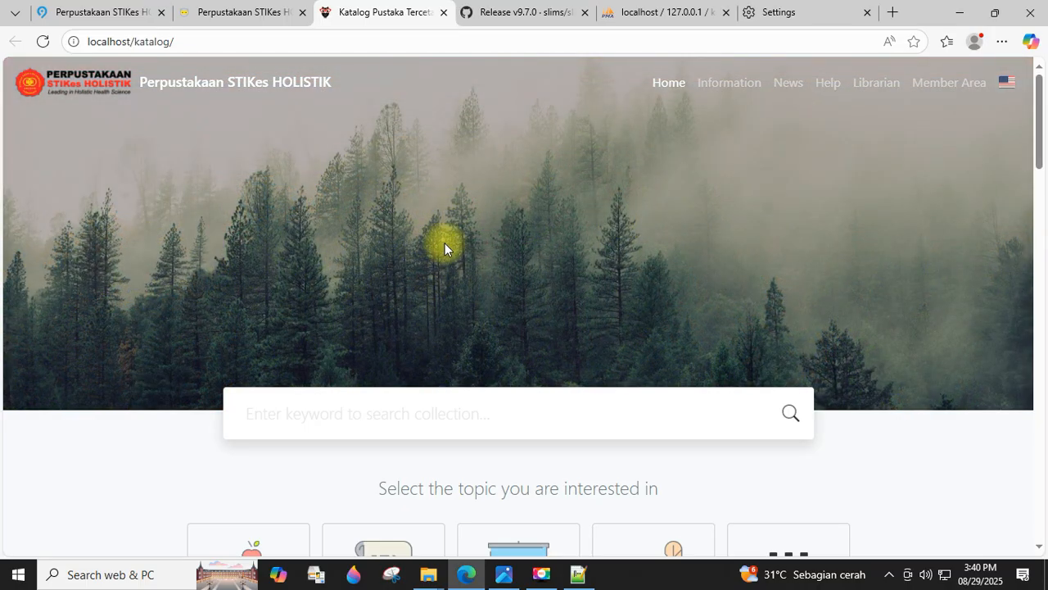
scroll(447, 233, down, 19)
scroll(431, 280, down, 3)
scroll(430, 285, up, 20)
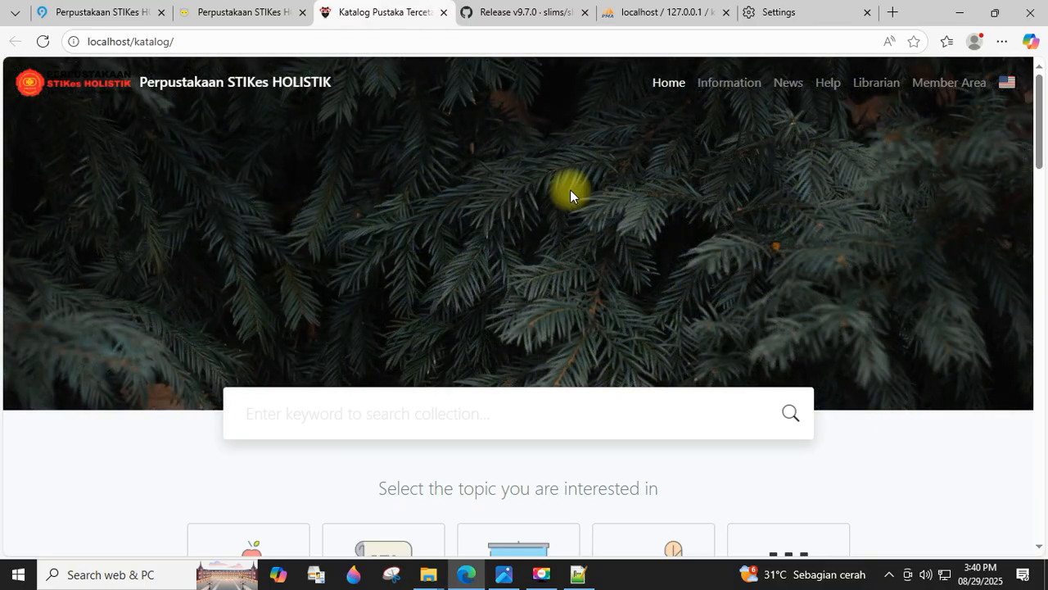
Switch to File Explorer and open the katalog-lama\template\default\assets\images folder
click(429, 574)
click(343, 517)
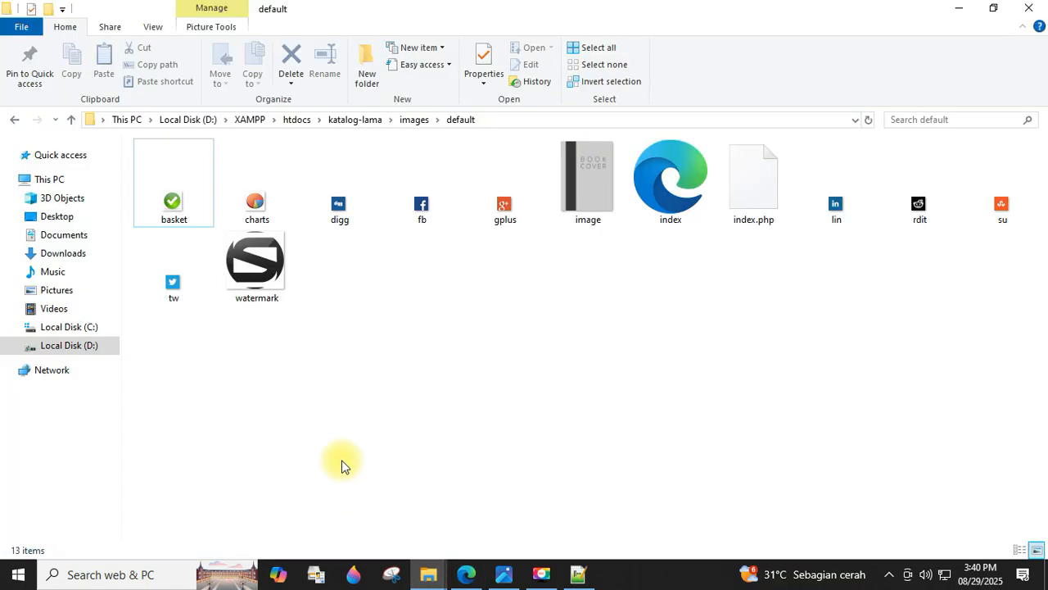
click(17, 123)
click(16, 123)
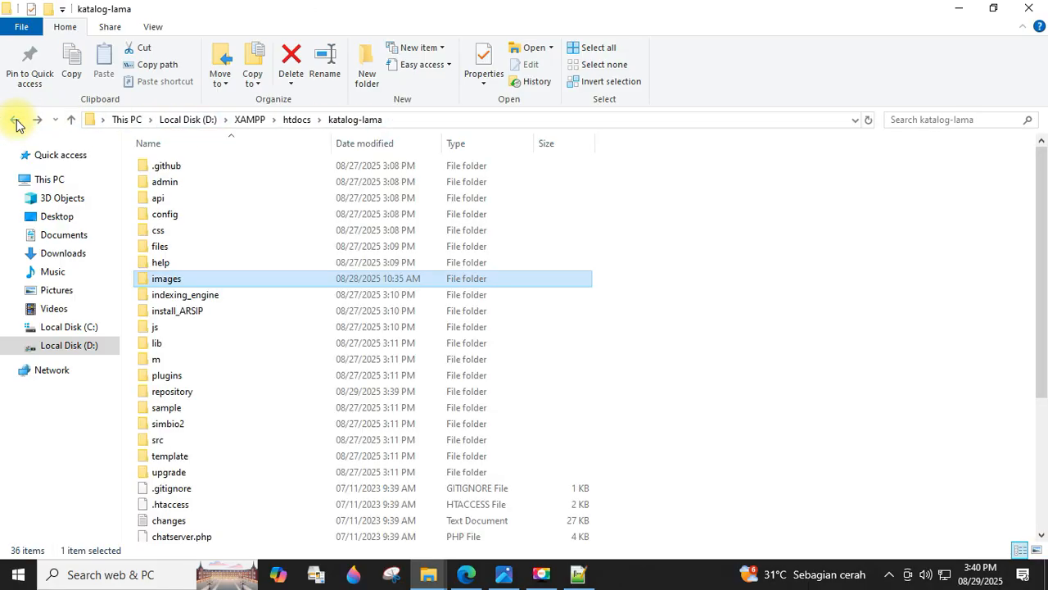
double_click(170, 456)
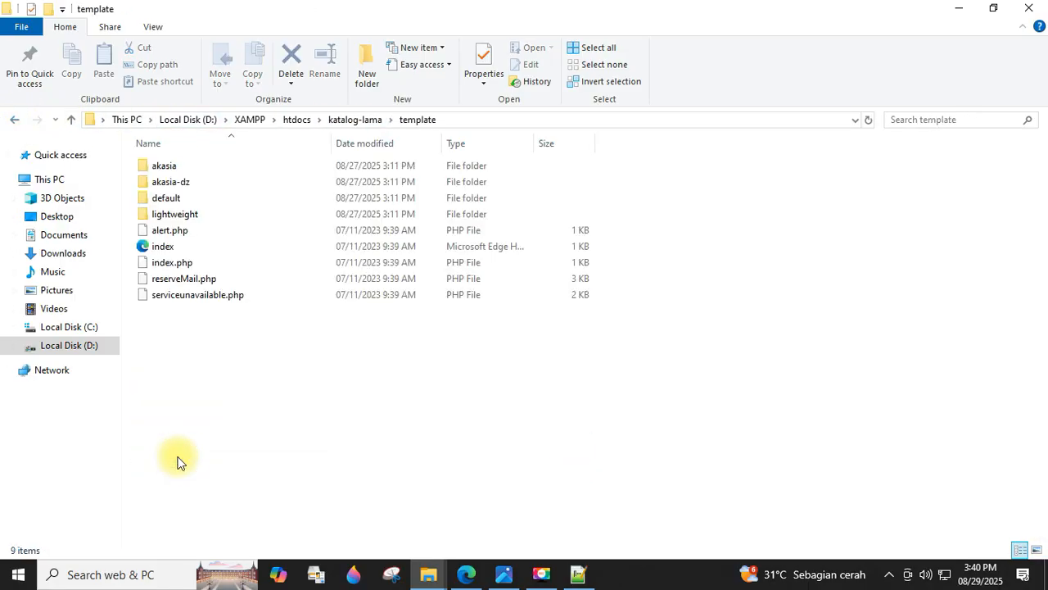
double_click(180, 198)
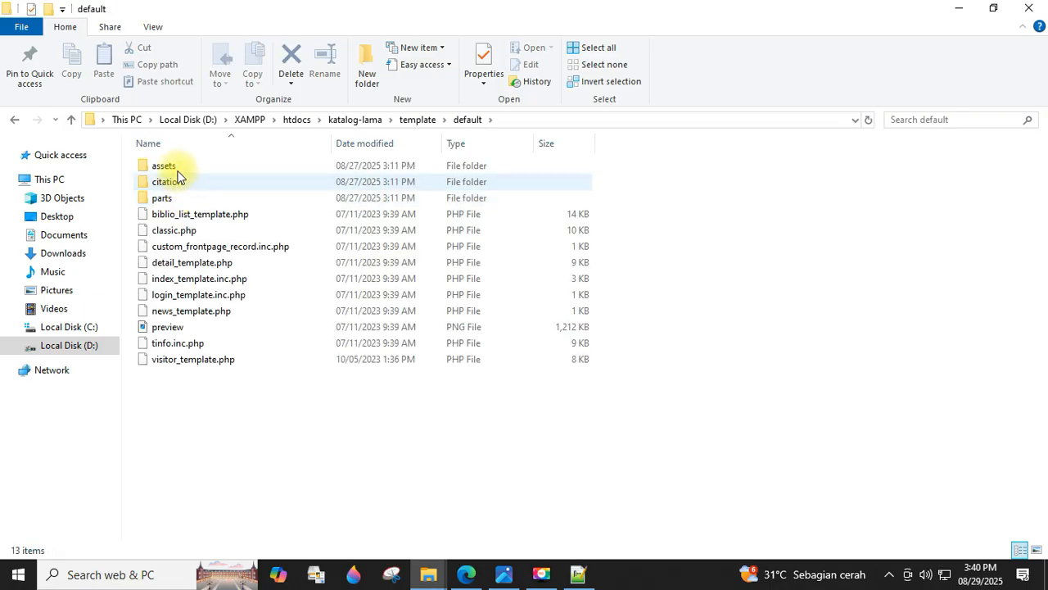
double_click(174, 166)
click(171, 201)
double_click(170, 200)
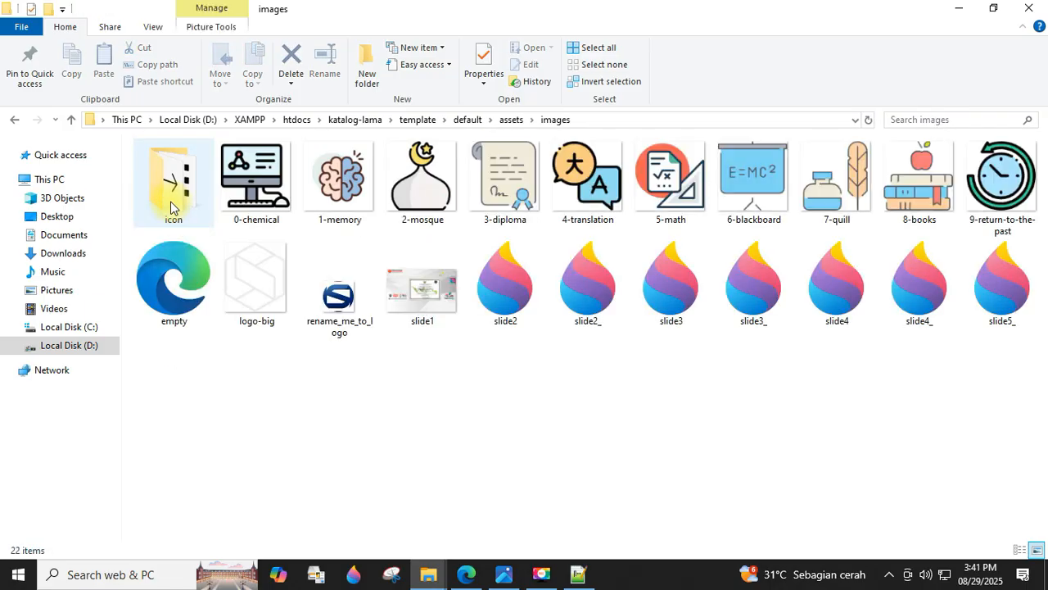
Copy the slide2 and slide4 images from the old catalogue's template images folder
click(417, 306)
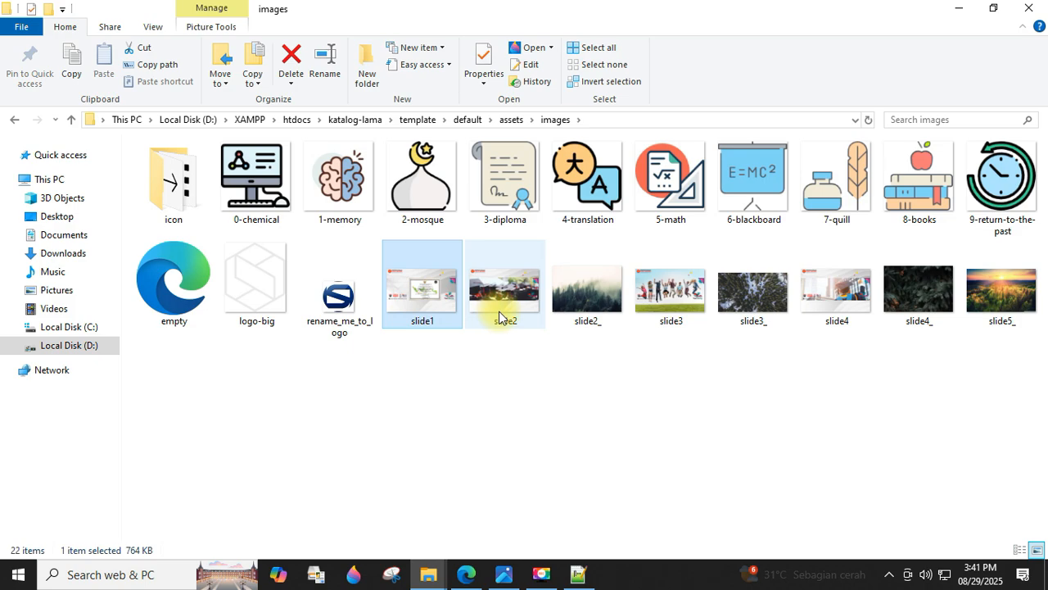
click(510, 303)
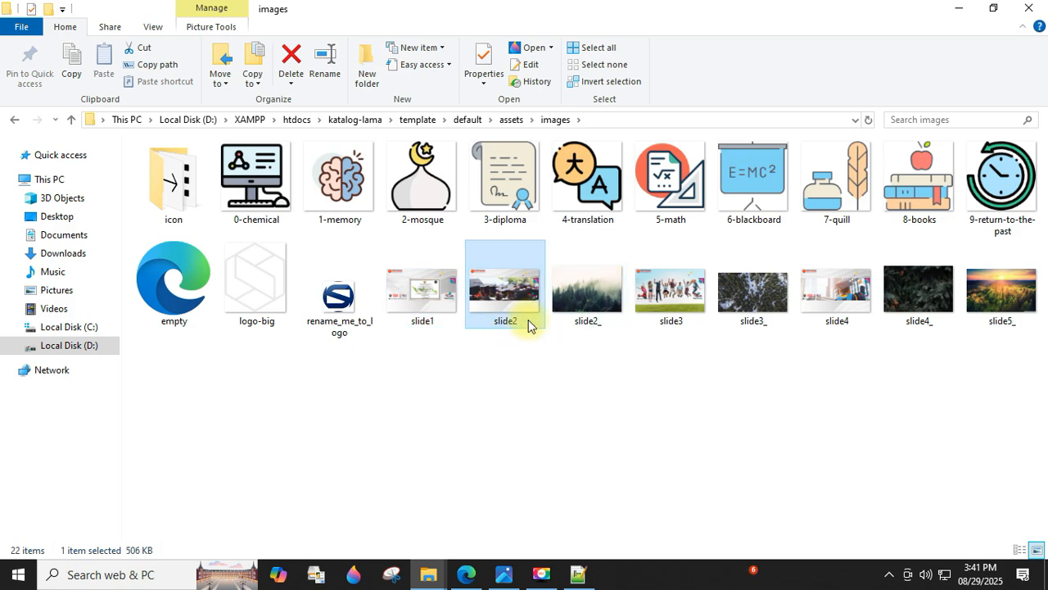
click(836, 303)
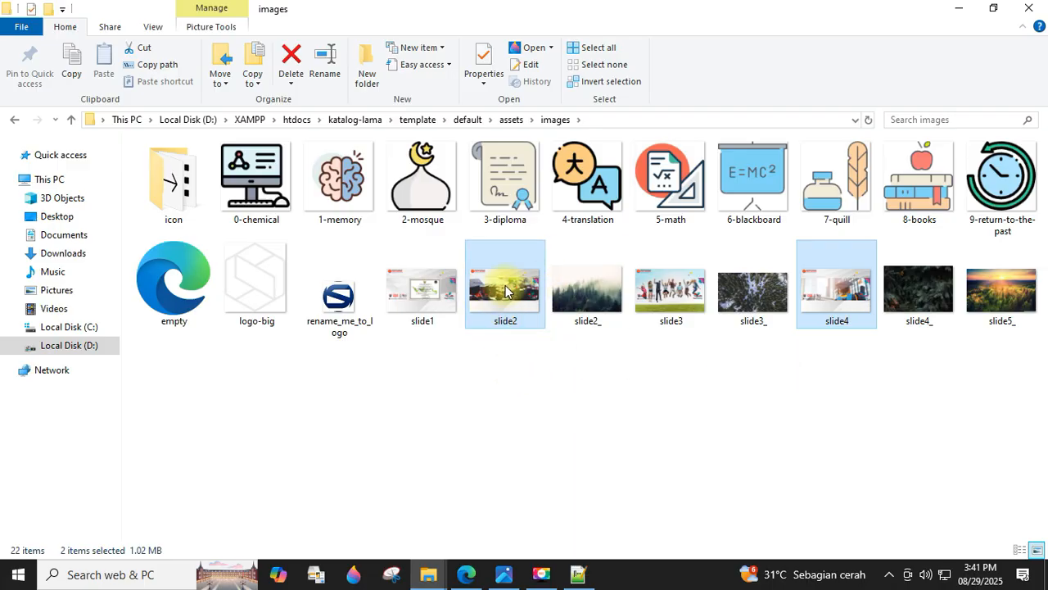
click(466, 574)
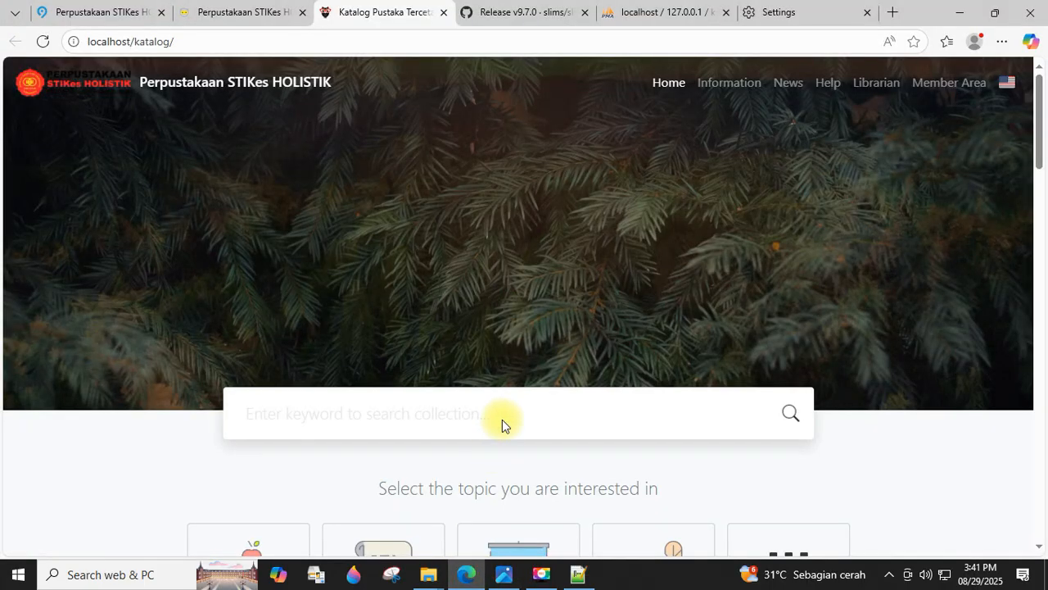
key(alt+Tab)
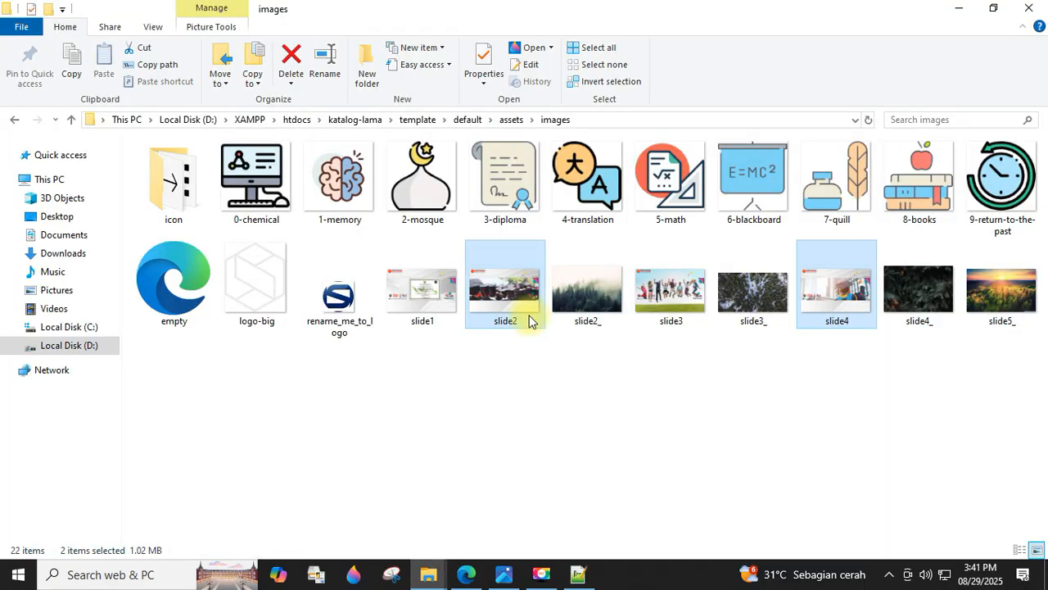
click(769, 384)
click(503, 294)
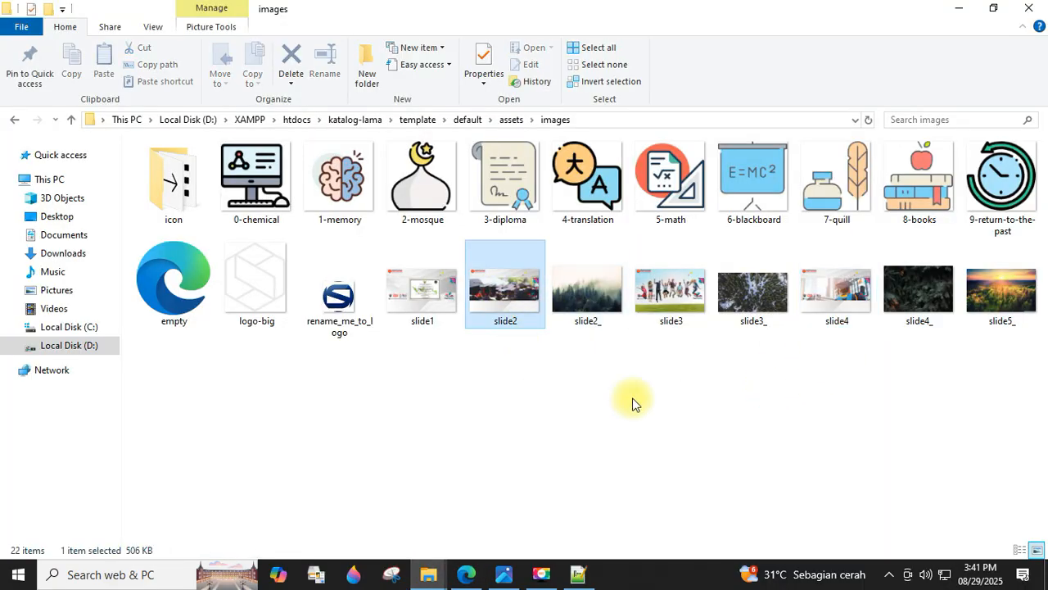
ctrl+click(842, 317)
Switch to the other File Explorer window and open the katalog\template\default\assets\images folder
click(428, 573)
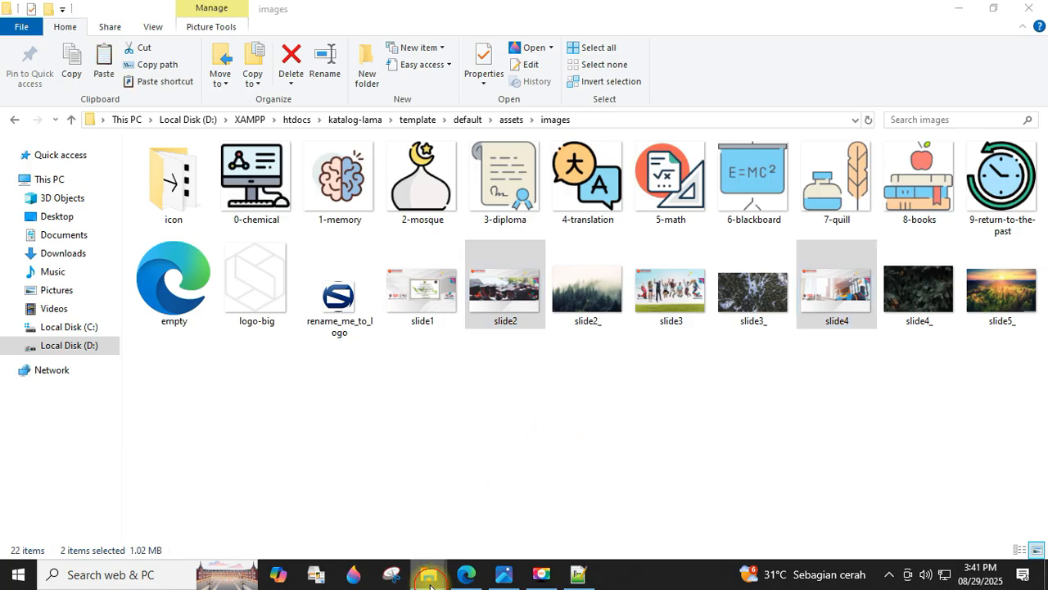
click(480, 508)
click(16, 120)
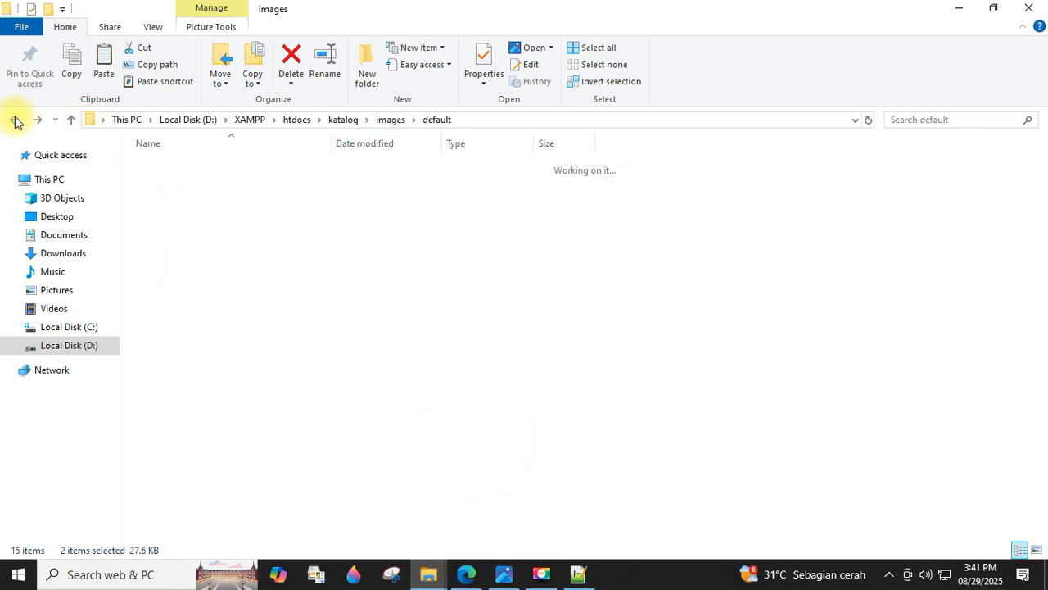
click(16, 121)
scroll(209, 375, down, 2)
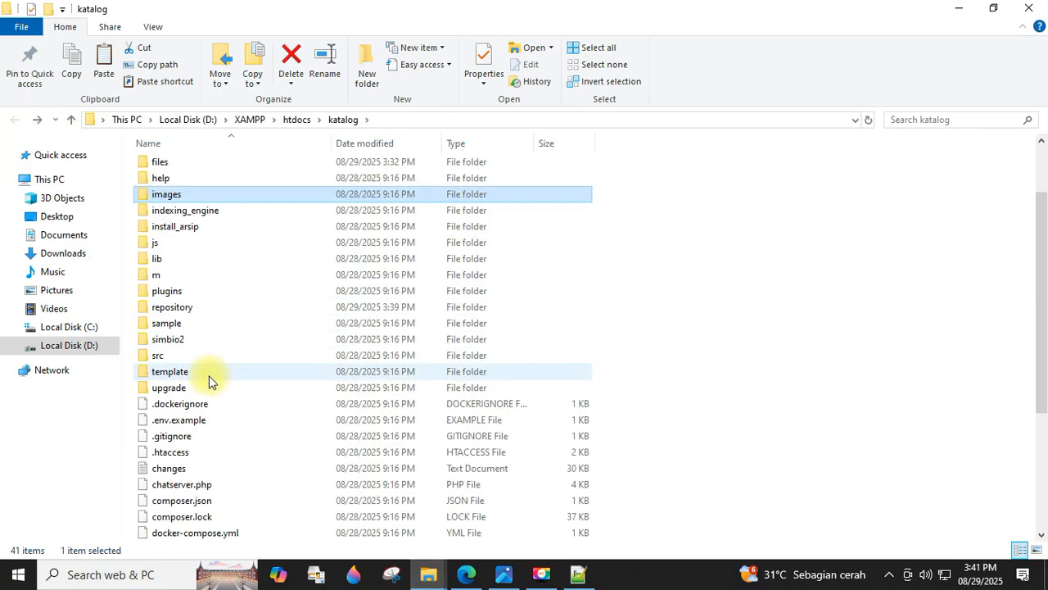
double_click(196, 369)
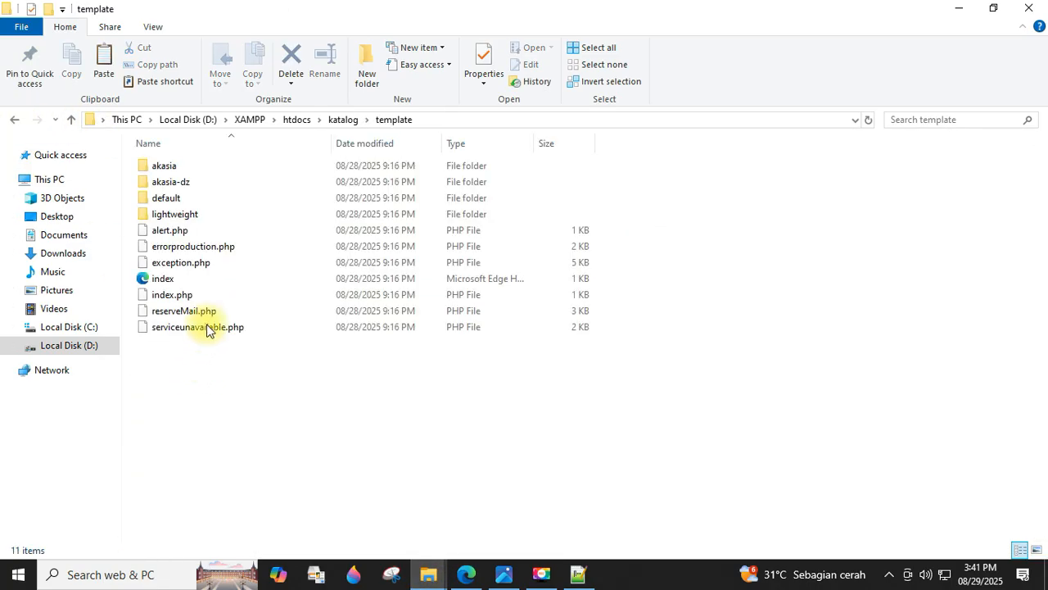
double_click(194, 199)
double_click(189, 167)
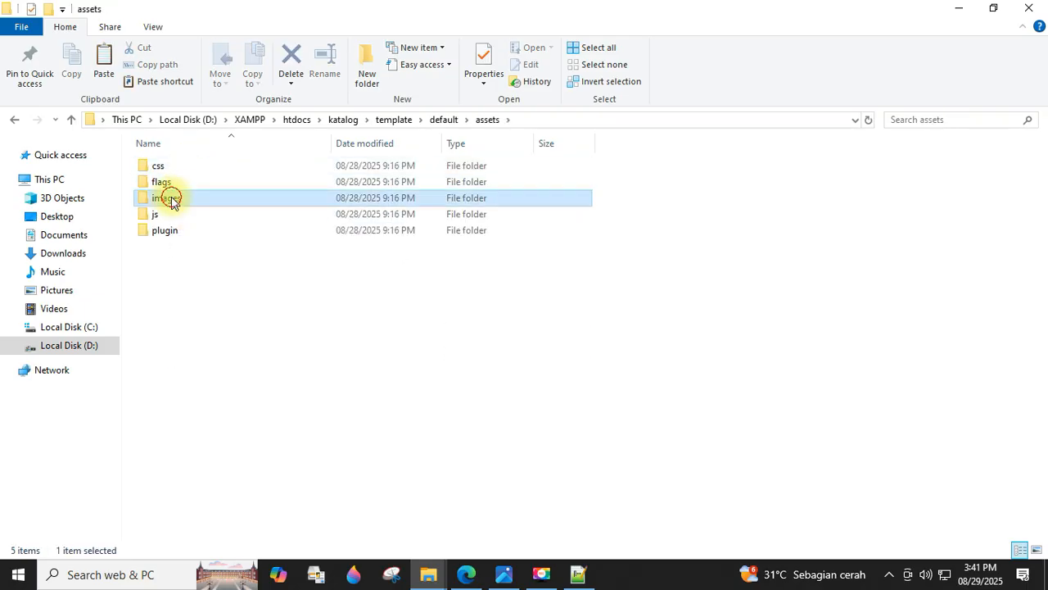
double_click(169, 197)
Paste the copied slides into the new catalogue's images folder, replacing the files with the same names
key(ctrl+v)
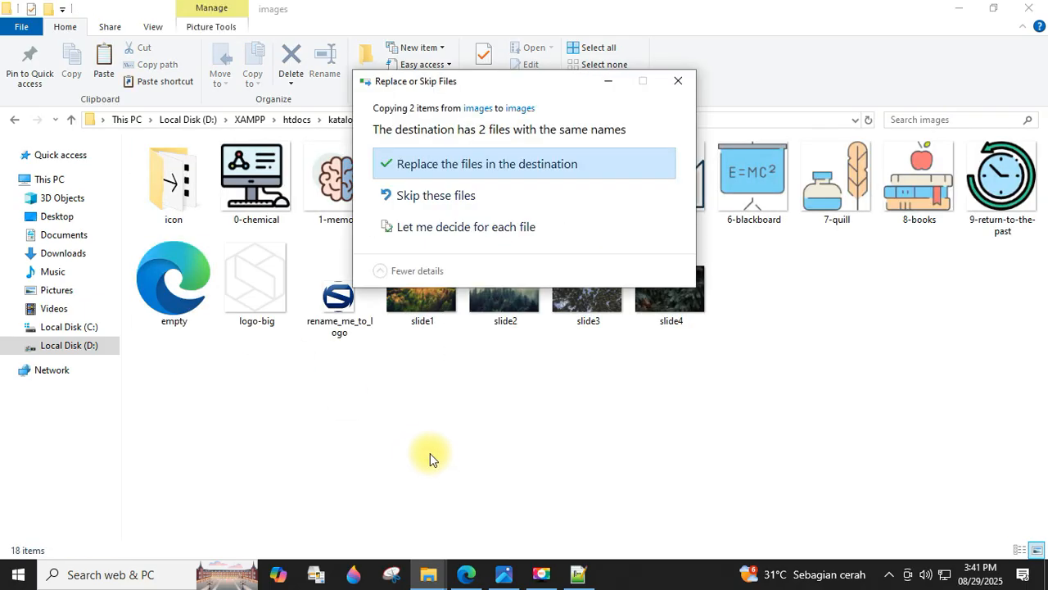
click(423, 166)
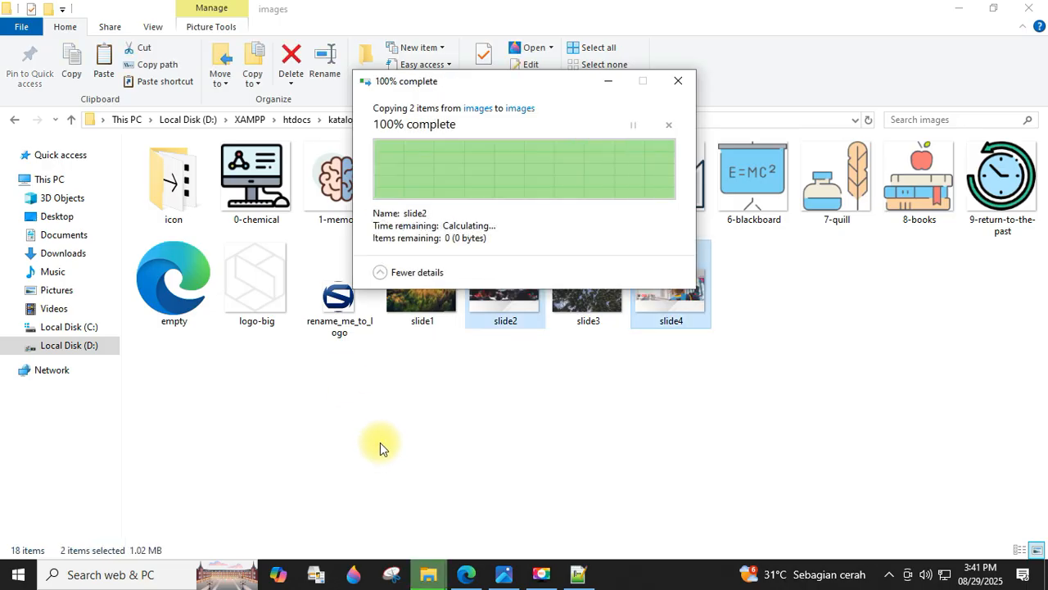
click(442, 425)
Switch to Edge, reload the catalogue home page, and clear the cached images and files for all time
click(465, 575)
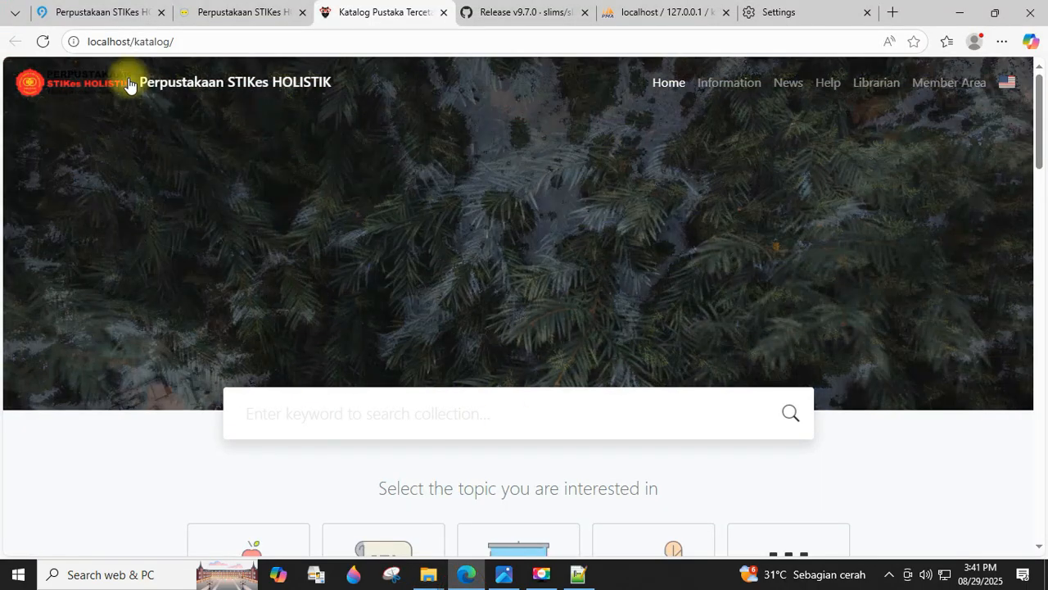
click(43, 42)
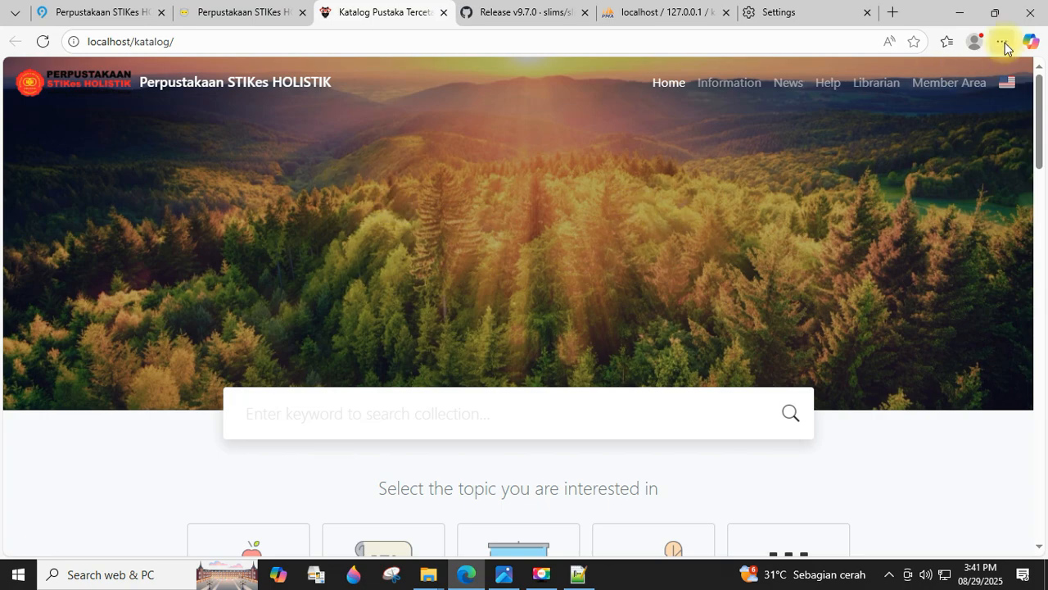
click(798, 12)
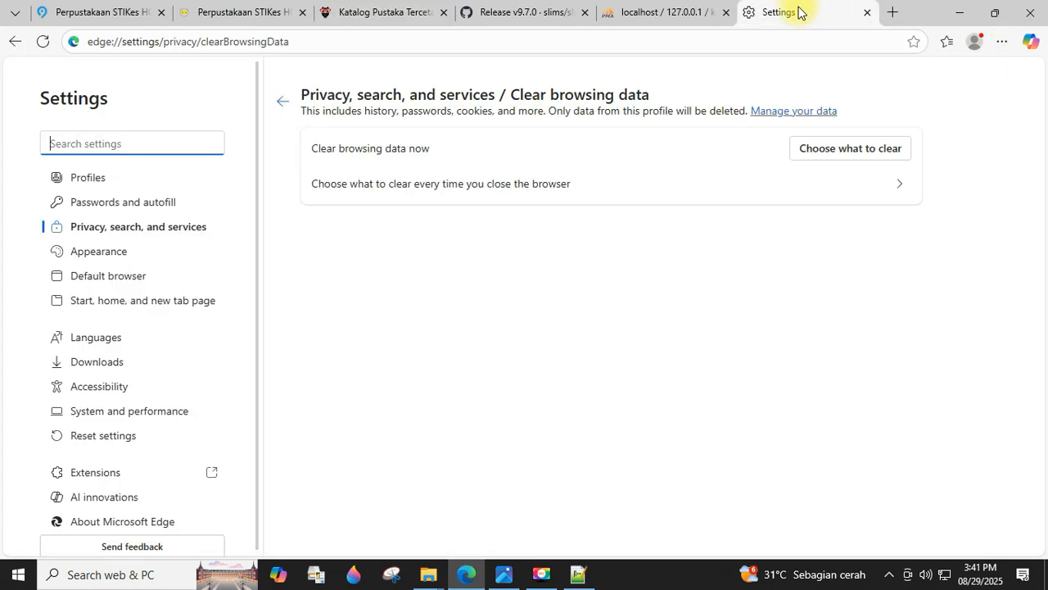
click(819, 147)
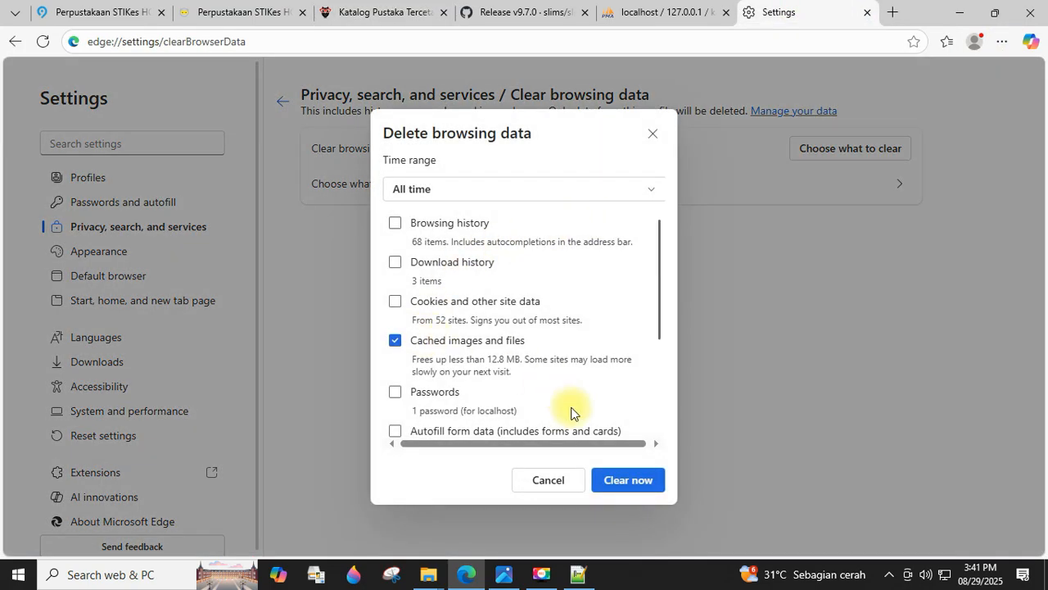
click(616, 481)
Return to the localhost/katalog home page and check its banner slides, topics and popular collections
click(373, 9)
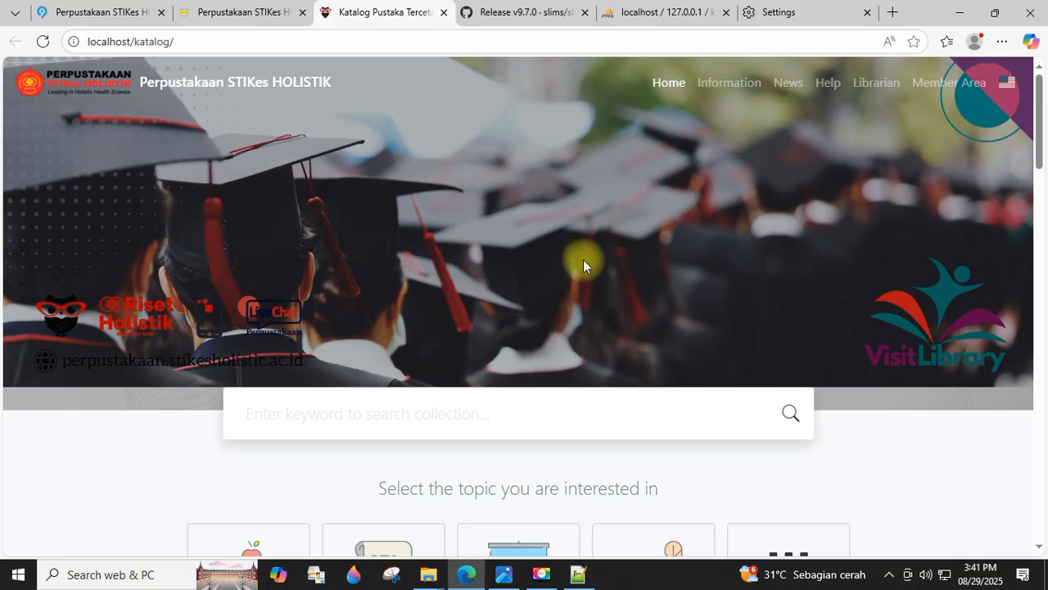
scroll(583, 259, down, 3)
scroll(562, 257, up, 1)
scroll(576, 299, up, 2)
scroll(558, 318, down, 5)
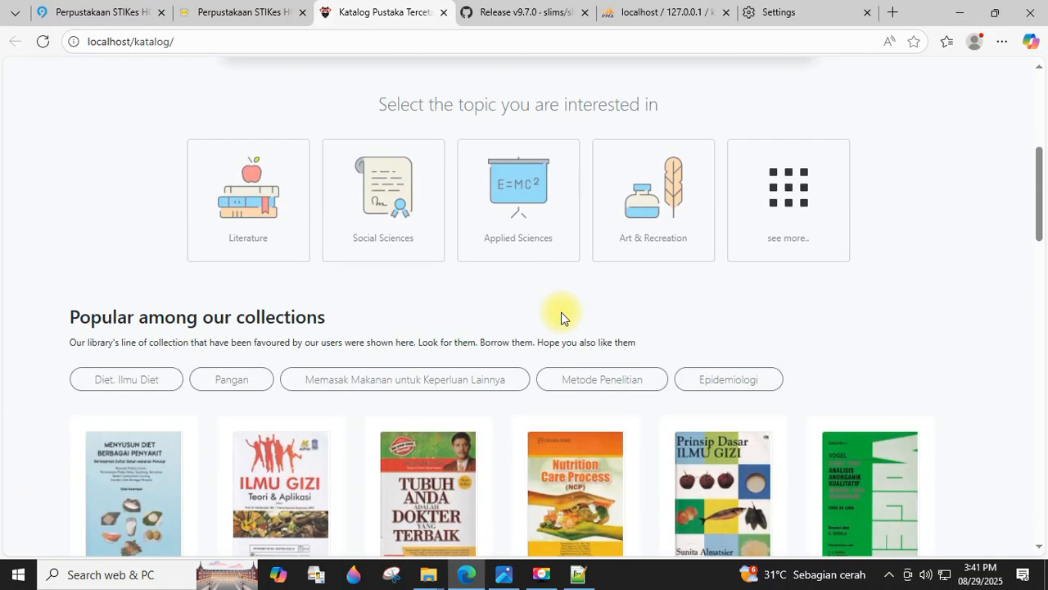
scroll(561, 318, down, 4)
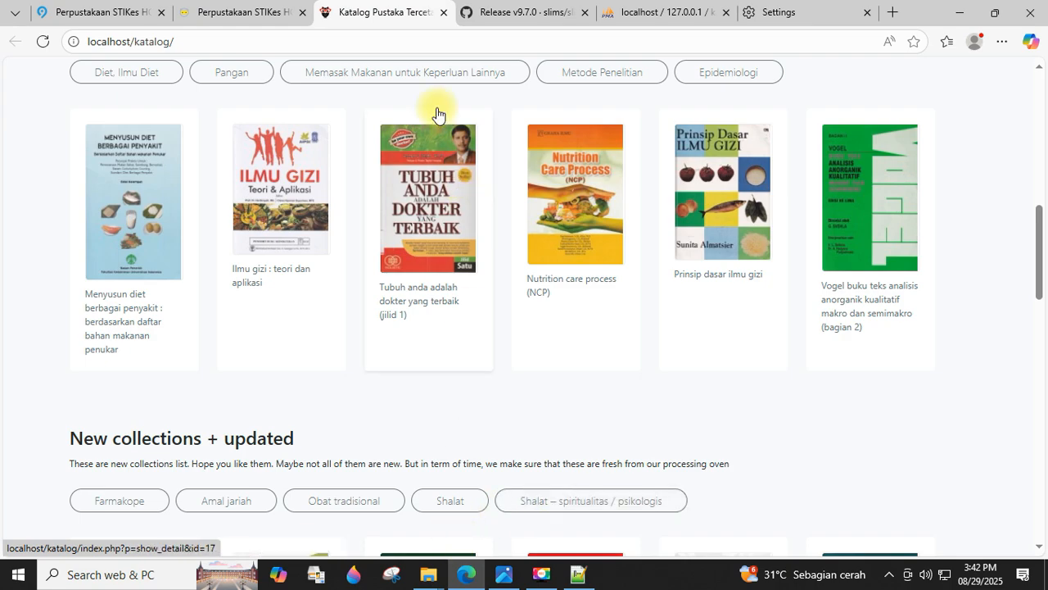
Open Member Card Printing in the admin Membership module and add the first listed member to the print queue
click(228, 14)
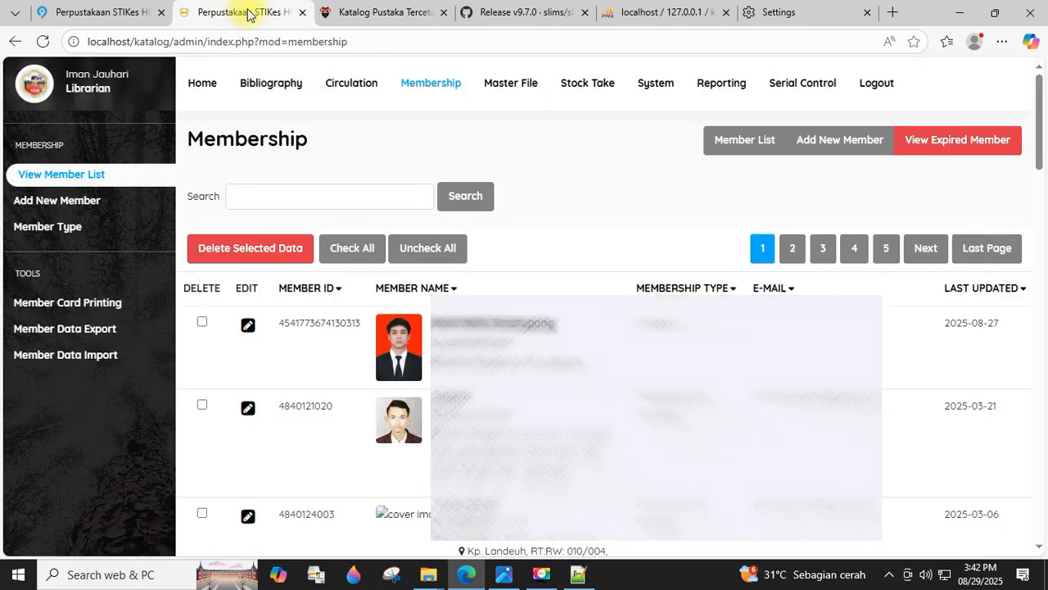
click(430, 90)
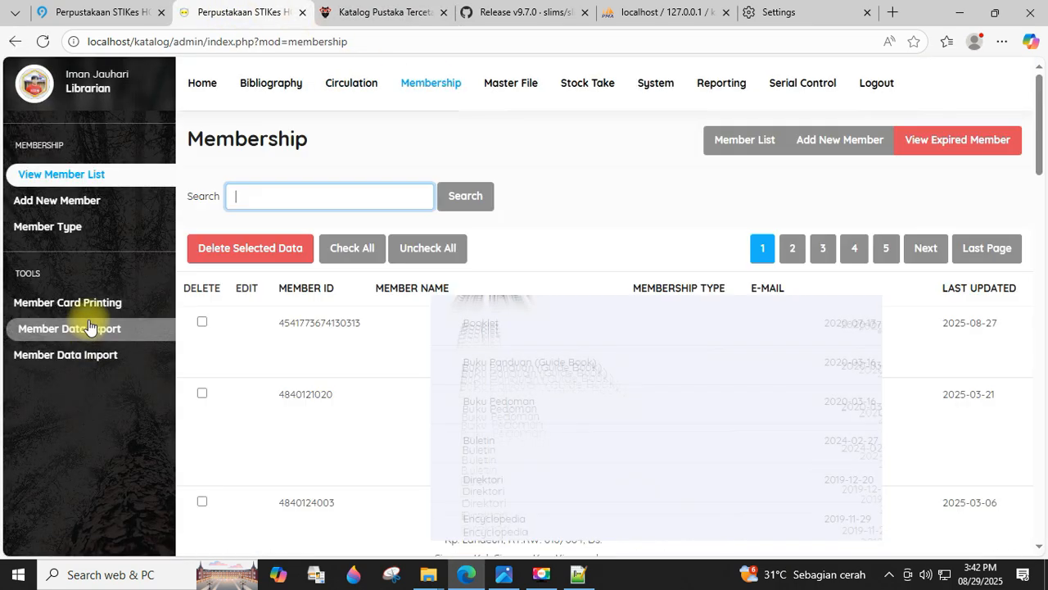
click(90, 302)
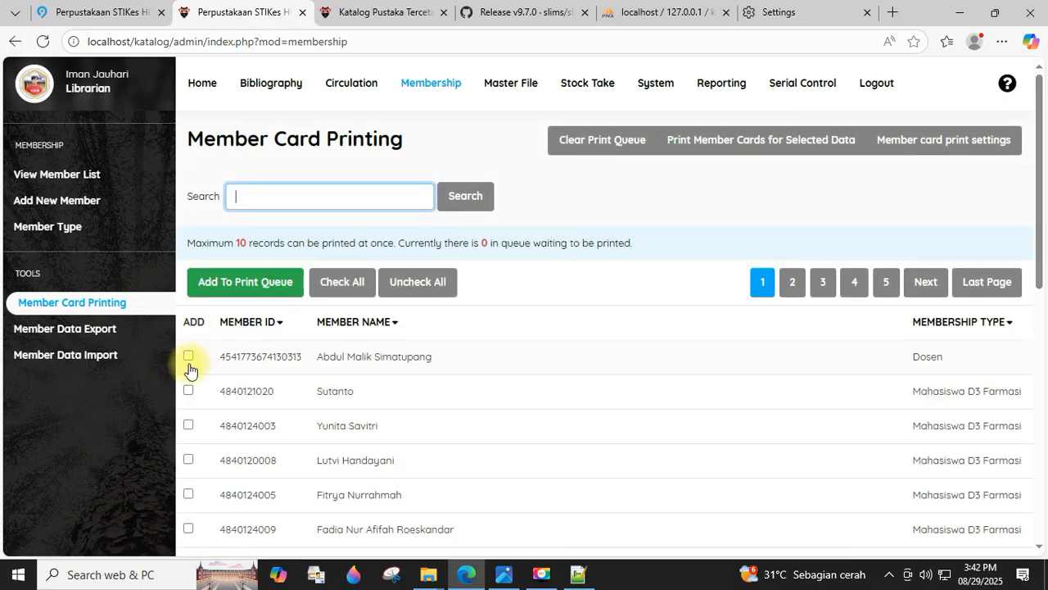
click(188, 357)
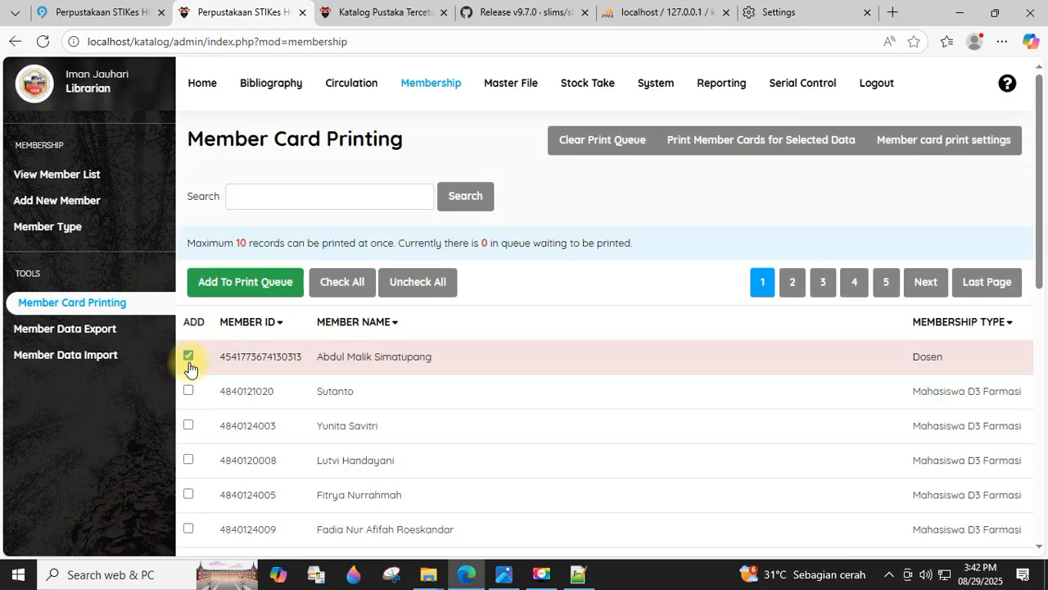
click(246, 281)
click(597, 135)
click(658, 128)
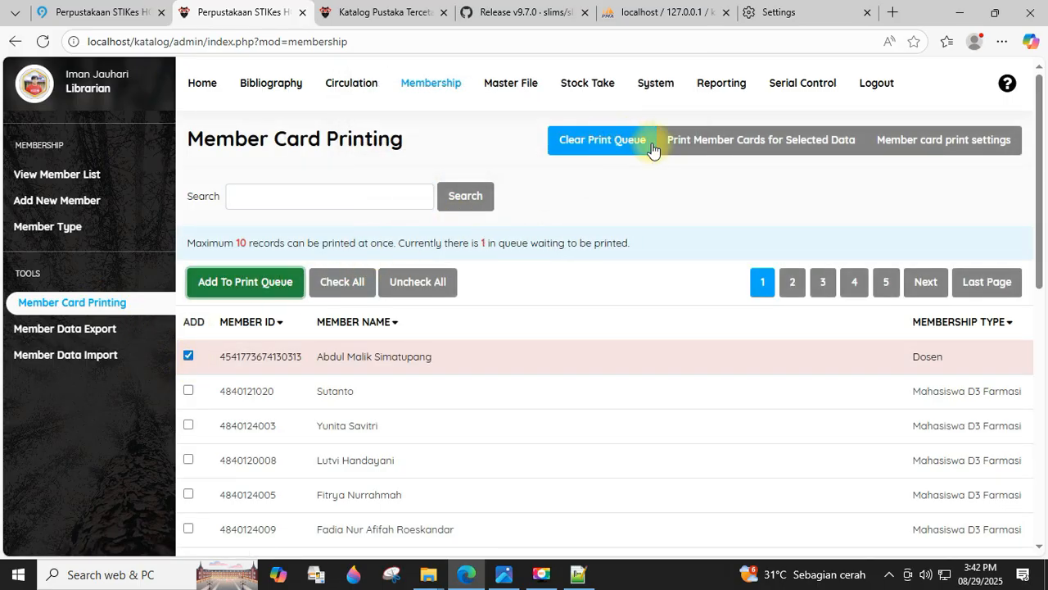
Preview the queued member's card, cancel printing, and close the card window
click(719, 143)
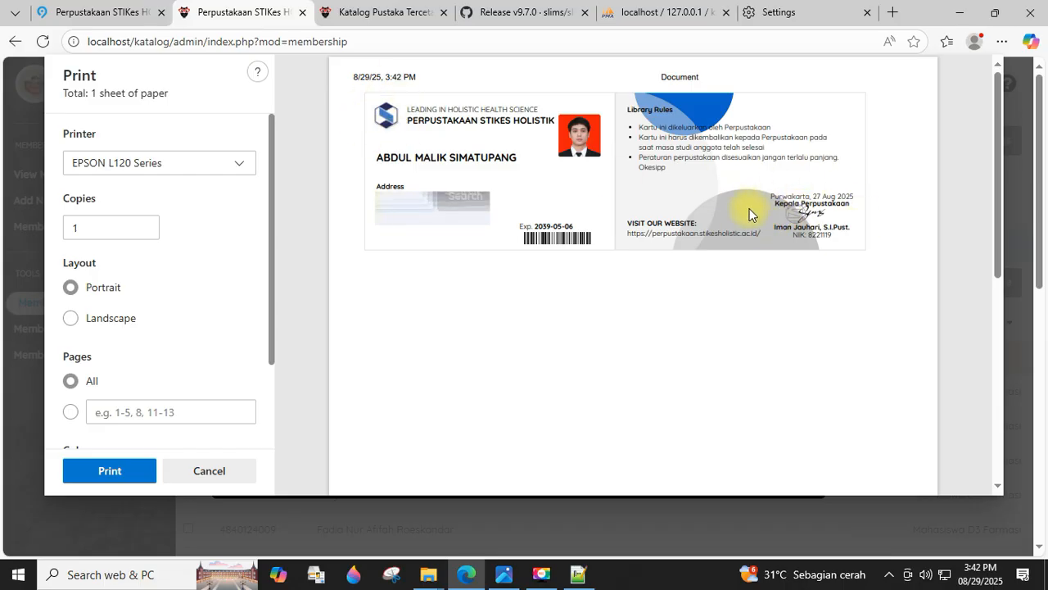
click(194, 474)
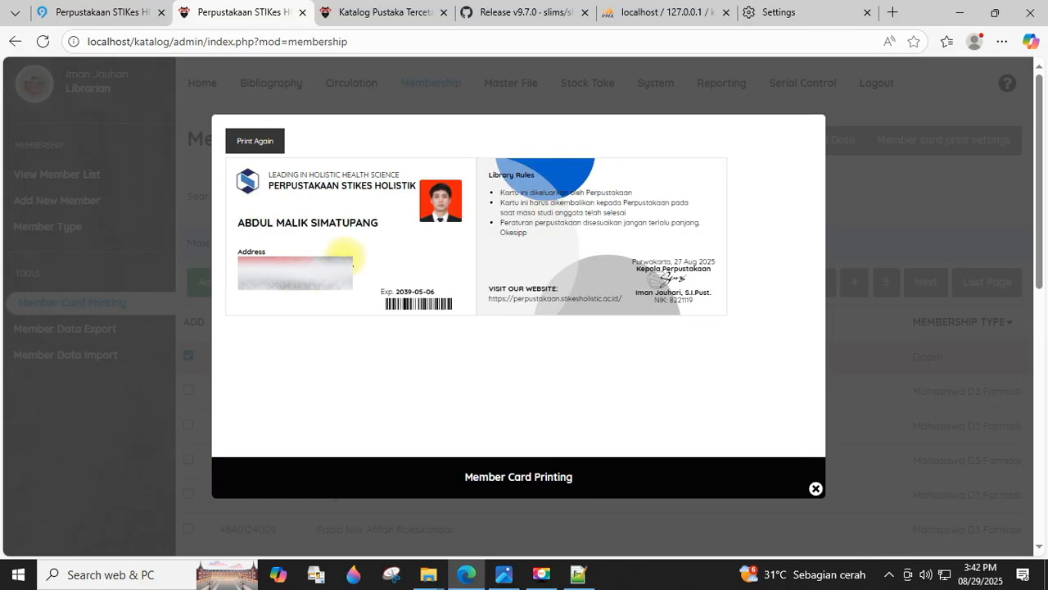
click(901, 340)
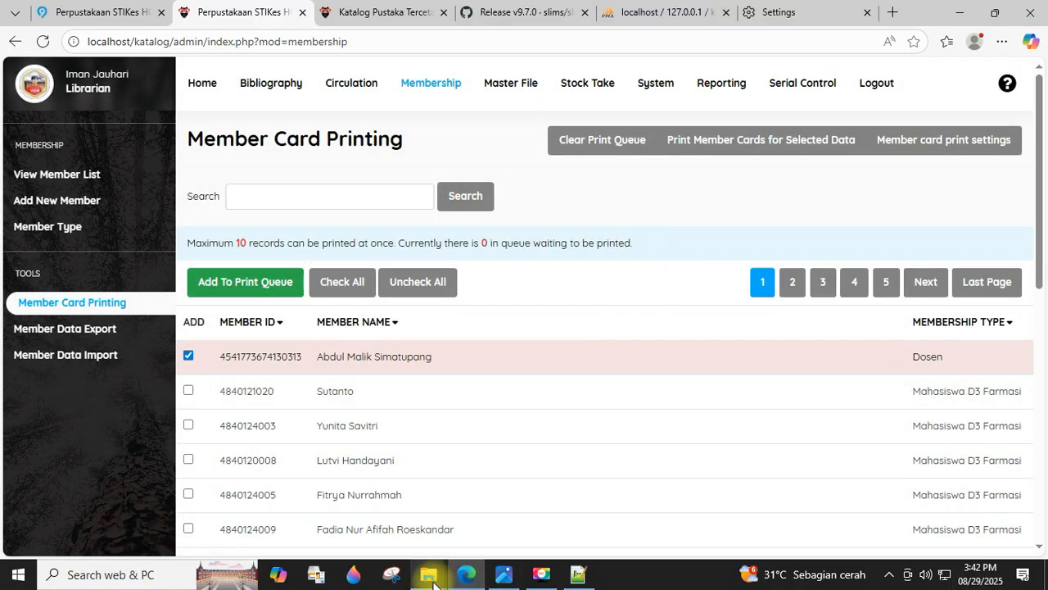
Switch to File Explorer and open the katalog-lama\files\membercard\classic\images folder
mouse_move(431, 580)
click(325, 514)
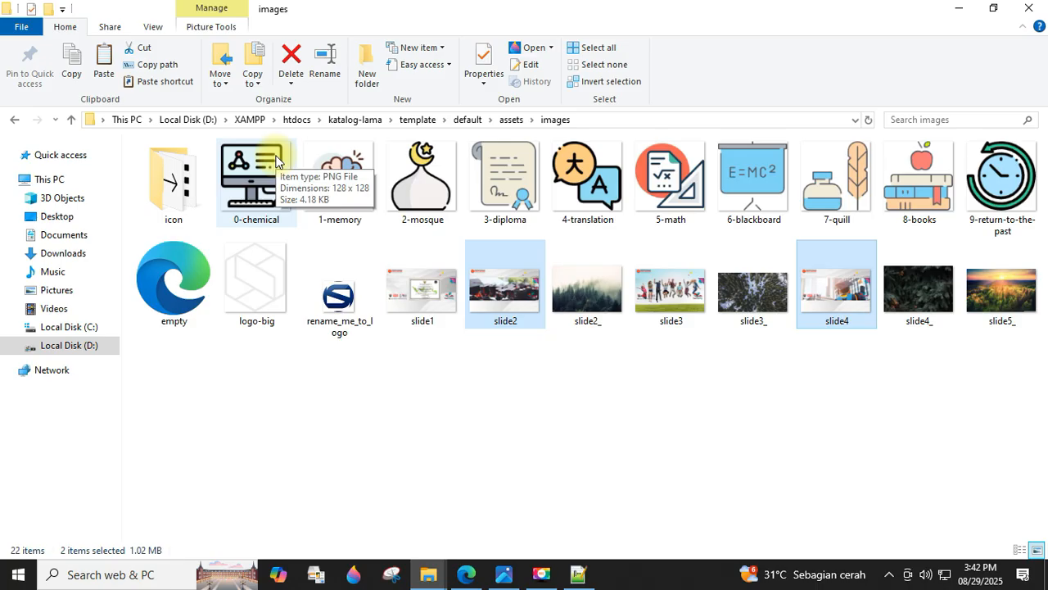
click(347, 119)
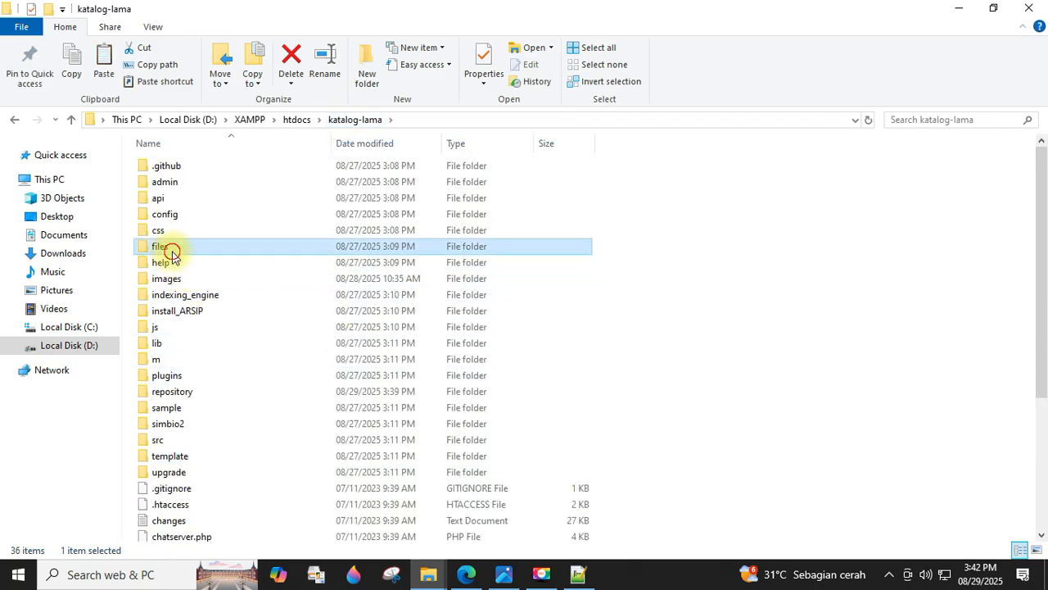
double_click(170, 246)
double_click(182, 215)
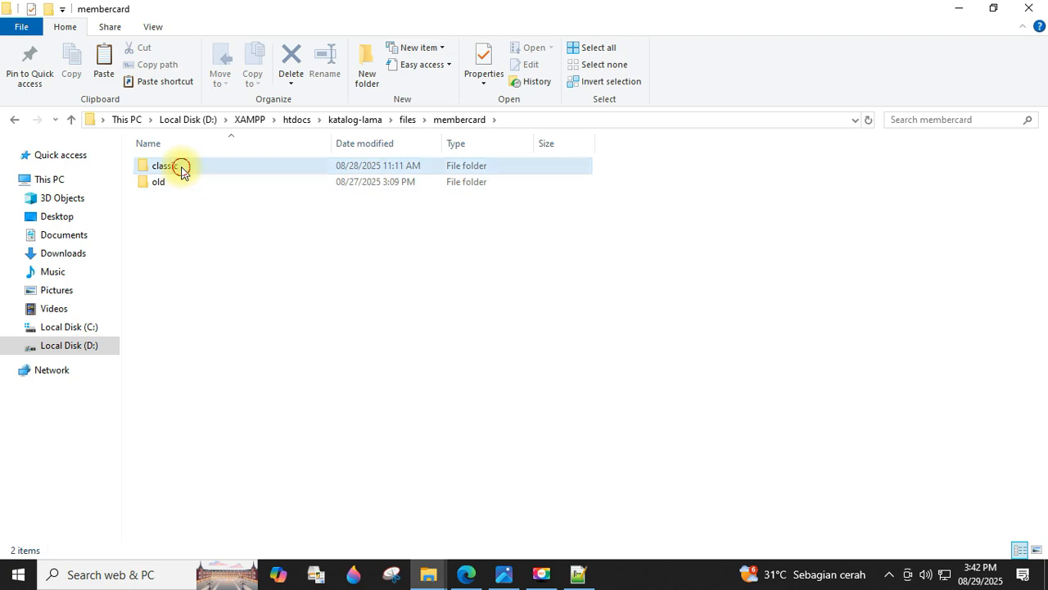
double_click(179, 168)
double_click(168, 182)
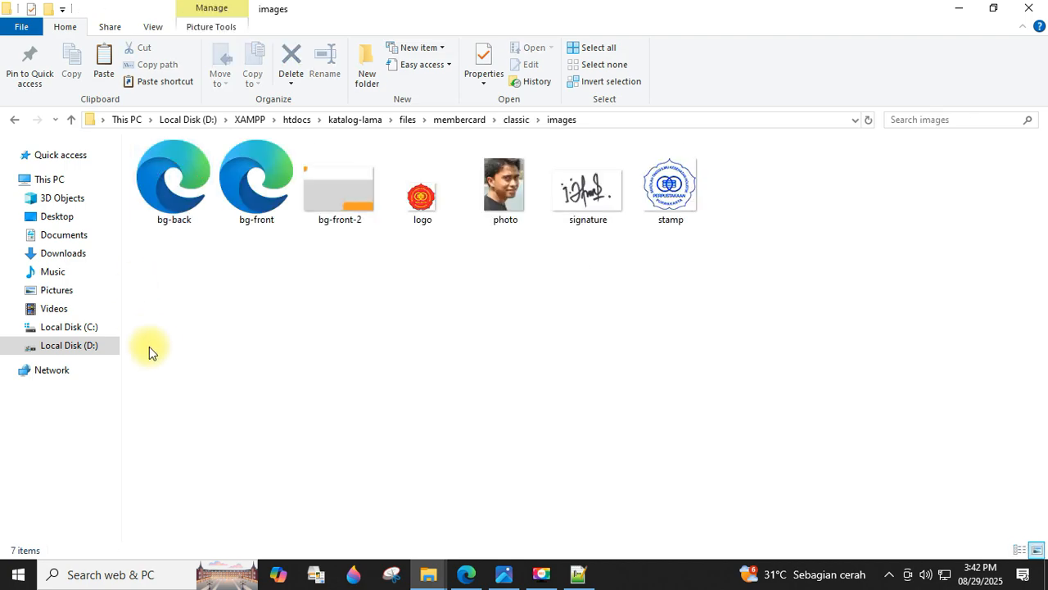
Select the logo, signature and stamp images of the old classic member card for copying
click(421, 204)
ctrl+click(586, 201)
ctrl+click(692, 205)
Open the new catalogue's katalog\files\membercard\classic\images folder in the second File Explorer window
mouse_move(426, 573)
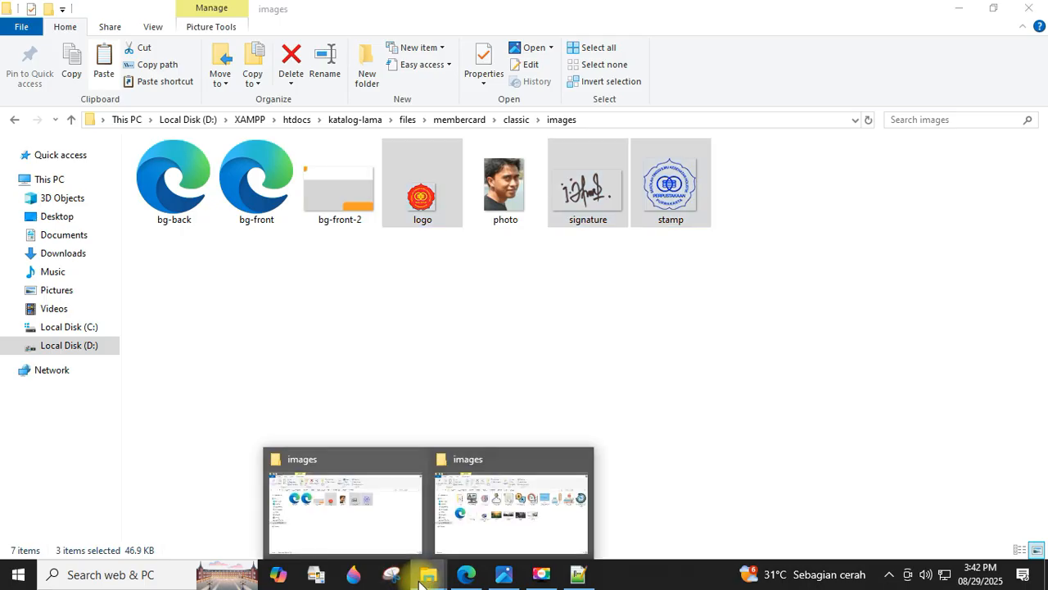
click(510, 528)
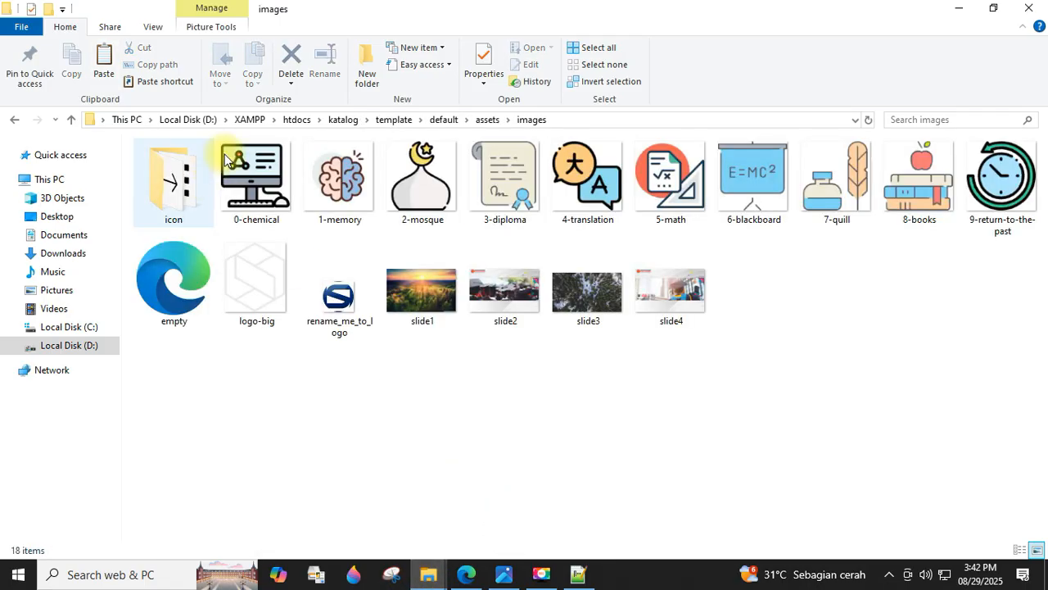
click(393, 120)
click(339, 121)
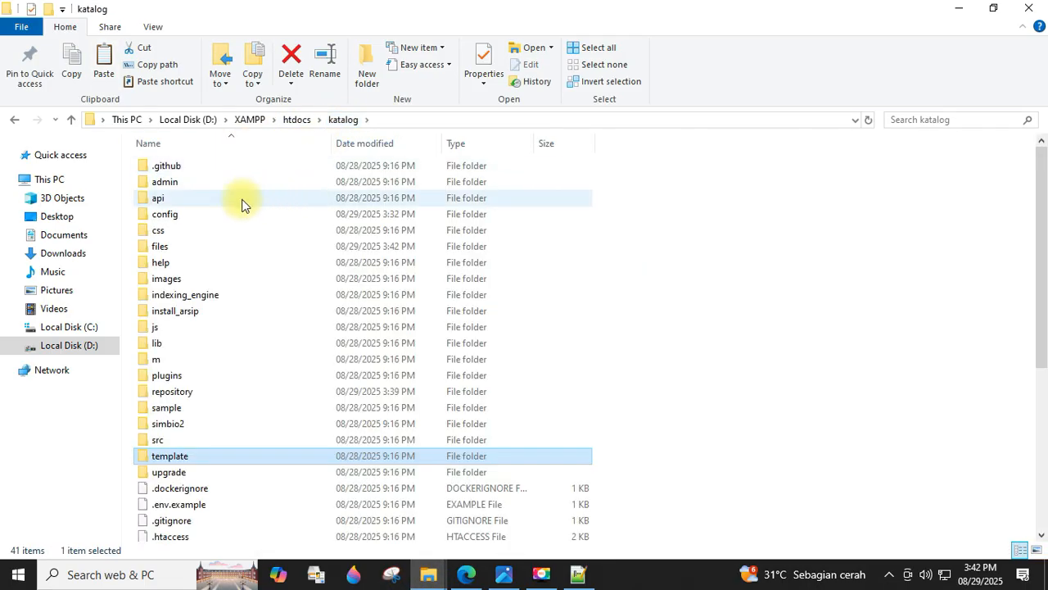
double_click(175, 242)
double_click(188, 216)
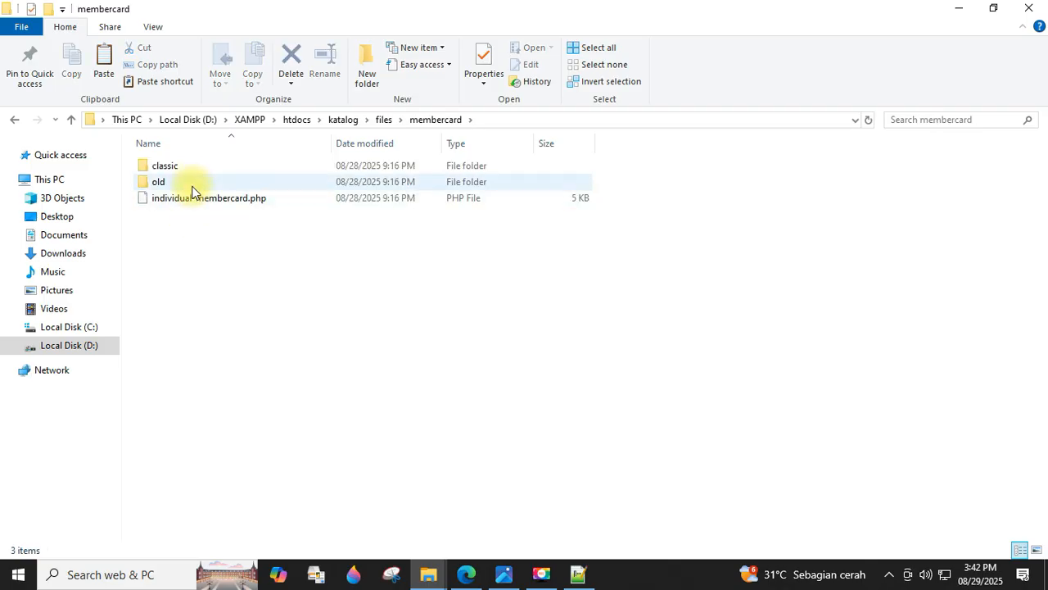
double_click(193, 169)
double_click(188, 182)
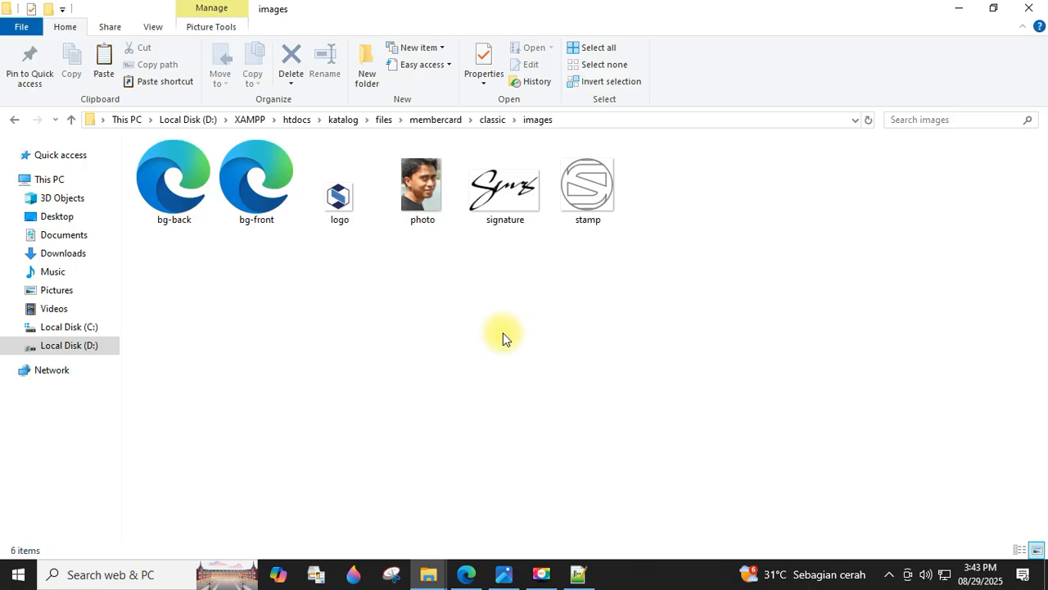
Paste the copied logo, signature and stamp images into the new classic member card folder, replacing the existing files
key(ctrl+v)
drag(516, 81, 869, 107)
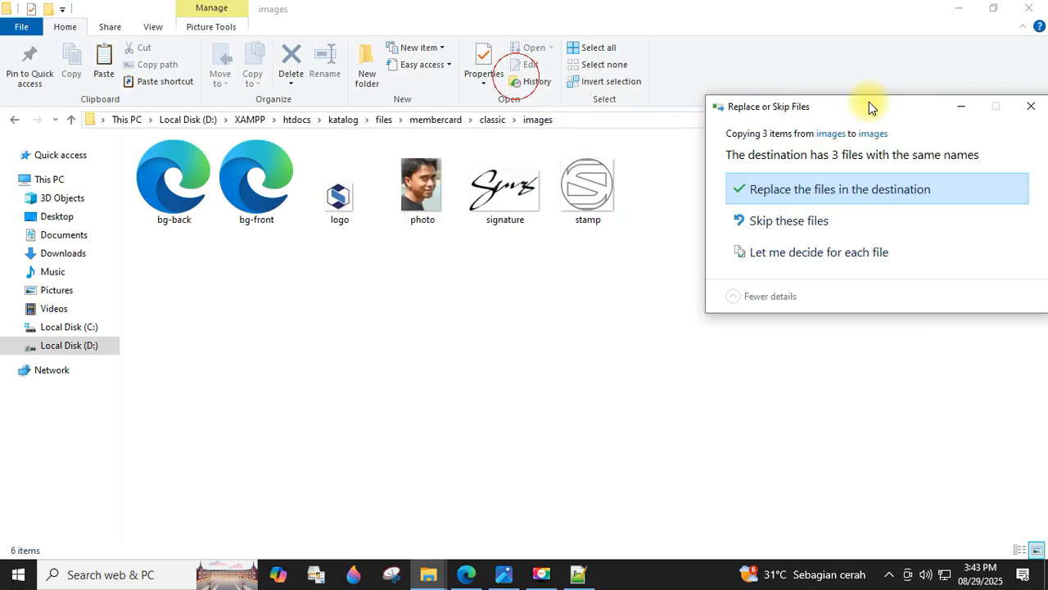
click(846, 189)
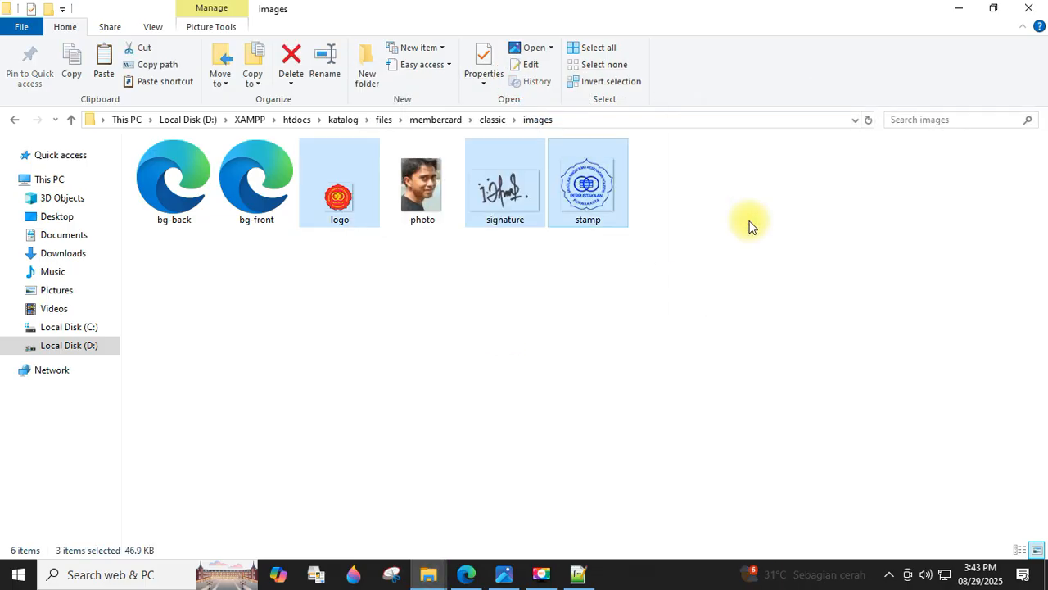
click(585, 200)
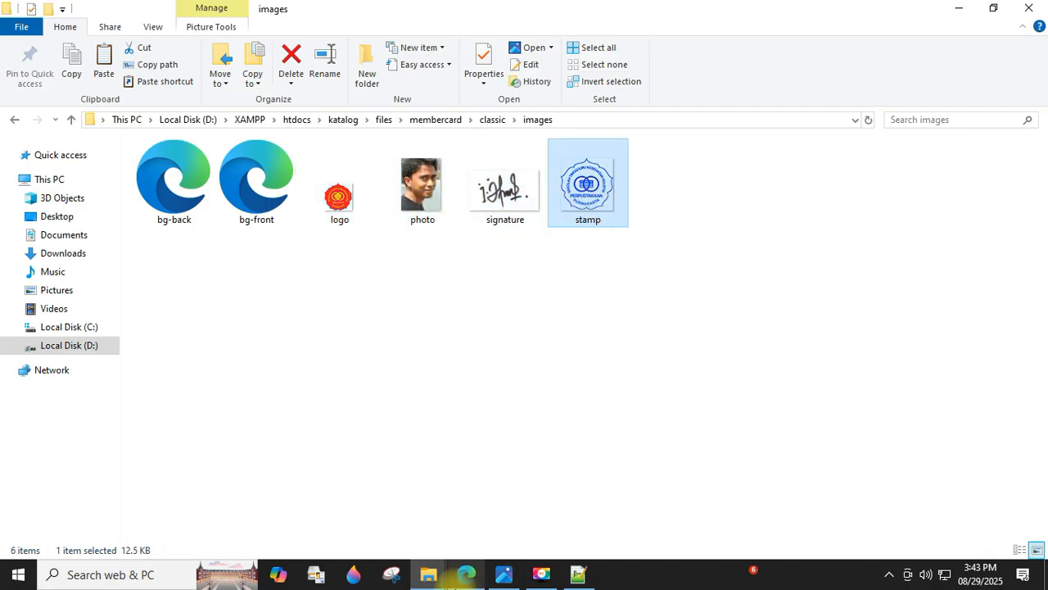
Switch to the browser, add the checked member to the print queue, and preview the card without printing
click(466, 574)
click(276, 280)
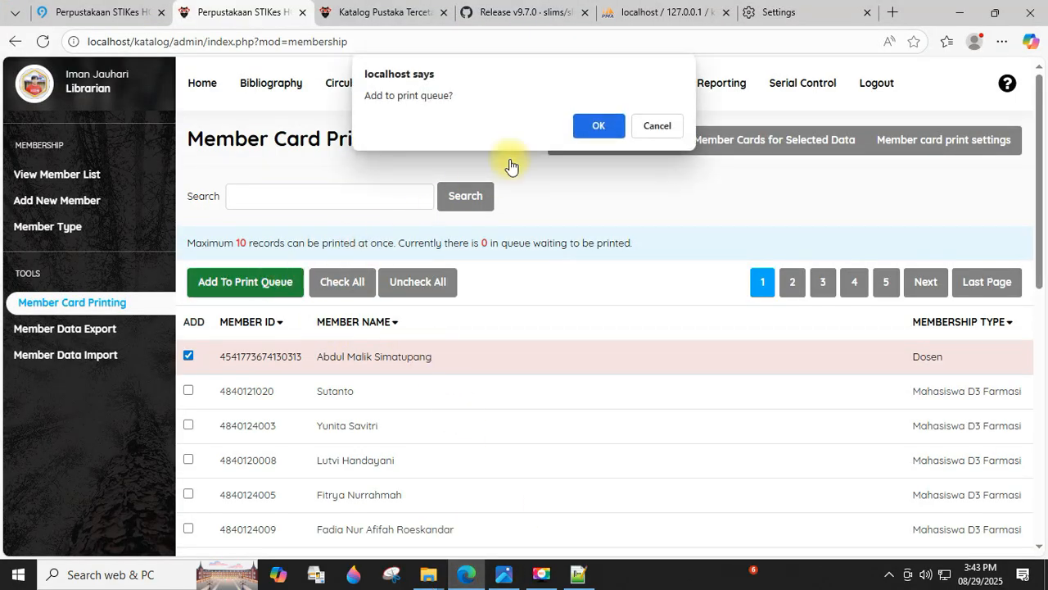
click(597, 125)
click(660, 125)
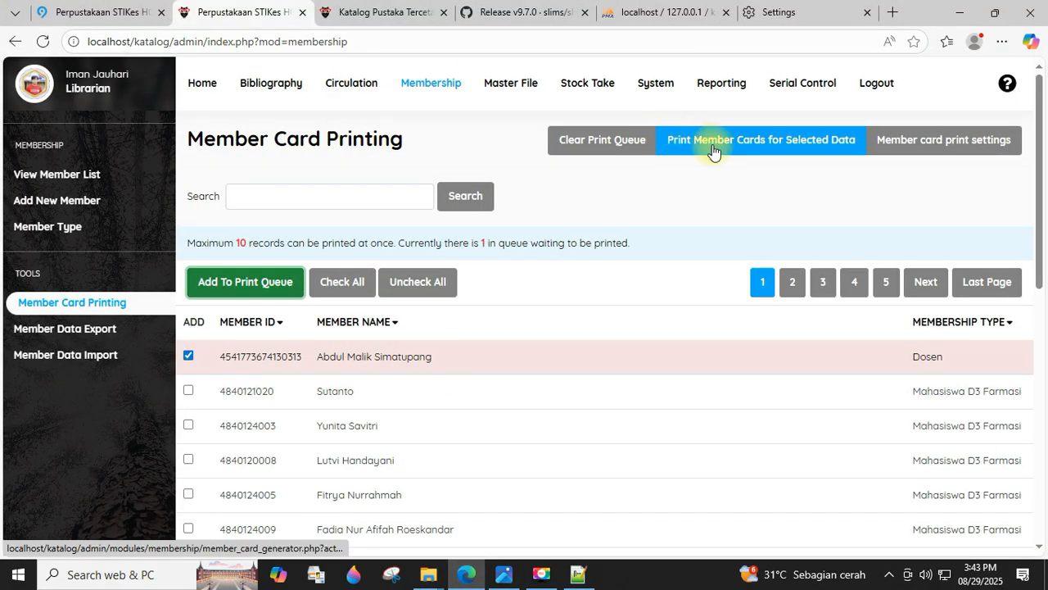
click(709, 148)
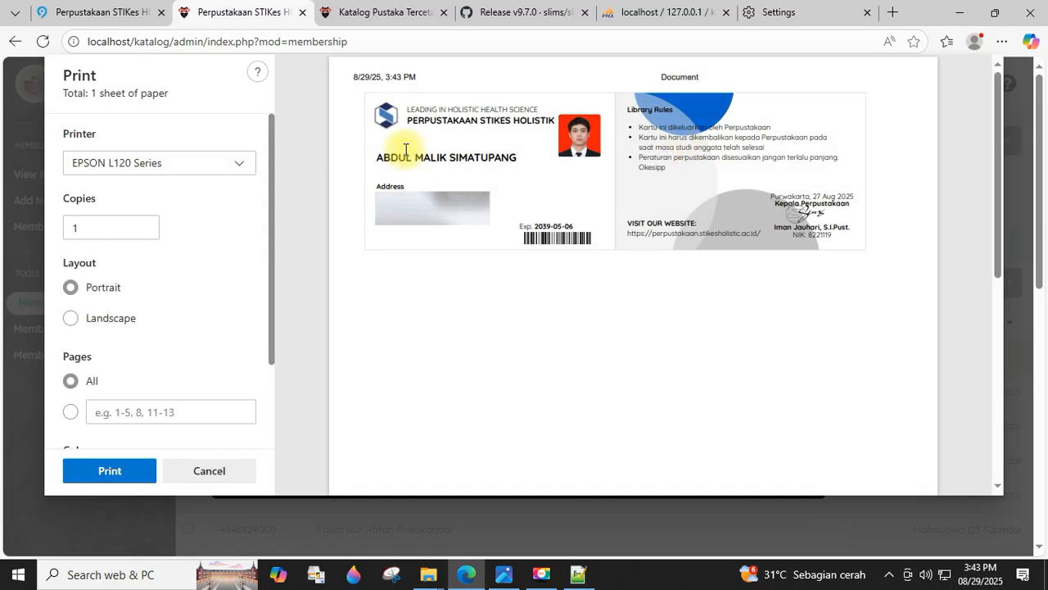
click(209, 471)
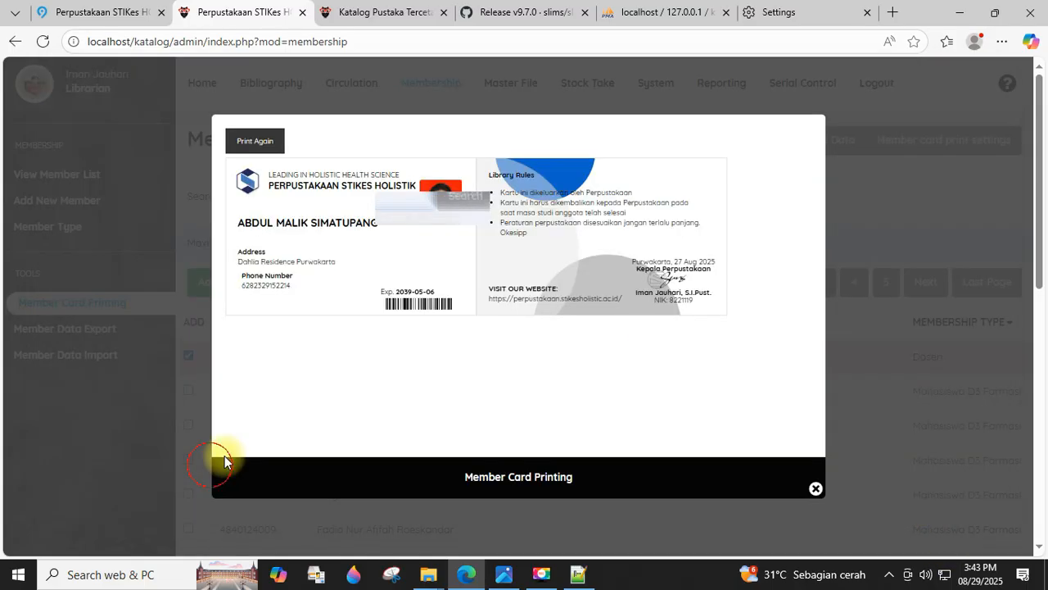
Clear the browser's cached images and files for all time
click(774, 13)
click(839, 156)
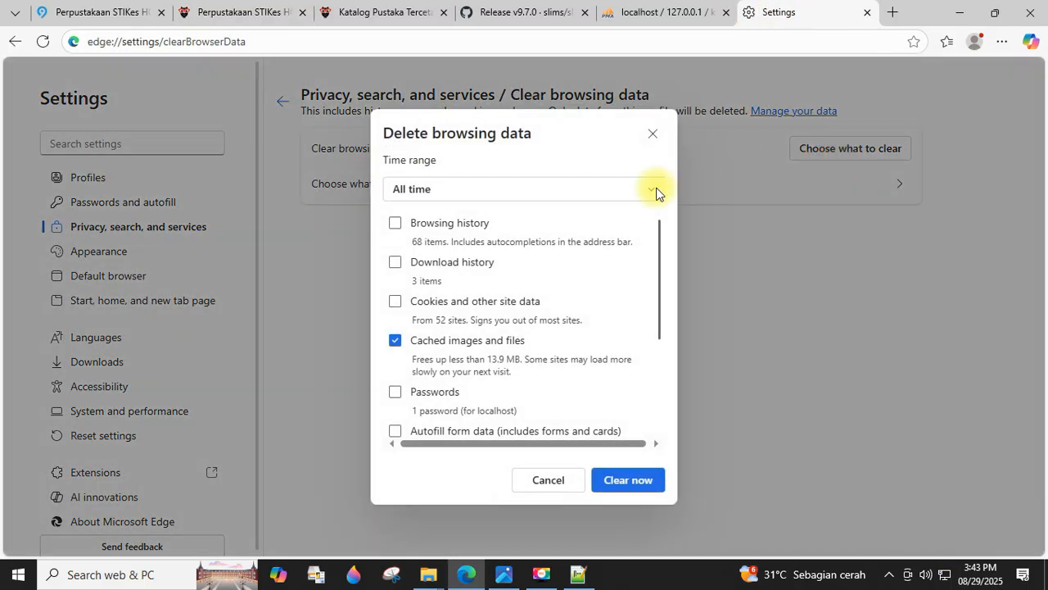
click(617, 483)
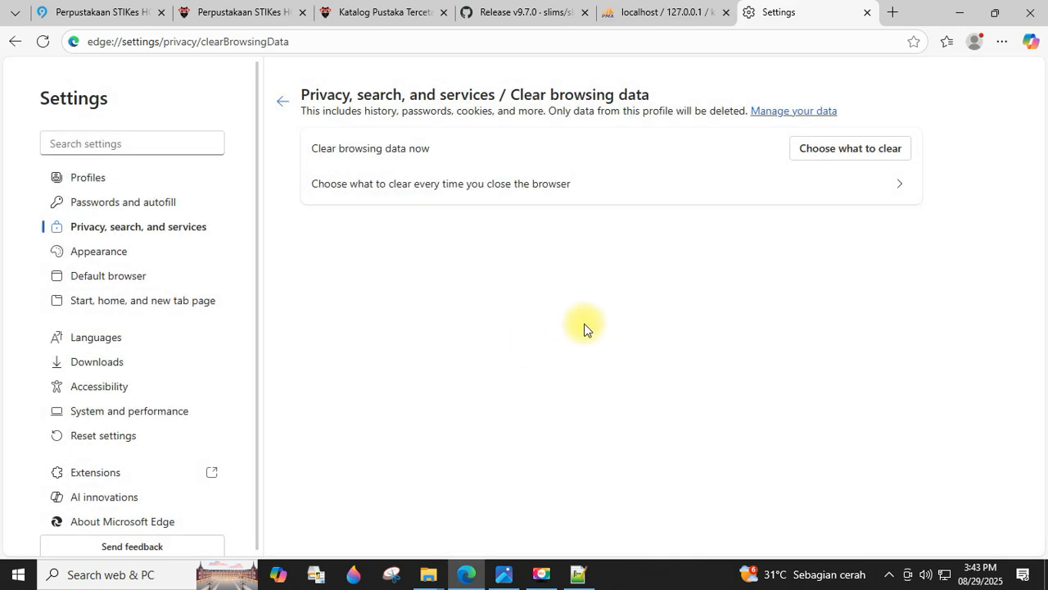
Return to Member Card Printing, dismiss the card window, and add the first listed member to the print queue again
click(392, 13)
click(228, 12)
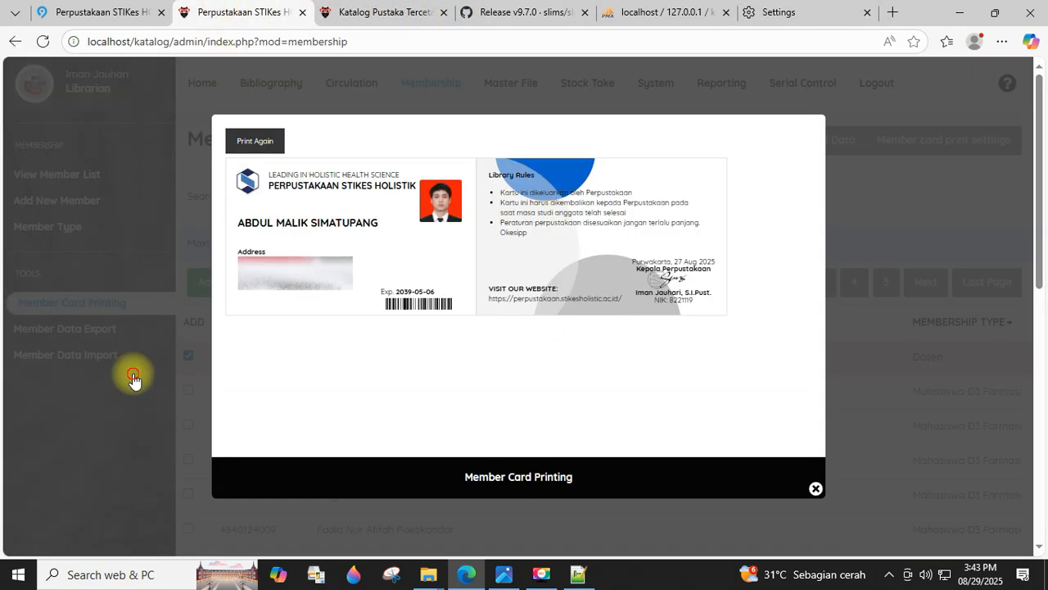
click(133, 380)
click(67, 309)
click(188, 354)
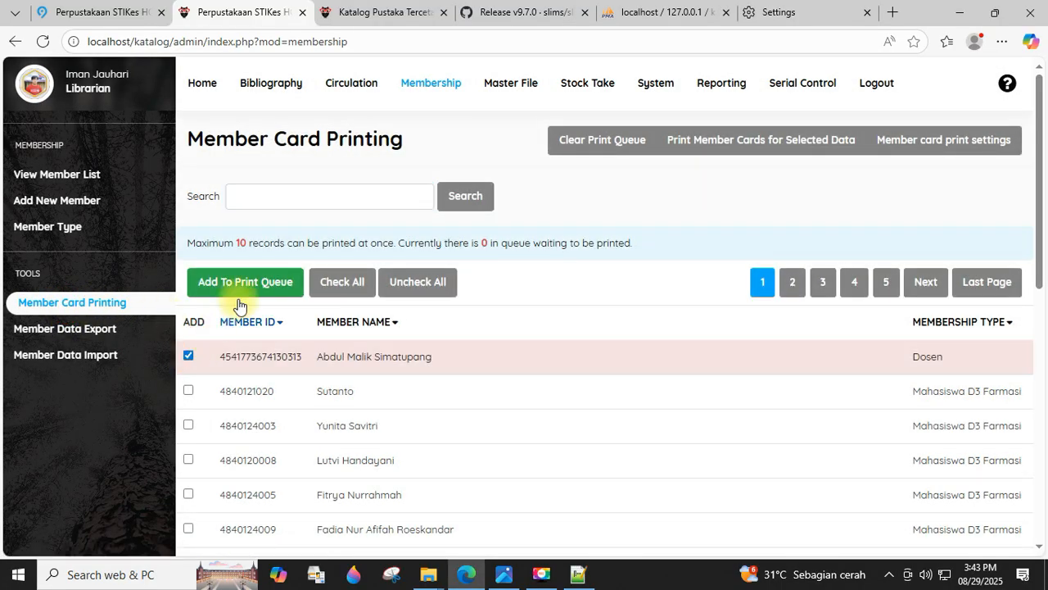
click(244, 282)
click(603, 131)
click(657, 127)
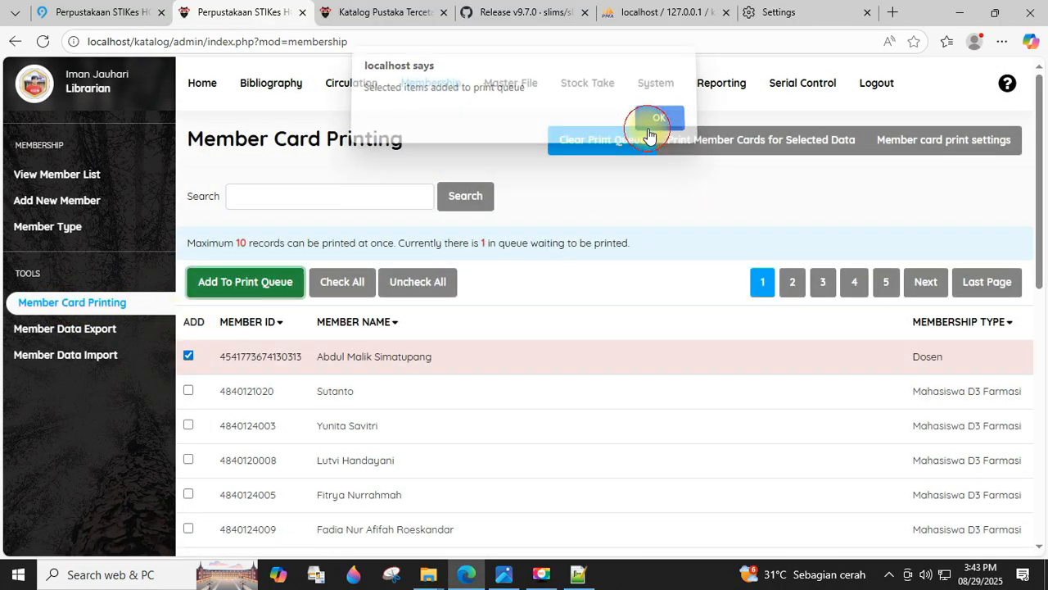
Preview the queued member's card without printing, close it, and open the Bibliography module's list
click(728, 152)
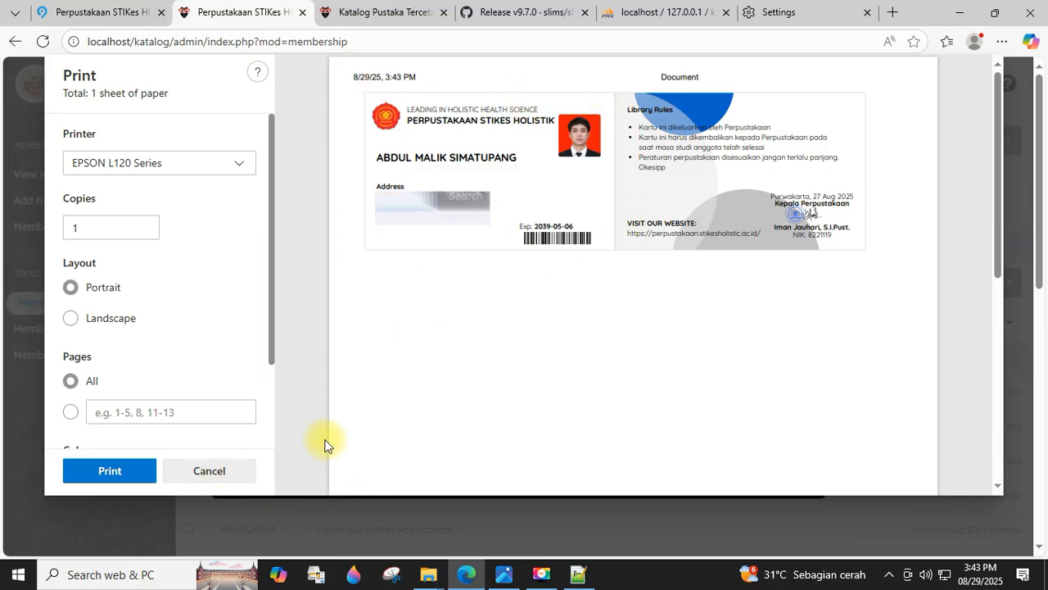
click(236, 470)
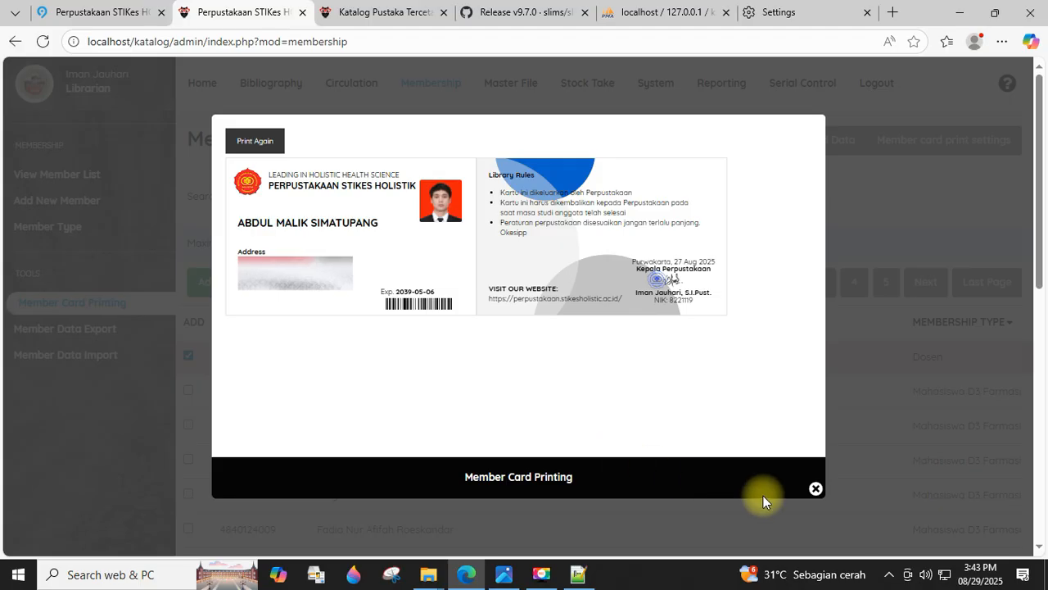
click(815, 489)
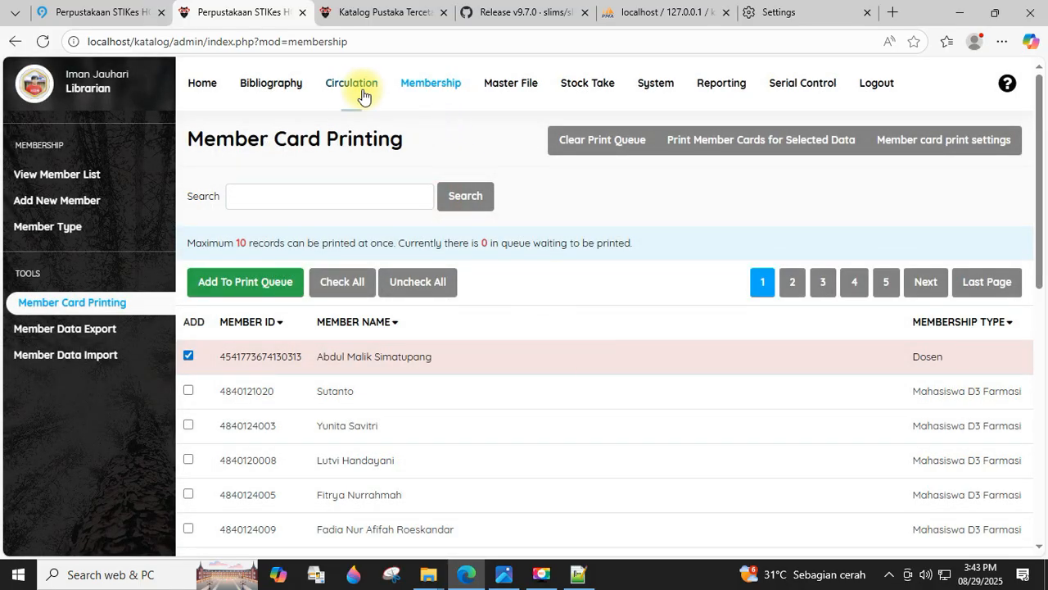
click(288, 83)
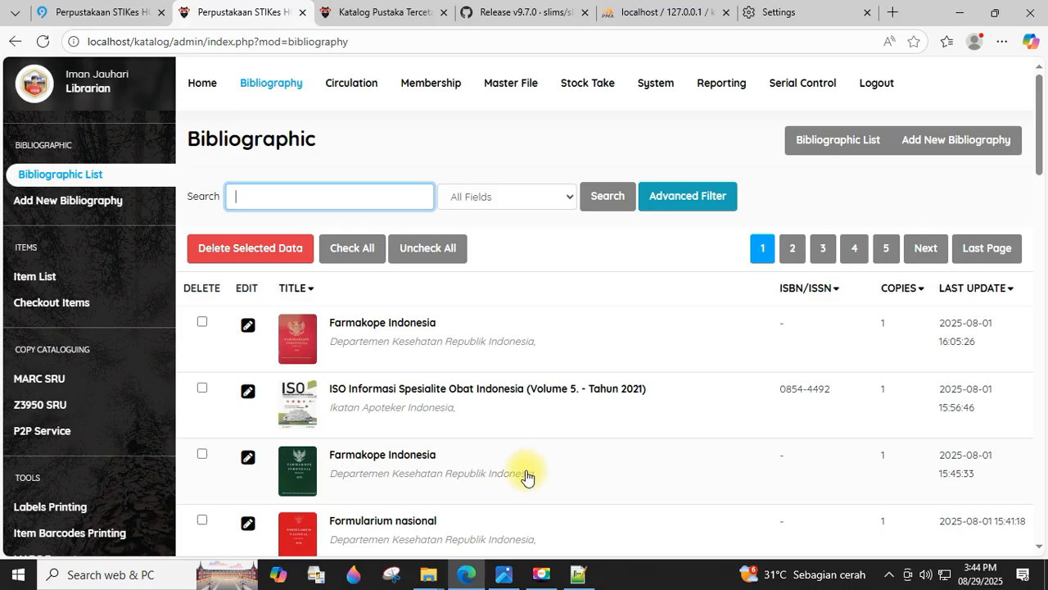
Switch to File Explorer and delete the old katalog-lama folder from htdocs
mouse_move(446, 583)
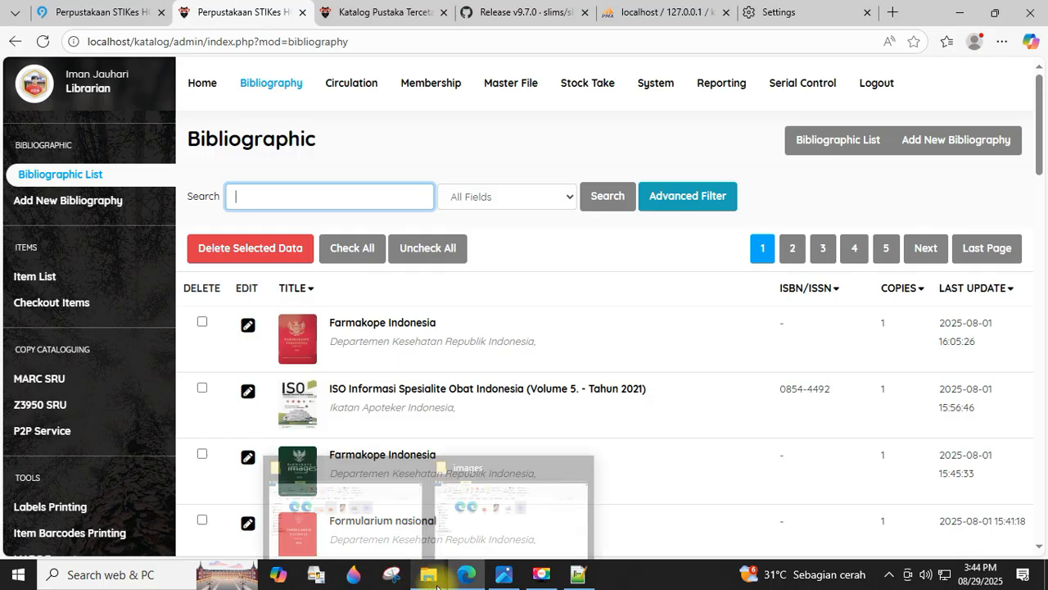
click(364, 518)
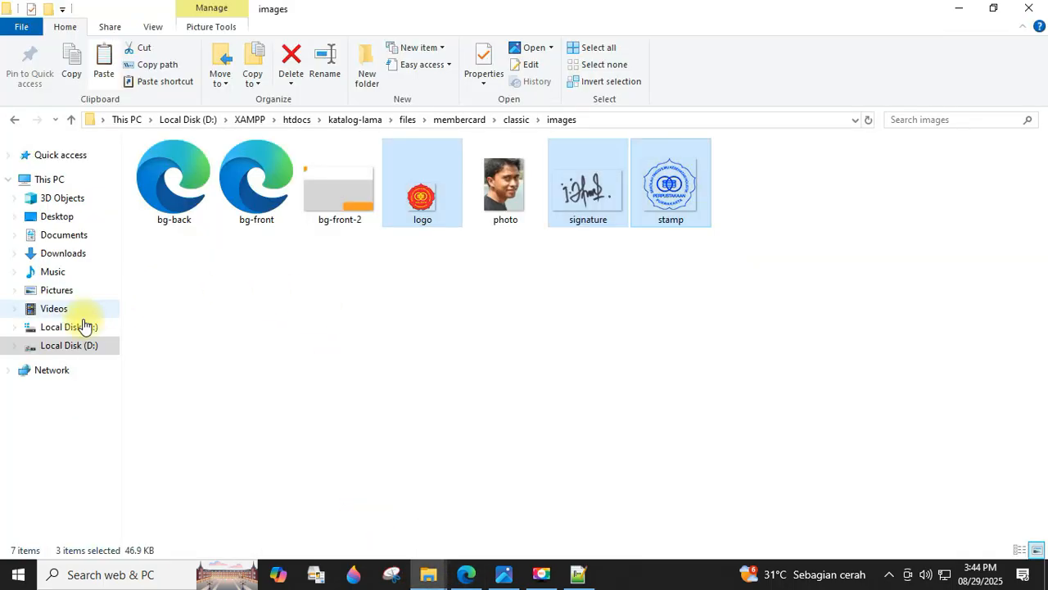
click(295, 120)
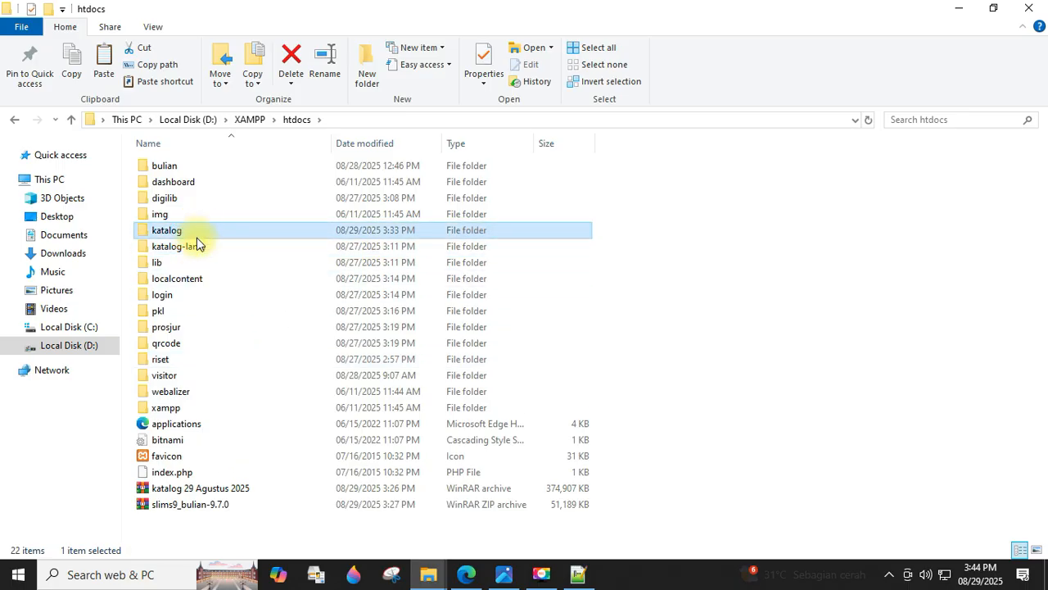
click(191, 247)
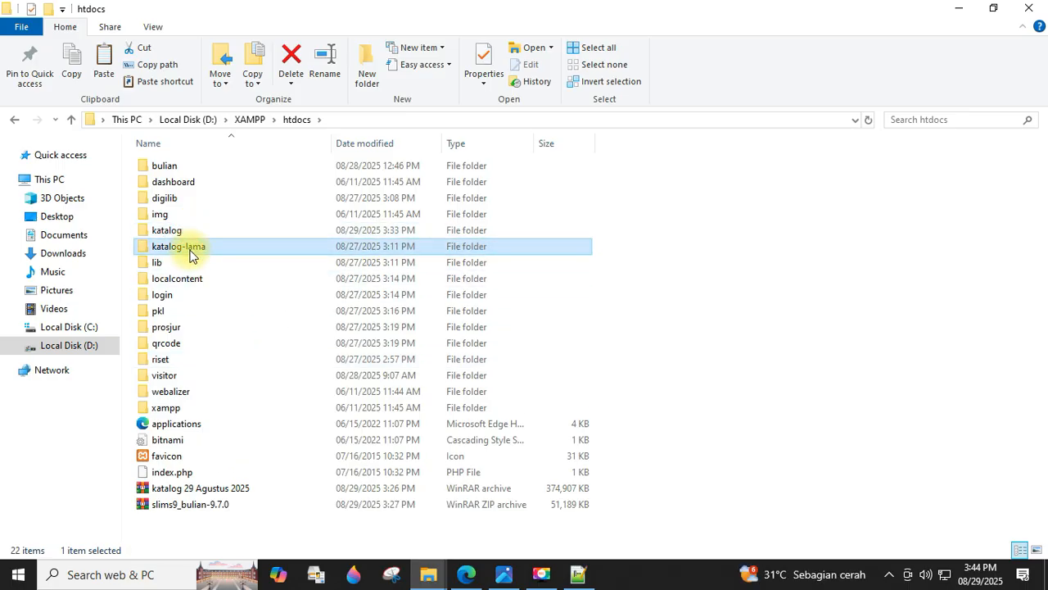
key(Delete)
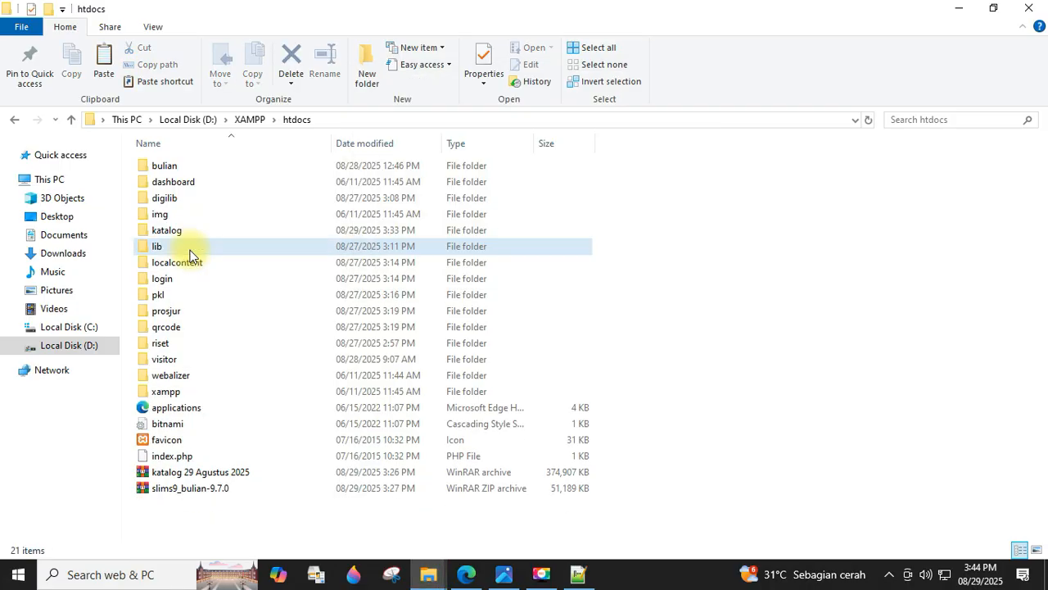
click(194, 231)
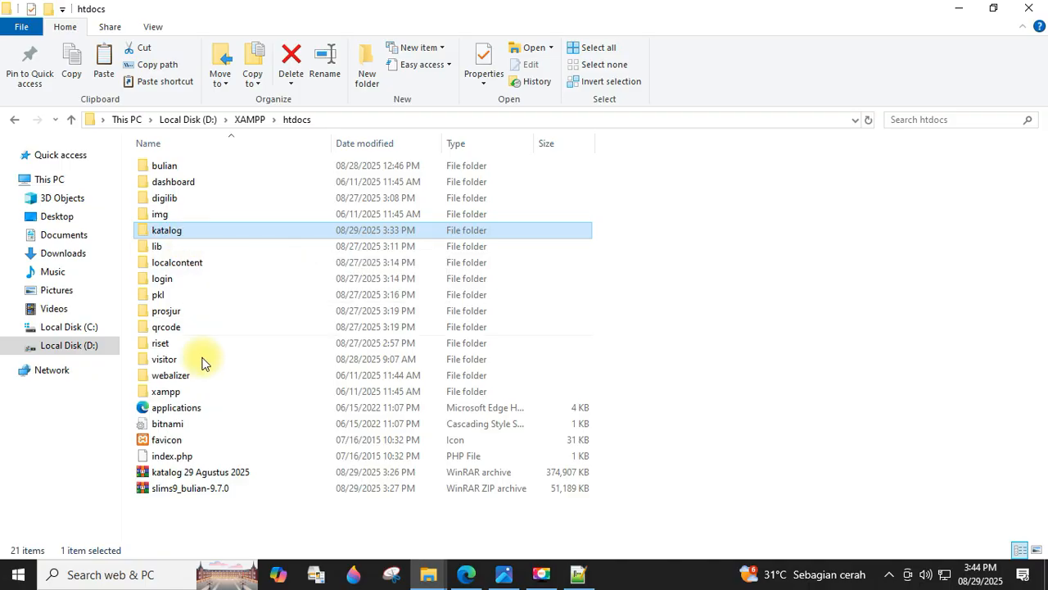
click(211, 479)
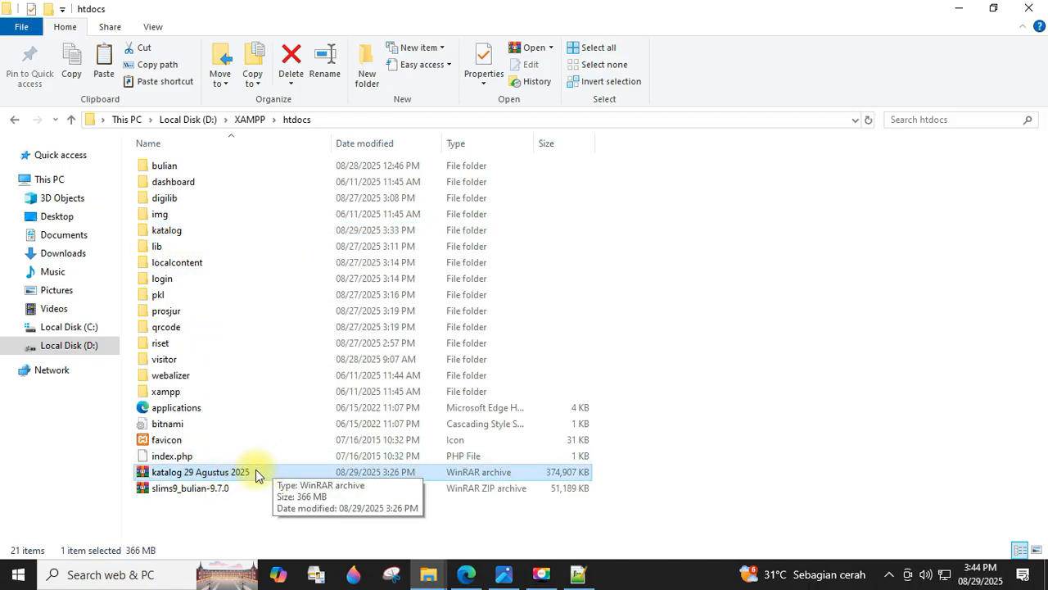
click(198, 488)
click(206, 471)
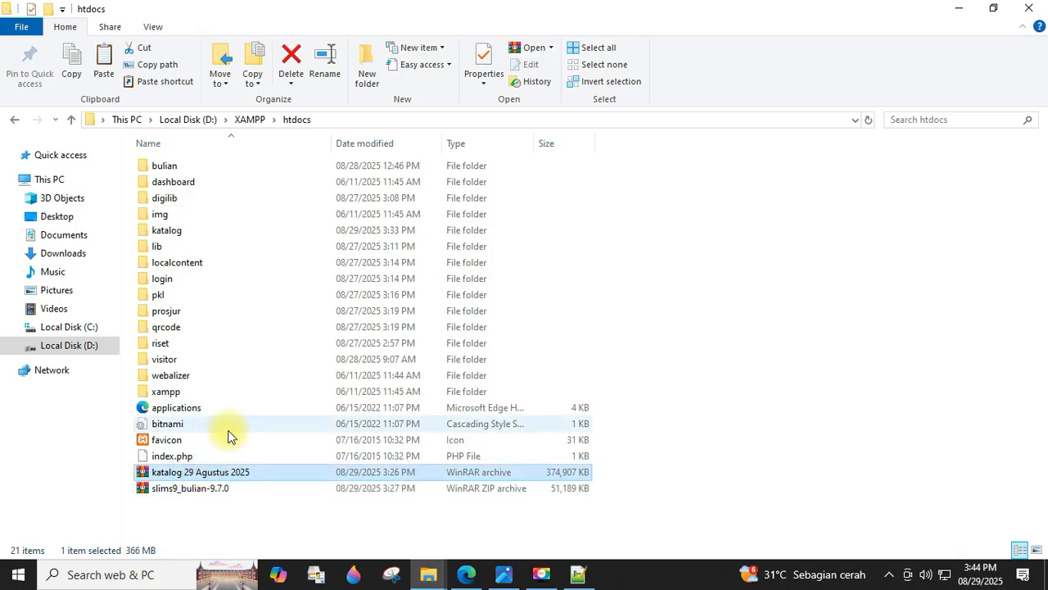